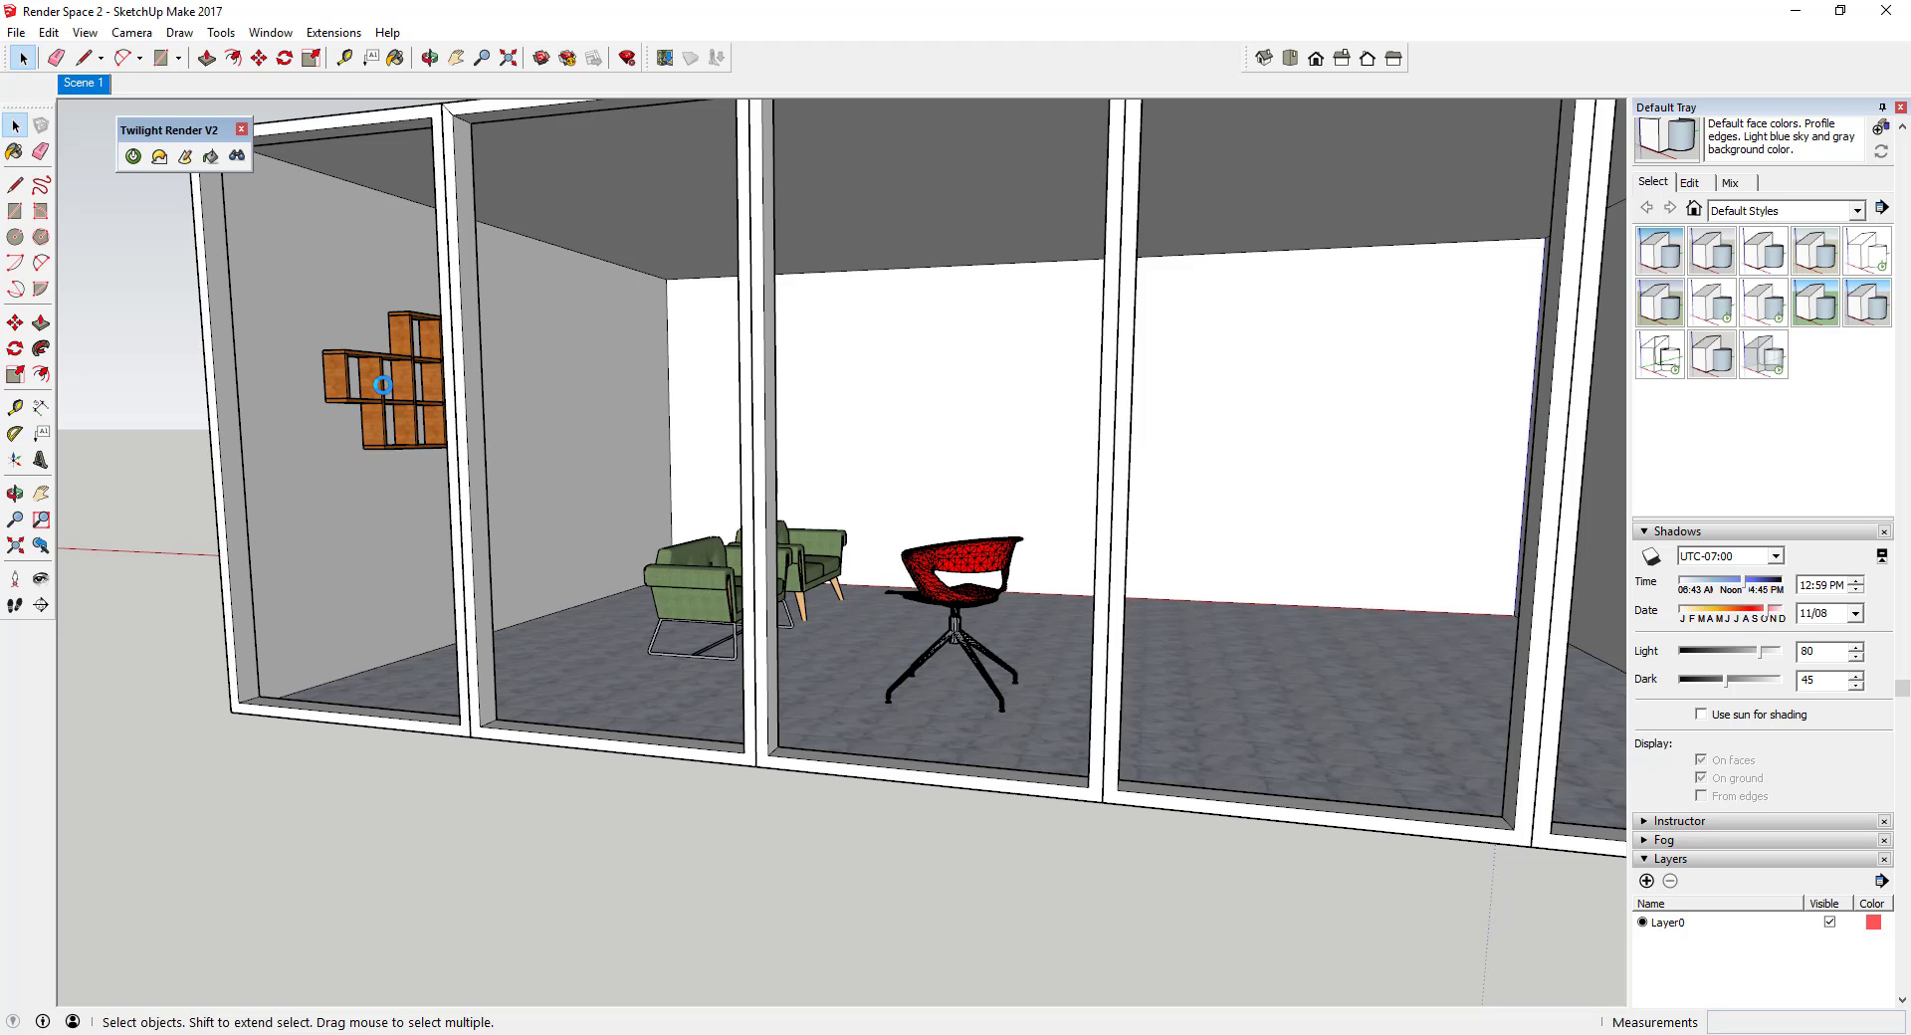
Step: Examine the furnished room and its glazed front from several outside angles
middle_click_drag(1122, 627, 1085, 462)
scroll(1085, 510, "down", 5)
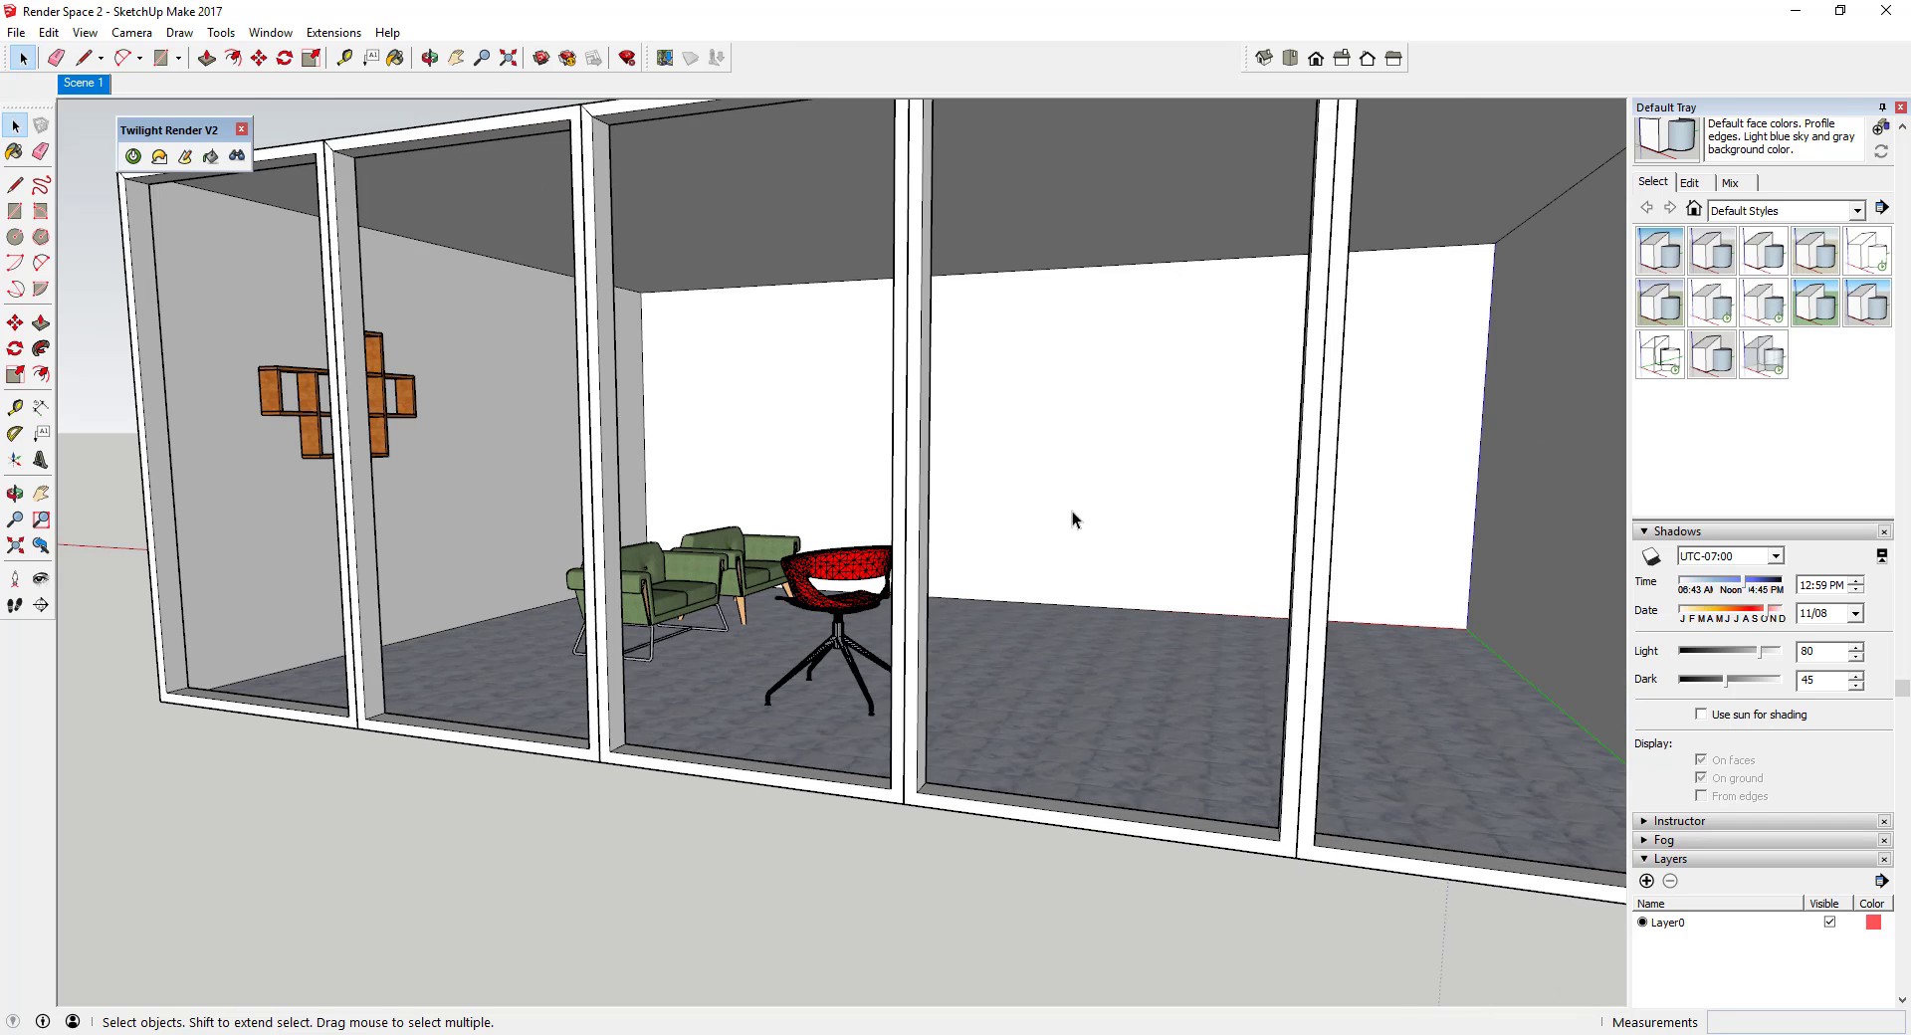
key("o")
middle_click_drag(1232, 541, 866, 563)
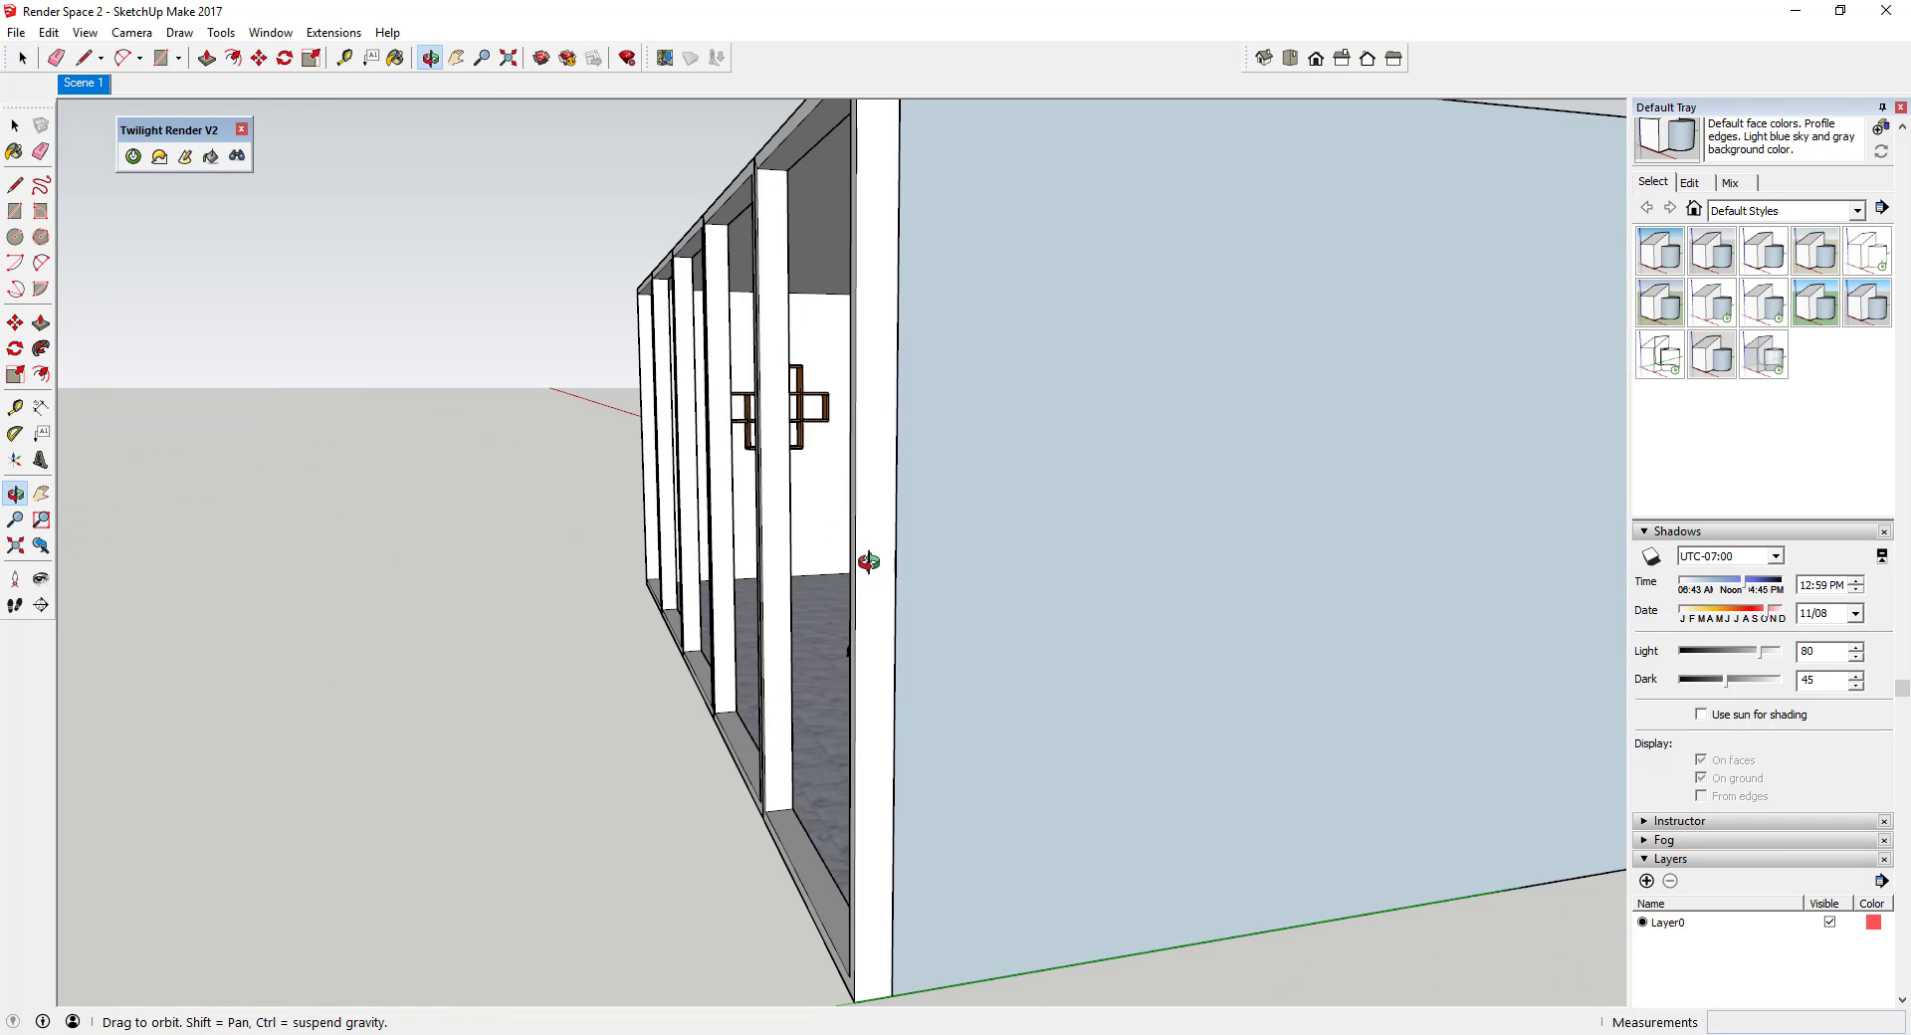
scroll(868, 562, "down", 6)
middle_click_drag(1248, 530, 783, 625)
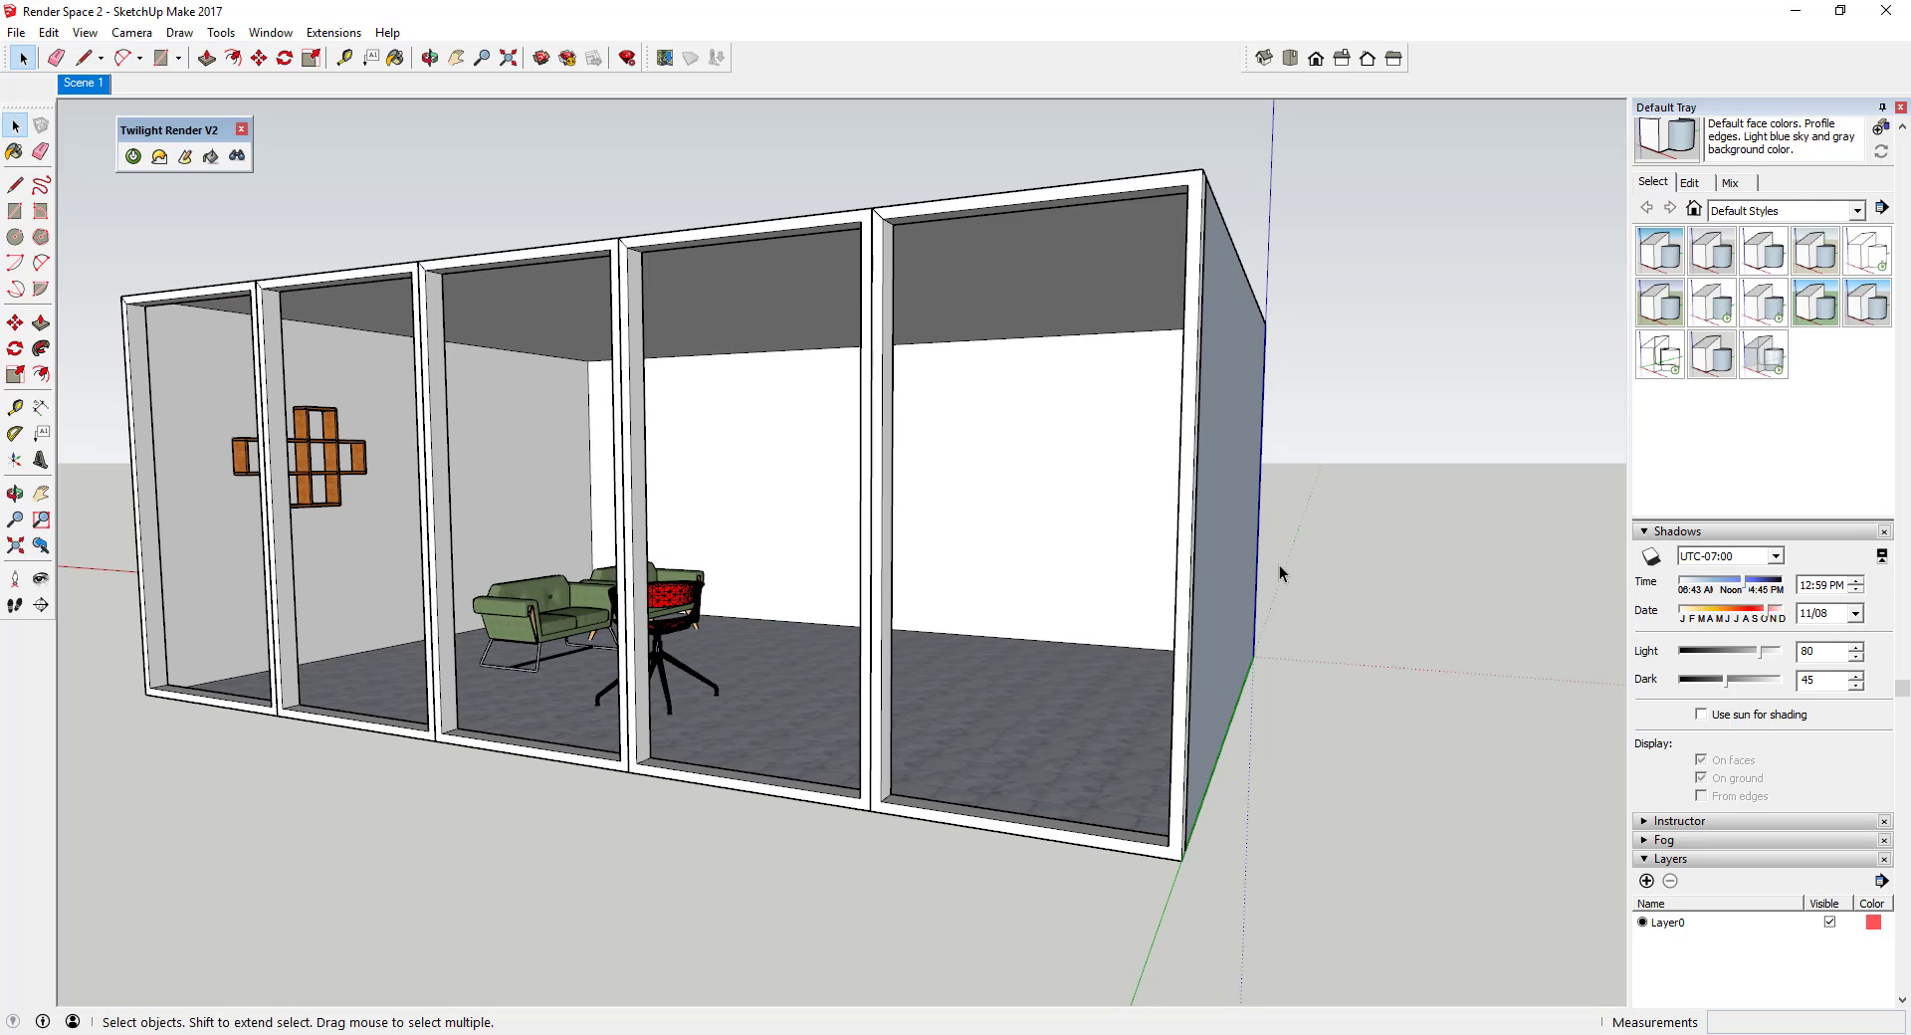
scroll(1306, 558, "down", 4)
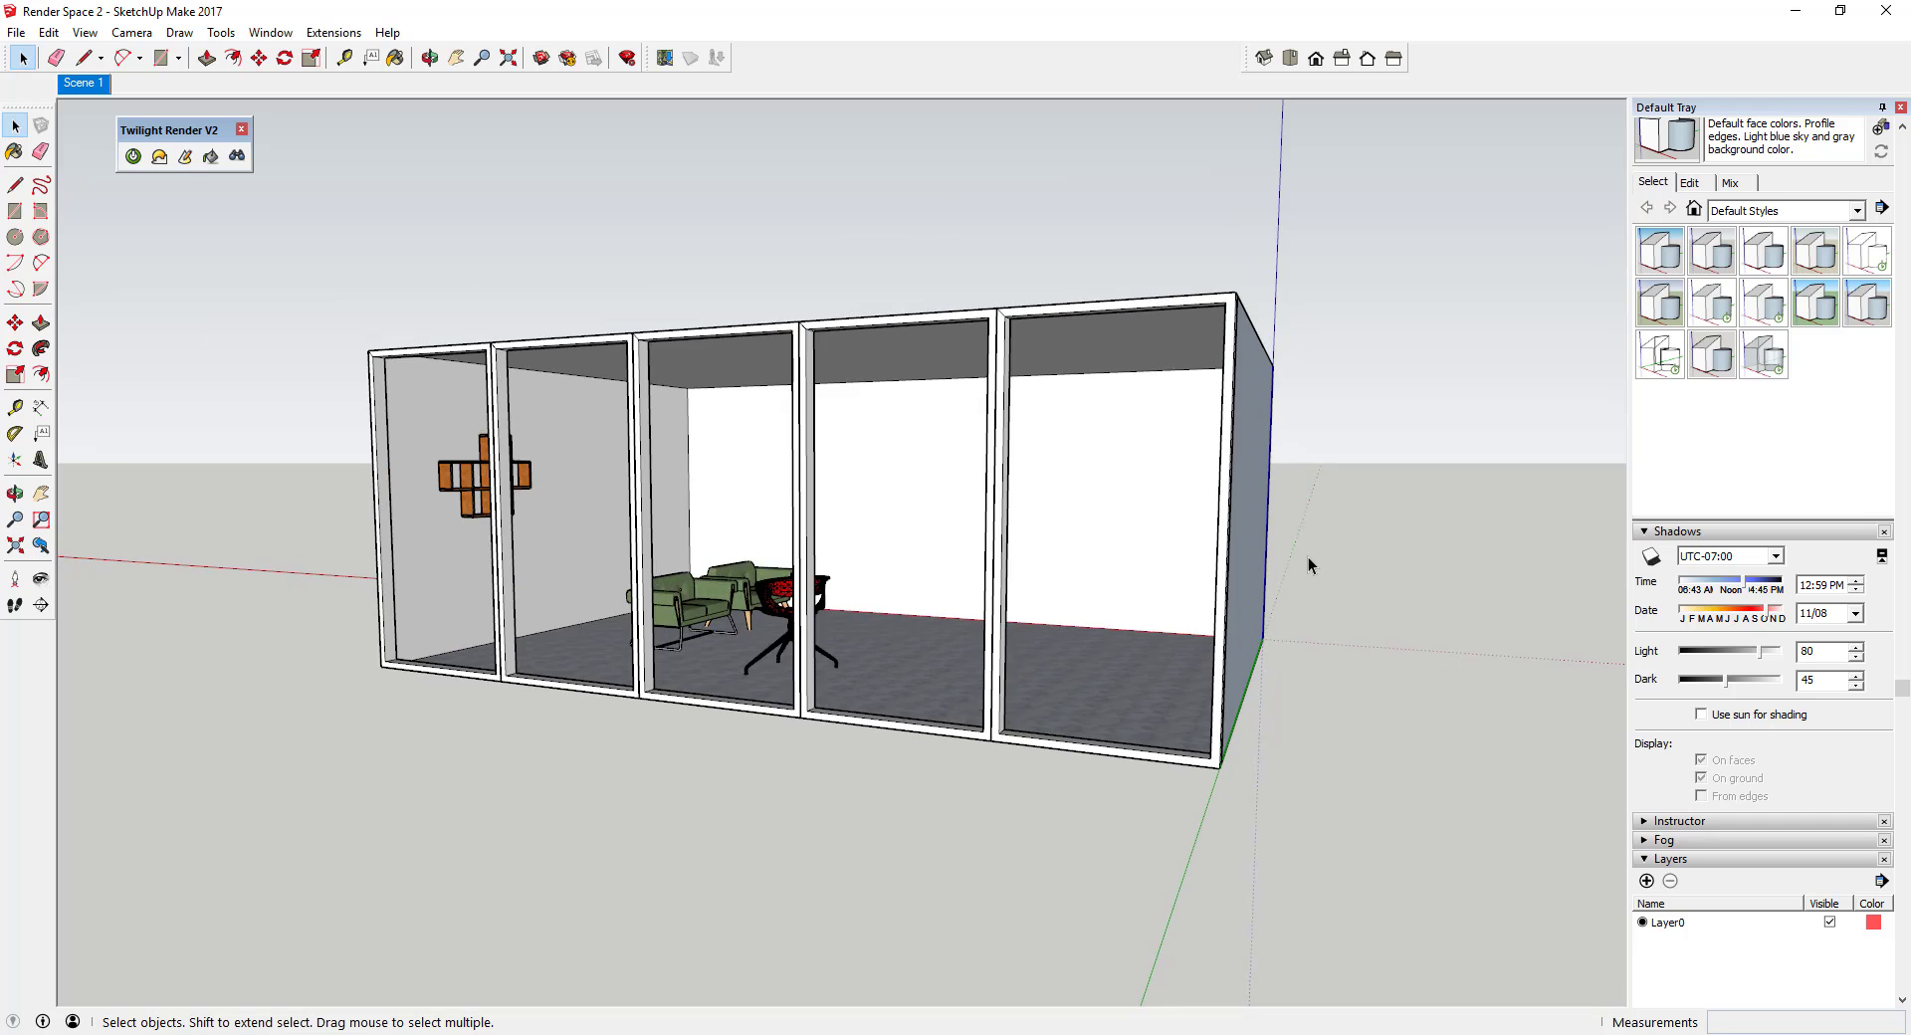
scroll(1197, 554, "up", 8)
scroll(1198, 545, "down", 5)
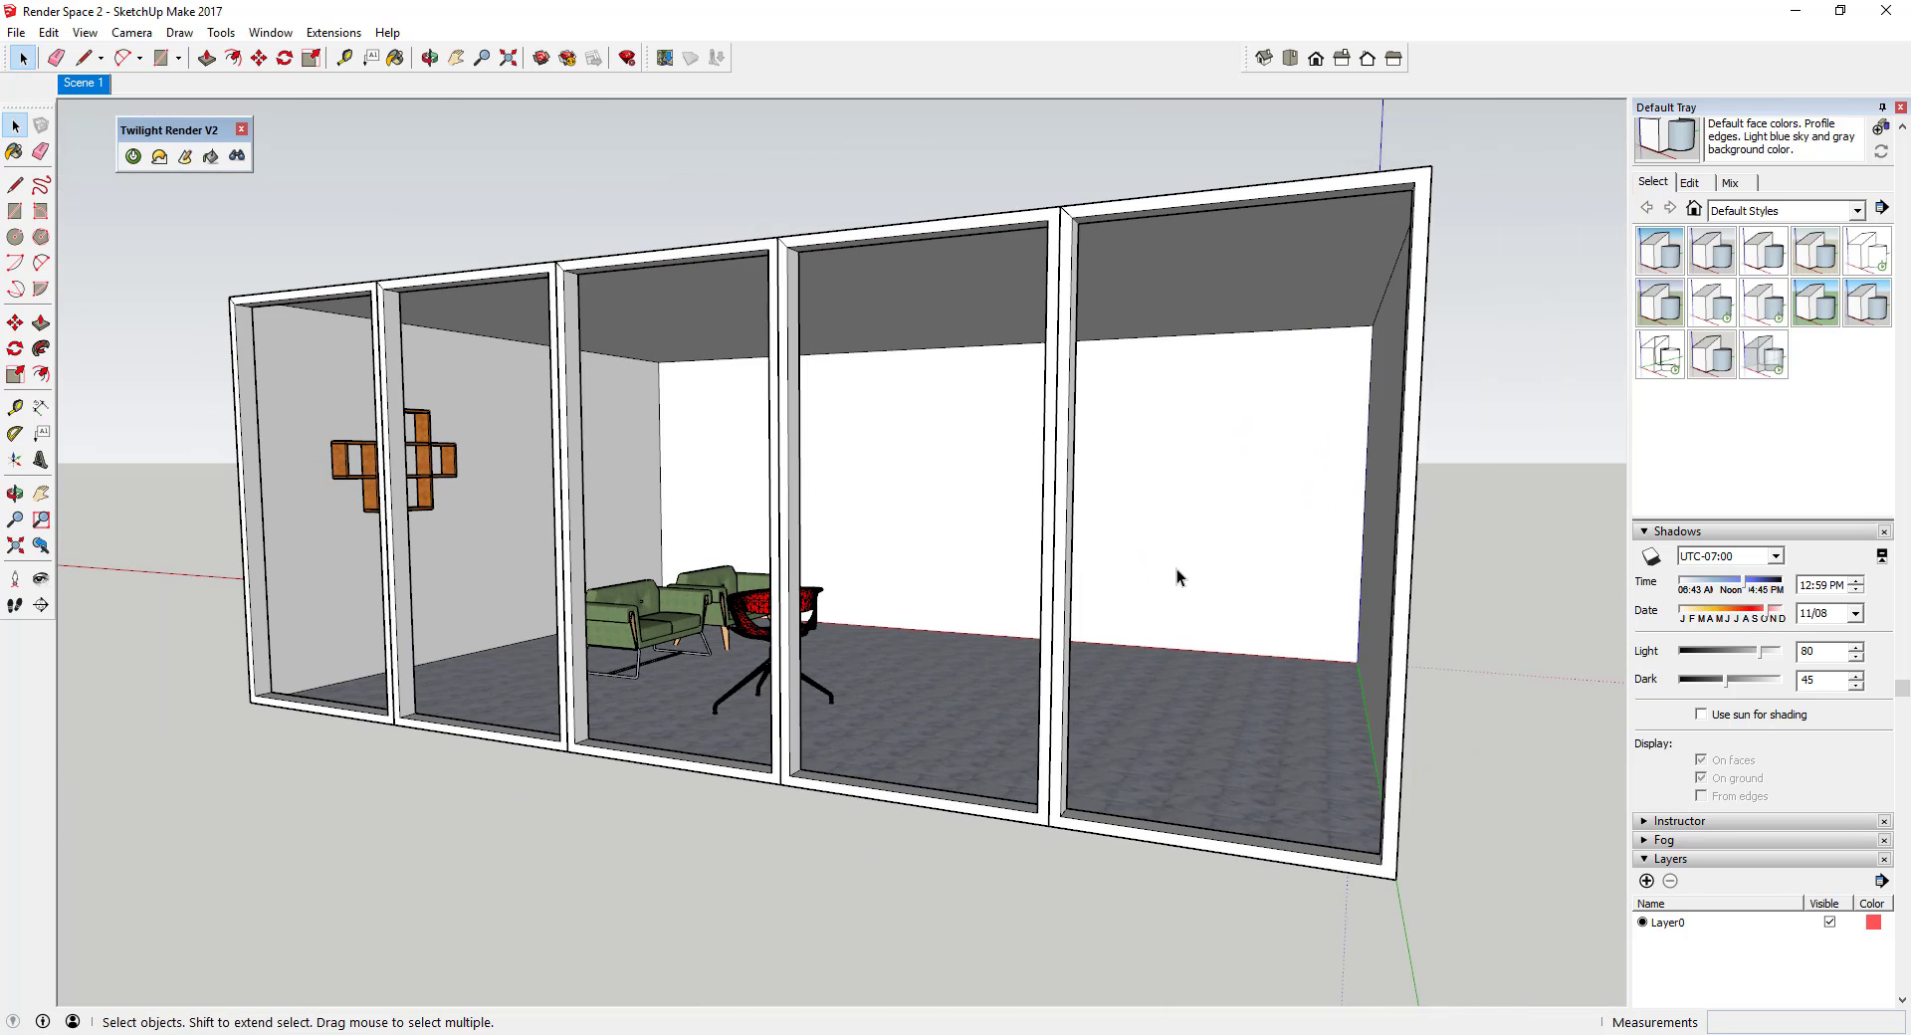
scroll(1178, 571, "up", 3)
scroll(1211, 580, "down", 2)
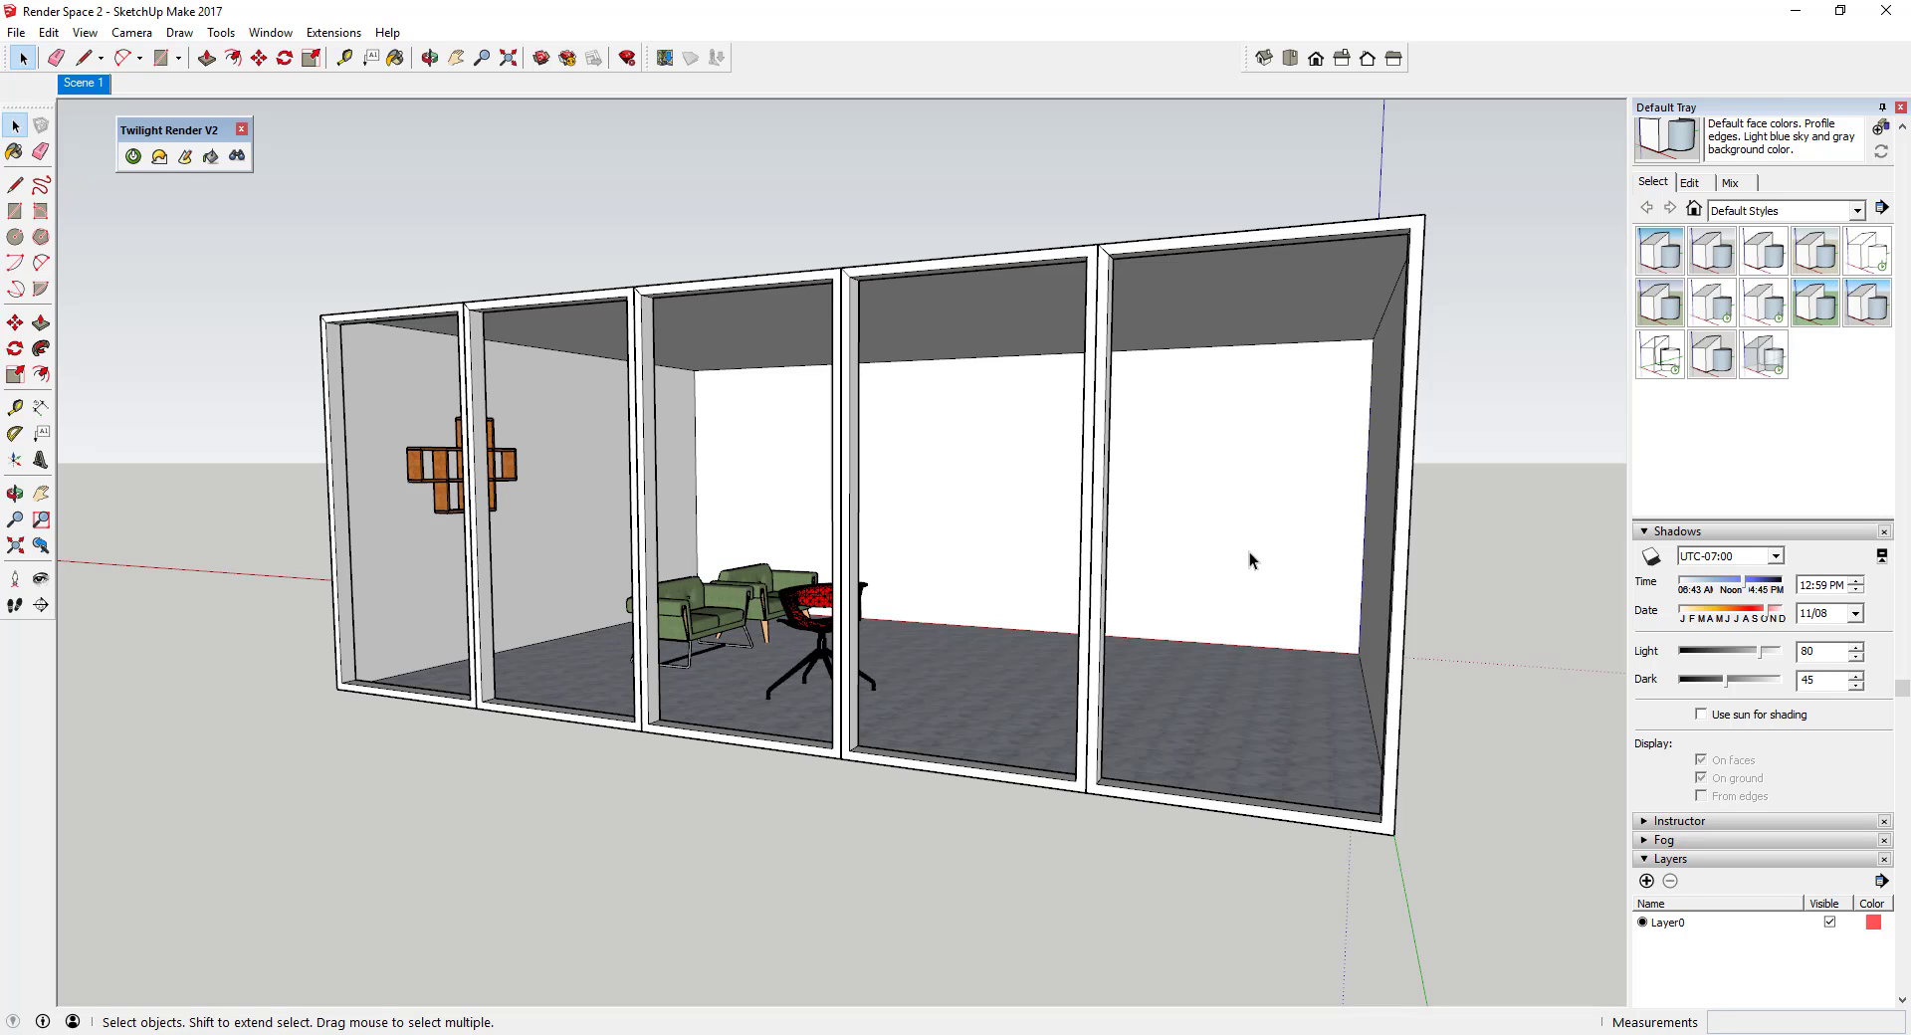
Step: Dock the floating Twilight Render toolbar with the upper toolbars and place the Views toolbar directly beside it
left_click_drag(176, 132, 801, 58)
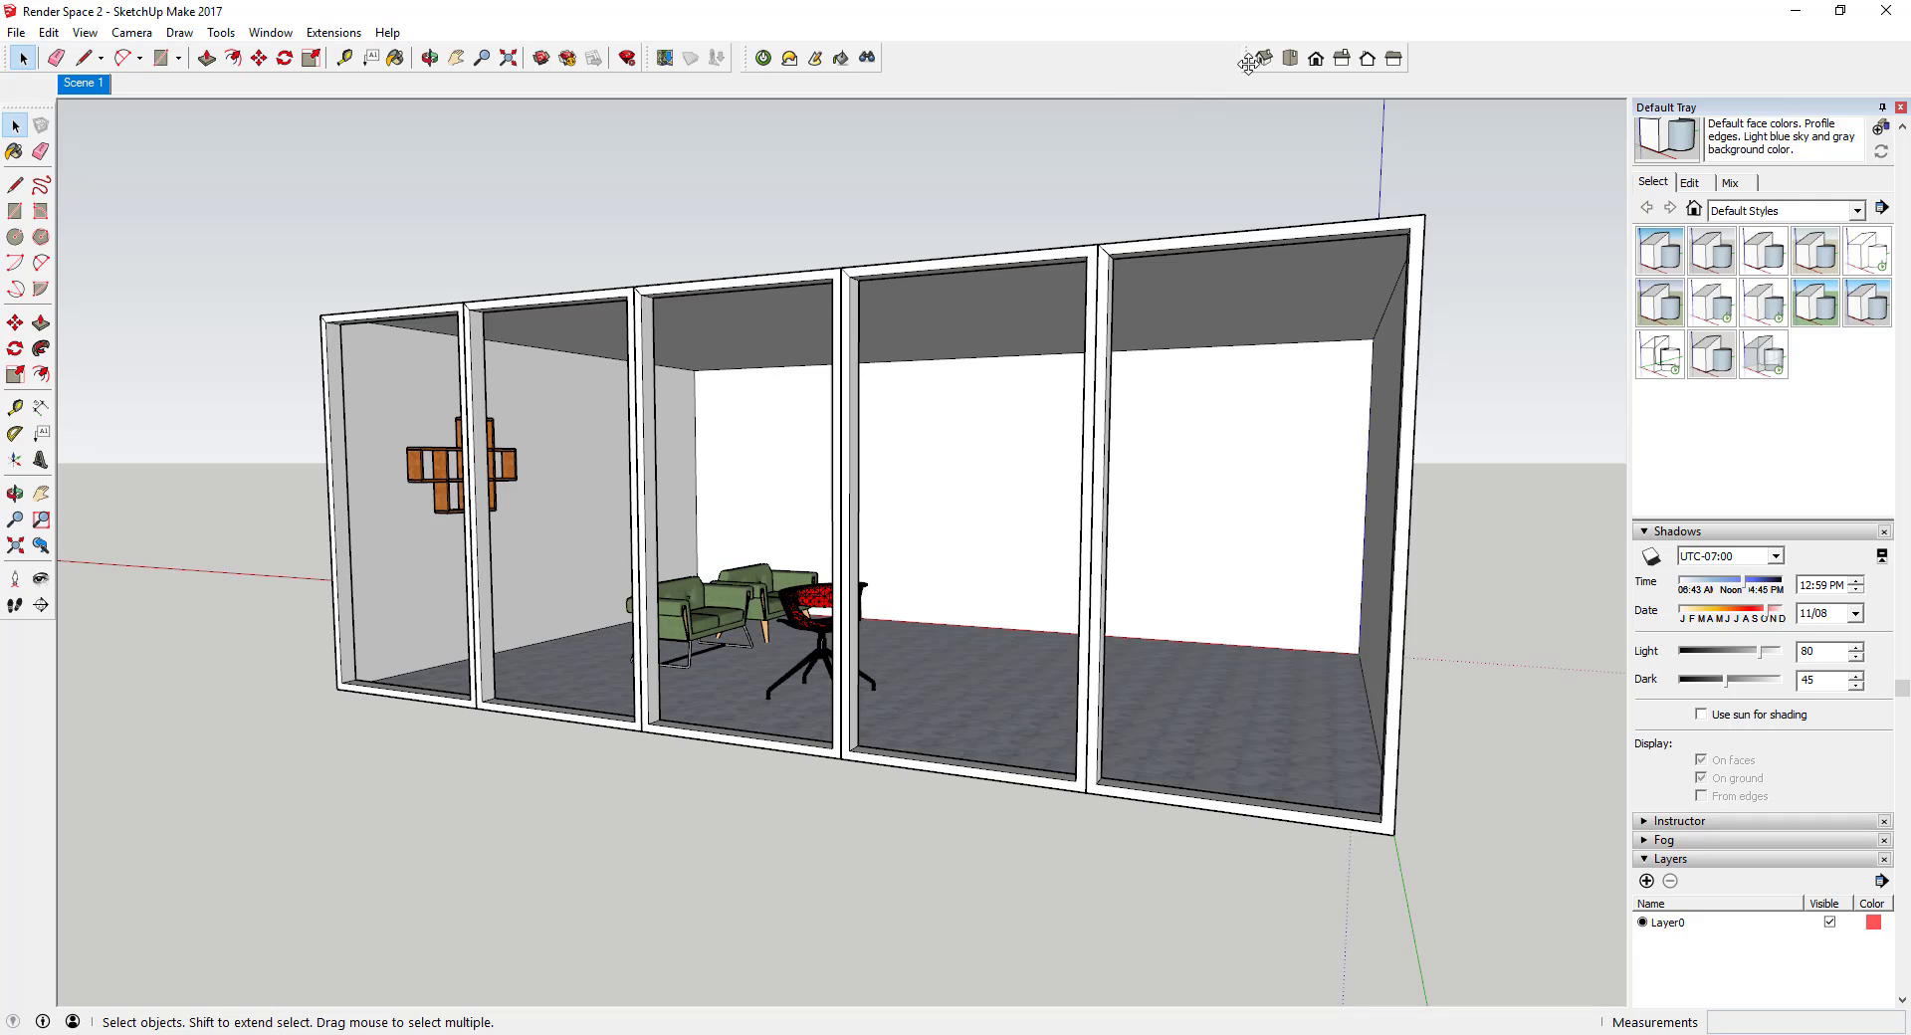
left_click_drag(1247, 59, 926, 57)
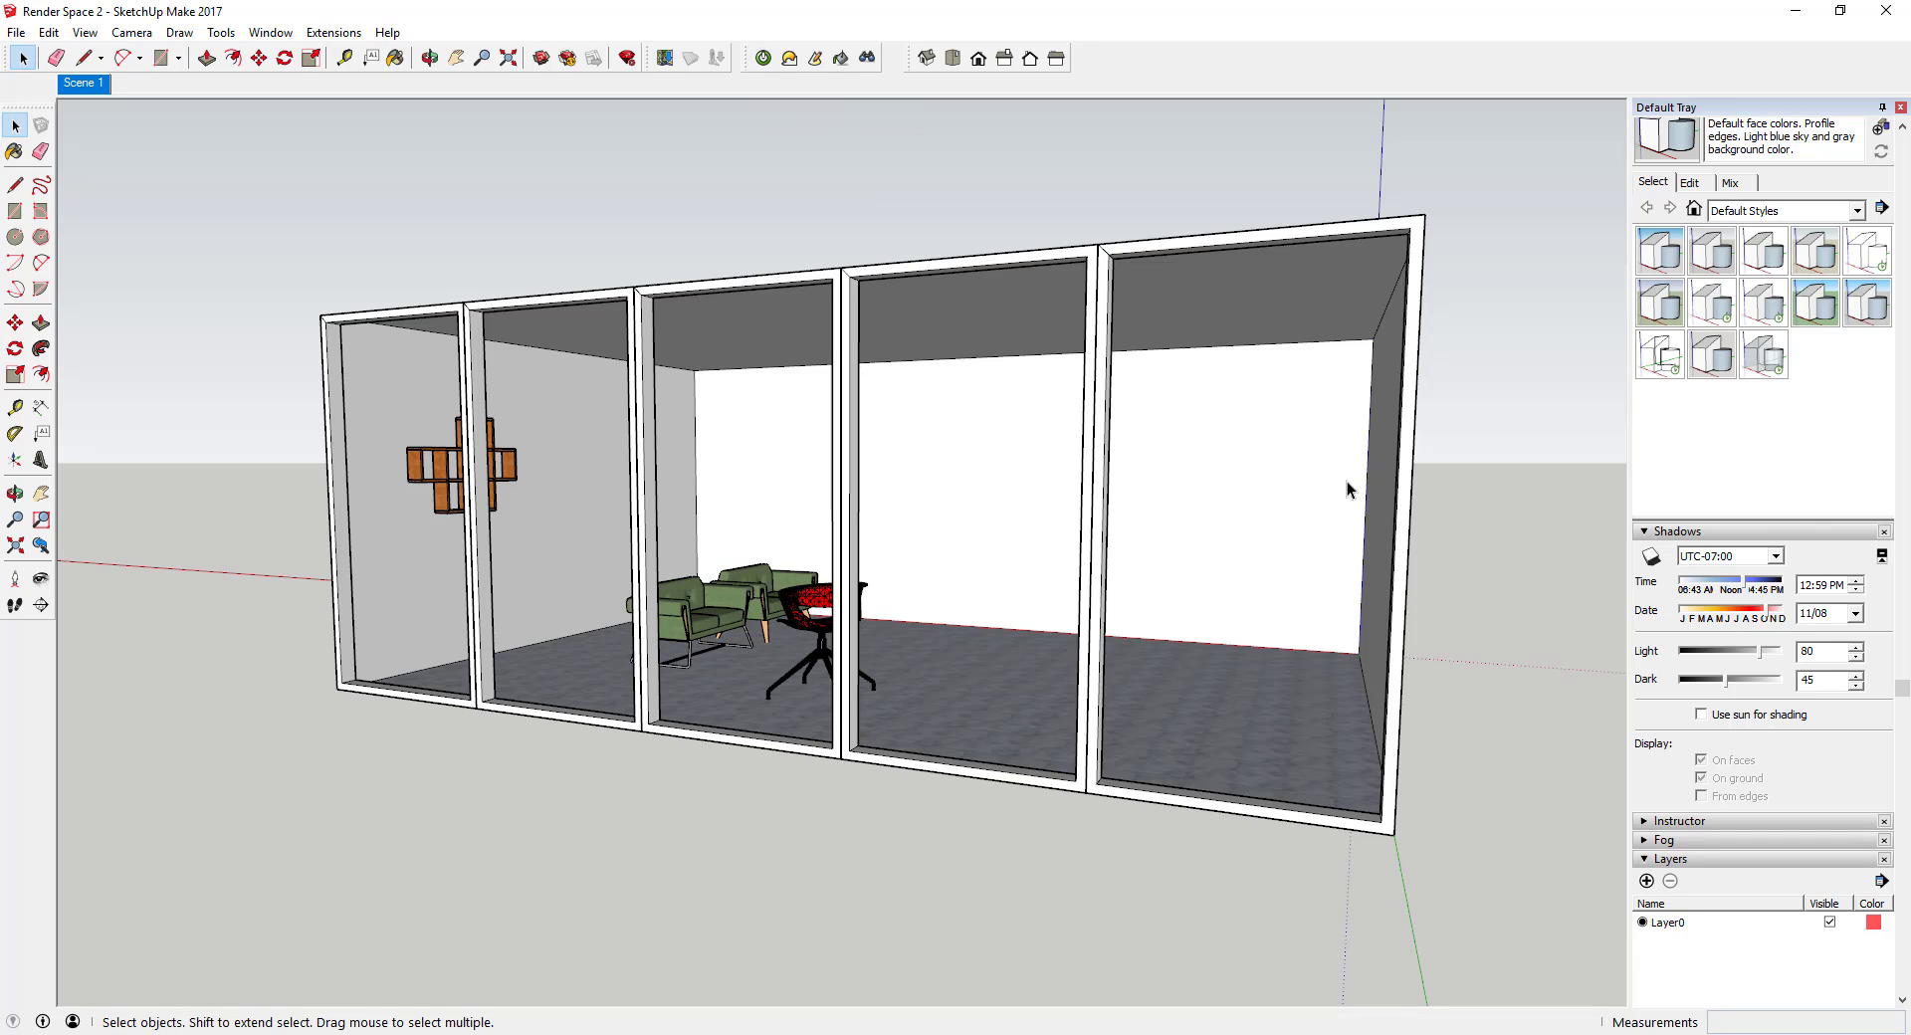
Step: Turn on shadows for the model and inspect the shadow the building casts on the ground
left_click(1650, 557)
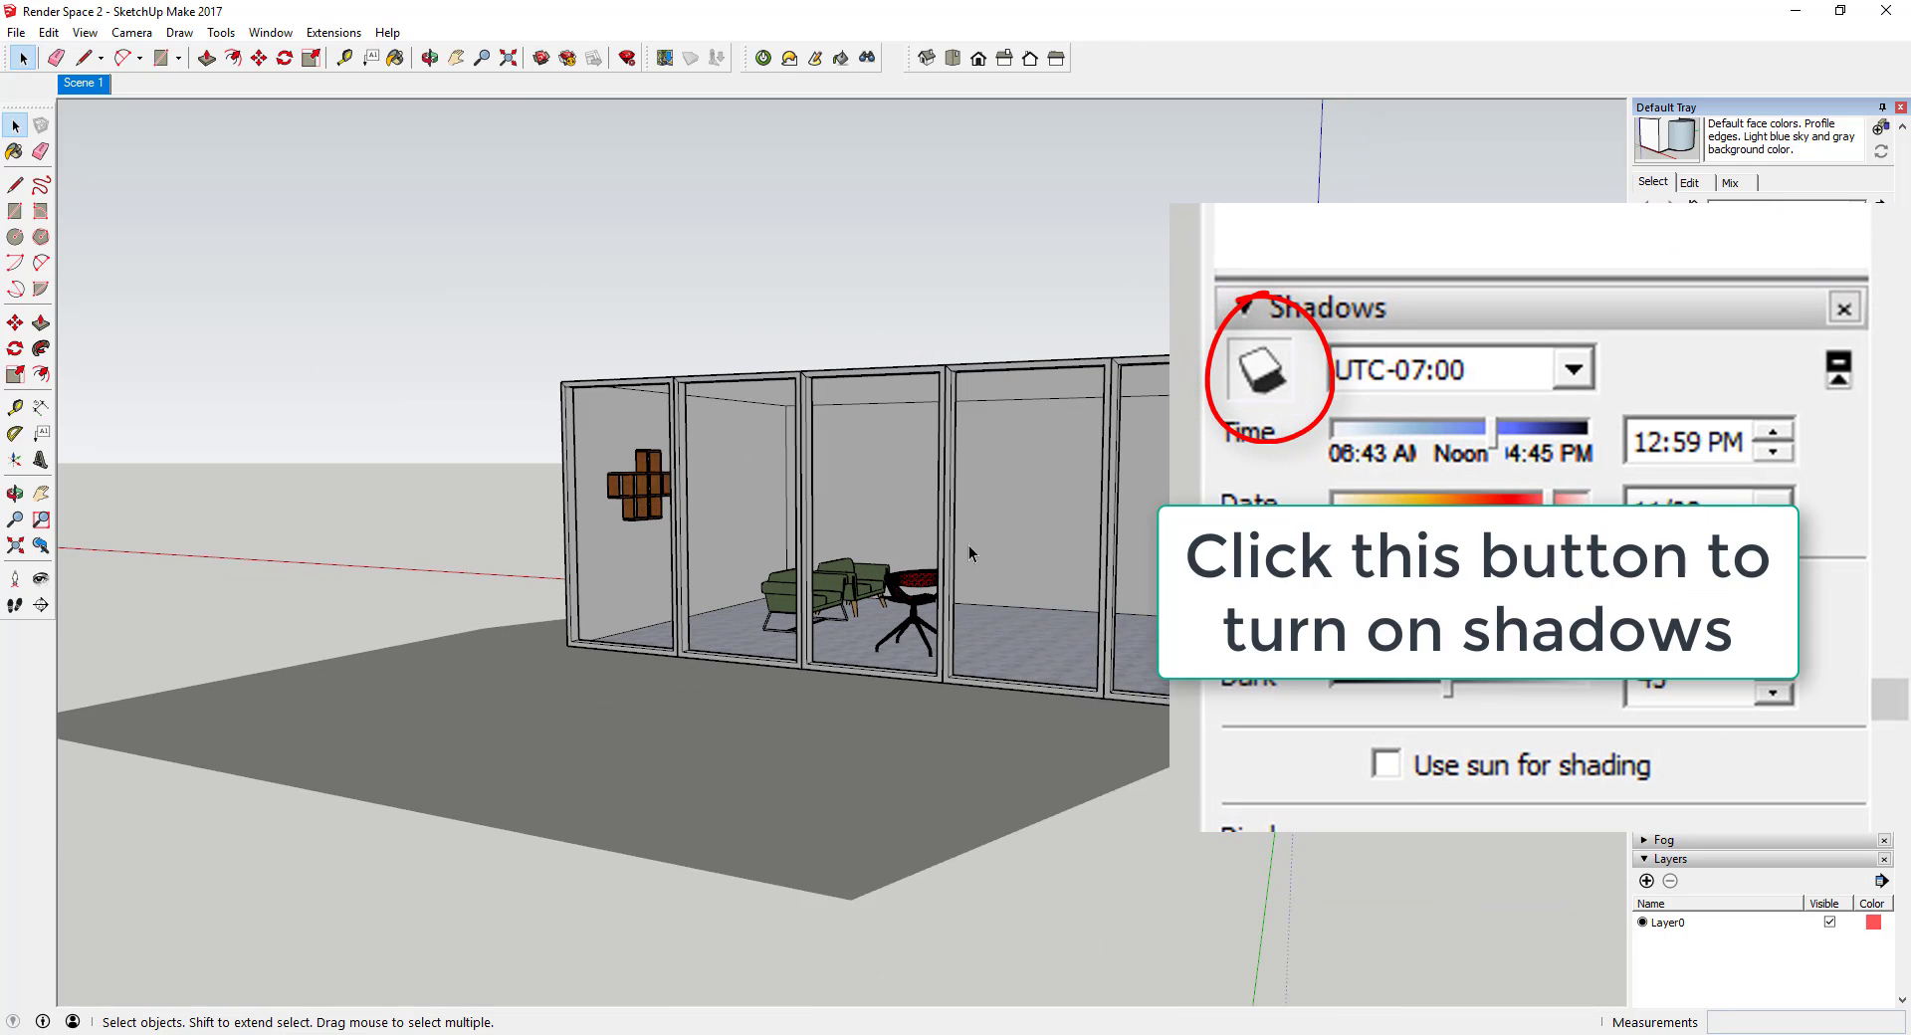
scroll(828, 565, "down", 1)
mouse_move(828, 565)
middle_mouse_down()
mouse_move(929, 550)
mouse_move(1249, 587)
middle_mouse_up()
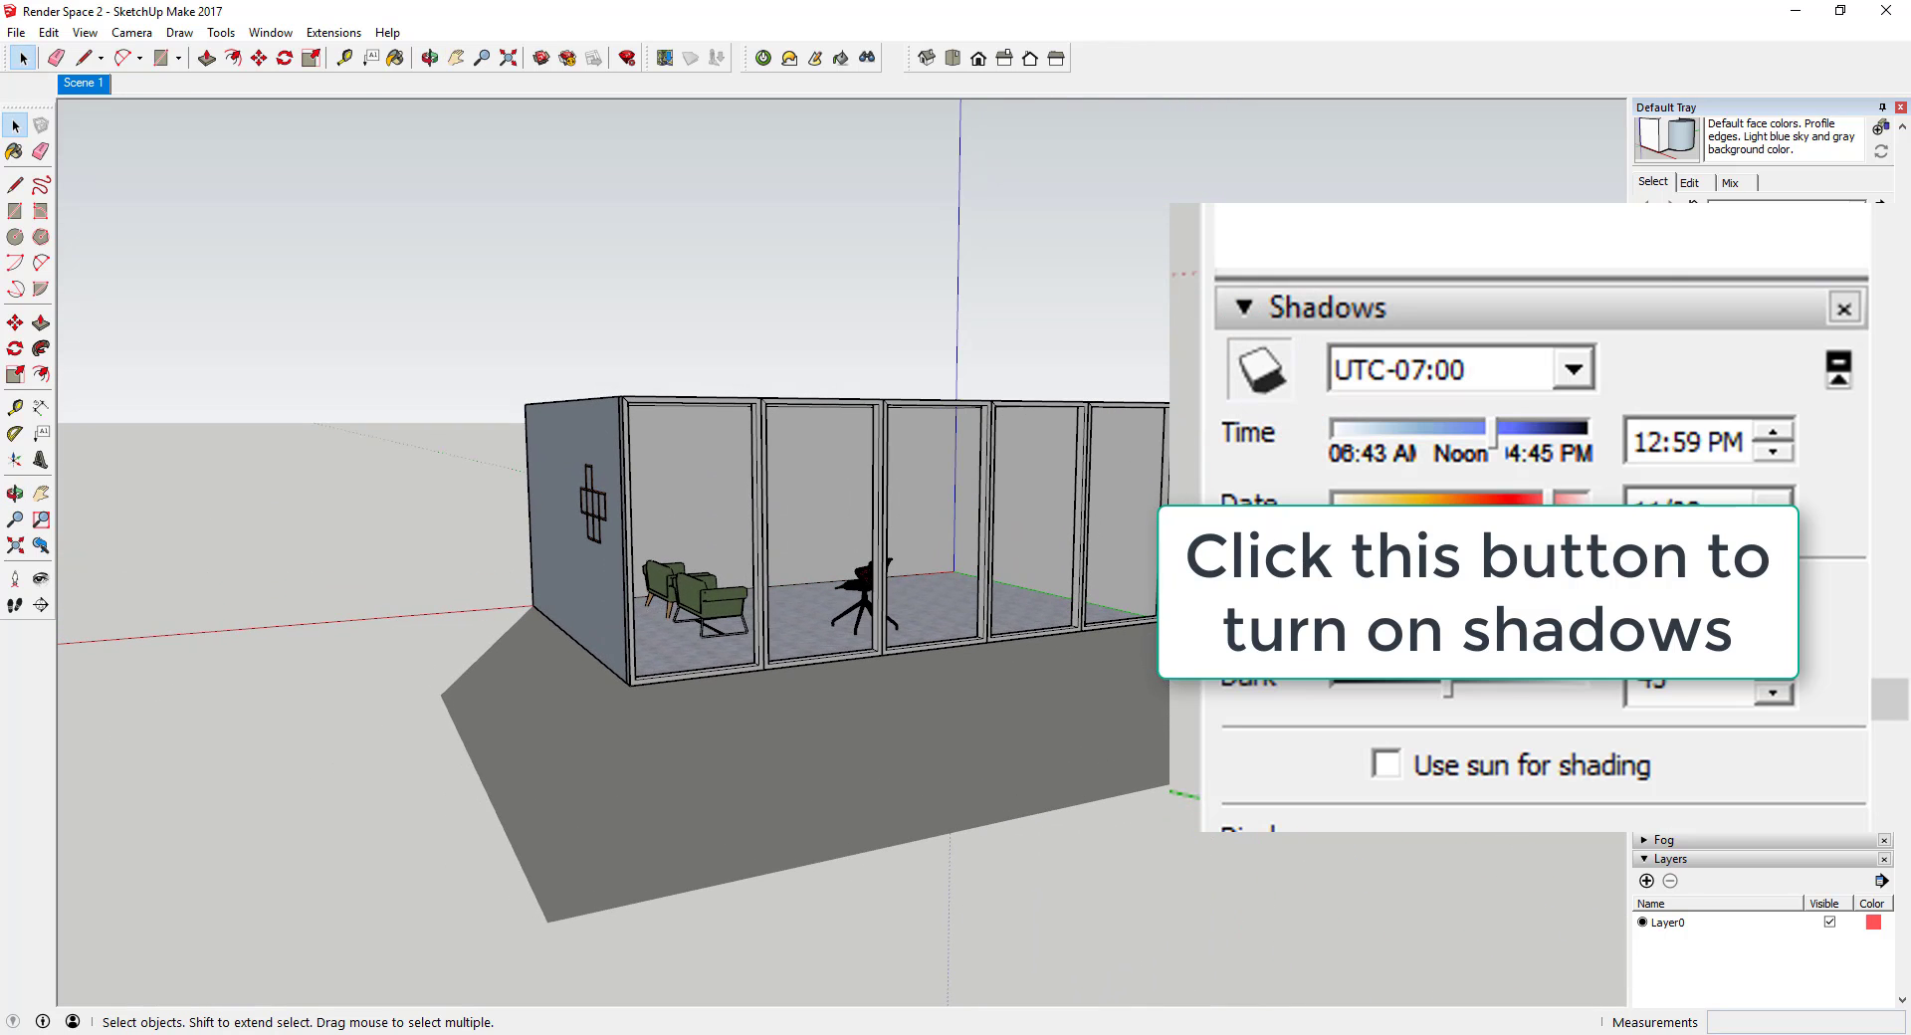
scroll(1118, 546, "up", 3)
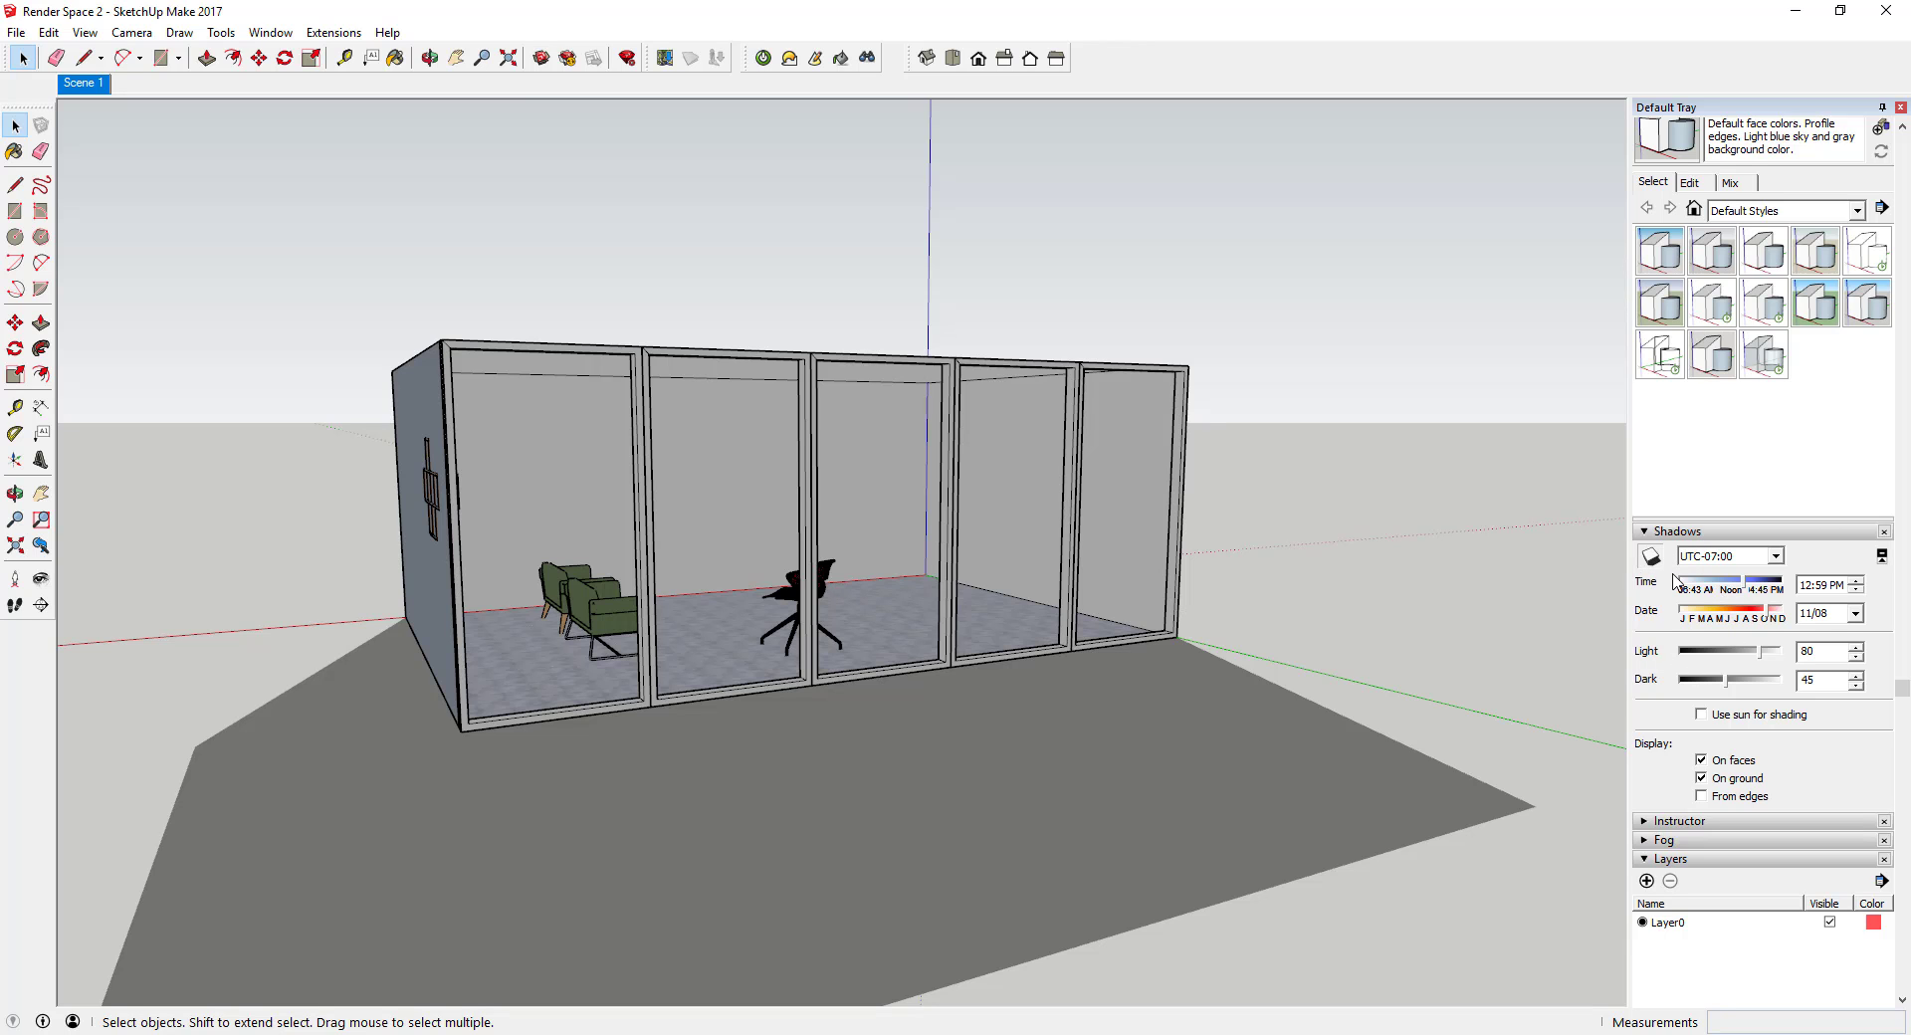
middle_click_drag(876, 556, 816, 543)
scroll(852, 514, "up", 3)
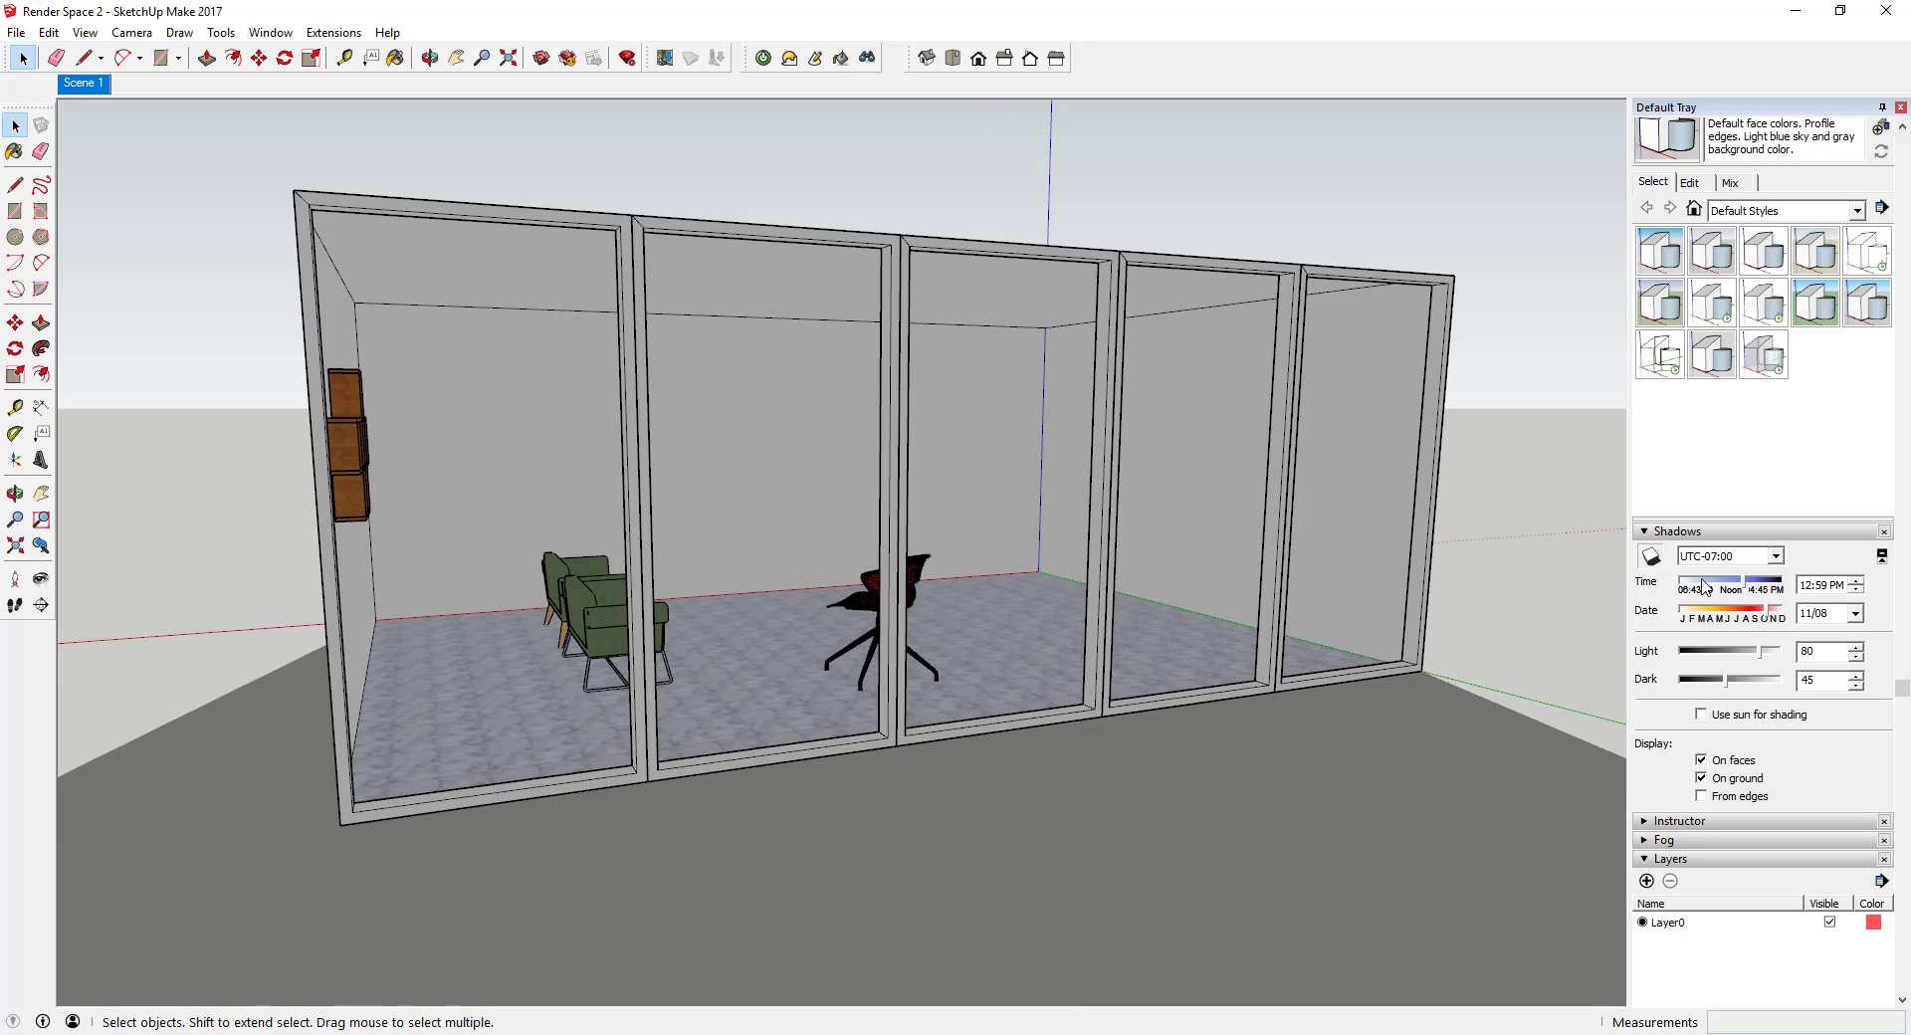
scroll(1007, 484, "down", 3)
middle_click_drag(1008, 484, 1296, 450)
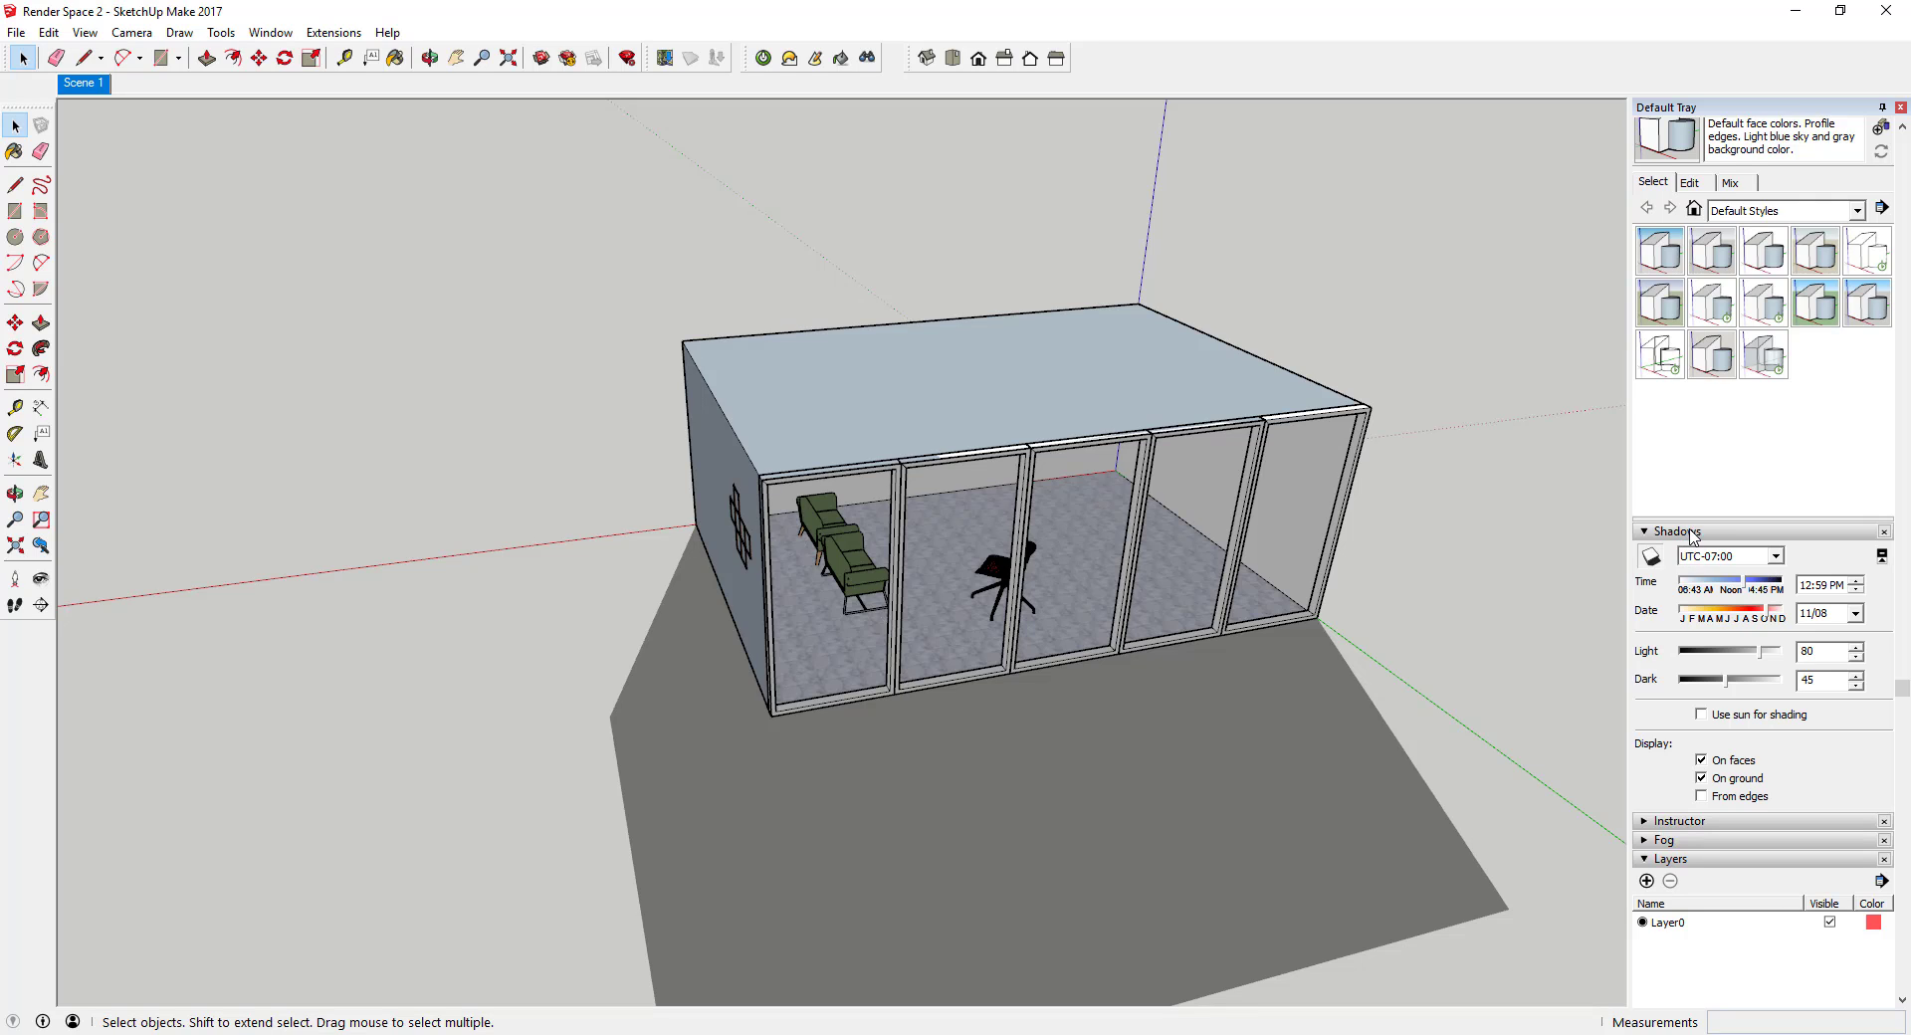
Step: Move the shadow time to the afternoon, first to 01:58 PM and finally to 02:28 PM
scroll(1704, 517, "down", 3)
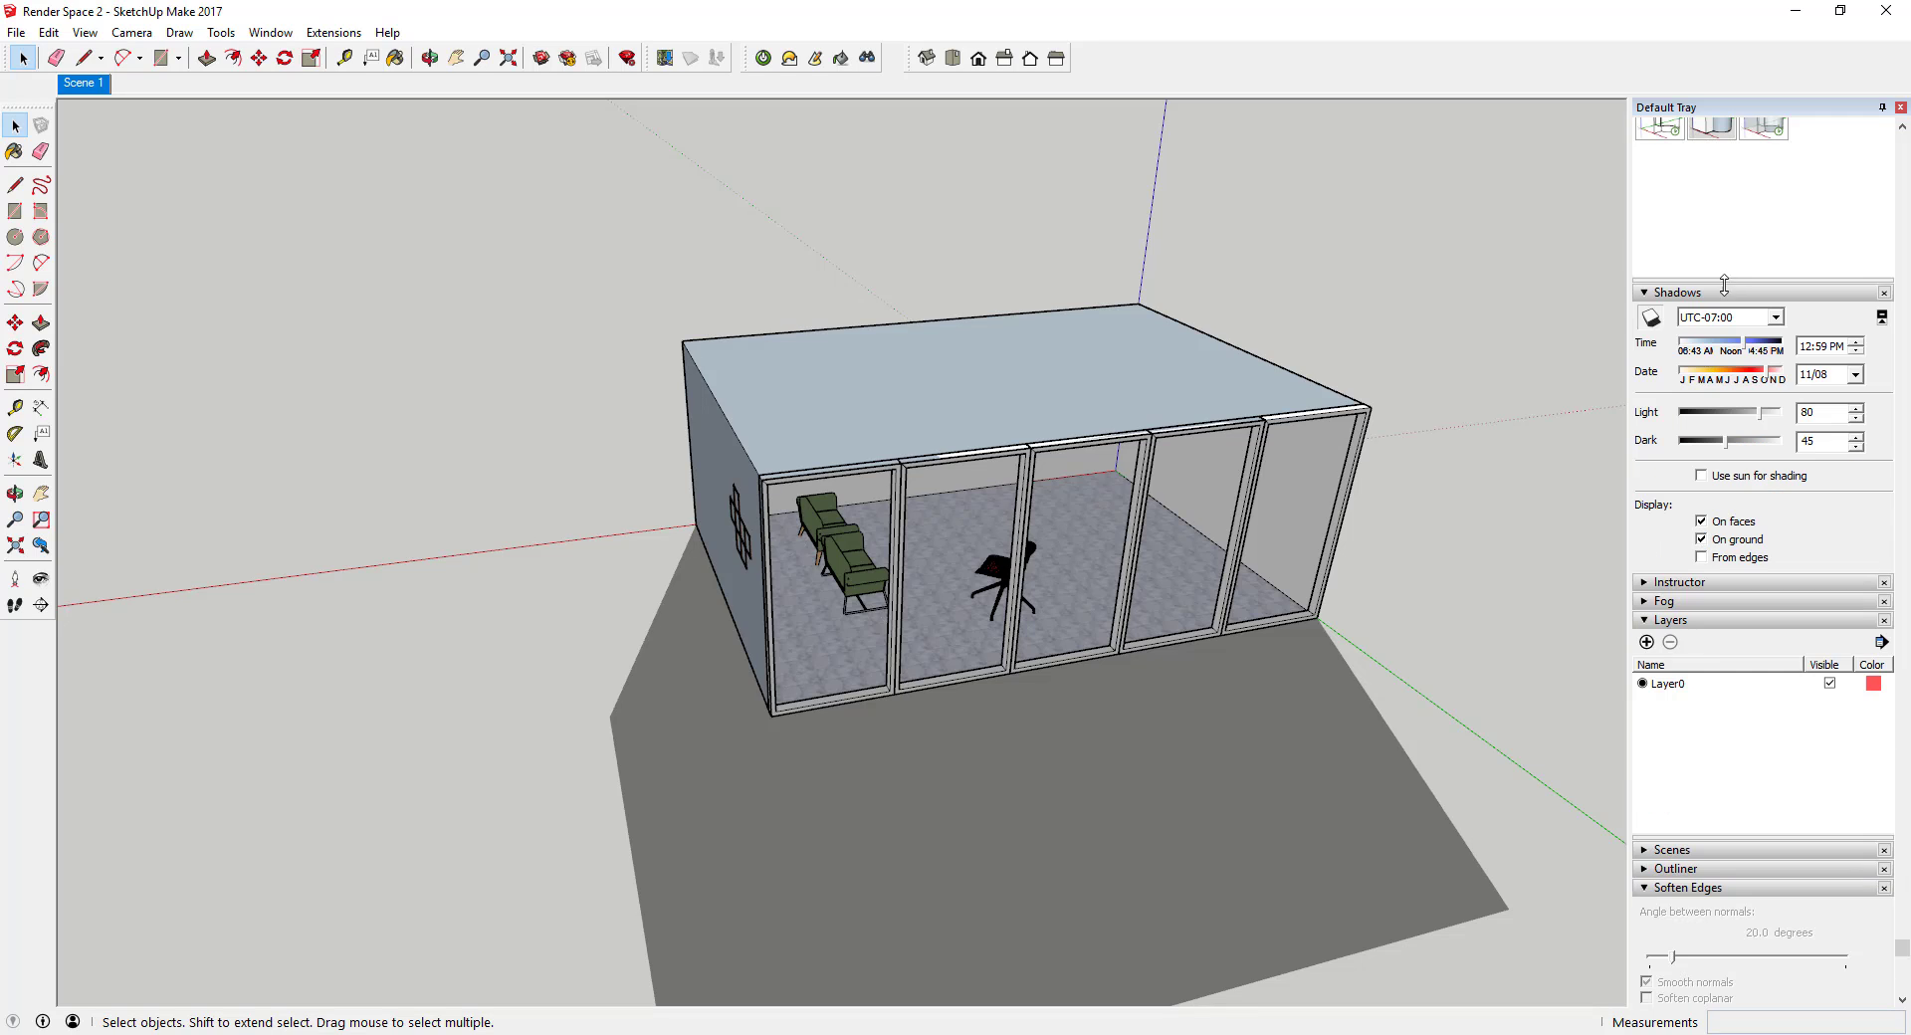
mouse_move(1740, 346)
left_mouse_down()
mouse_move(1711, 350)
mouse_move(1758, 352)
left_mouse_up()
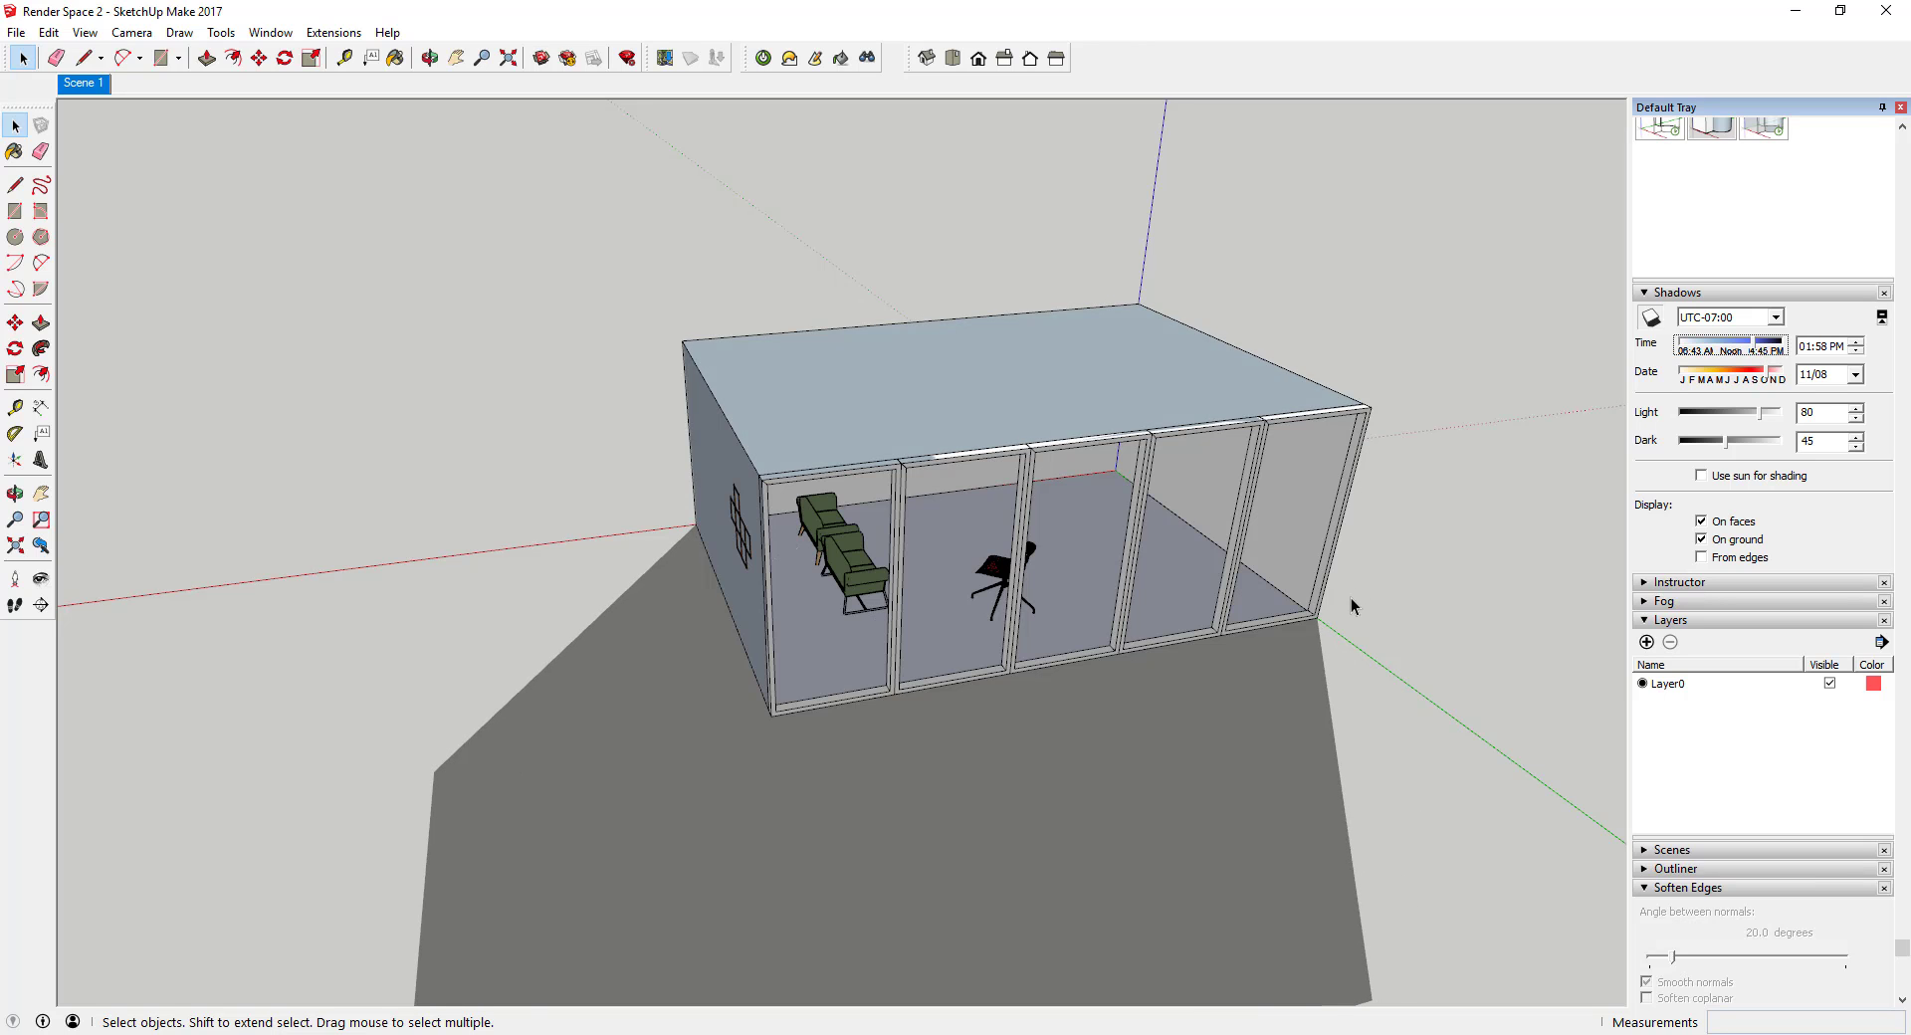
middle_click_drag(1342, 665, 1388, 468)
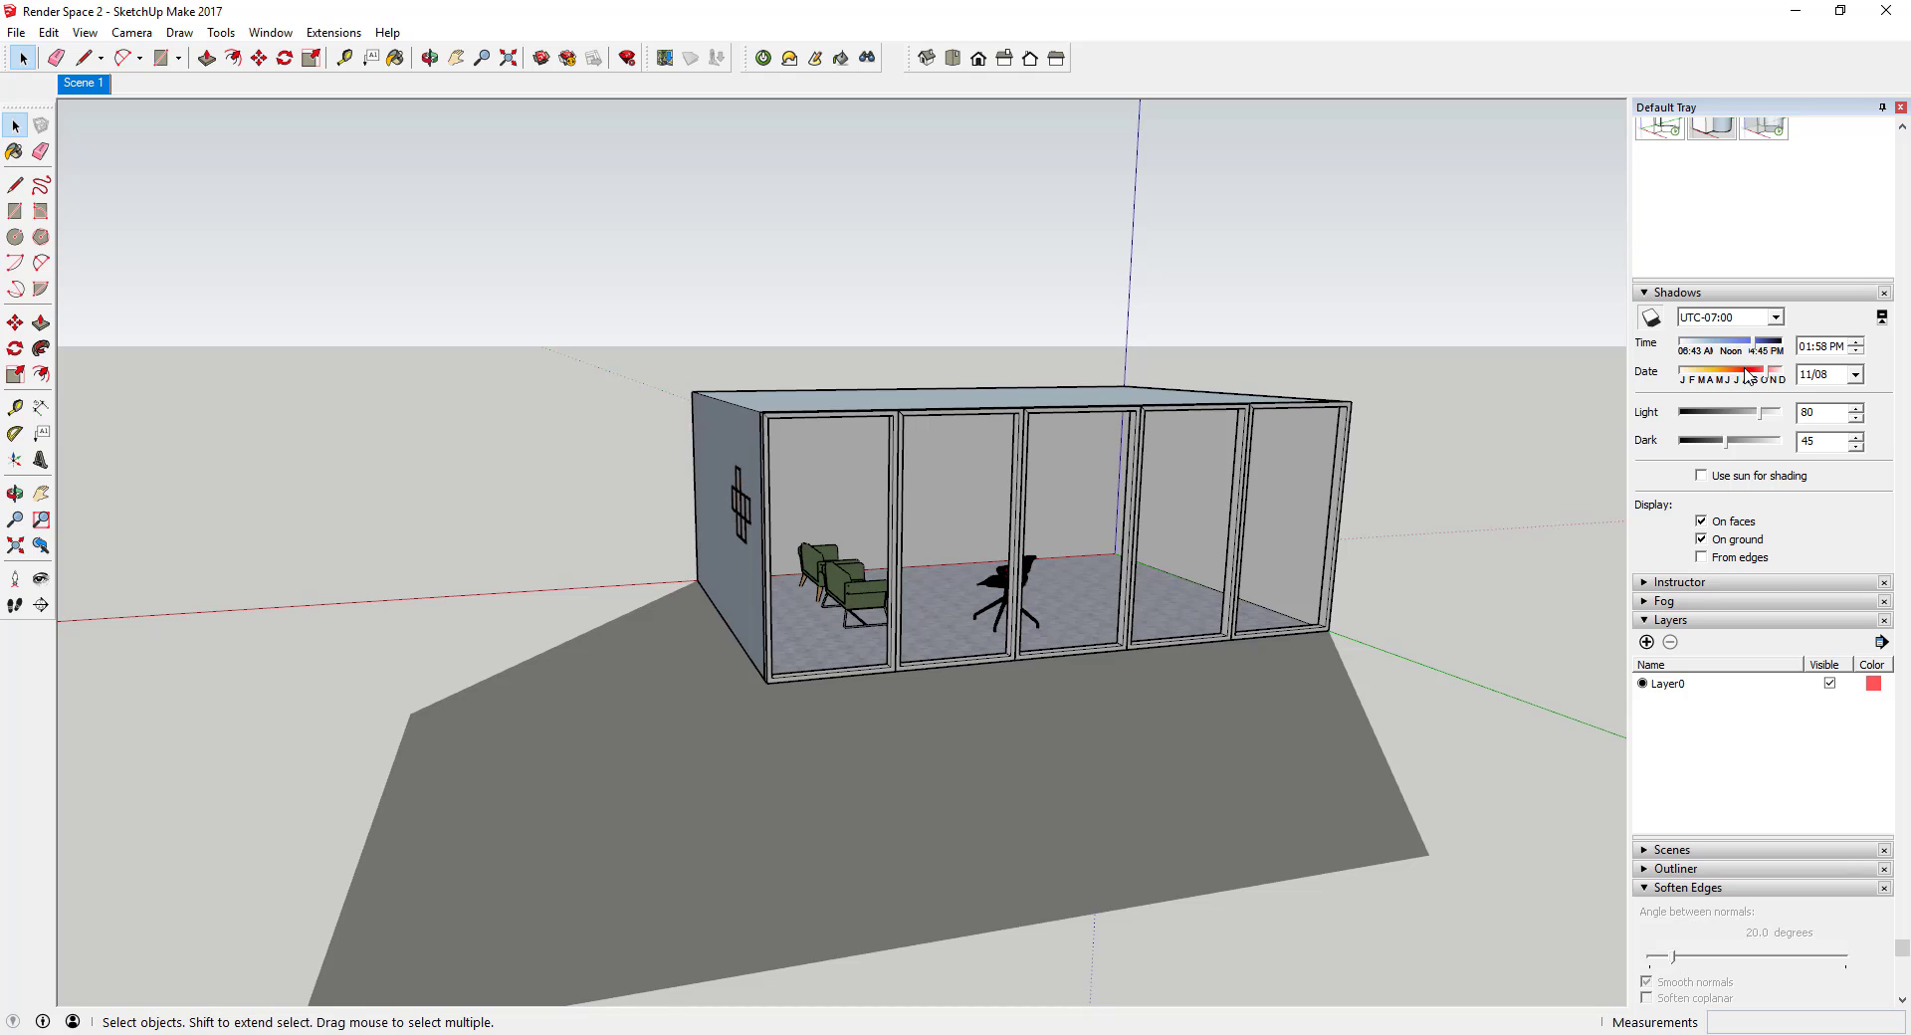
mouse_move(1754, 350)
left_mouse_down()
mouse_move(1725, 352)
mouse_move(1760, 351)
left_mouse_up()
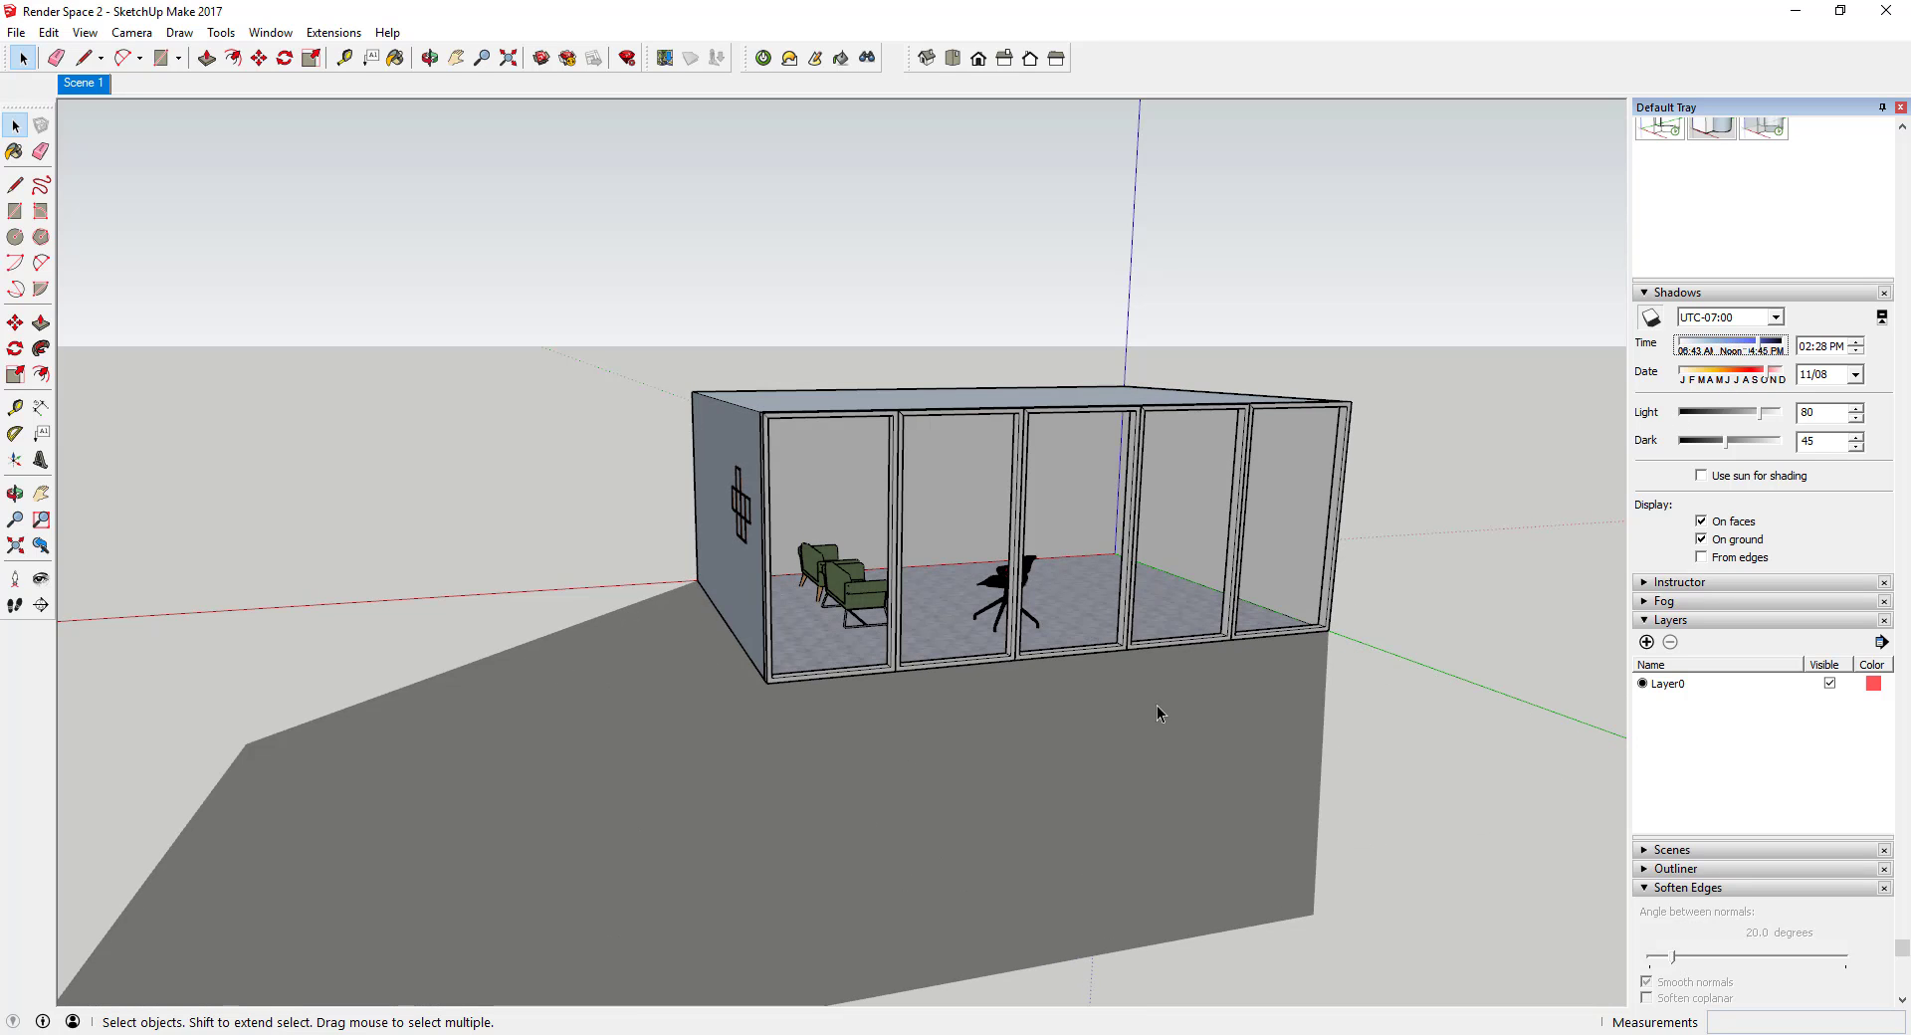
Step: Rotate the whole building with its furniture 180 degrees horizontally about its rear corner, then deselect it
scroll(1235, 716, "down", 2)
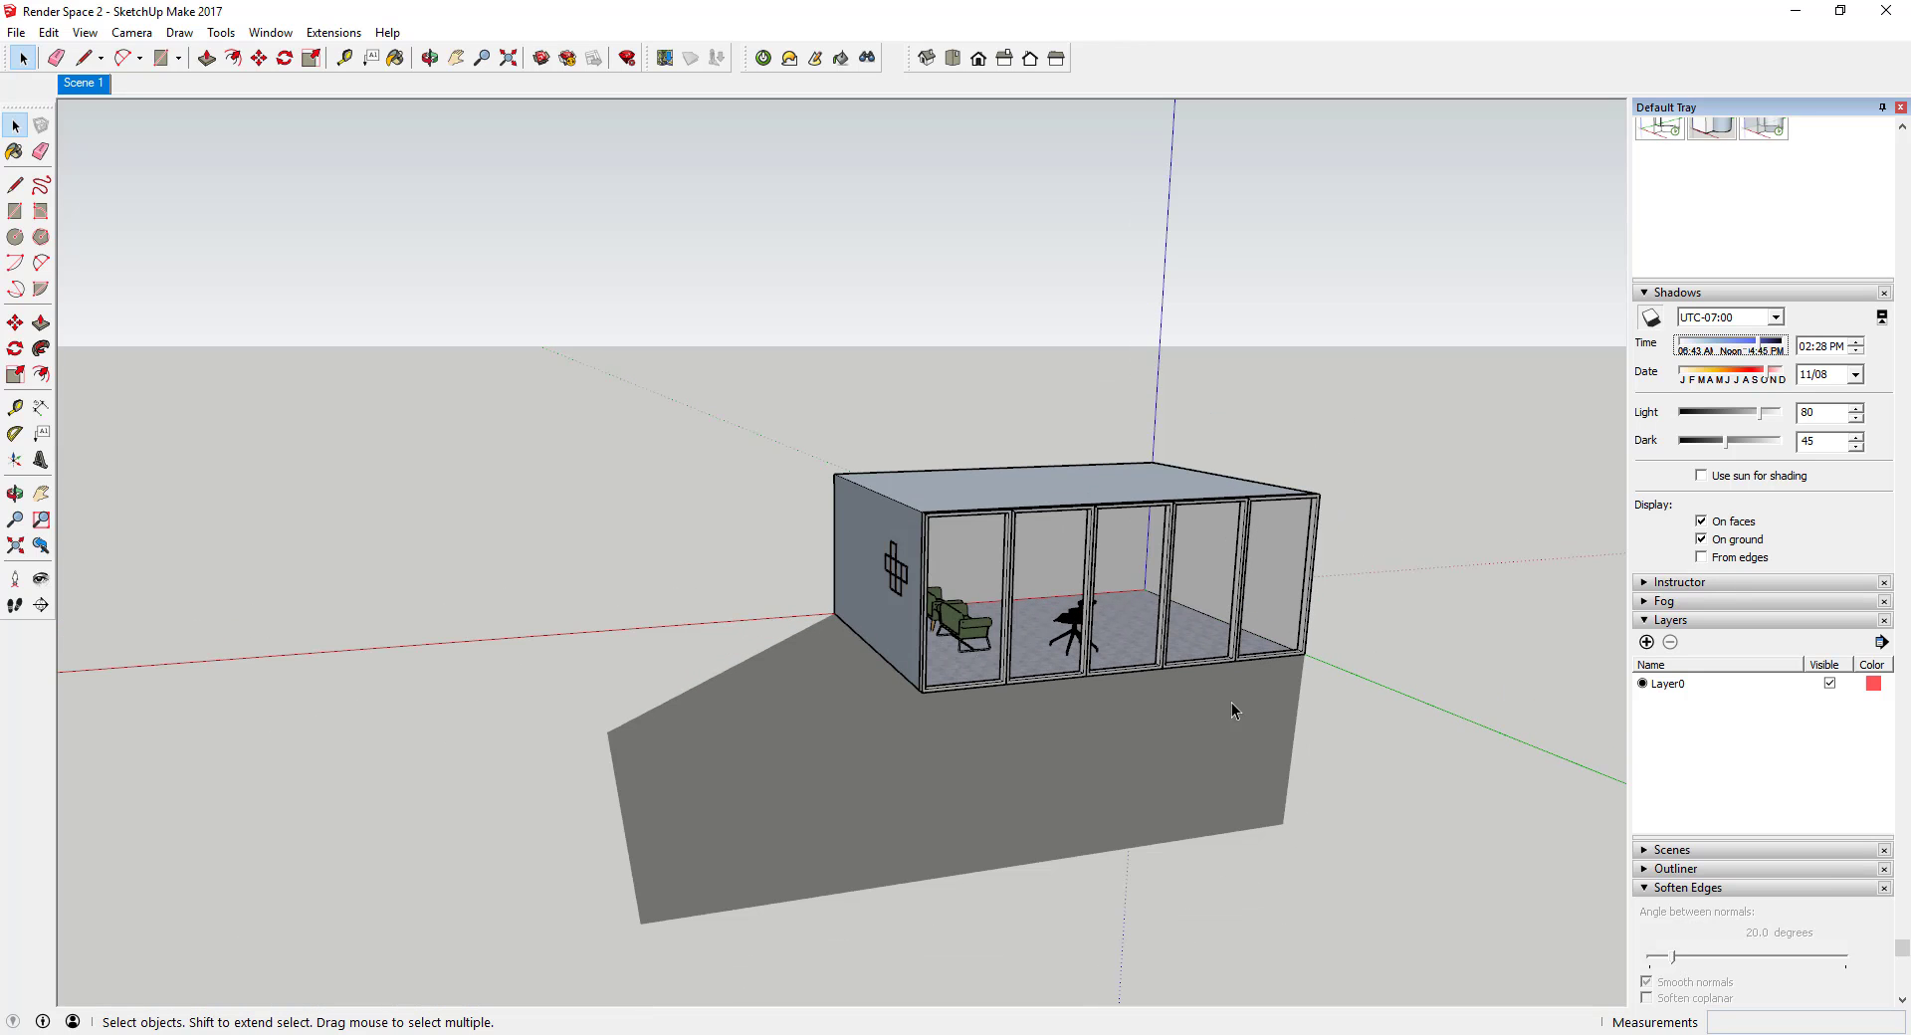
left_click_drag(732, 386, 1403, 757)
middle_click_drag(1532, 666, 696, 761)
key("q")
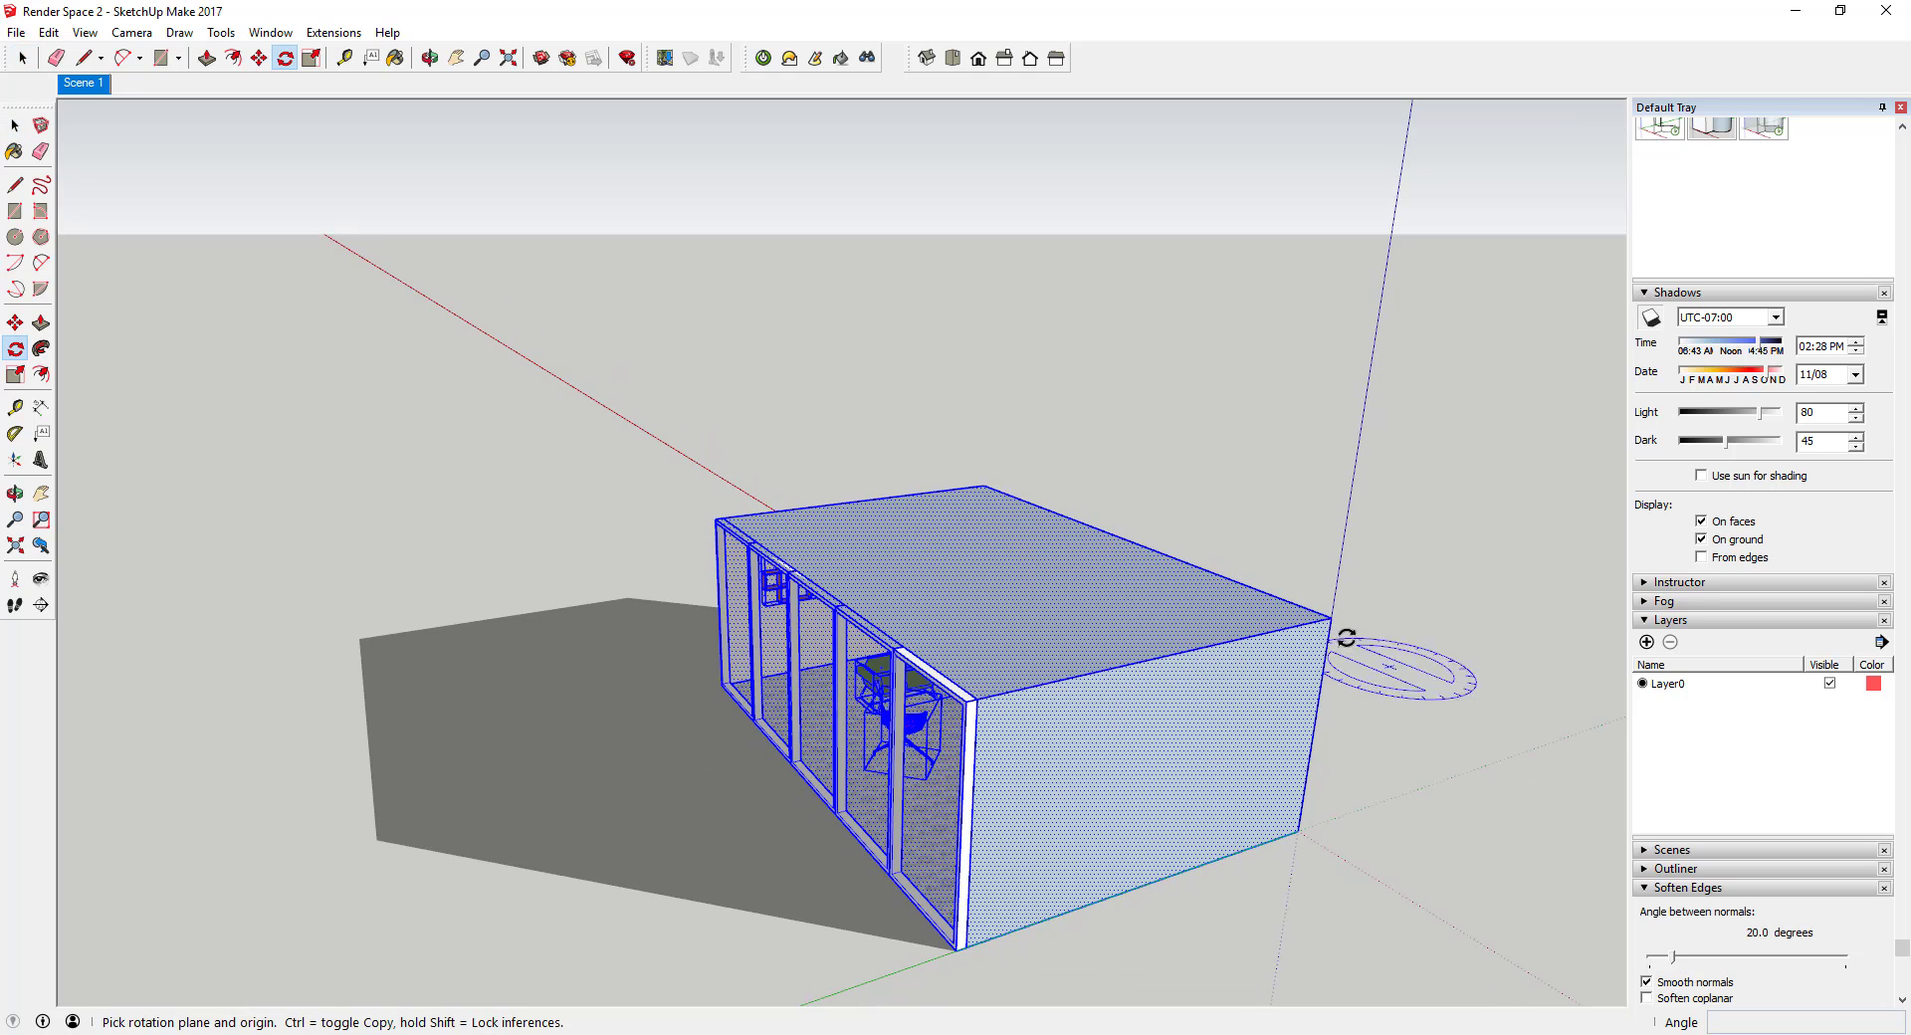
left_click(1329, 618)
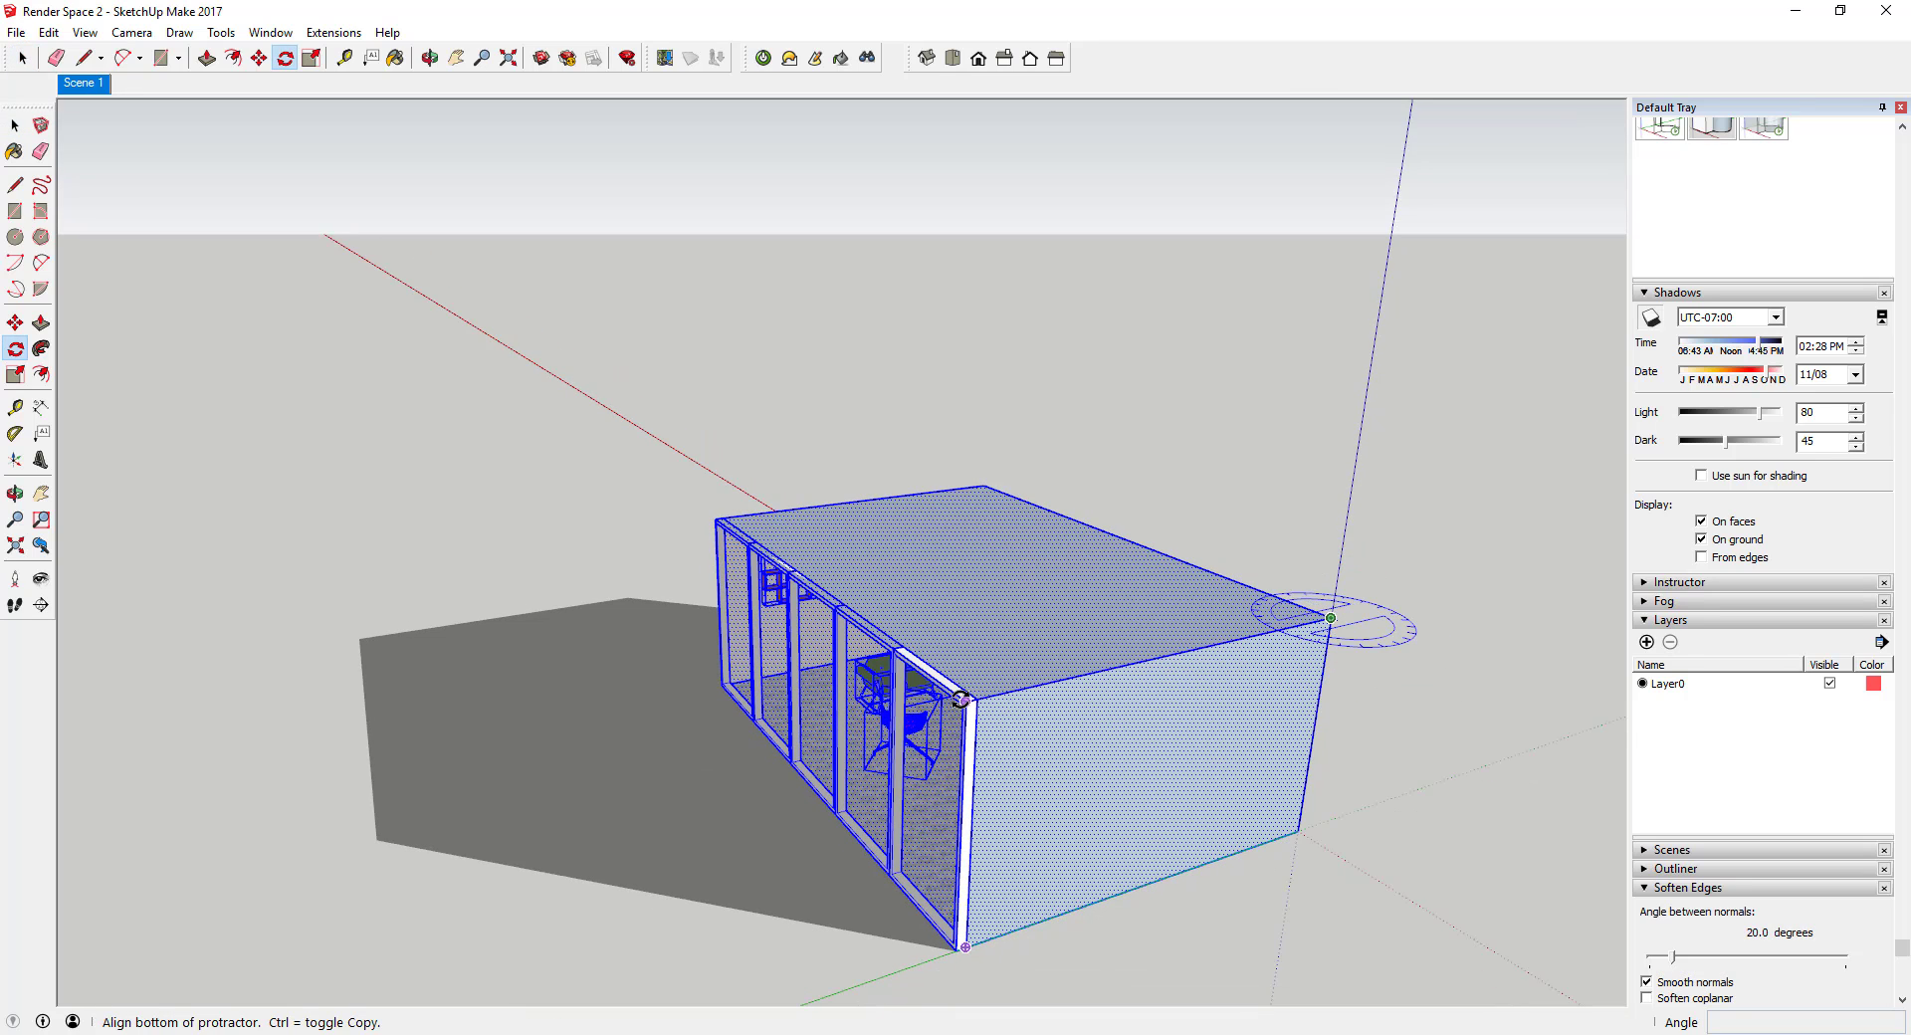
left_click(963, 700)
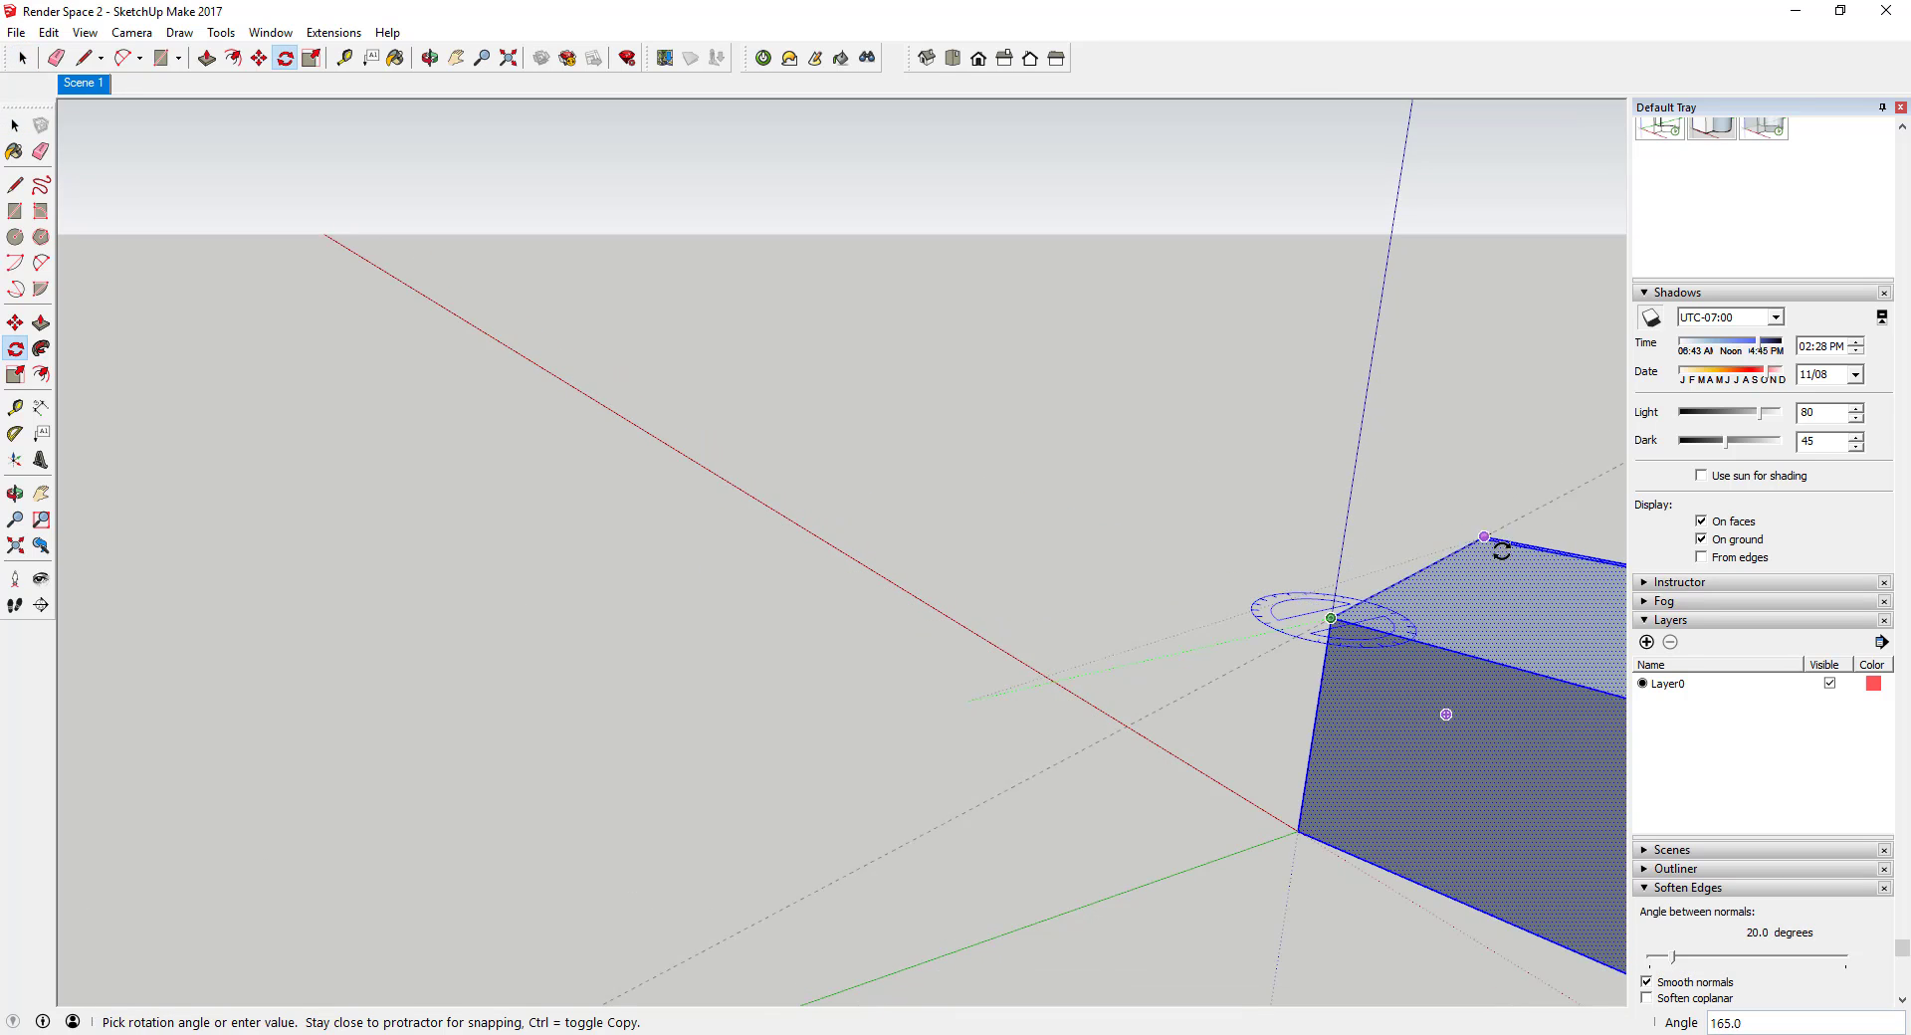
left_click(1525, 577)
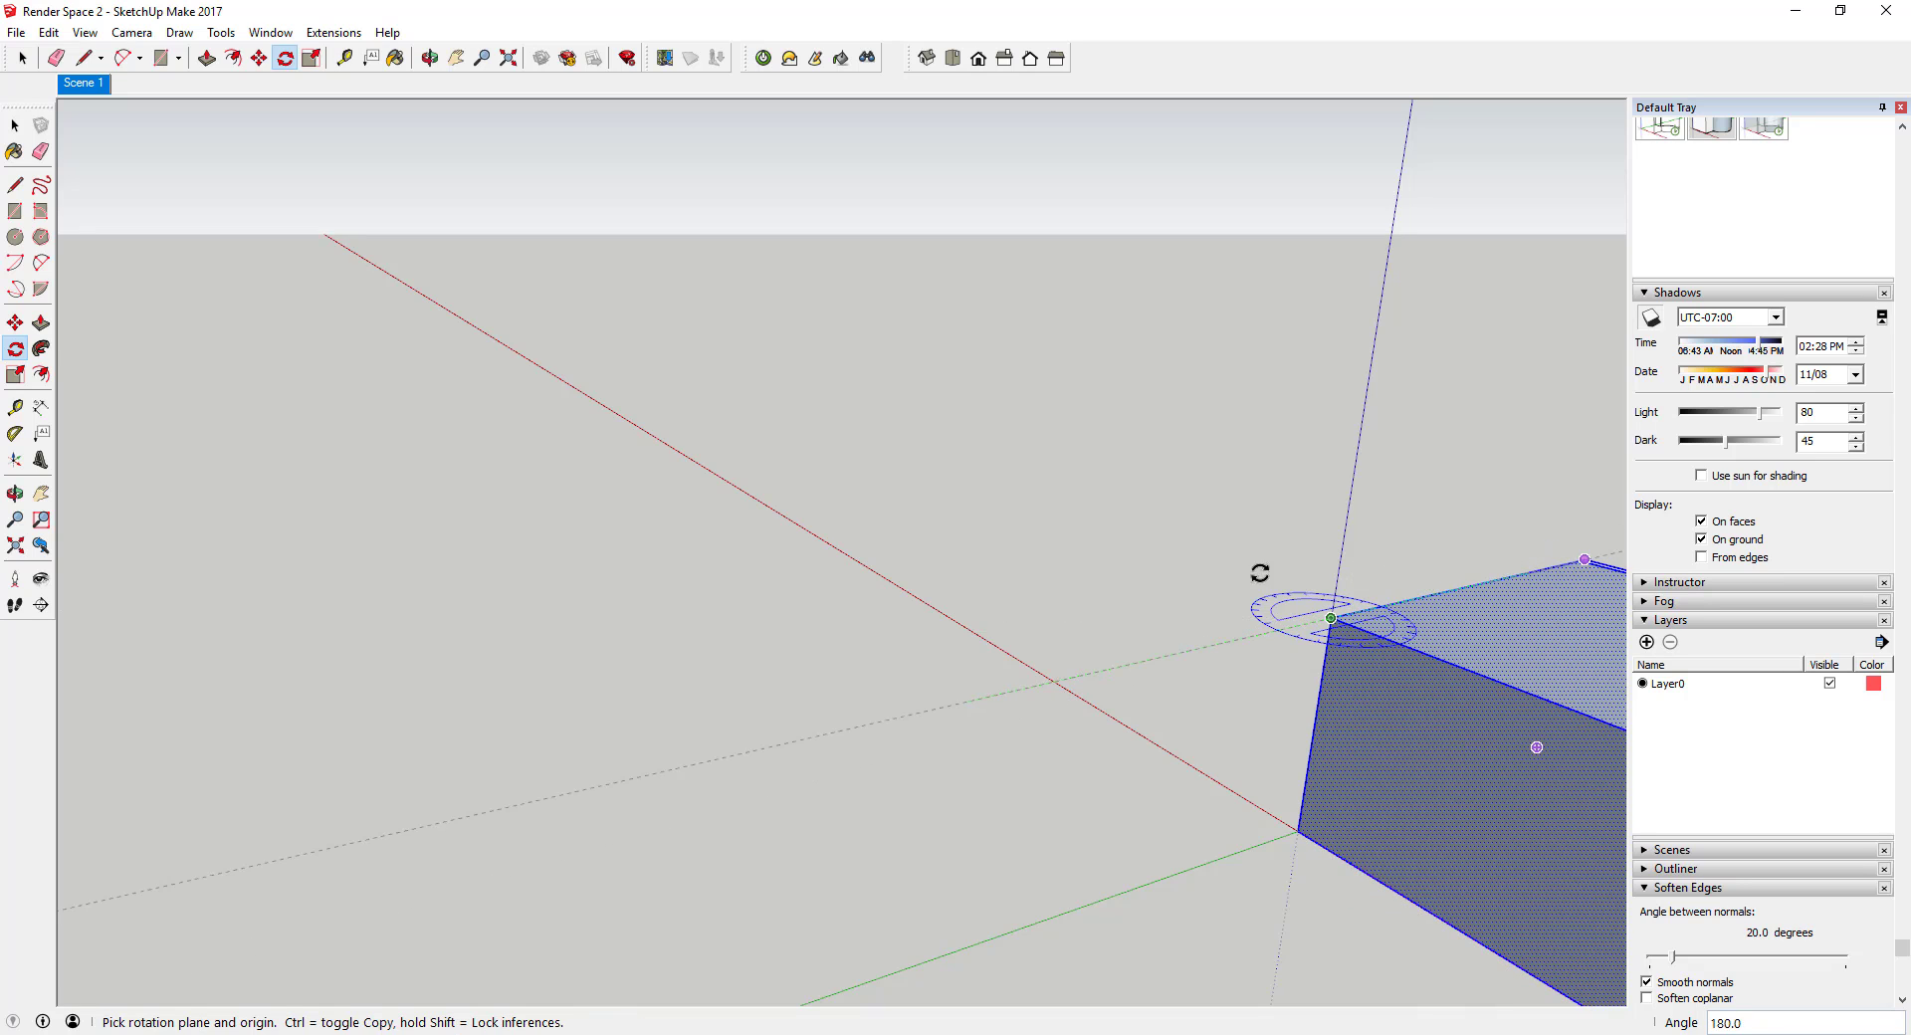
scroll(1194, 564, "down", 1)
scroll(1105, 565, "down", 5)
middle_click_drag(1402, 654, 552, 482)
scroll(781, 802, "up", 10)
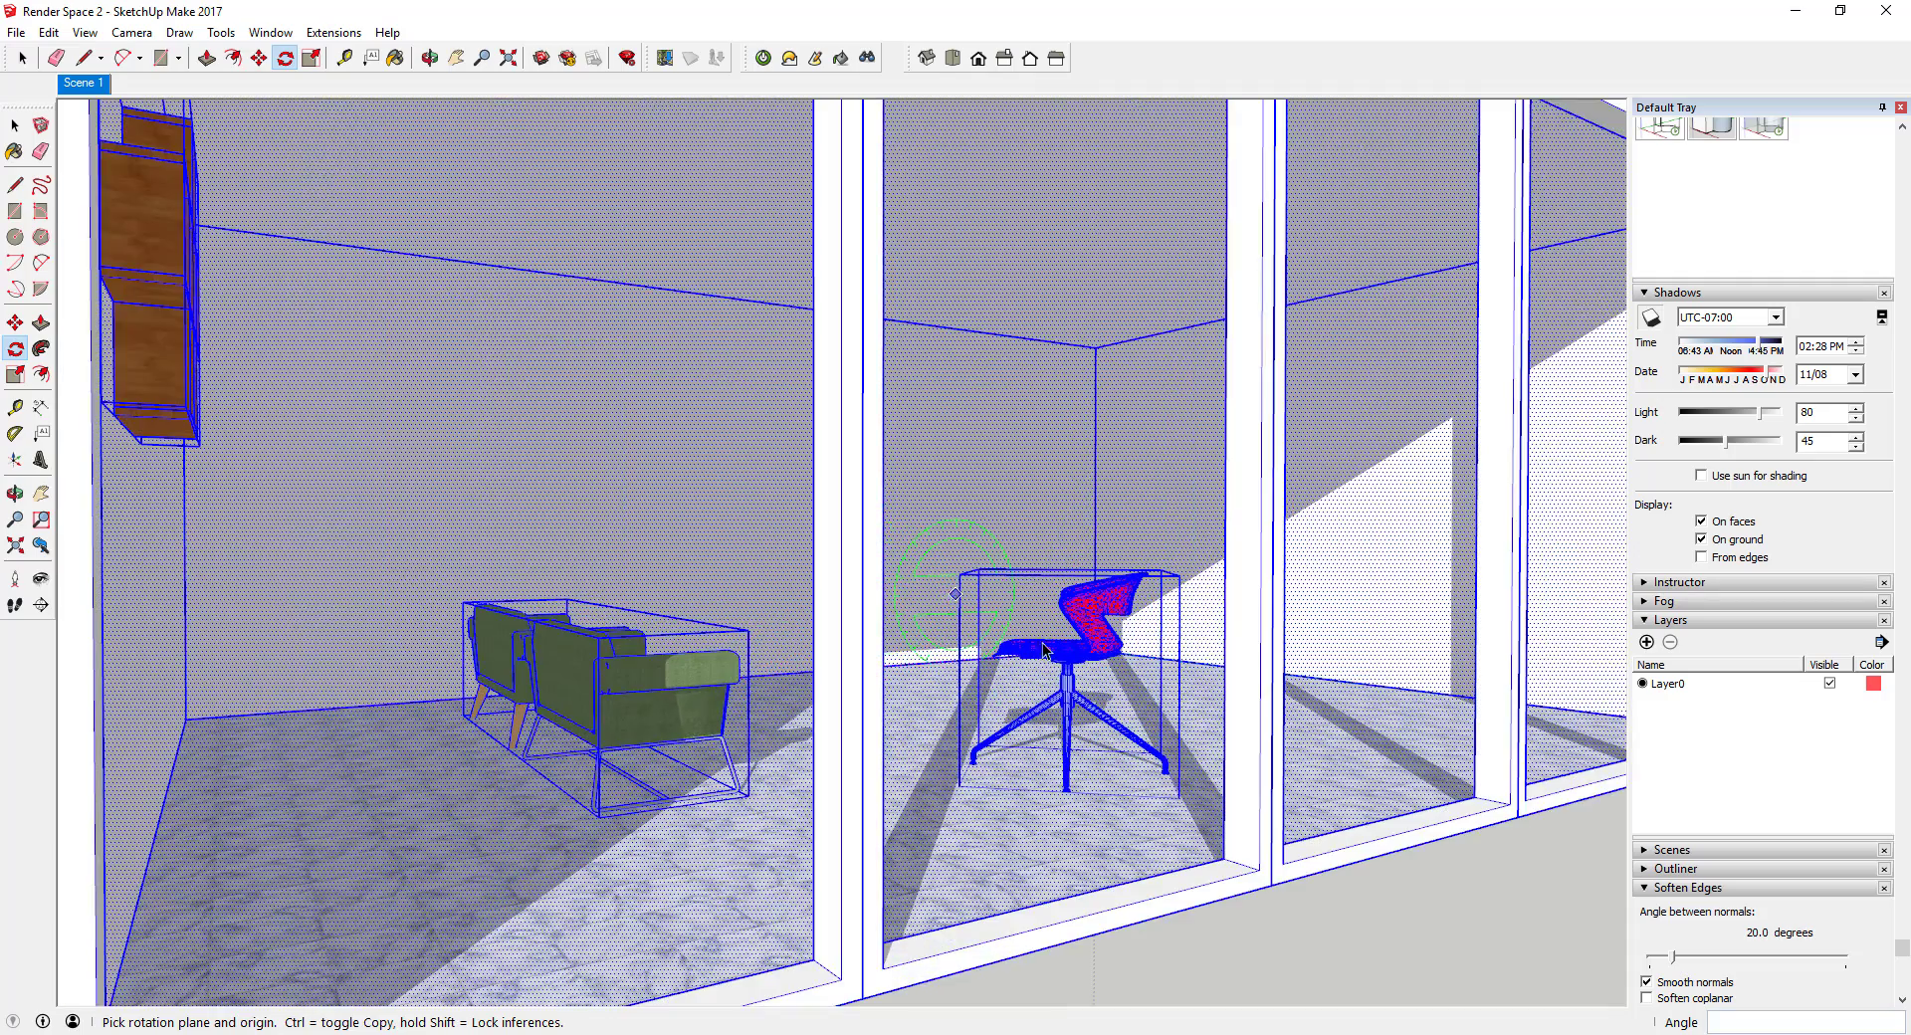
key("space")
scroll(956, 610, "down", 4)
left_click(1332, 797)
Step: Set the shadow time to 10:53 AM and inspect the sunlight falling into the room
middle_click_drag(1336, 774, 1161, 727)
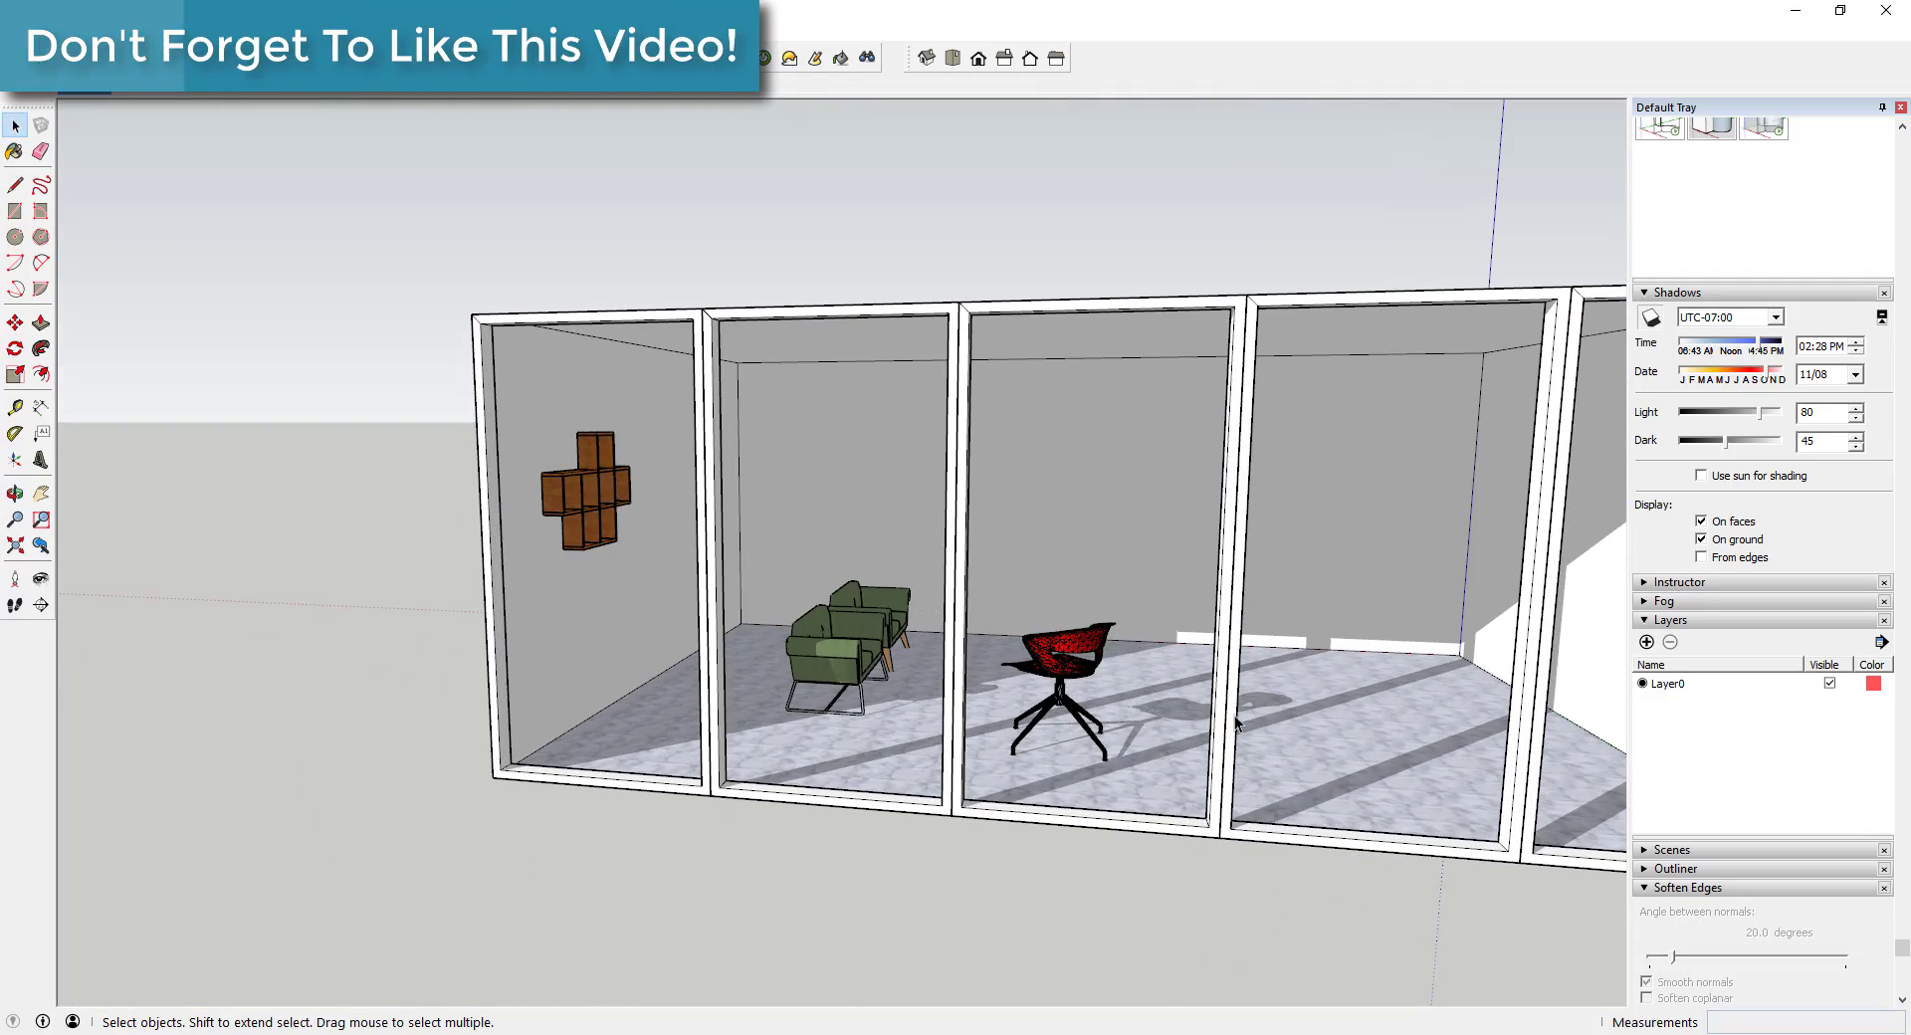
left_click_drag(1757, 344, 1727, 353)
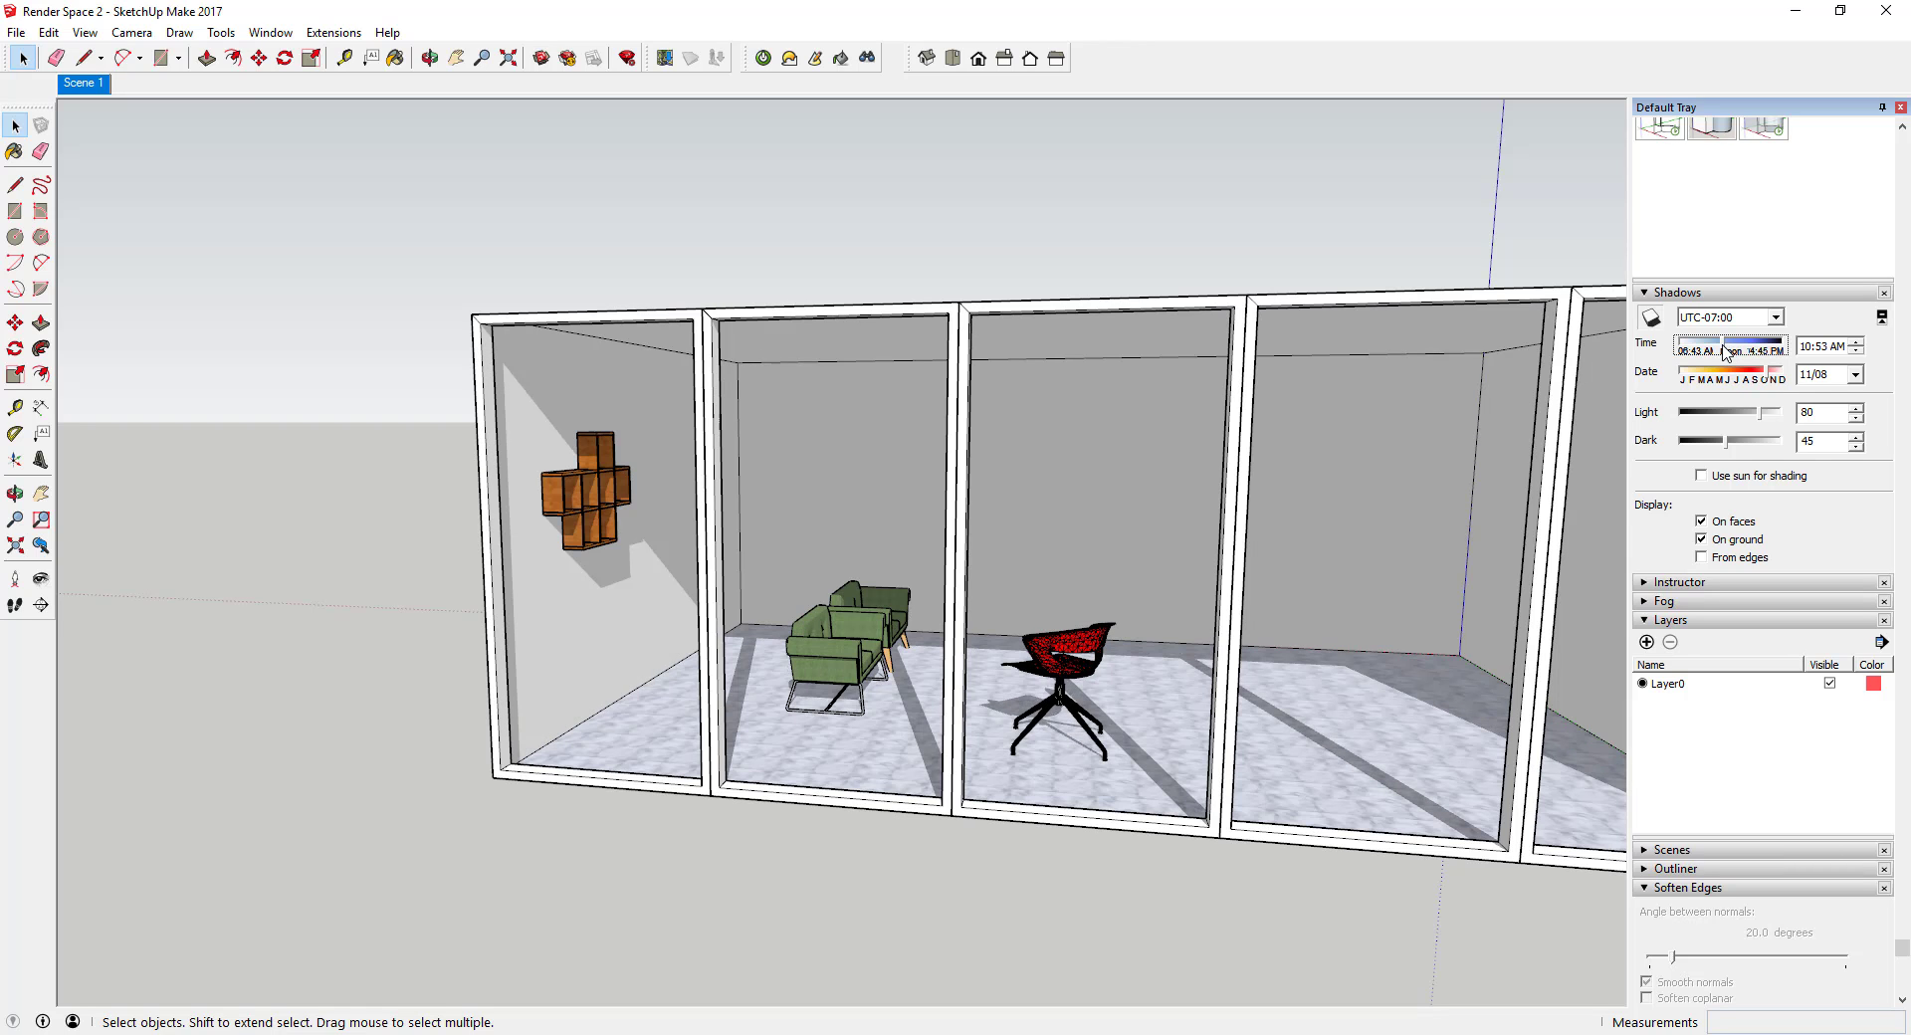
scroll(902, 491, "down", 5)
middle_click_drag(1143, 462, 797, 637)
scroll(1097, 654, "up", 4)
middle_click_drag(1097, 654, 1121, 521)
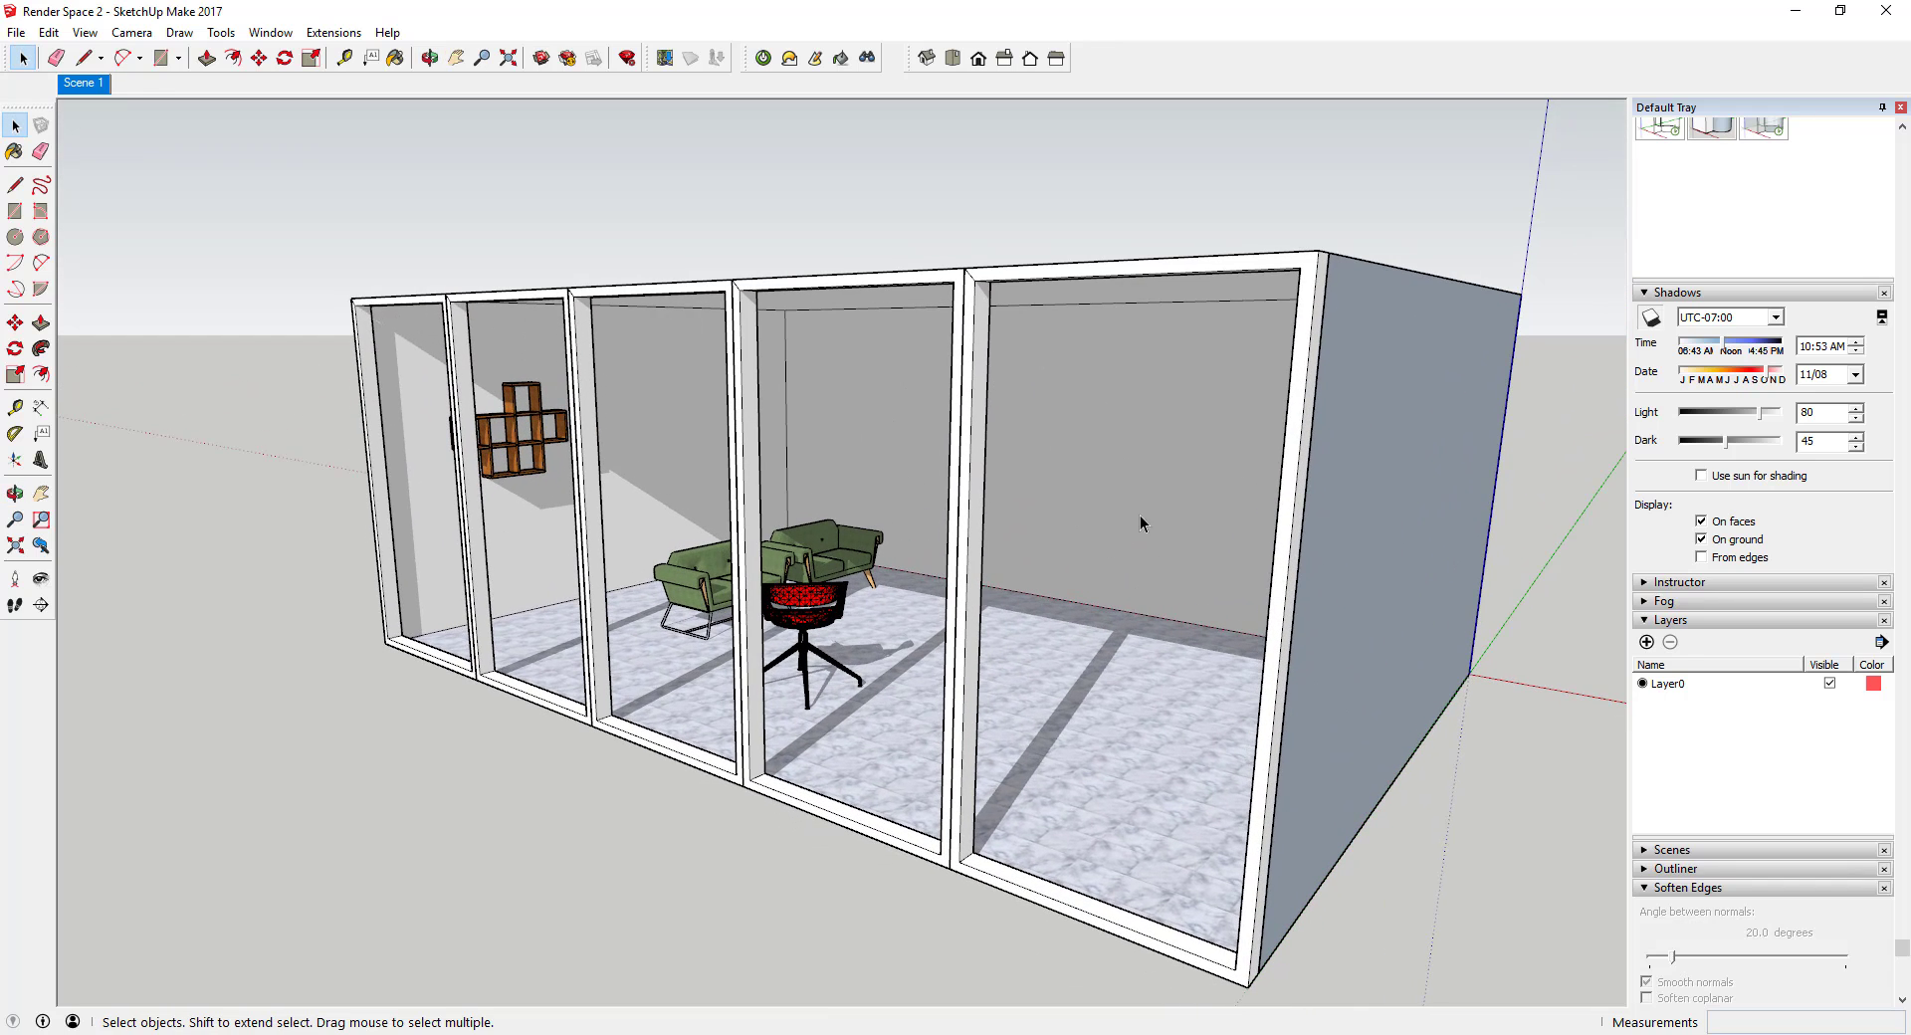
scroll(1293, 522, "down", 2)
scroll(1245, 517, "up", 5)
scroll(1095, 486, "down", 3)
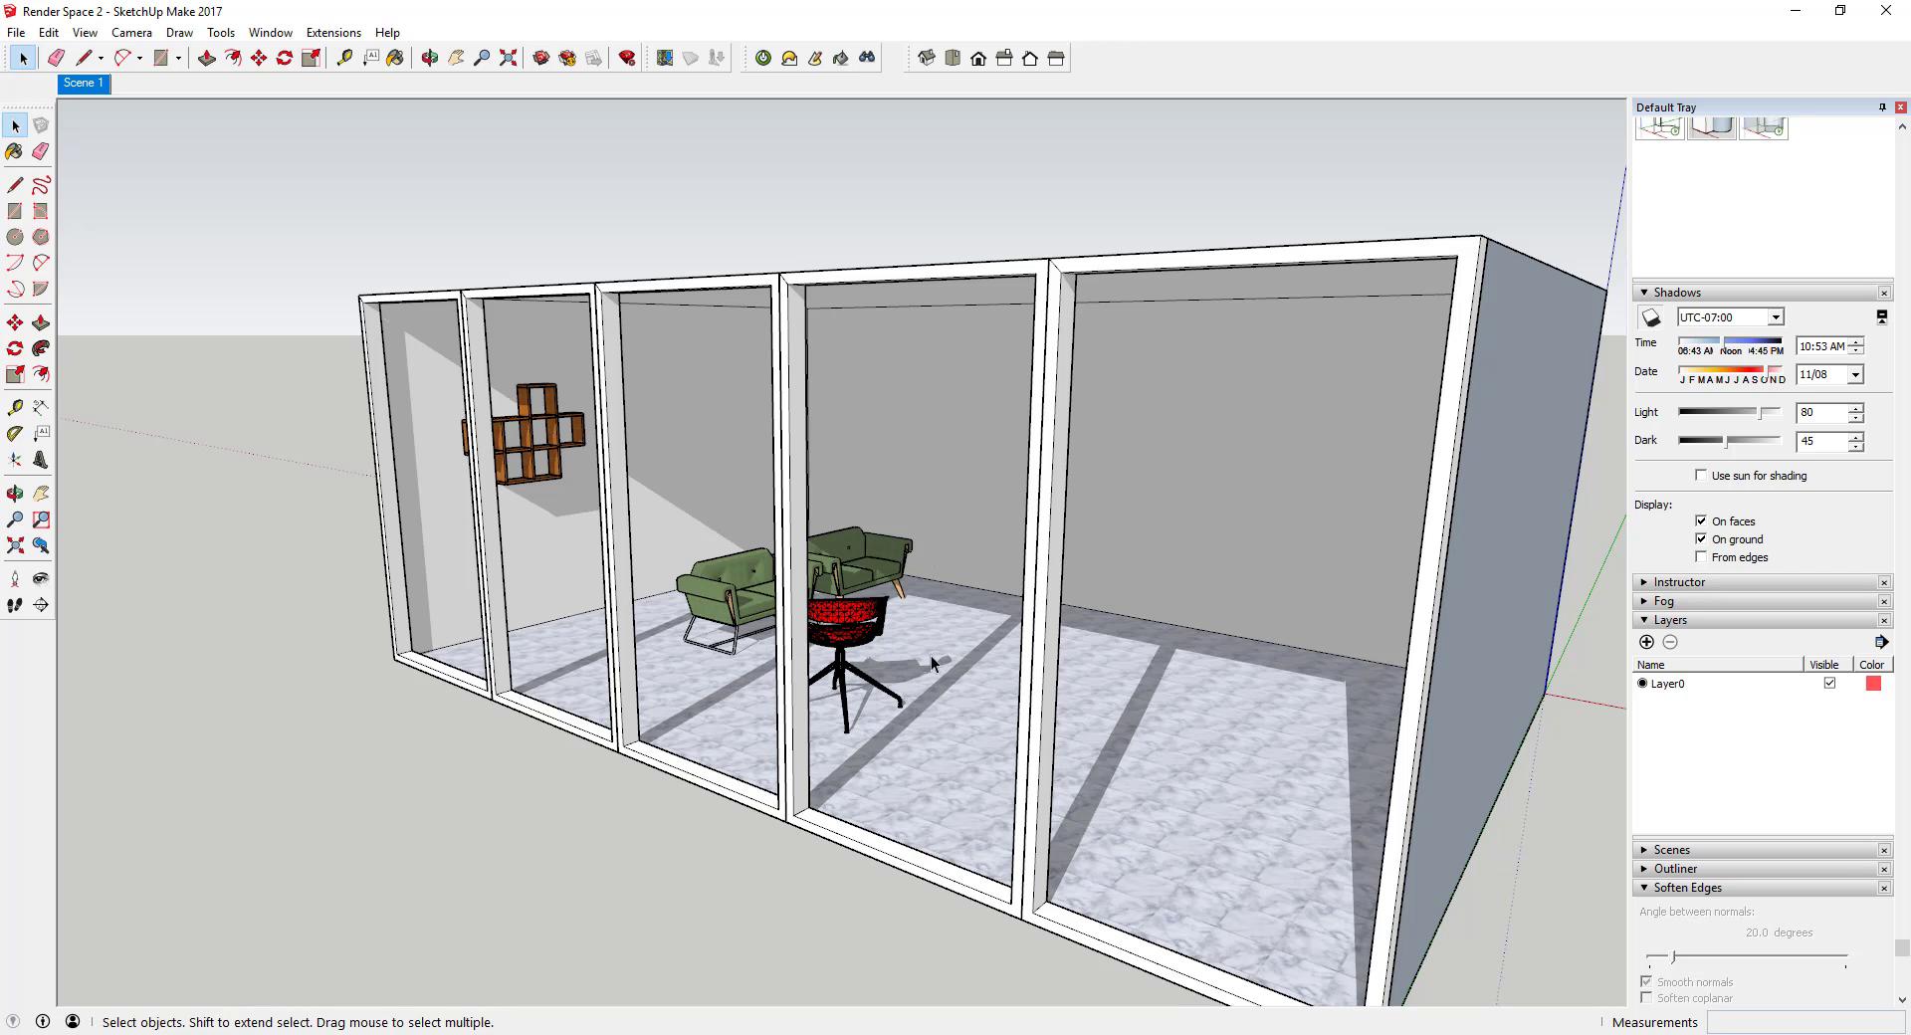
Step: Hide the solid side wall and the back wall, and view the sunlit furniture inside
scroll(1089, 657, "down", 2)
middle_click_drag(1349, 640, 442, 542)
scroll(443, 542, "down", 2)
scroll(723, 559, "down", 2)
left_click(727, 559)
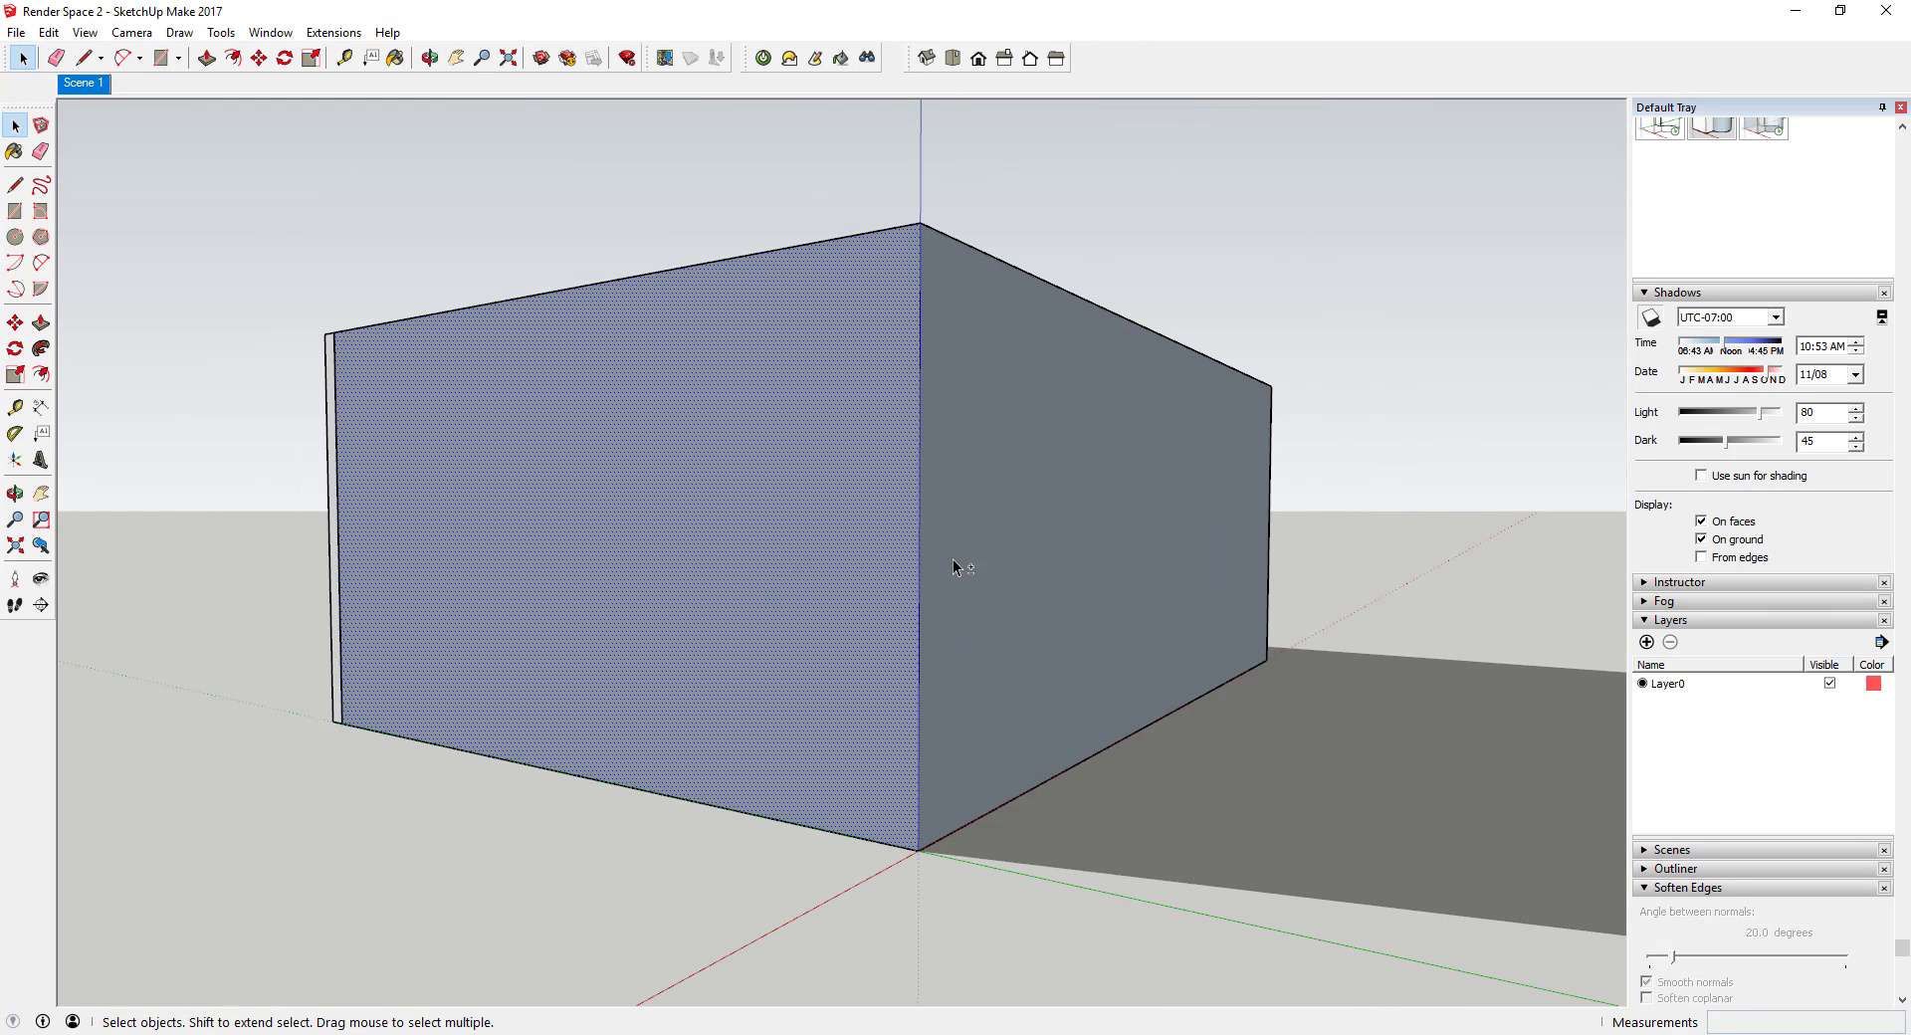
right_click(1010, 567)
left_click(1063, 624)
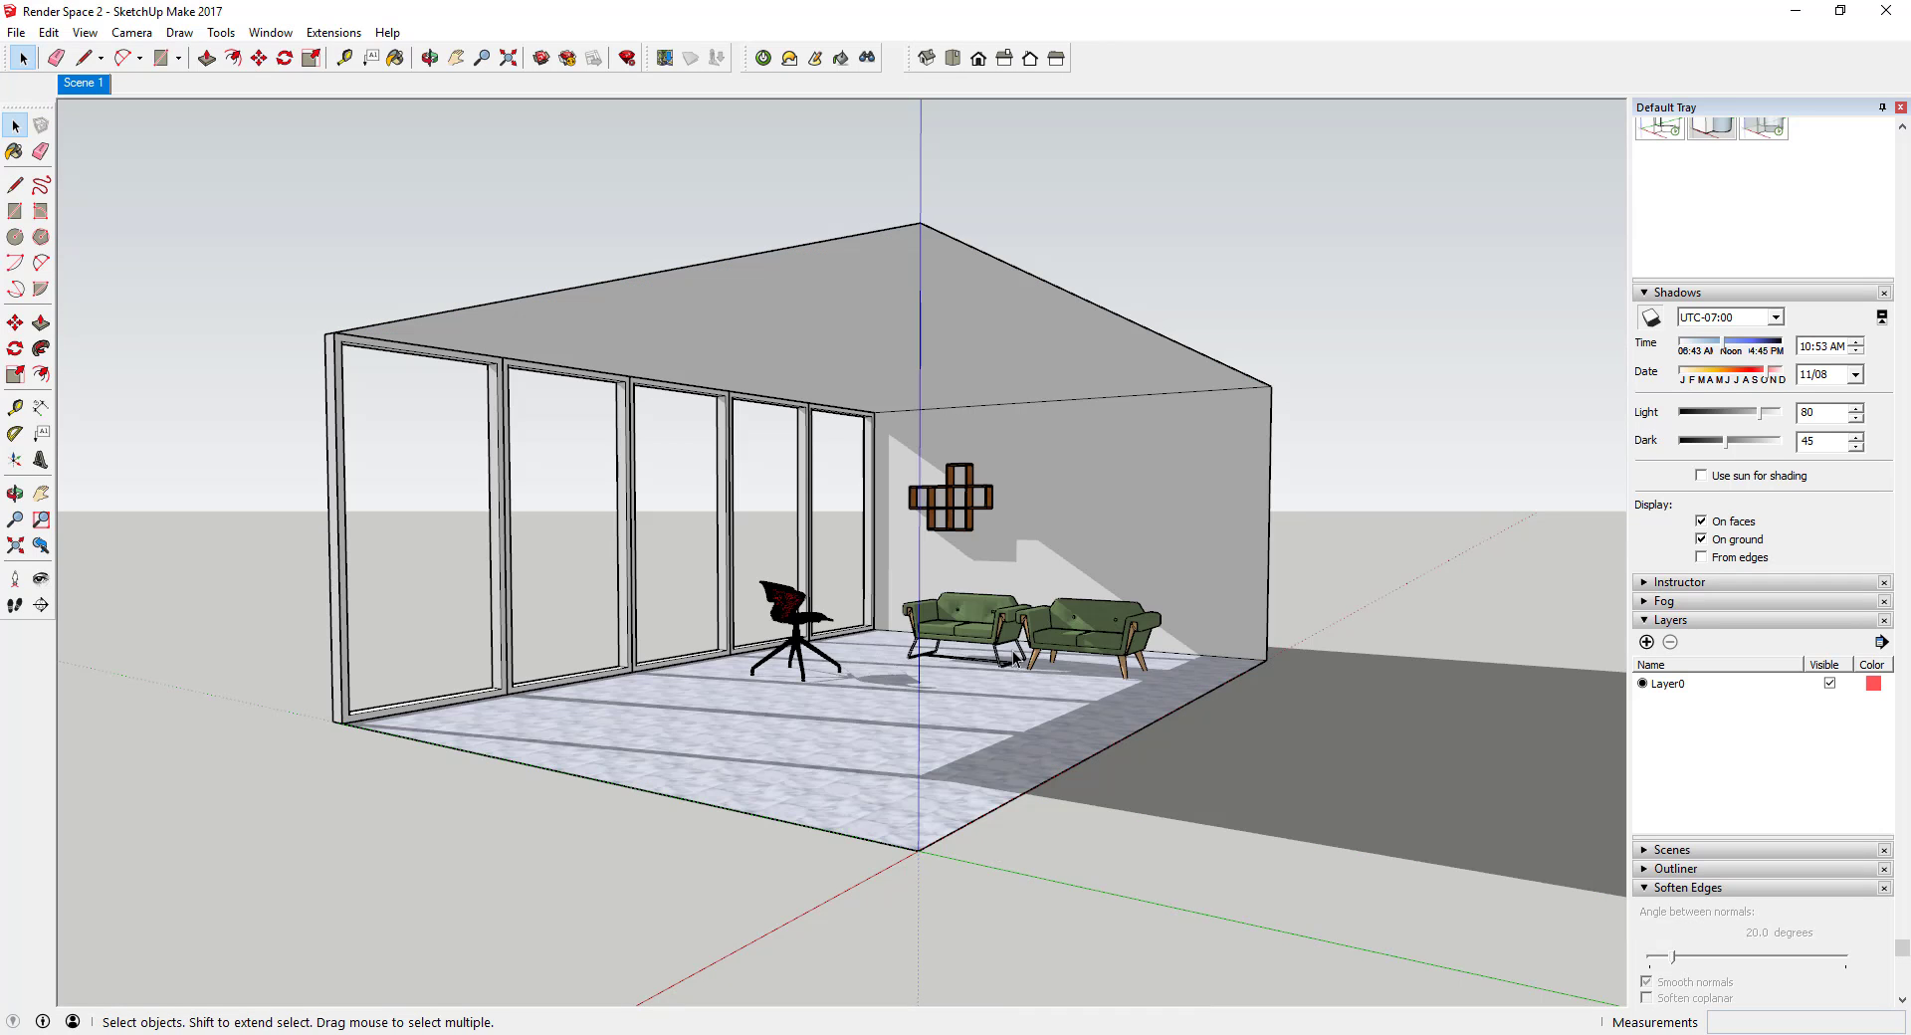
middle_click_drag(904, 673, 1102, 653)
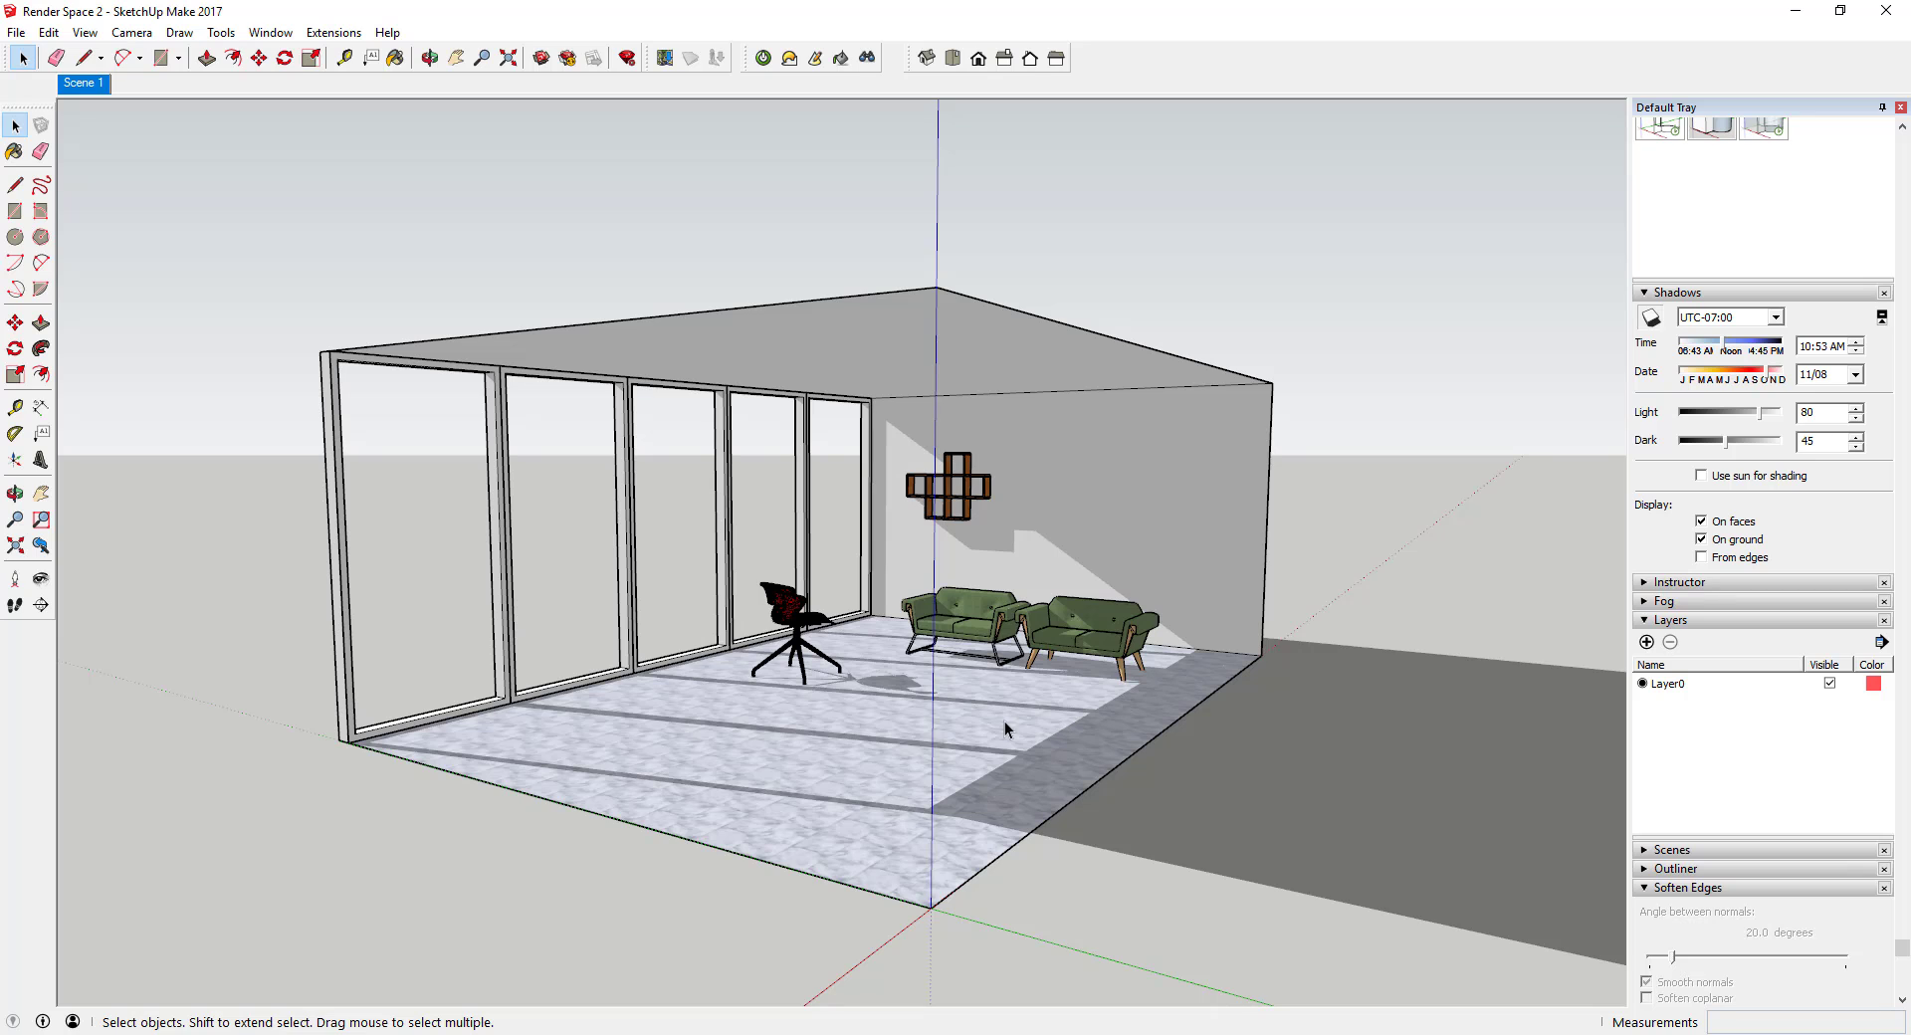
scroll(998, 652, "up", 10)
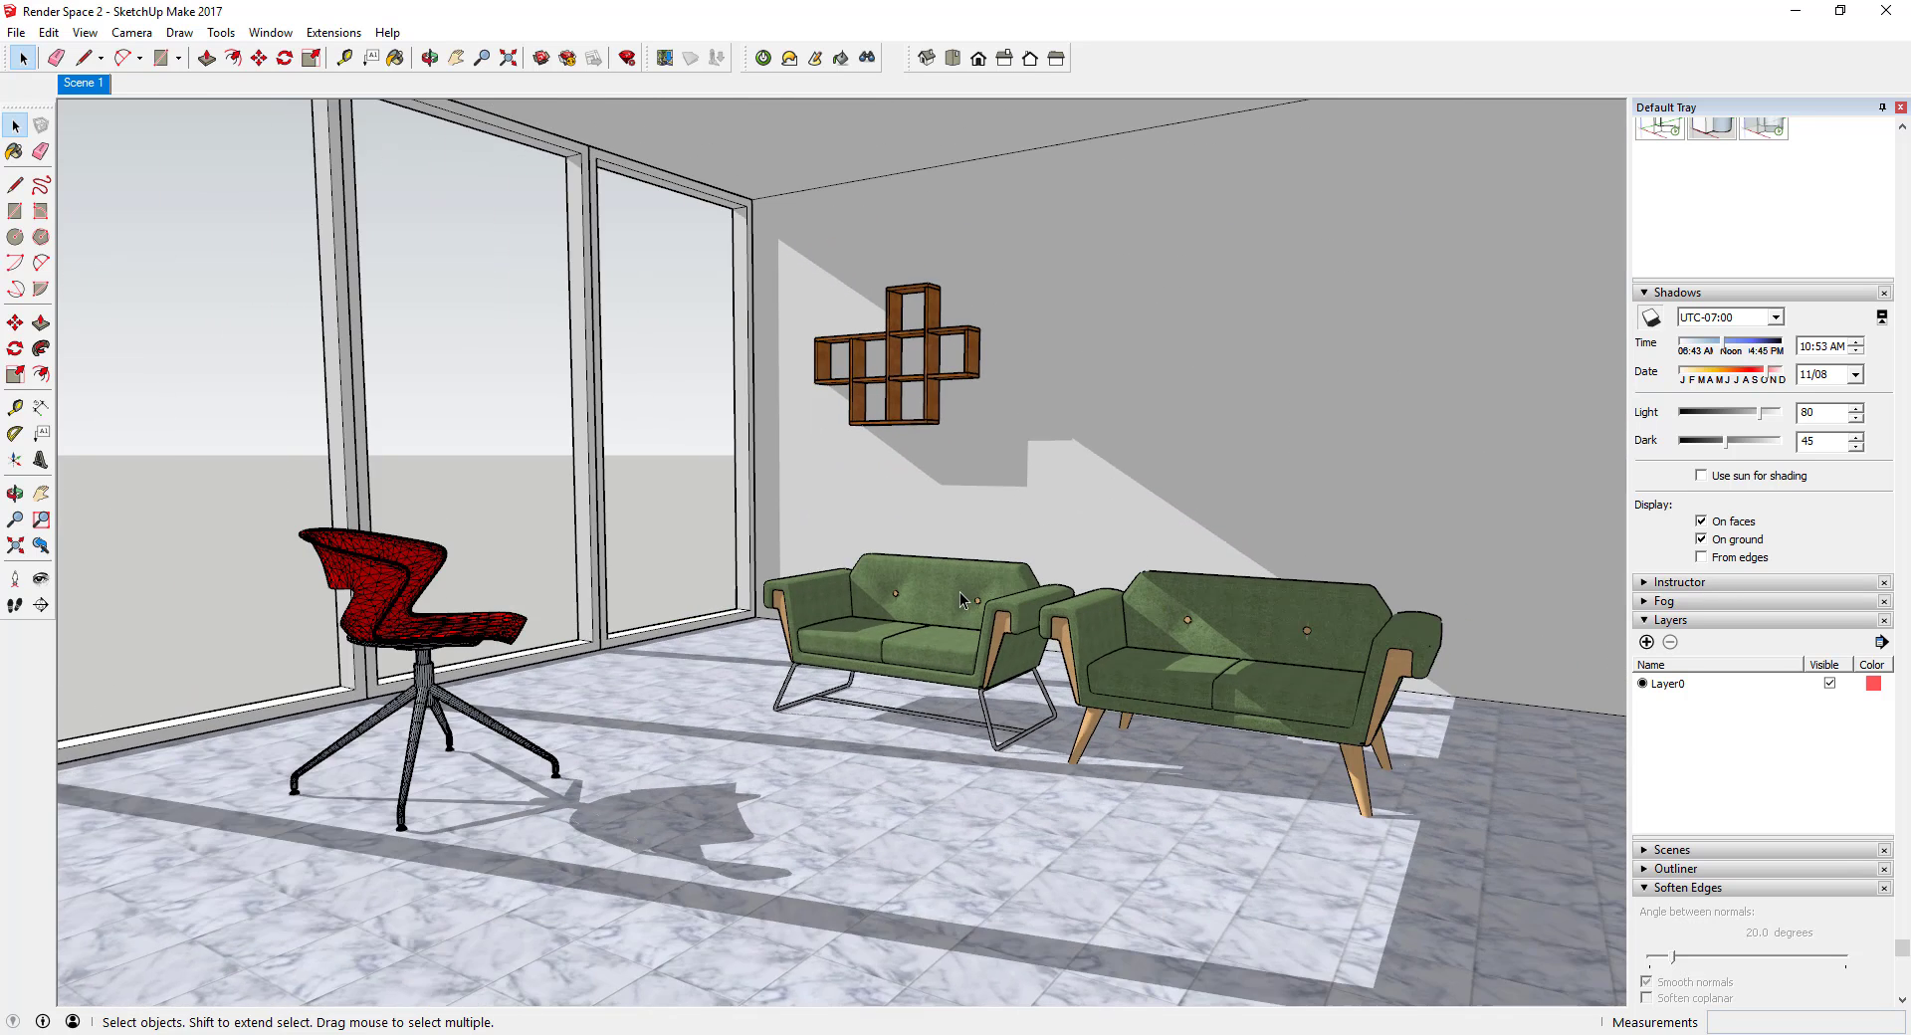
middle_click_drag(960, 599, 667, 604)
middle_click_drag(998, 765, 864, 730)
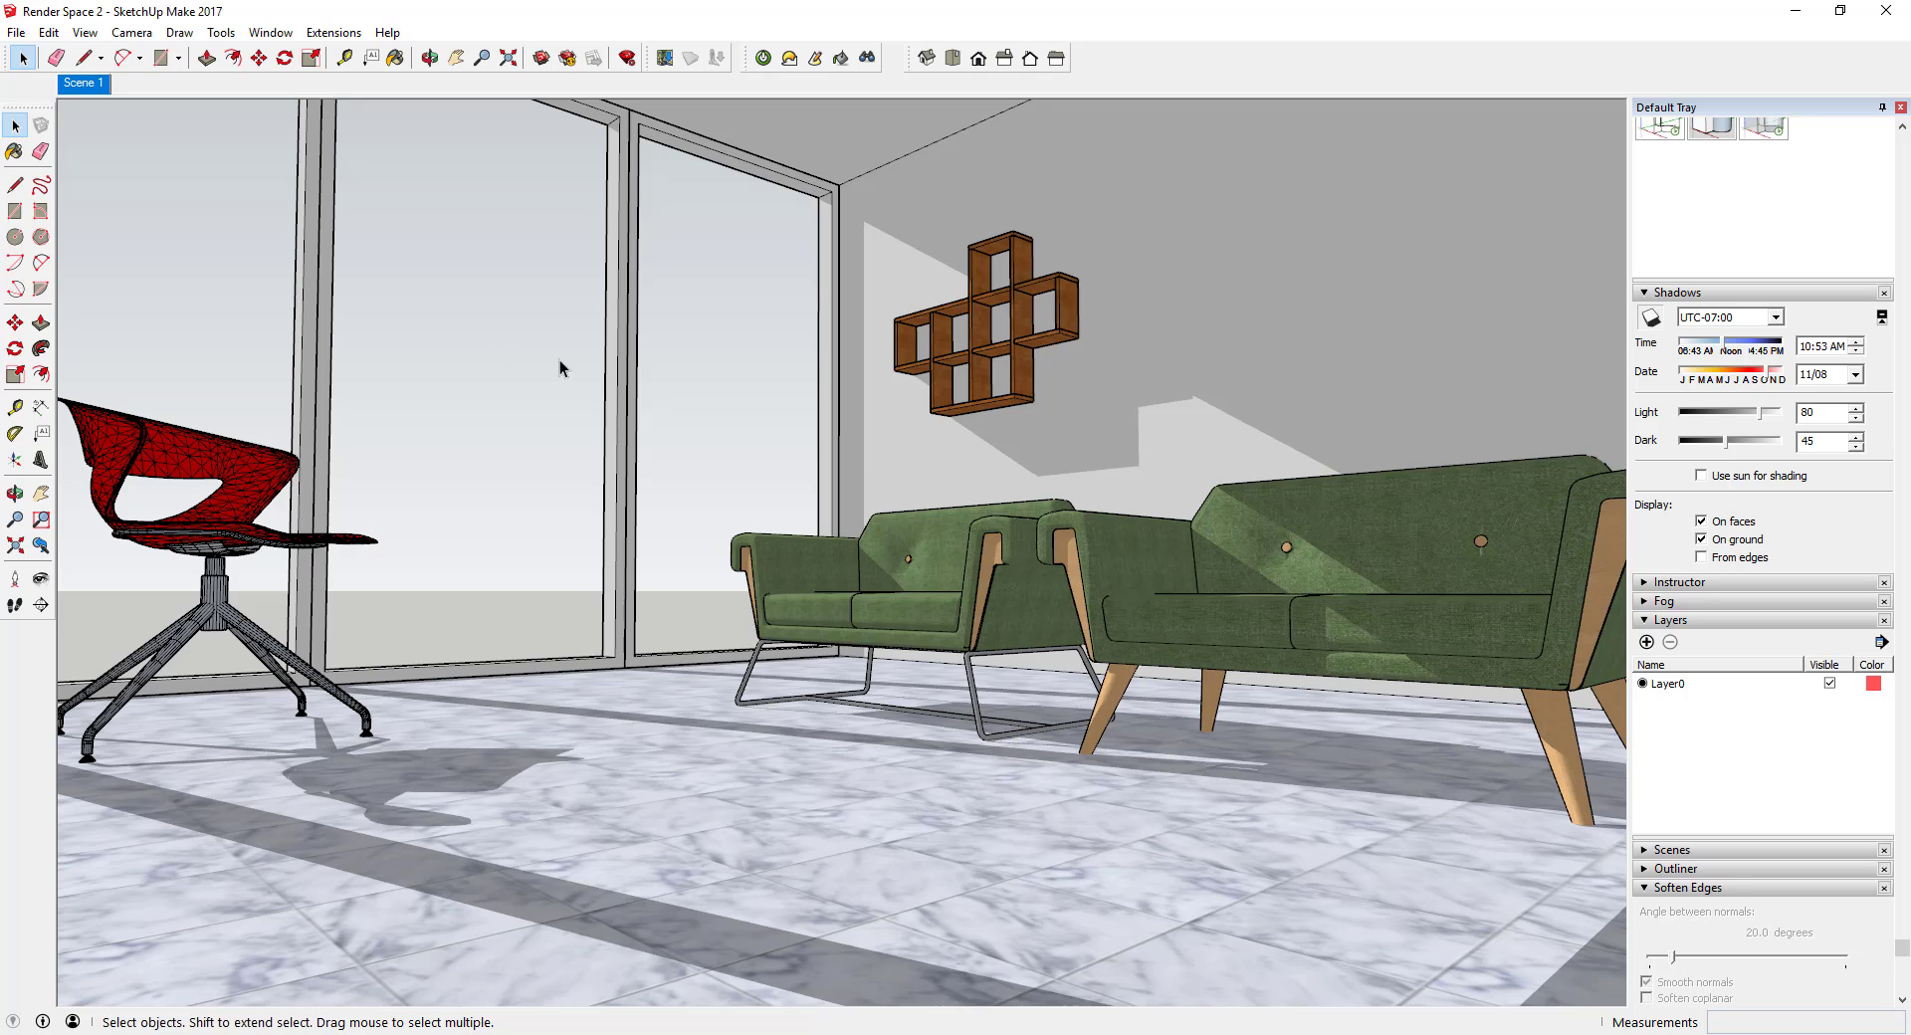
Step: Open the window frame component for editing and glaze its opening with Translucent Glass Gray
left_click(612, 372)
double_click(601, 374)
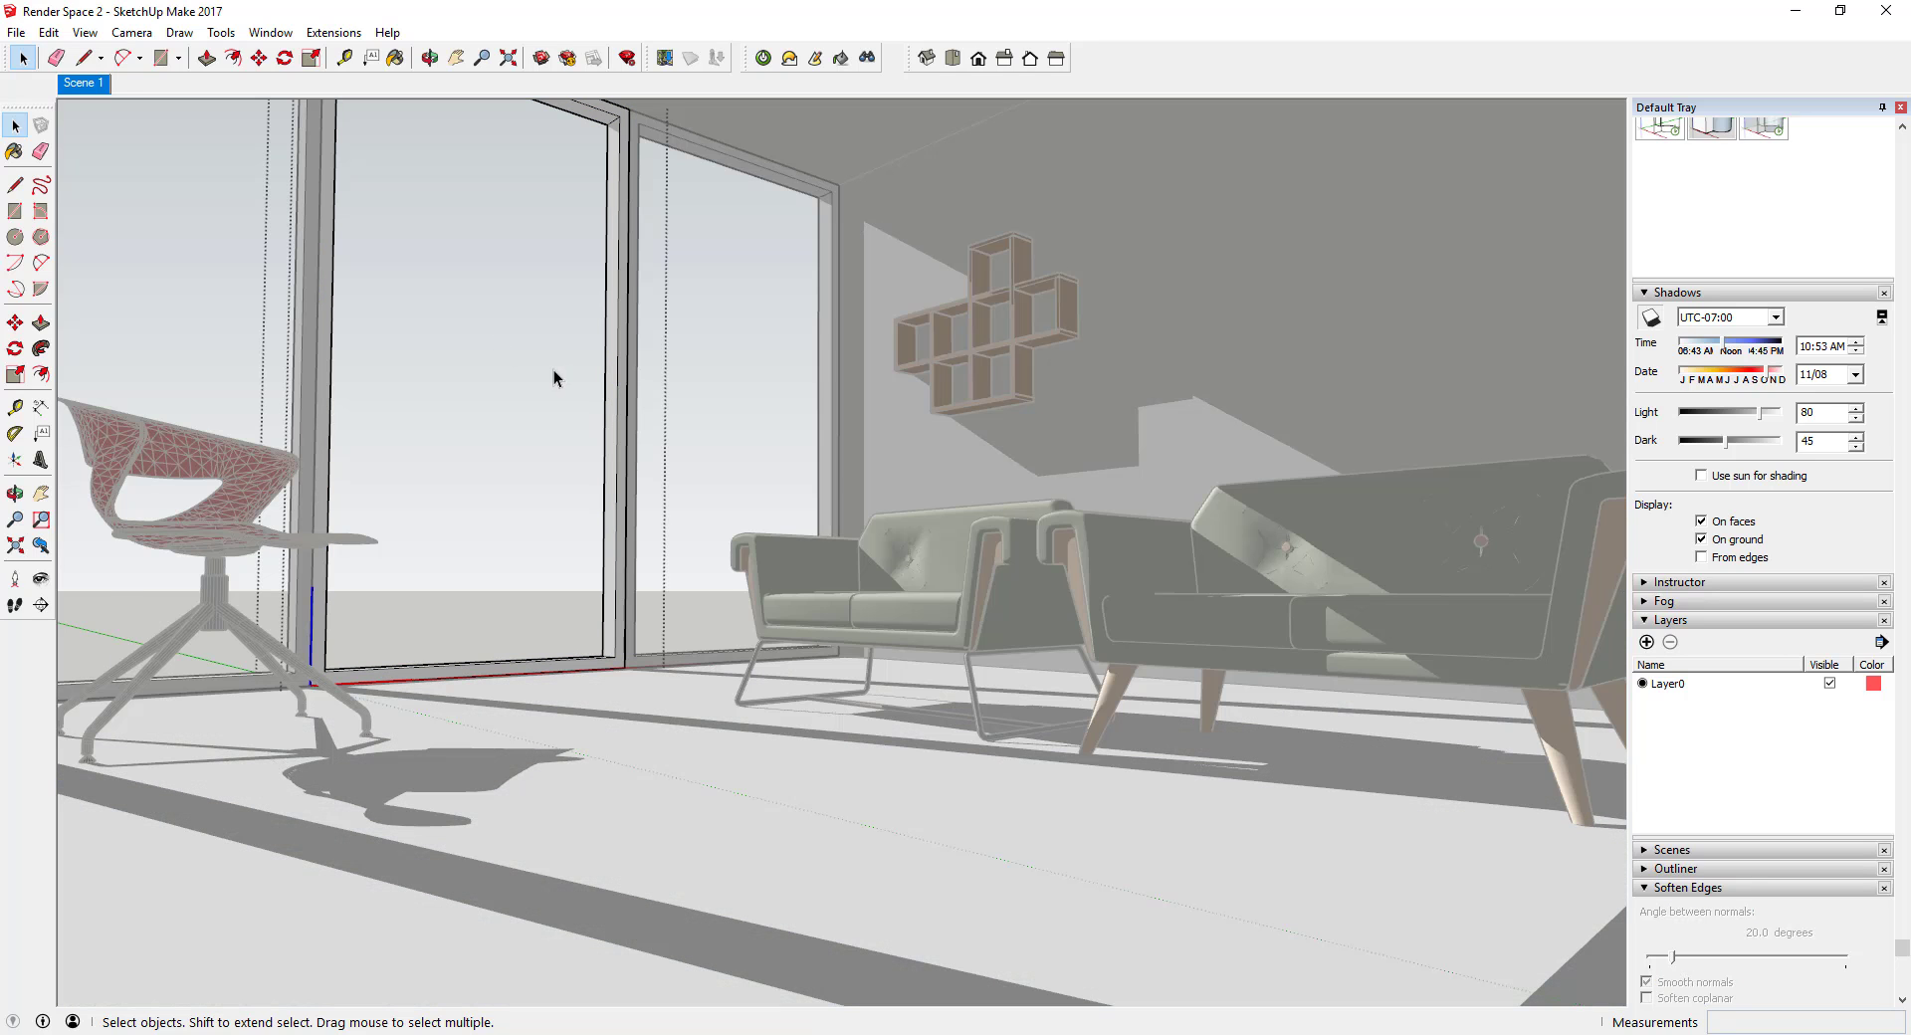
scroll(512, 402, "down", 3)
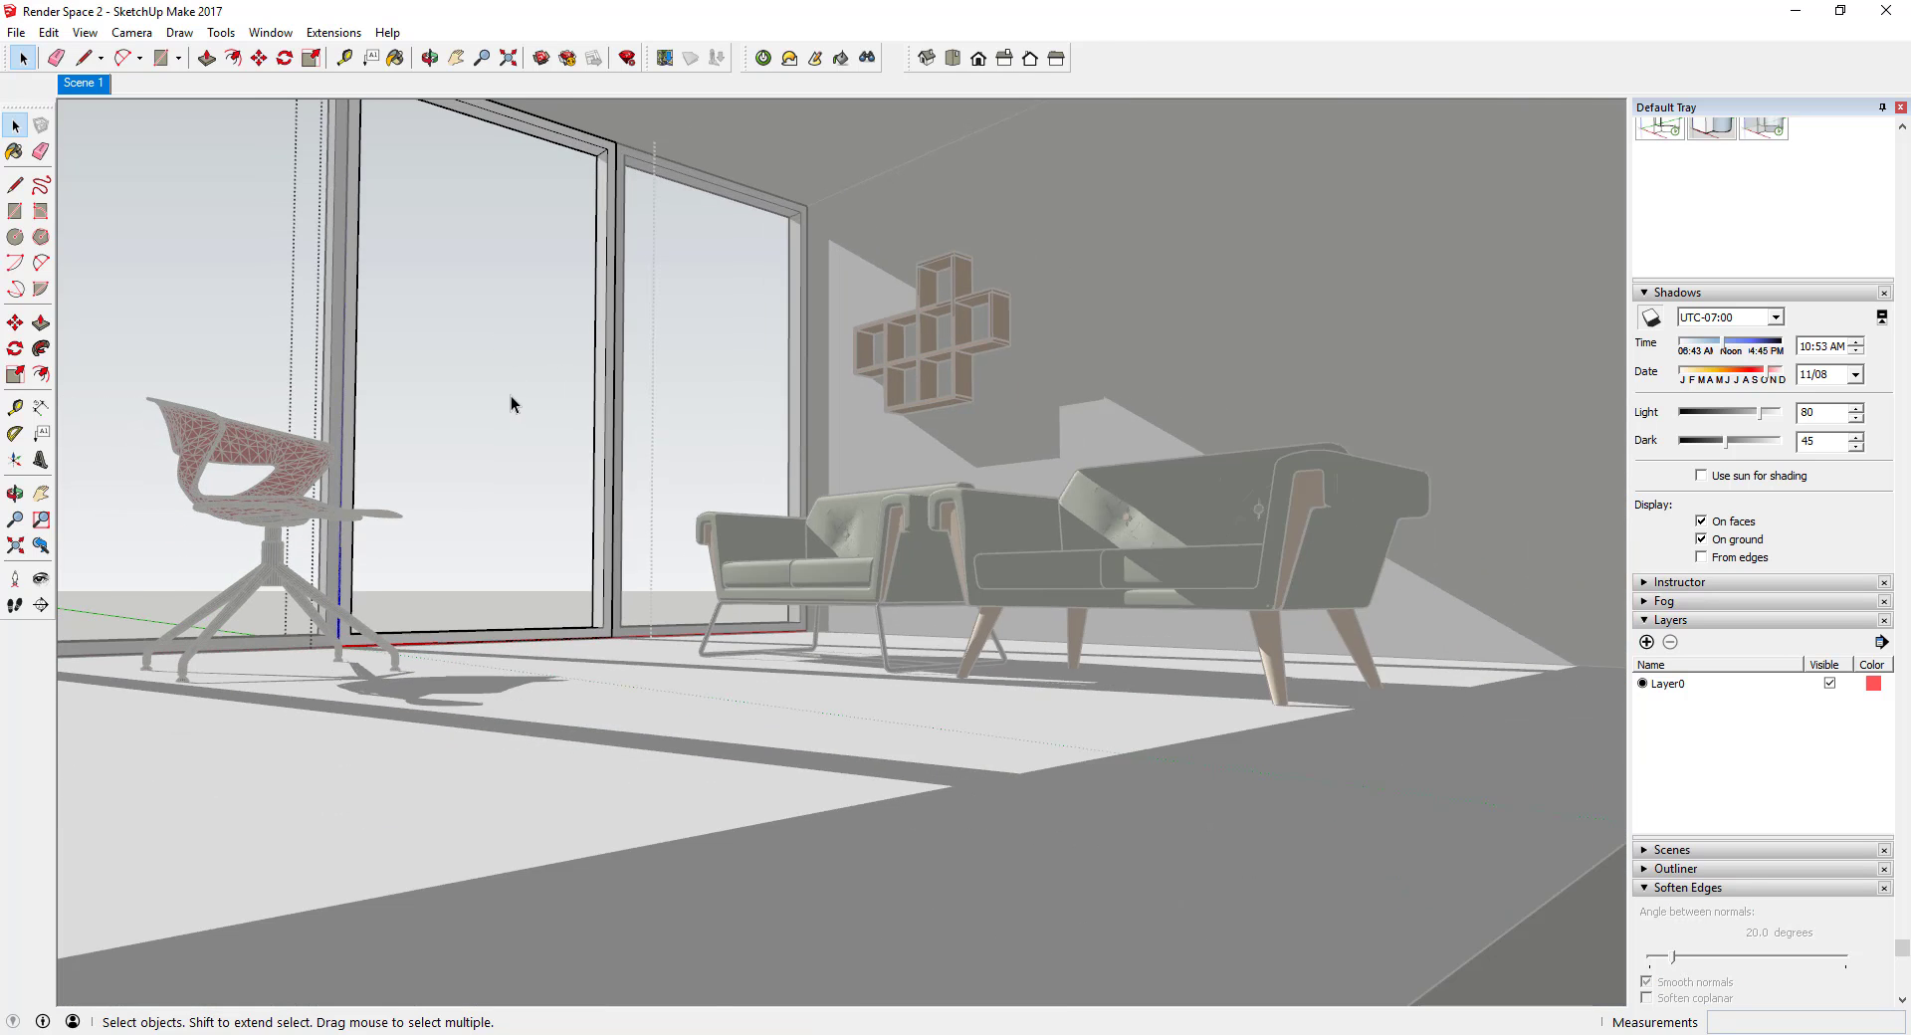
scroll(511, 396, "up", 3)
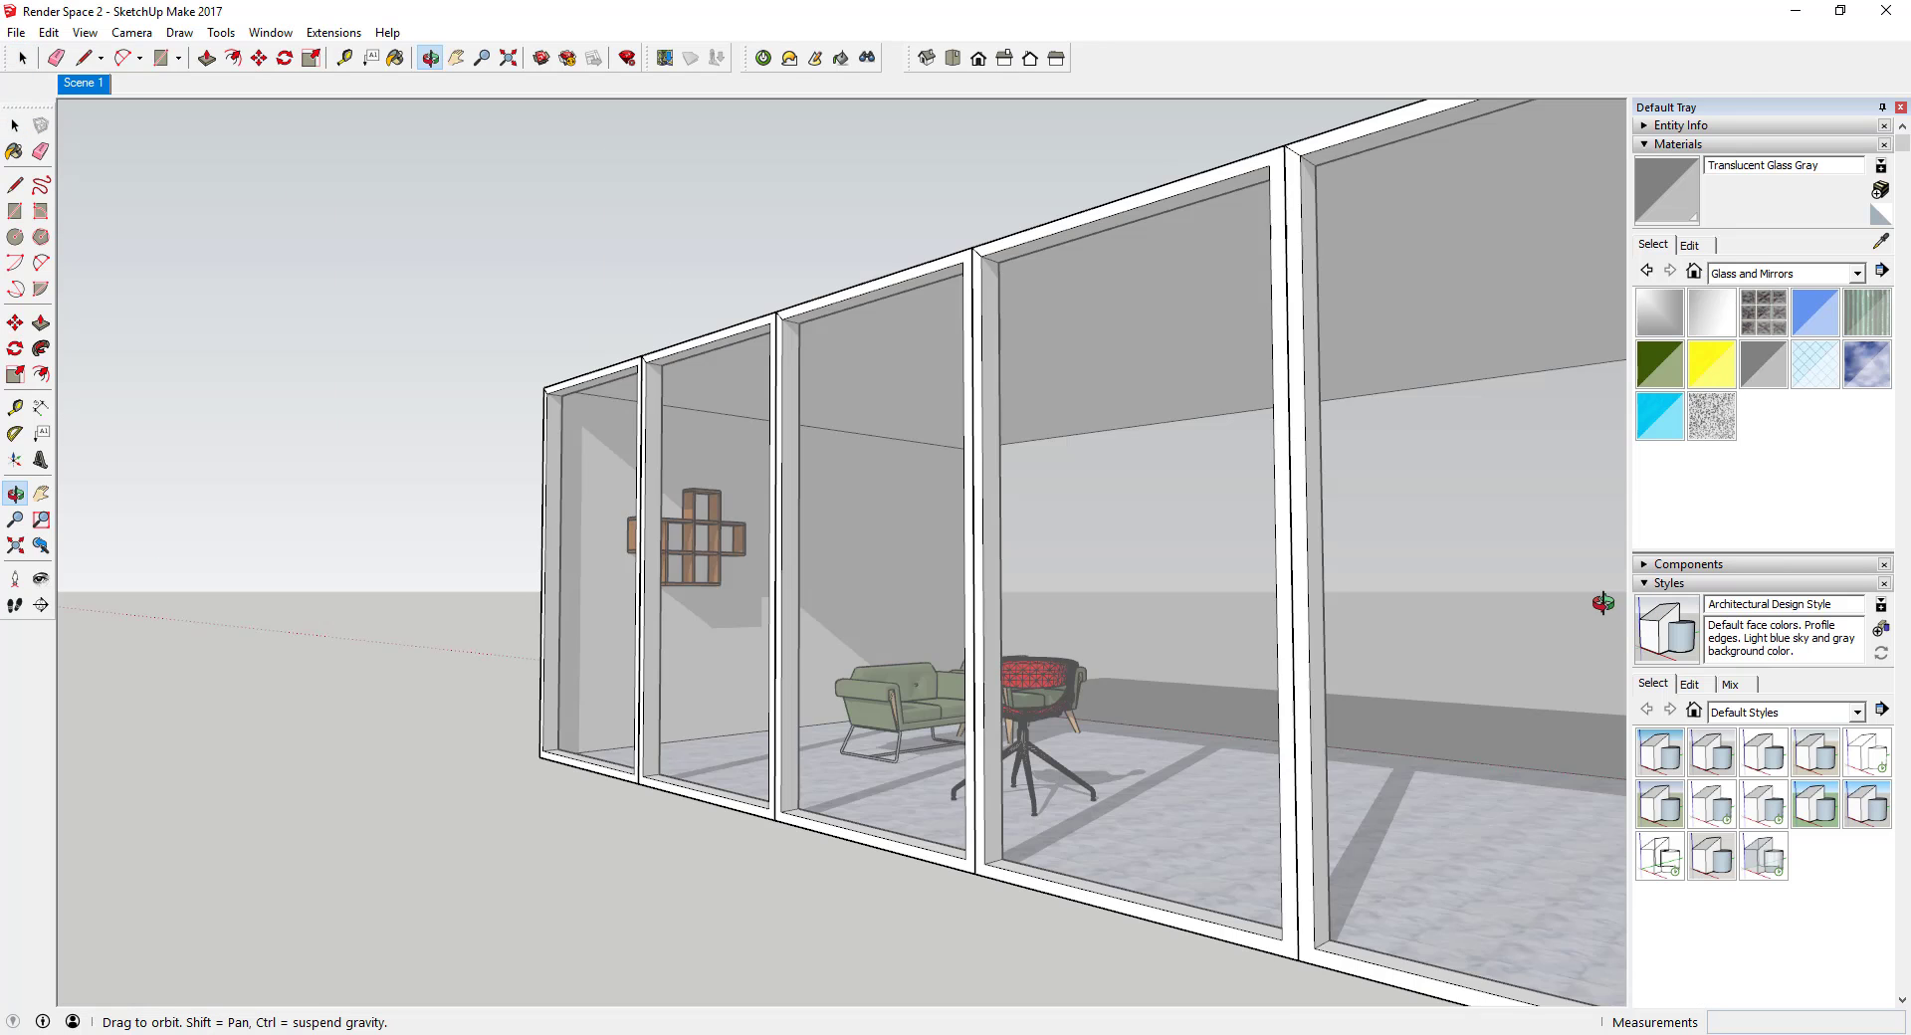
Step: Examine the glazed window wall from outside and from inside the room
scroll(884, 613, "down", 3)
scroll(954, 600, "up", 3)
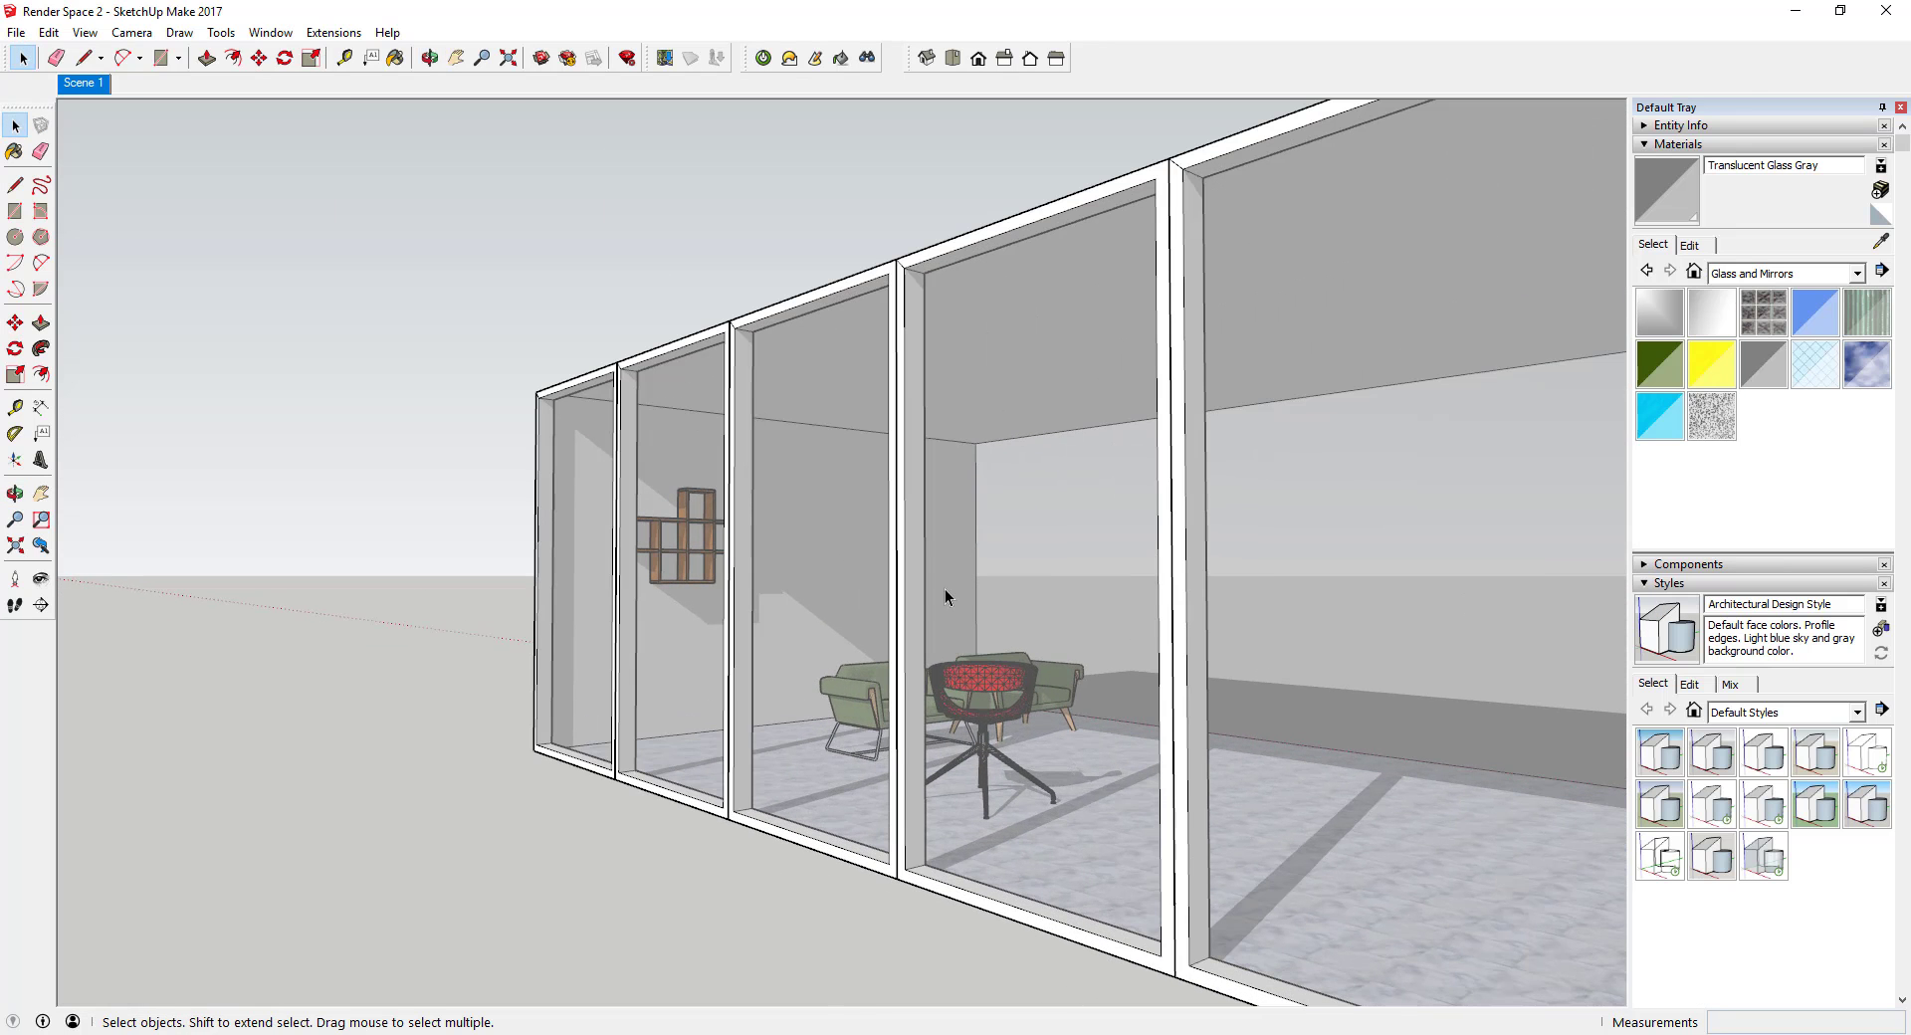
scroll(830, 612, "down", 3)
scroll(872, 534, "up", 3)
left_click(792, 512)
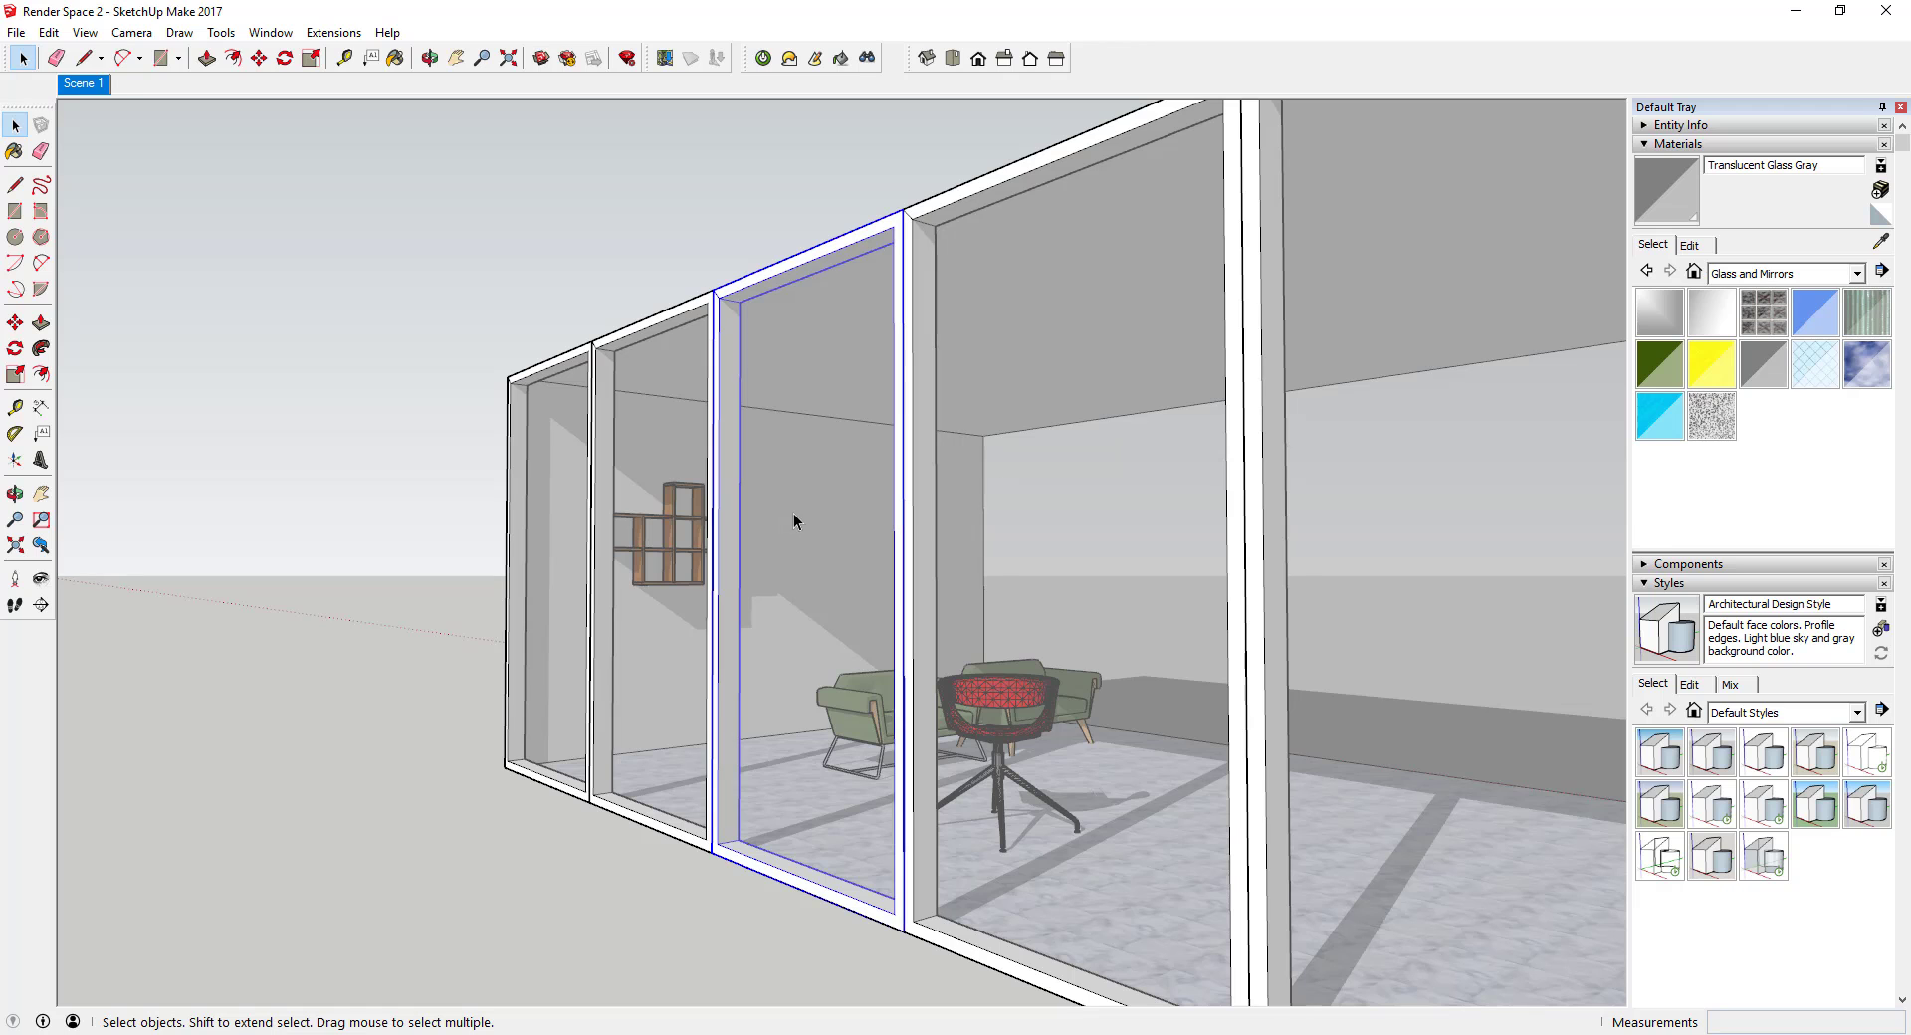
middle_click_drag(1245, 629, 929, 611)
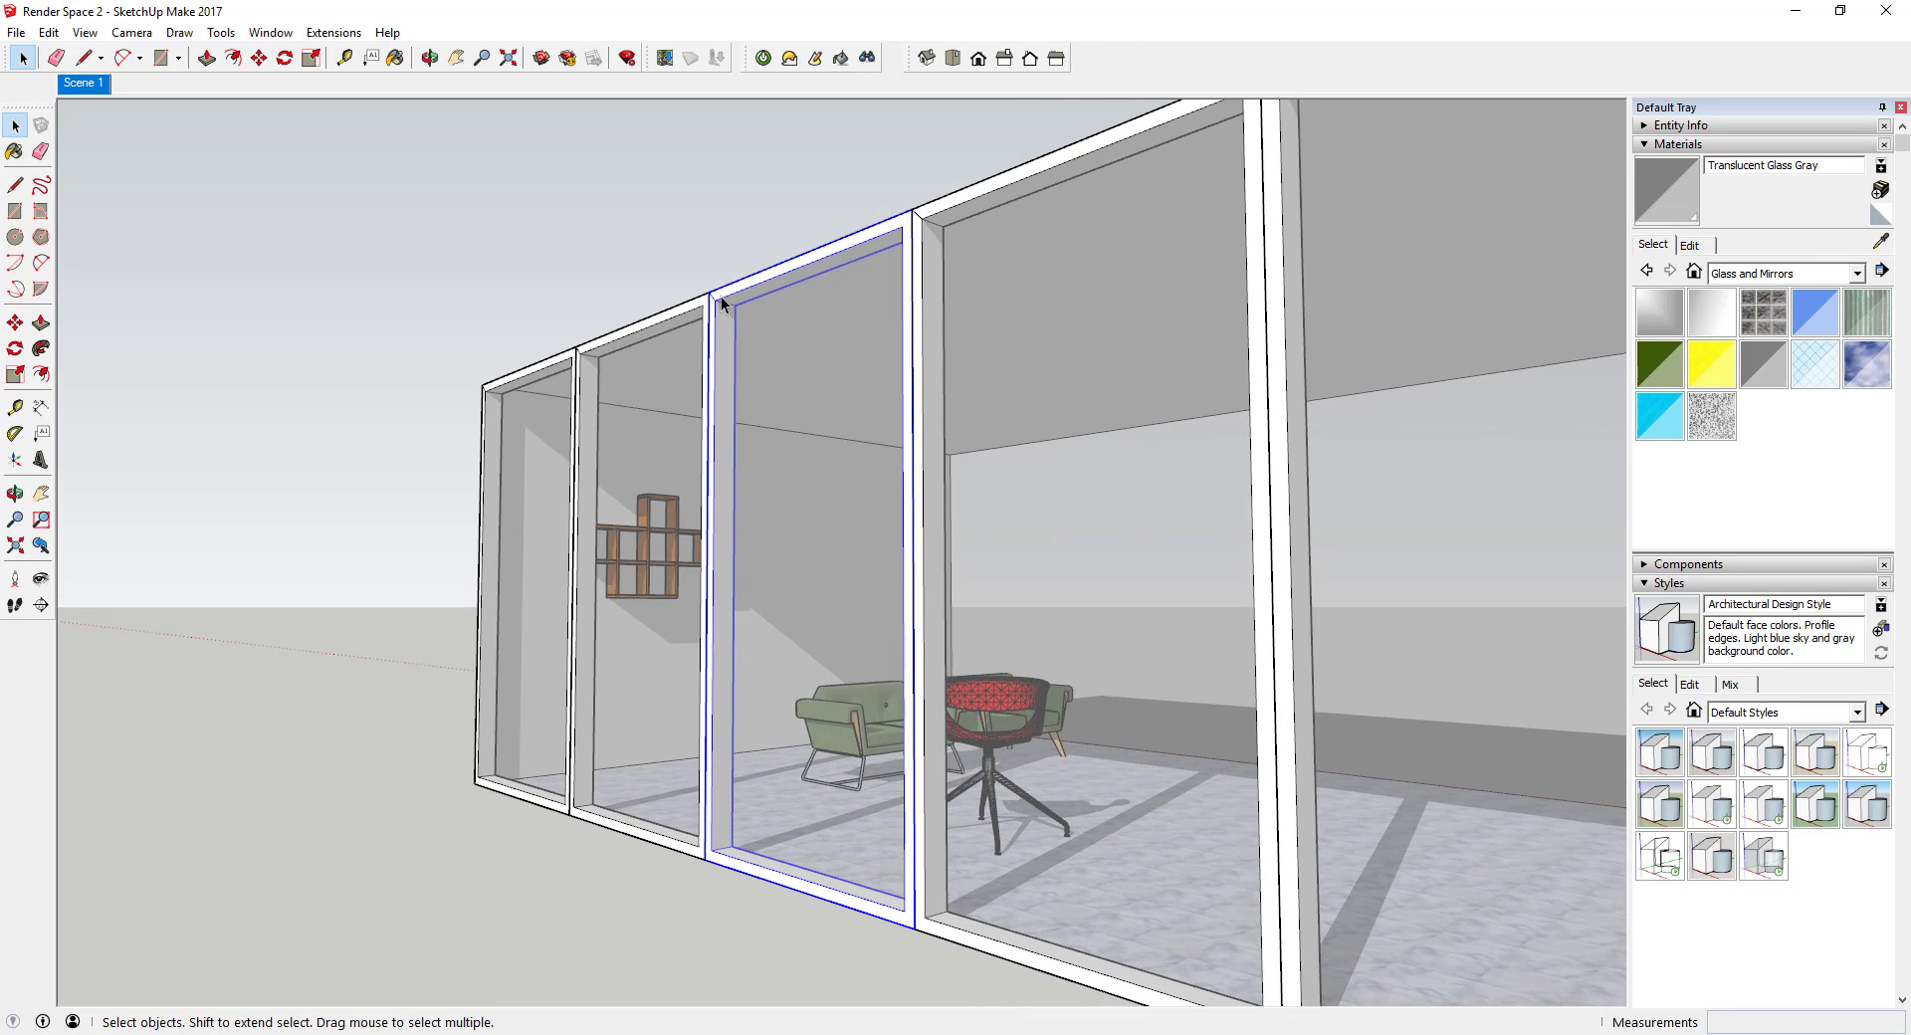
middle_click_drag(1249, 729, 777, 555)
middle_click_drag(887, 640, 723, 707)
middle_click_drag(921, 660, 738, 448)
Step: Select the individual window units along the glazed wall to check them, ending with the one beside the shelf wall
left_click(743, 439)
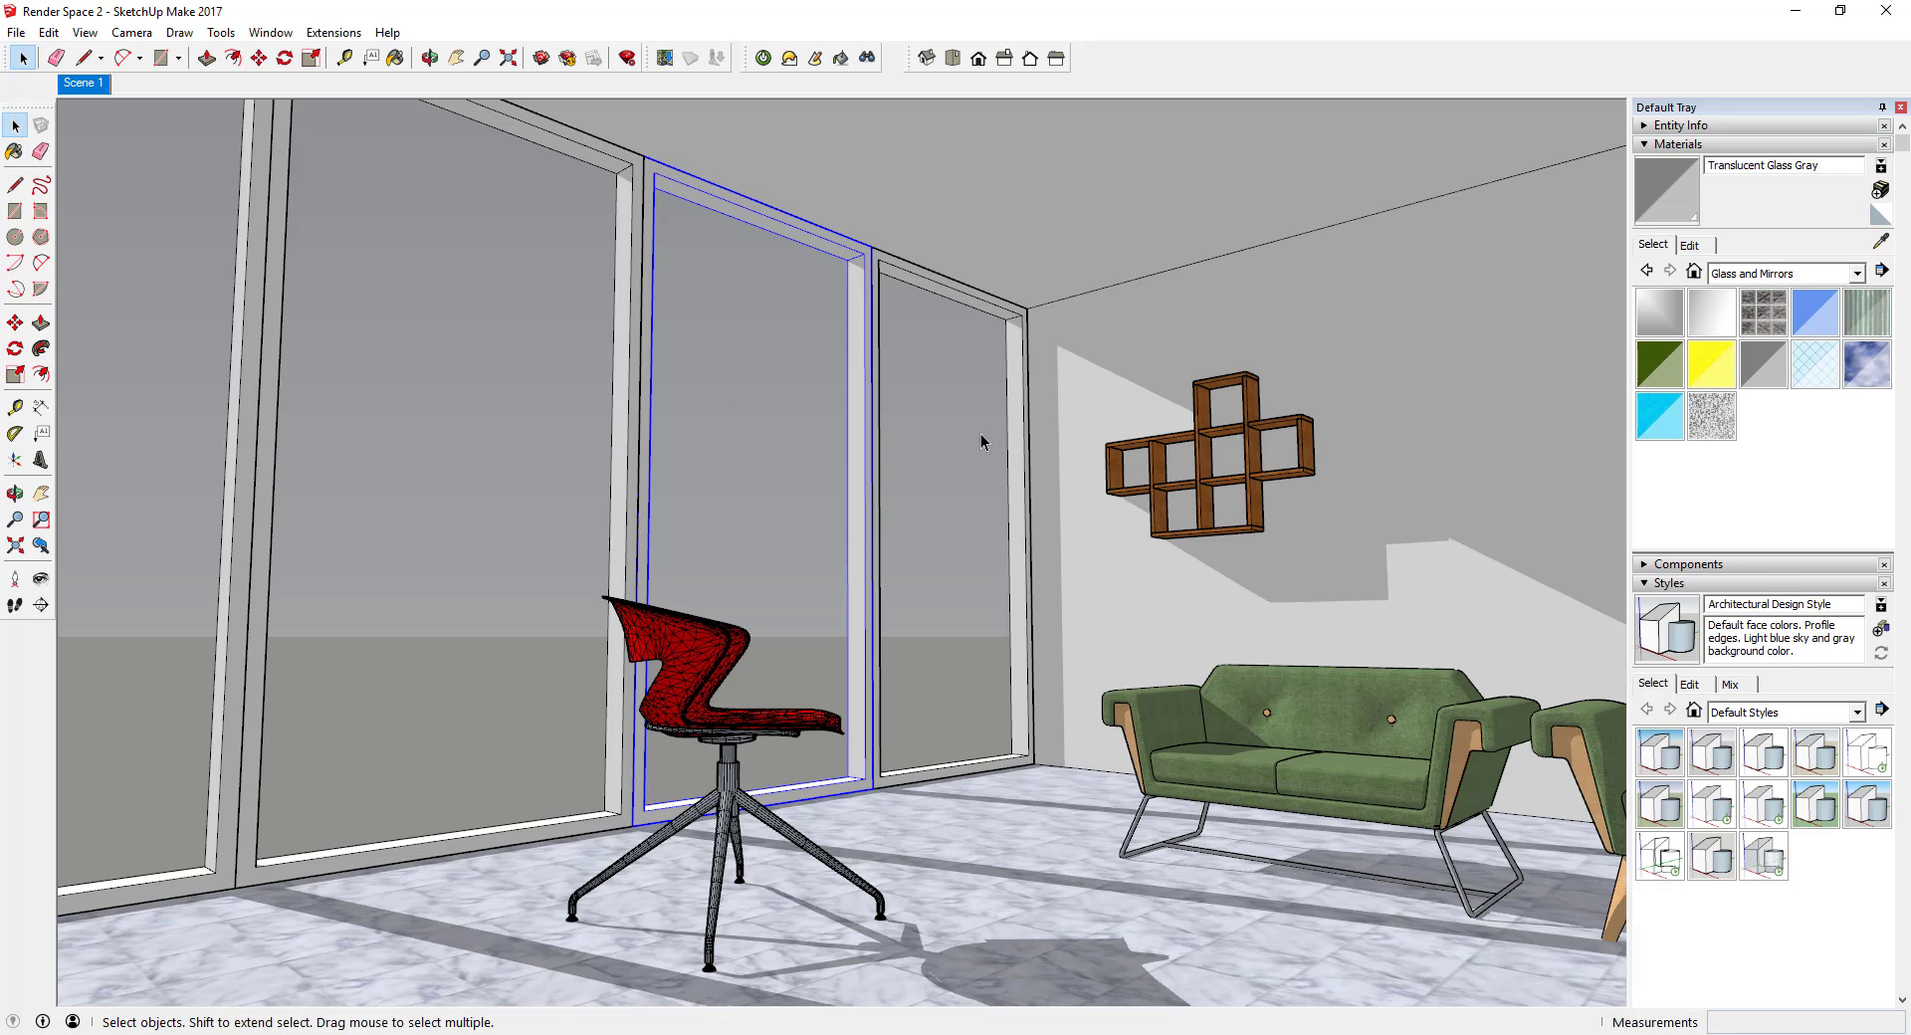
scroll(818, 468, "down", 3)
left_click(631, 451)
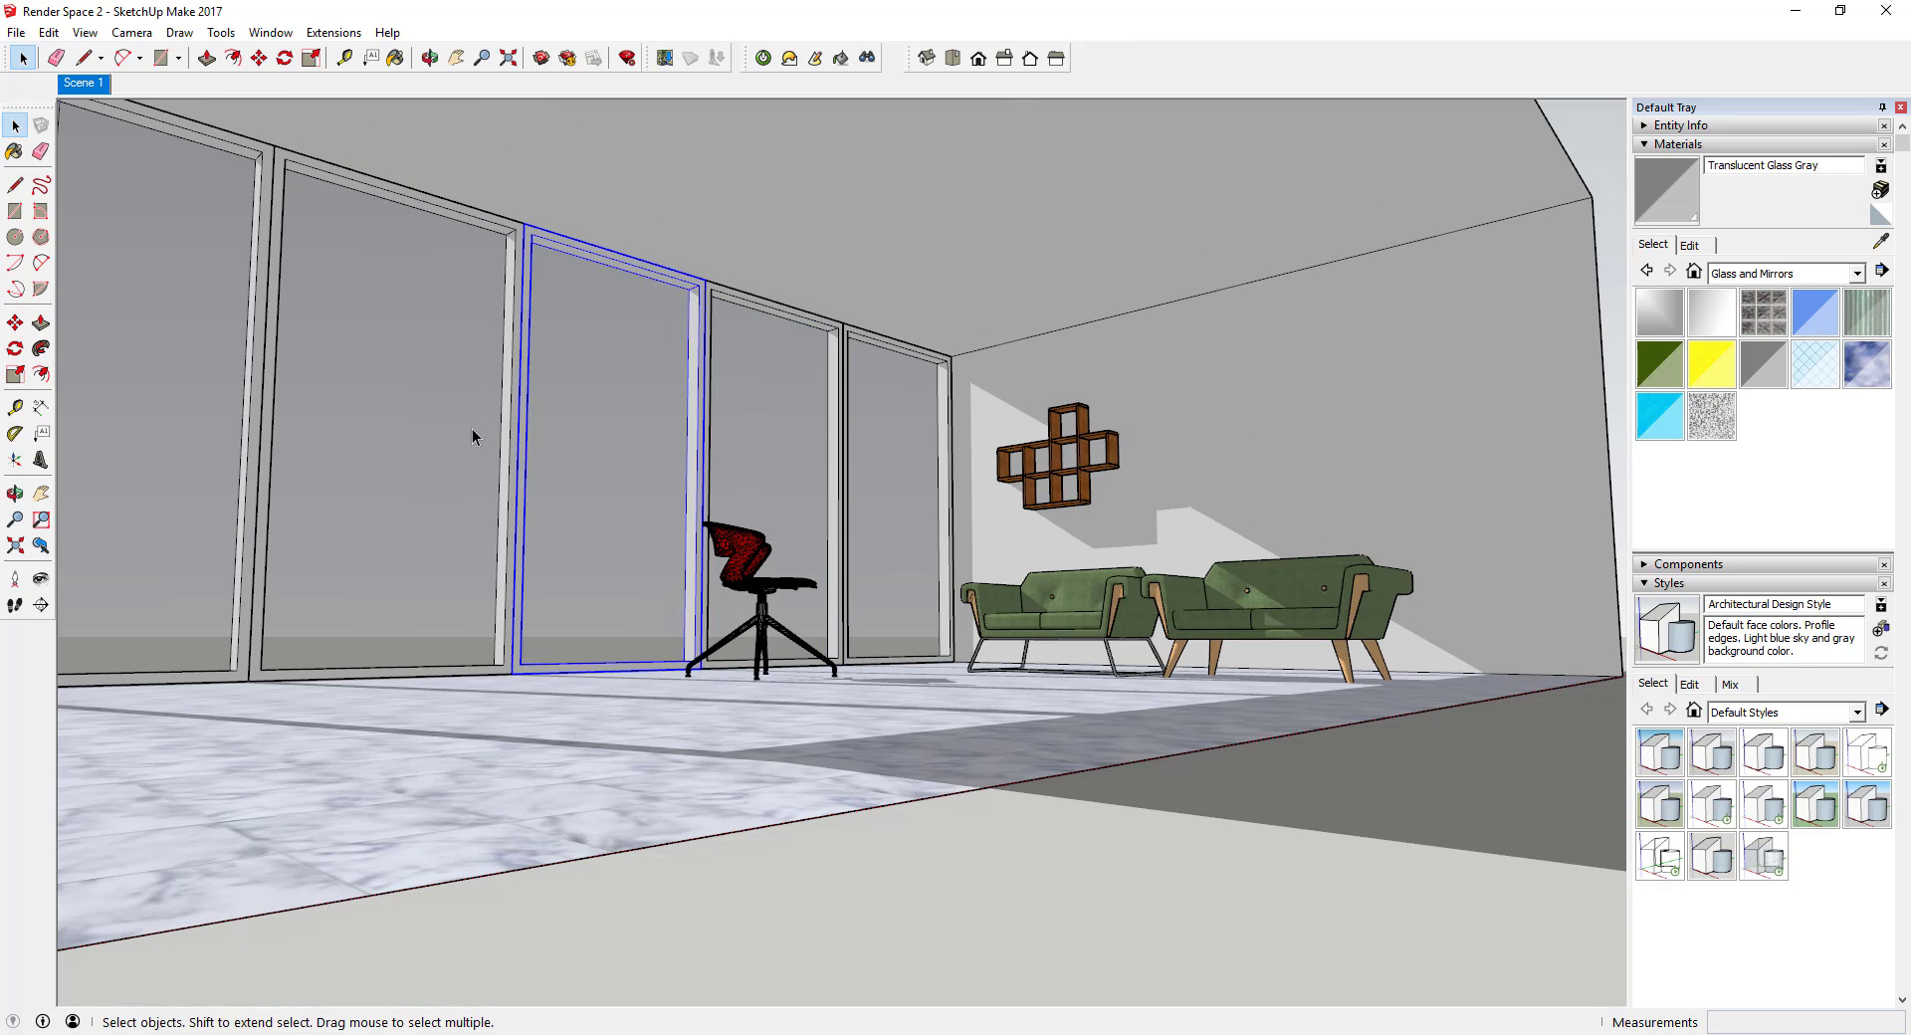
left_click(466, 428)
left_click(202, 429)
left_click(840, 450)
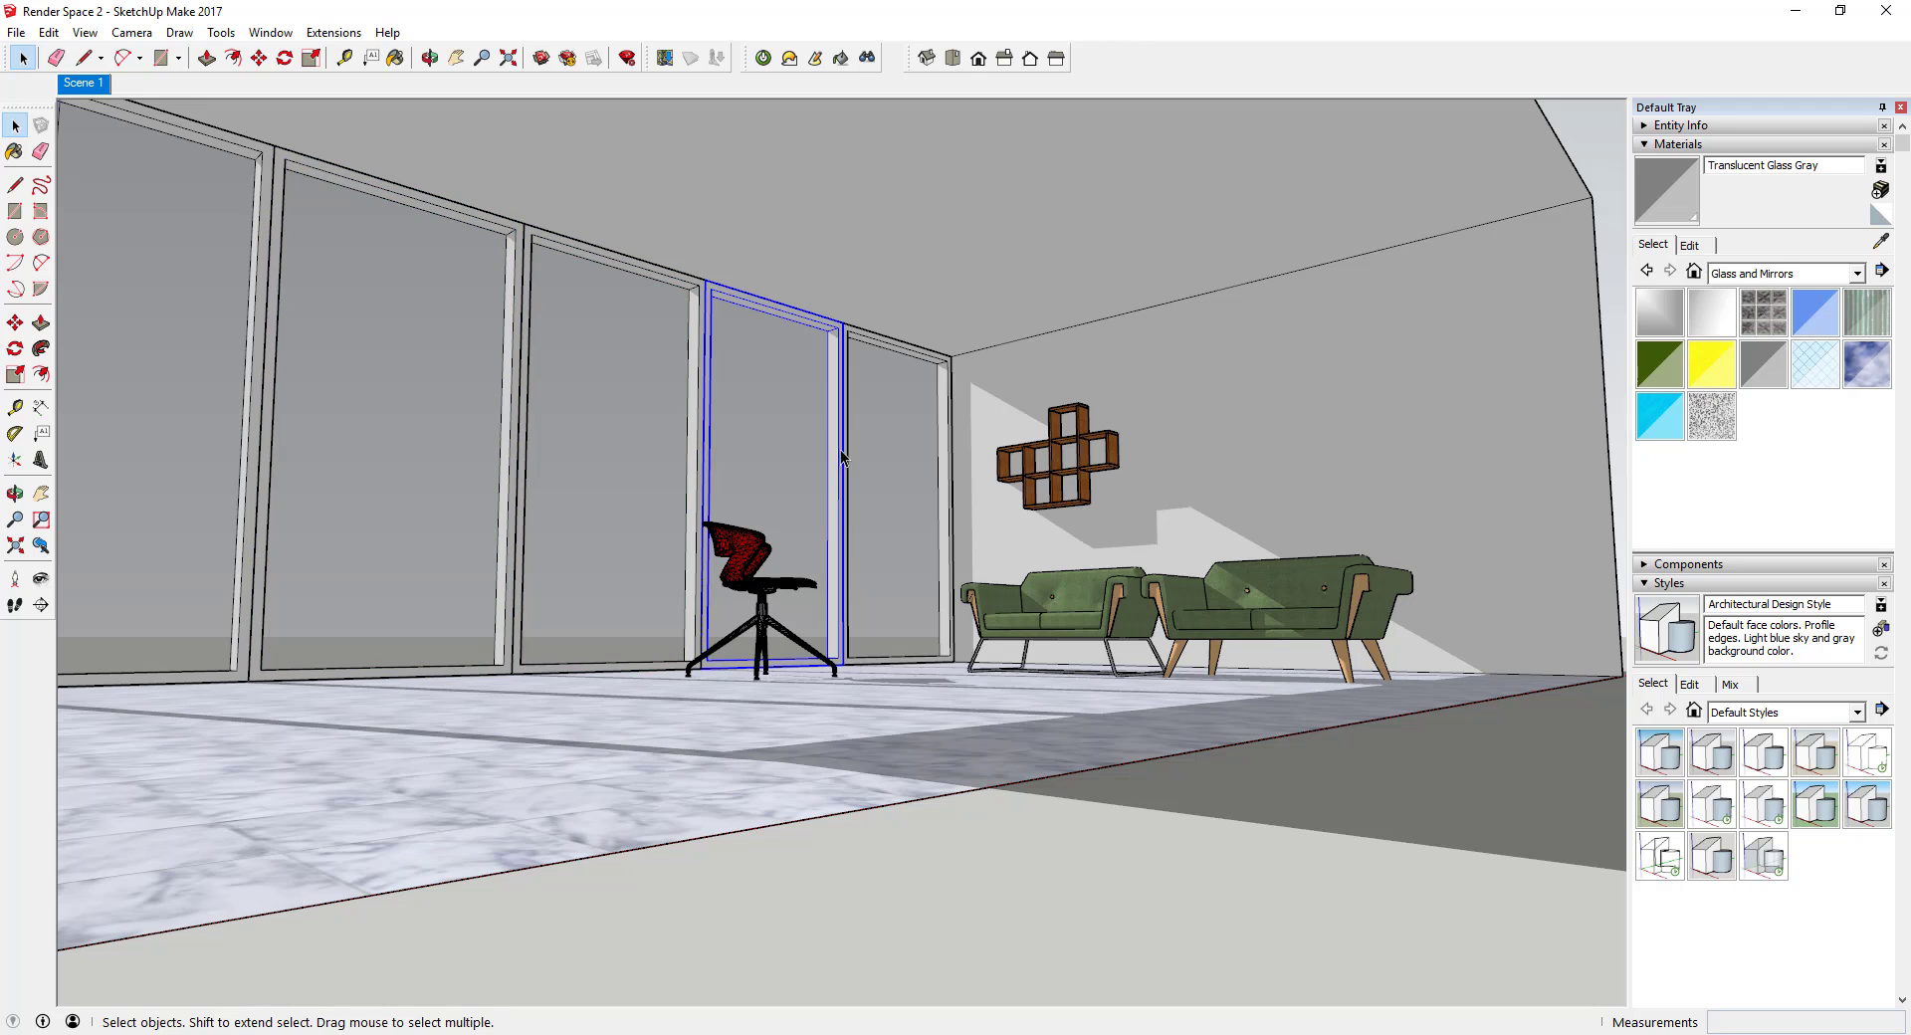
left_click(895, 458)
scroll(793, 449, "up", 5)
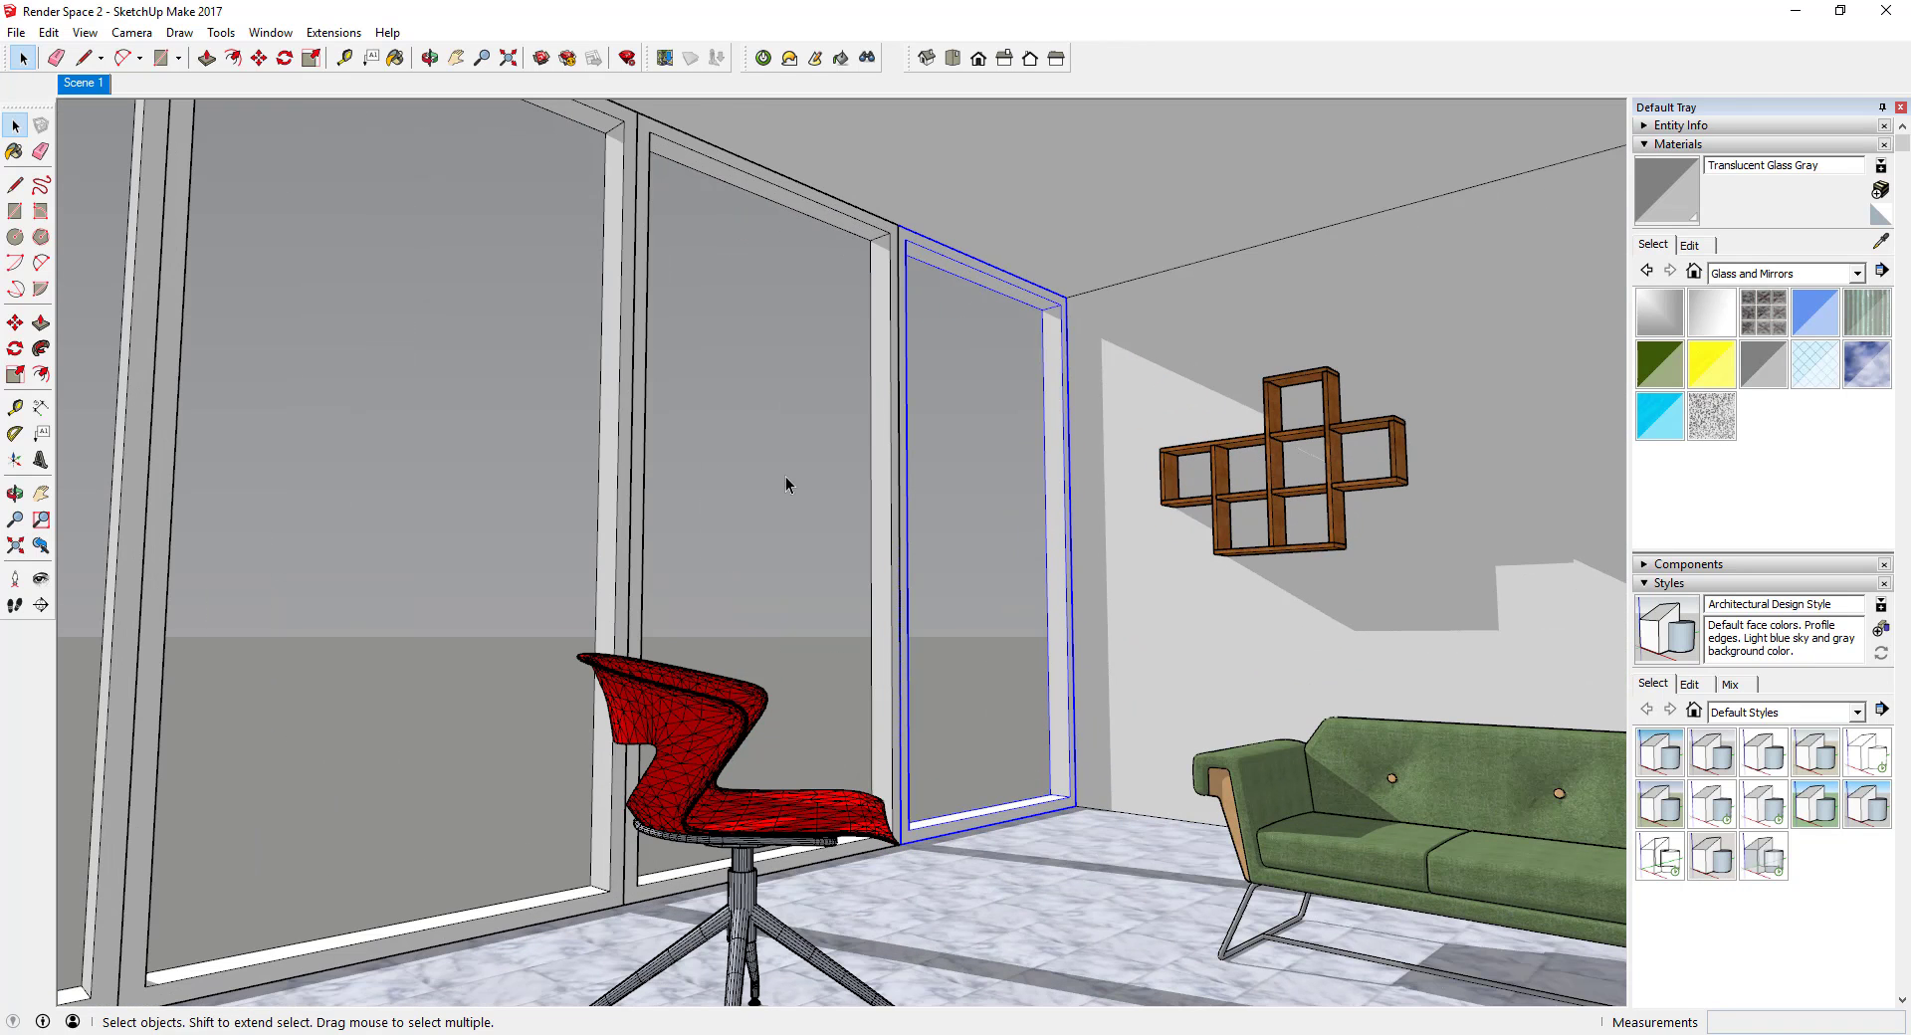
mouse_move(754, 490)
middle_mouse_down()
mouse_move(717, 588)
mouse_move(754, 515)
middle_mouse_up()
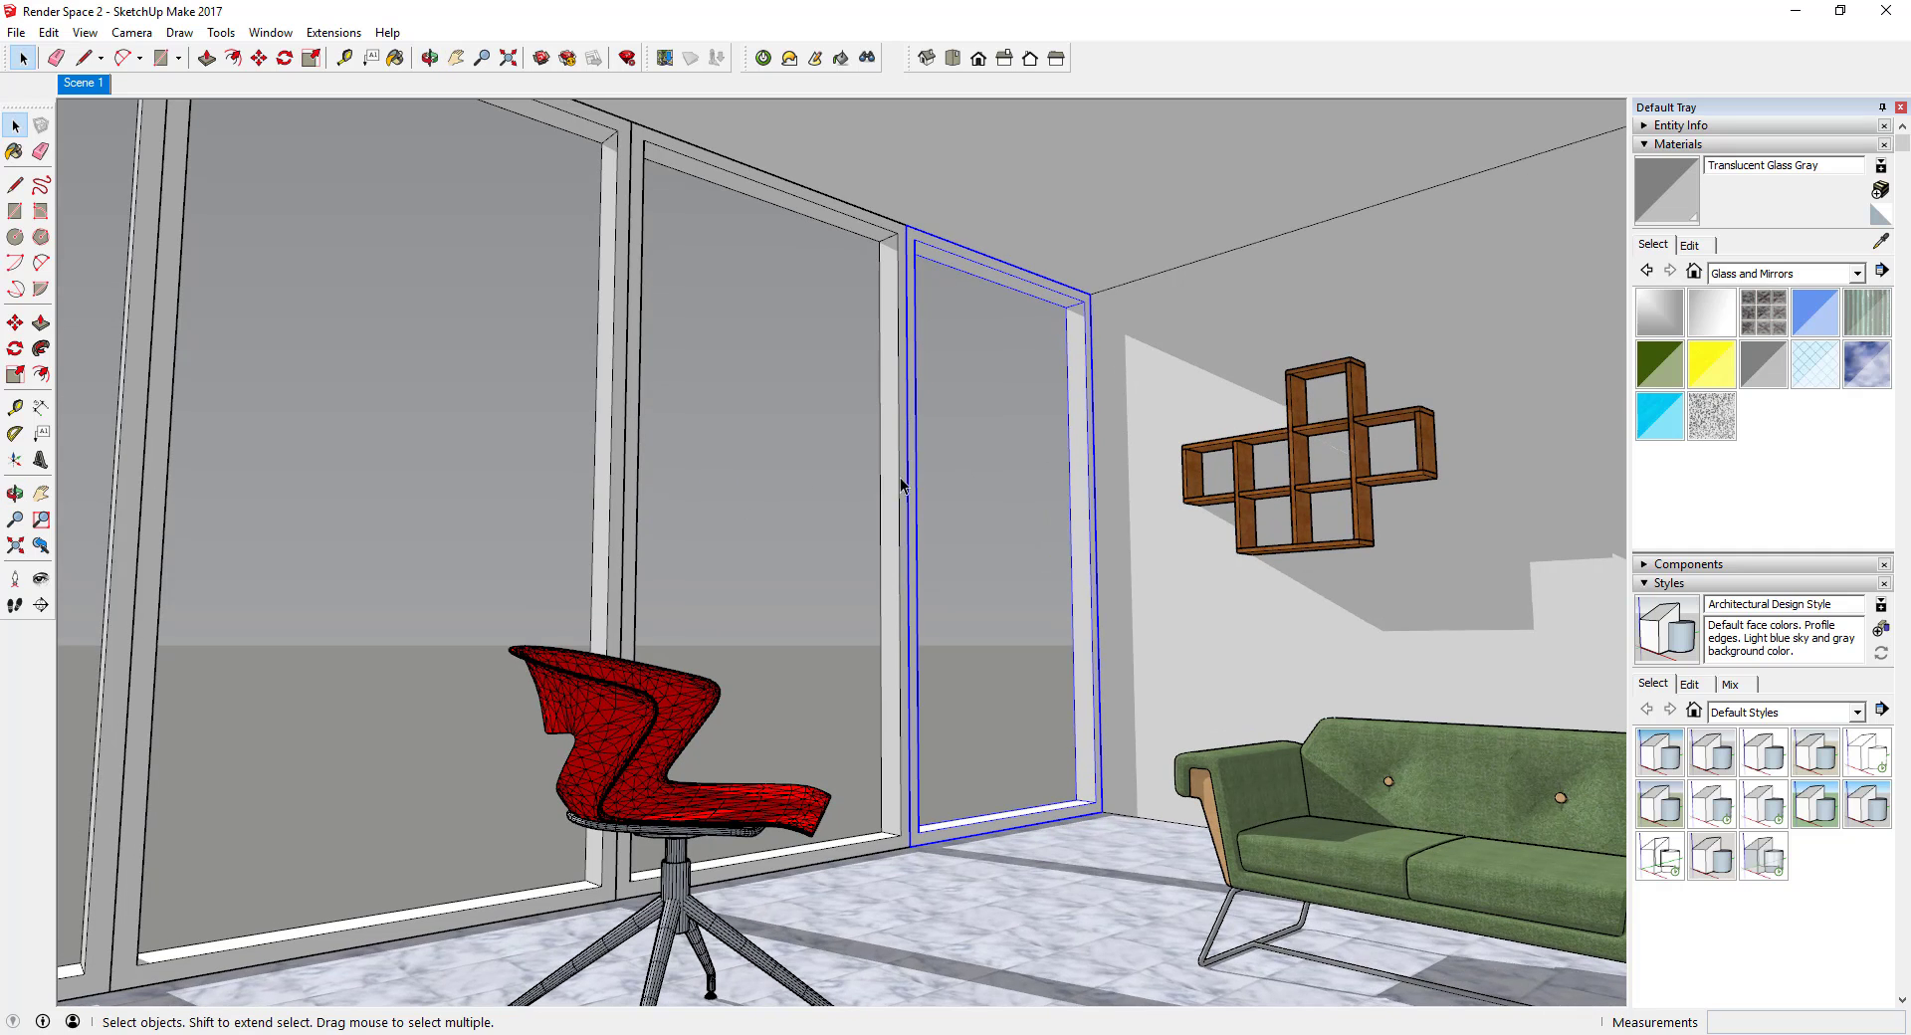
Step: Lower the opacity of the Translucent Glass Gray material to 30
left_click(1690, 246)
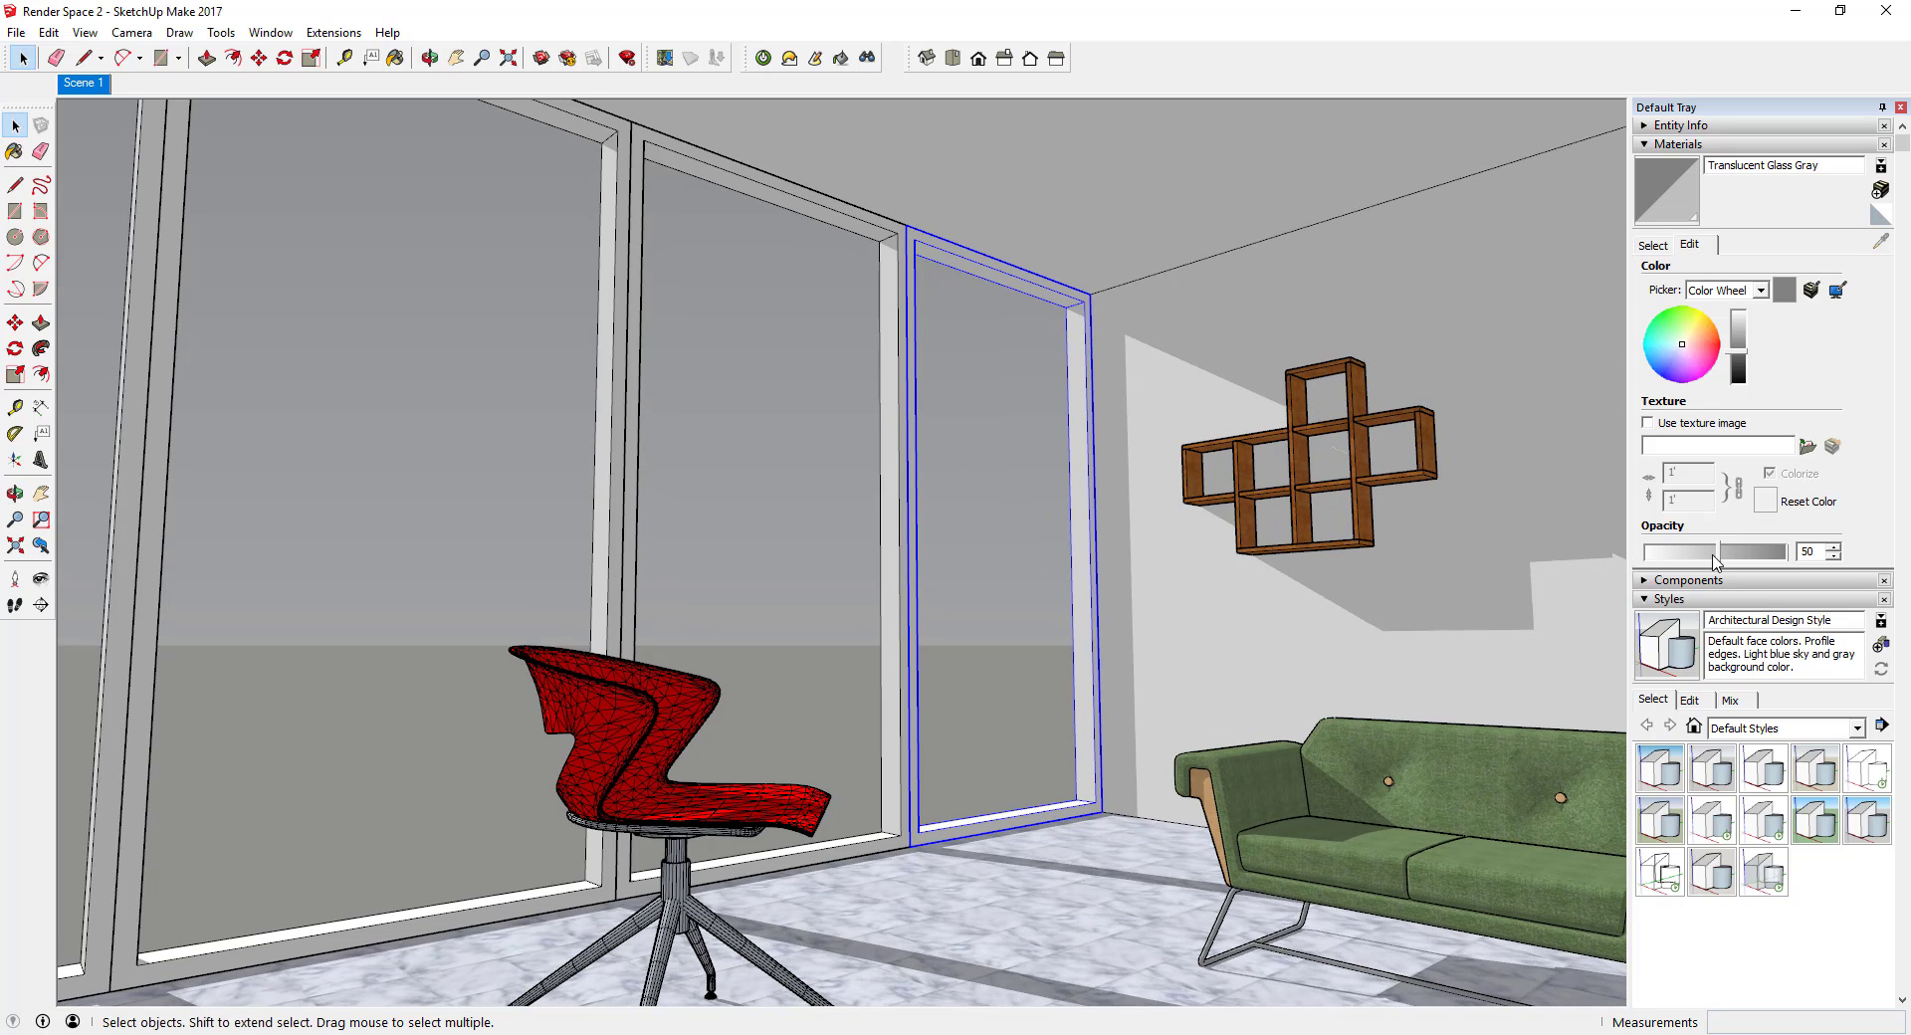
left_click_drag(1716, 554, 1686, 559)
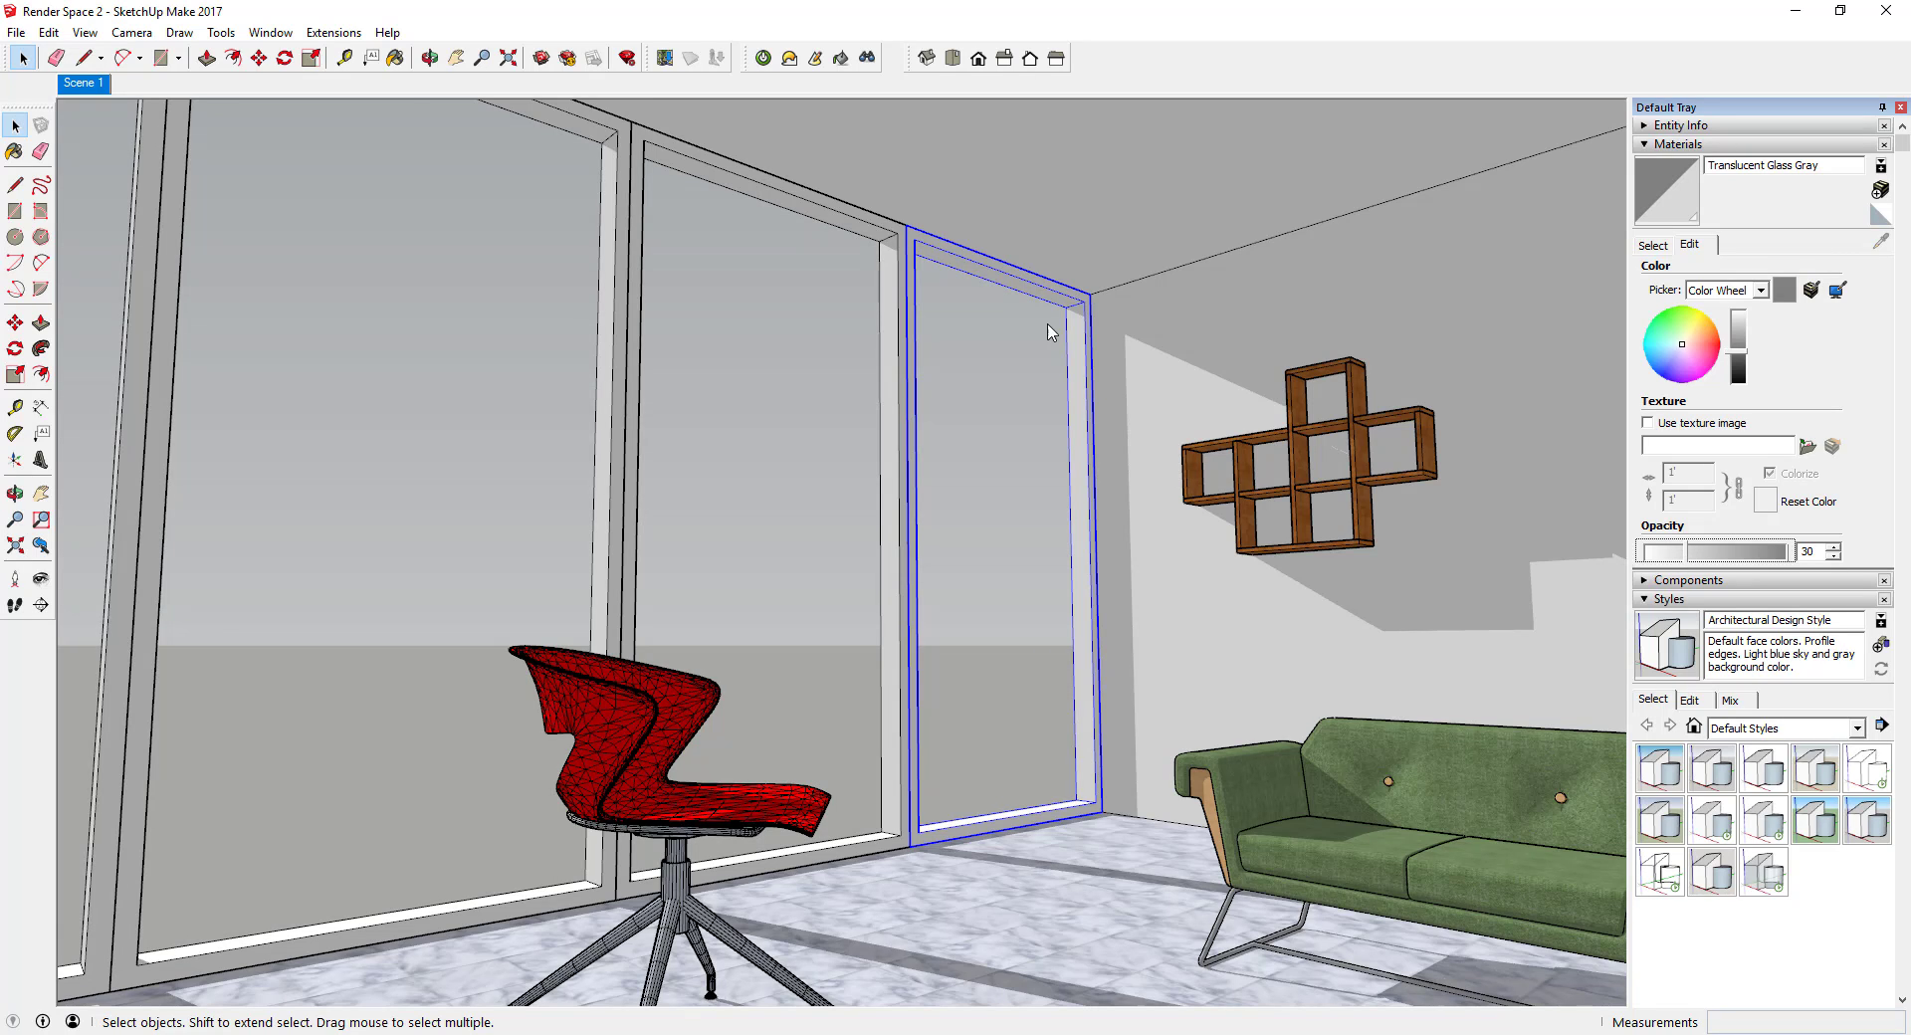
scroll(946, 400, "down", 2)
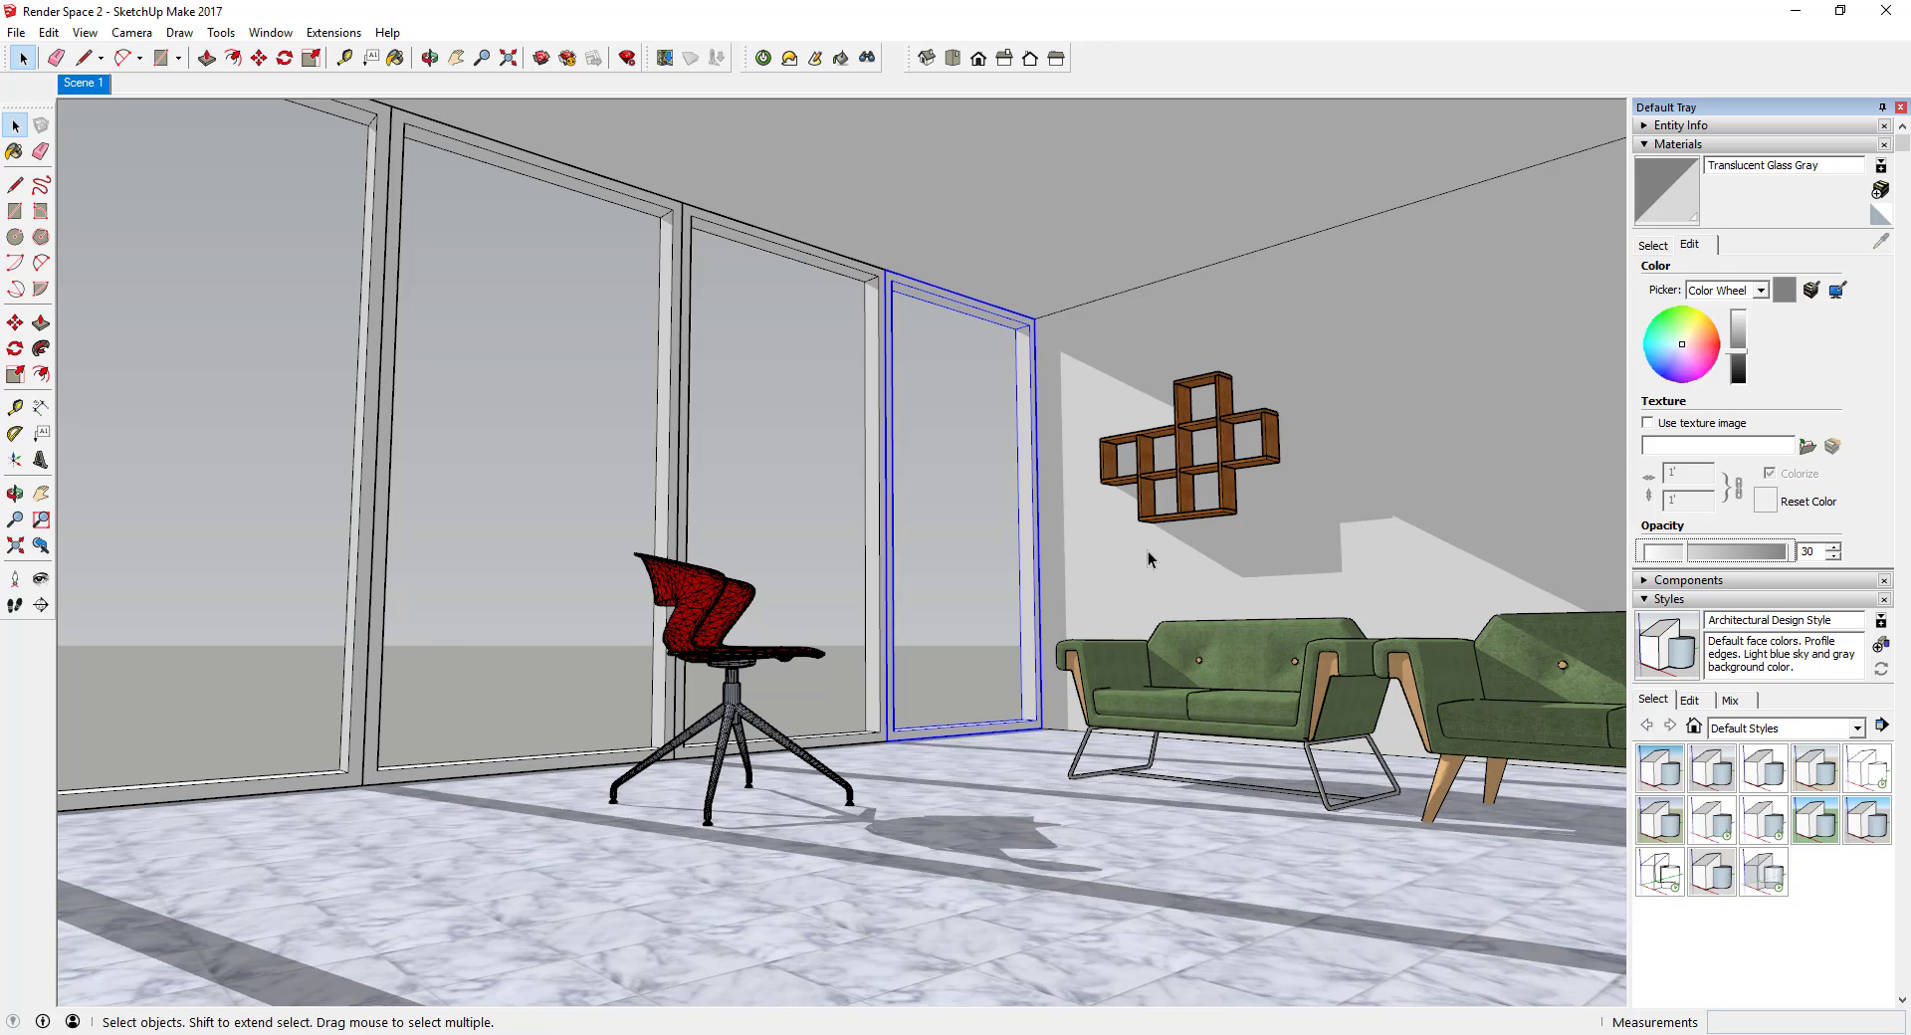
Step: Frame a low interior view of the red chair, the green sofas and the wall shelf
middle_click_drag(1154, 553, 1250, 691)
scroll(1216, 570, "up", 4)
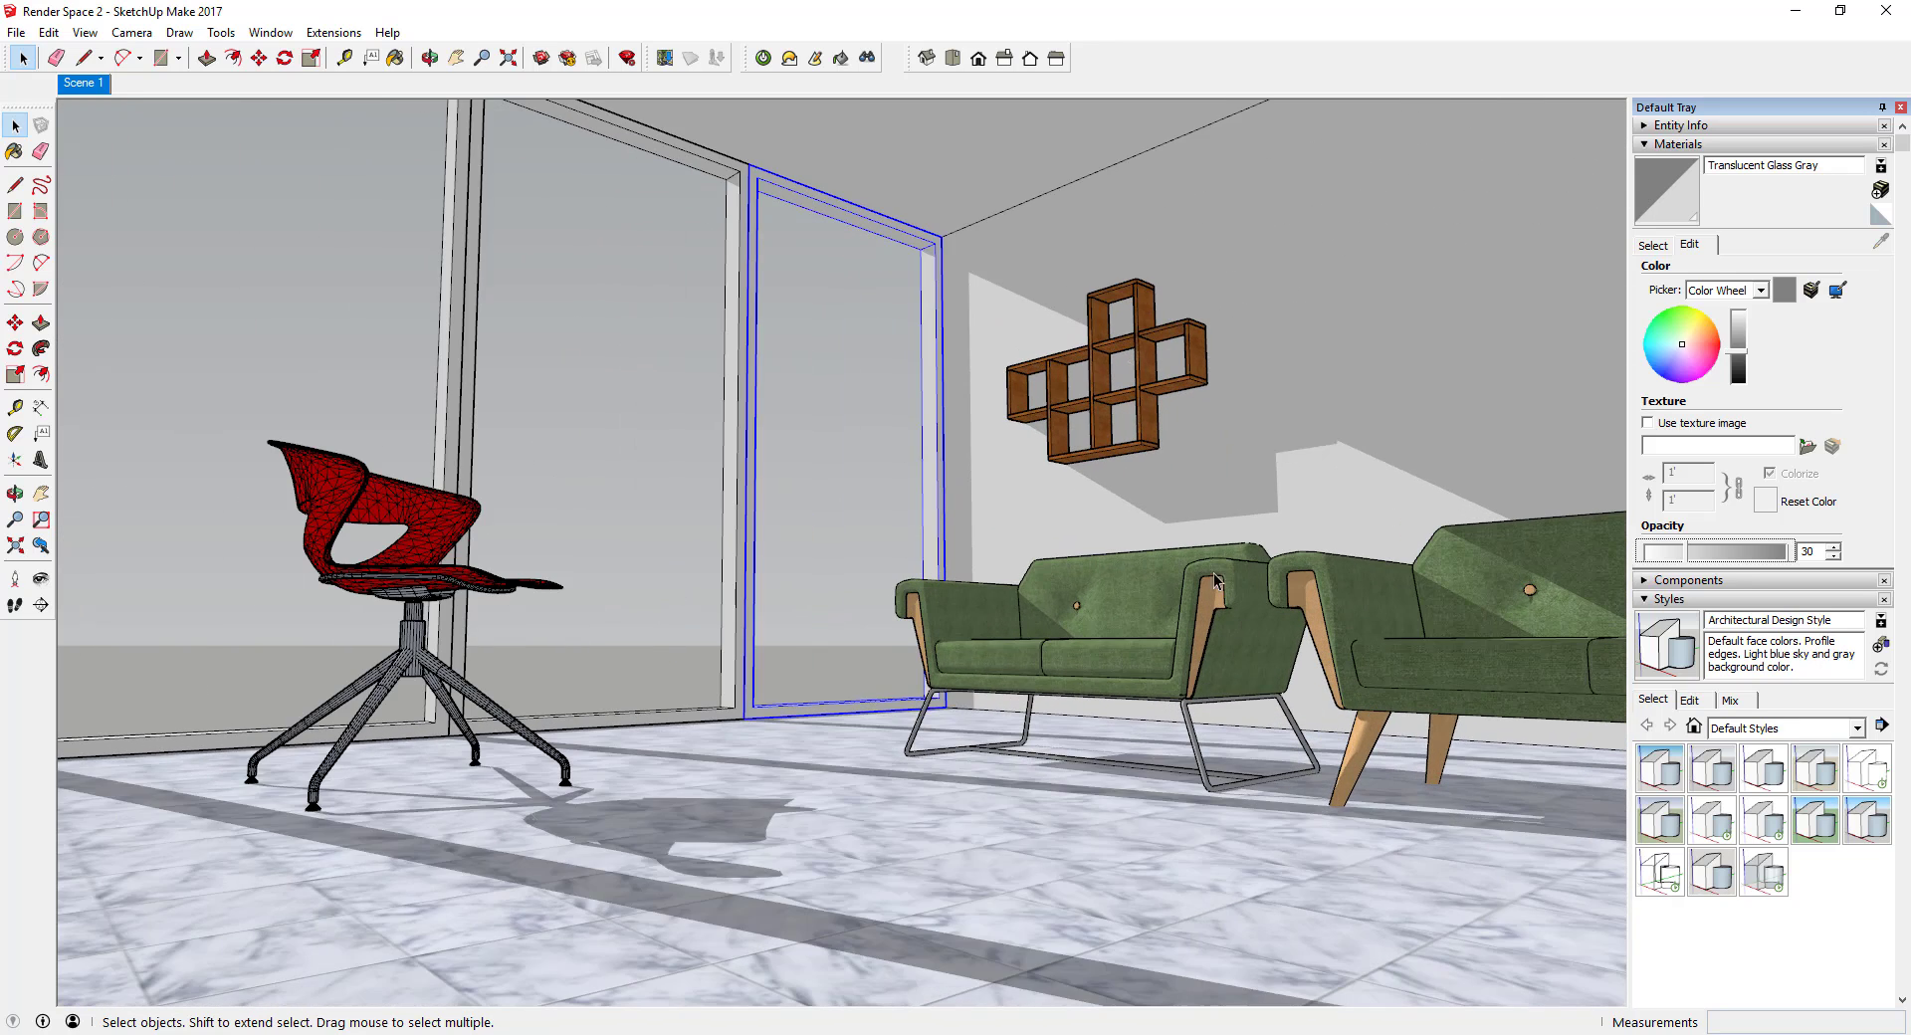
scroll(1219, 575, "down", 3)
scroll(1275, 677, "up", 2)
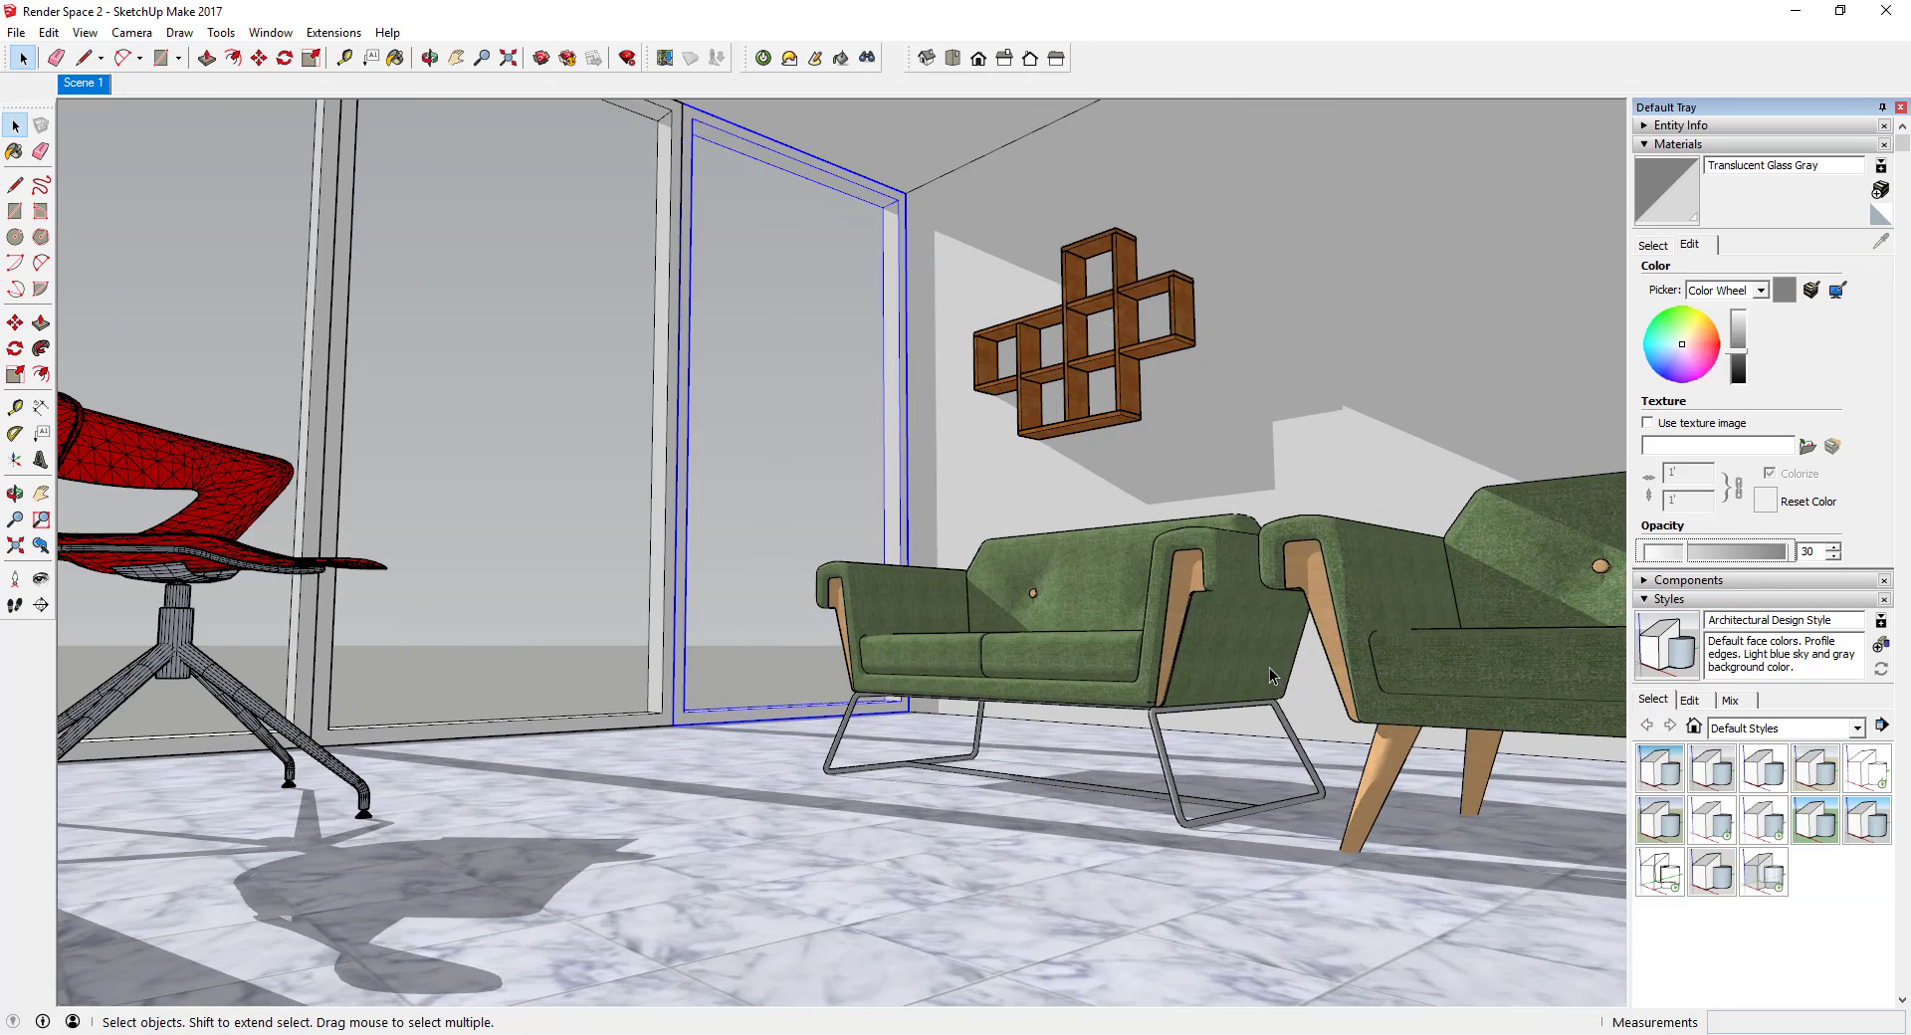
mouse_move(1281, 690)
middle_mouse_down()
mouse_move(1259, 643)
mouse_move(1276, 659)
middle_mouse_up()
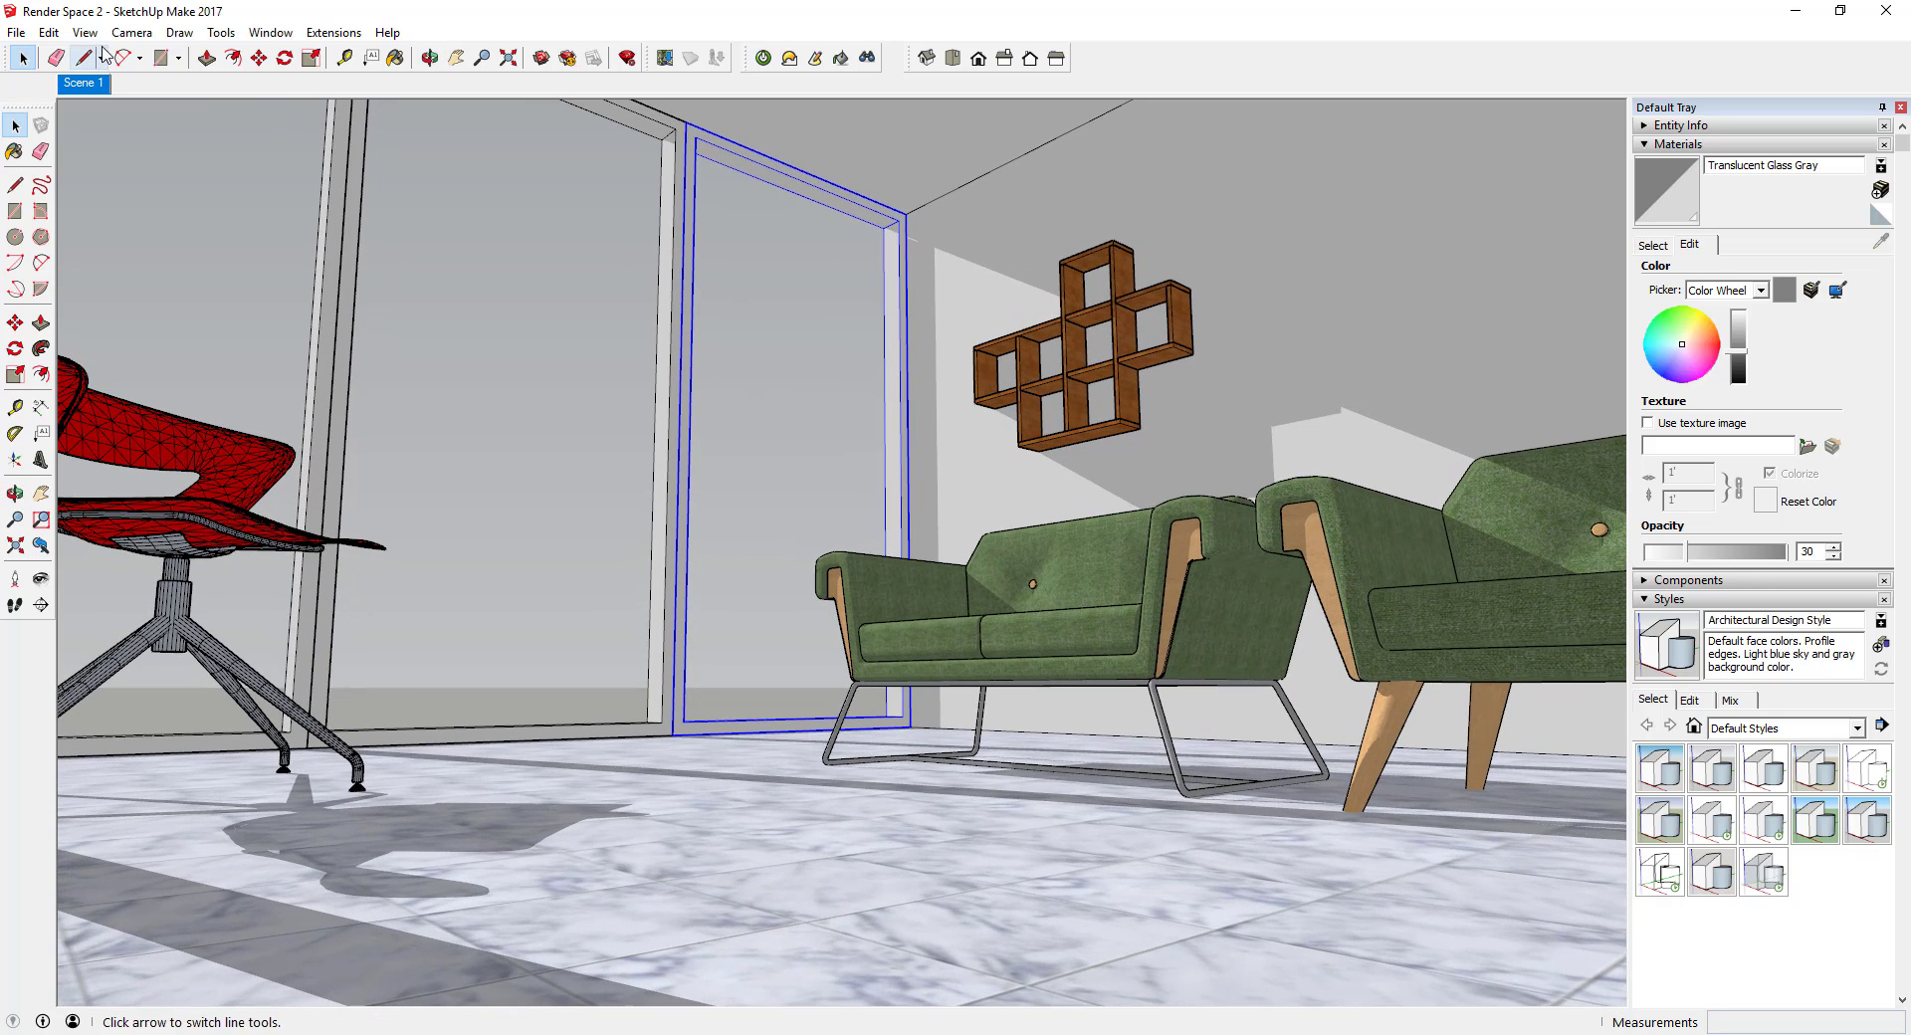
Step: Widen the camera's field of view to 50.80 degrees so the chair and both sofas fit in the view
left_click(16, 521)
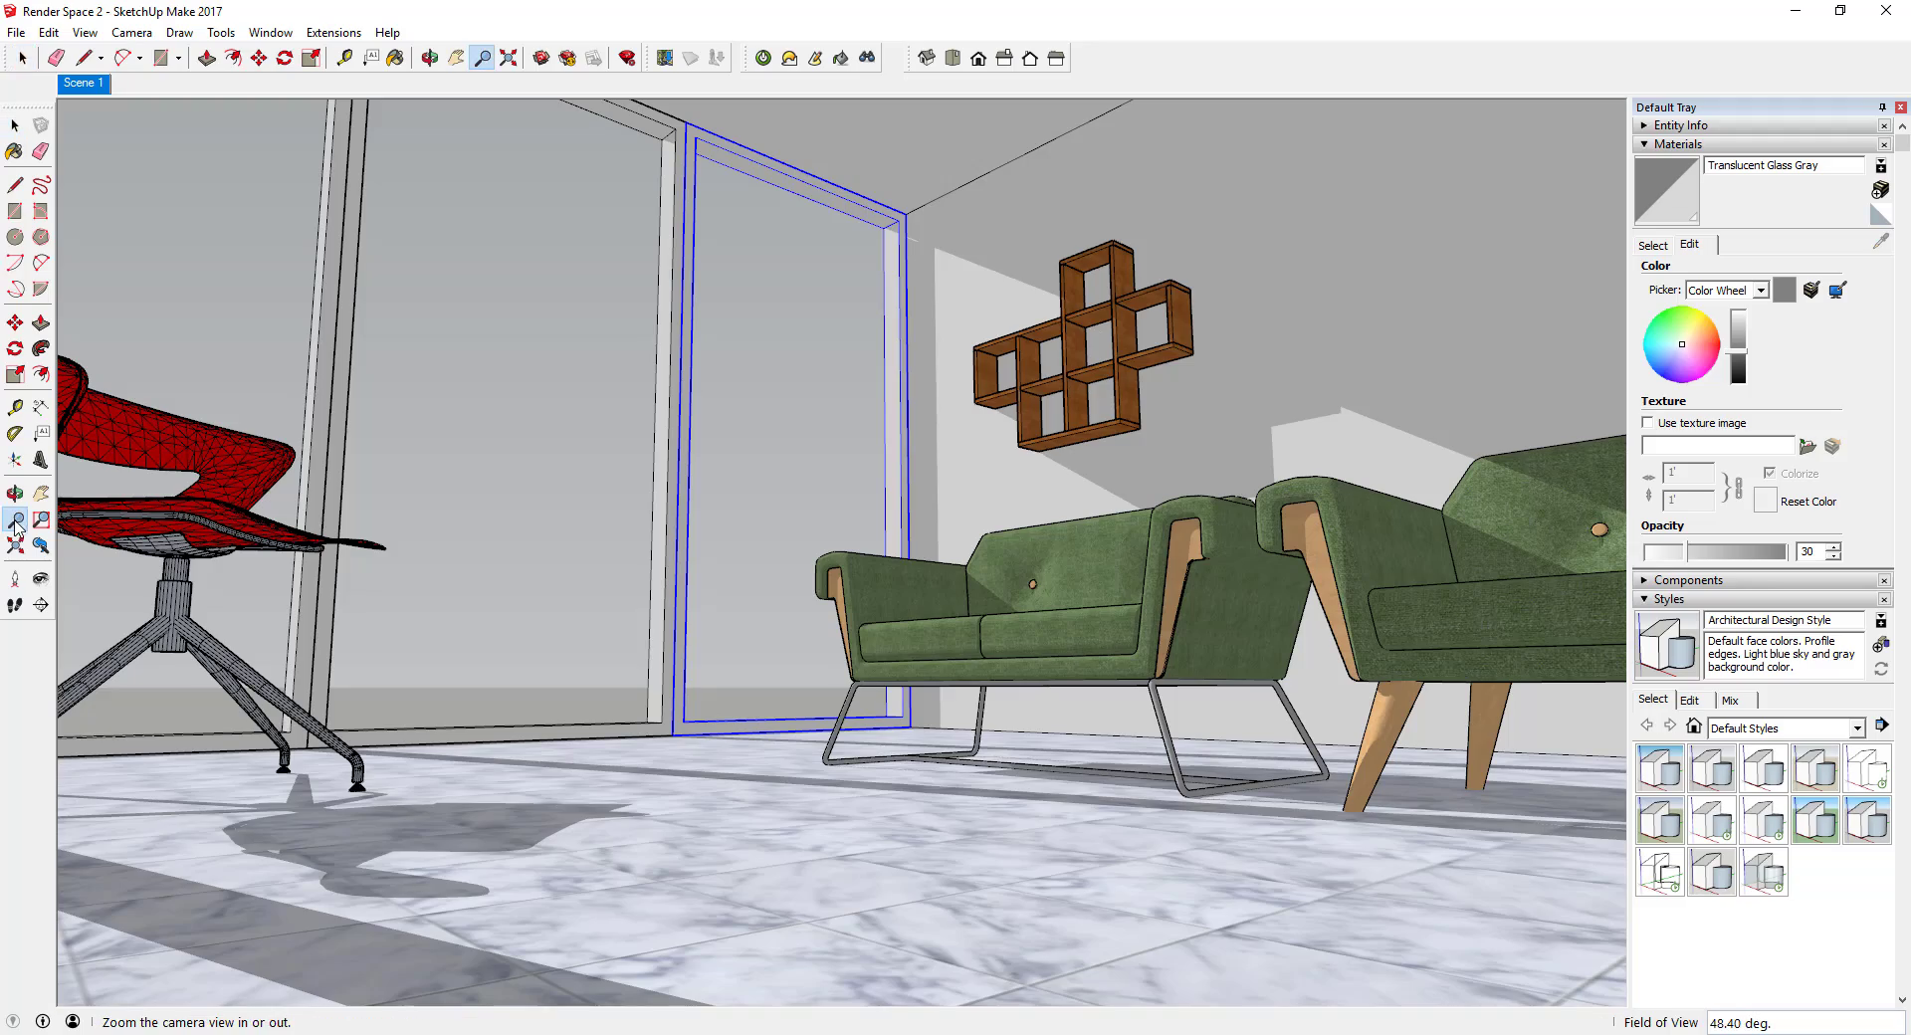
scroll(1203, 587, "down", 2)
left_click_drag(1201, 585, 1148, 438)
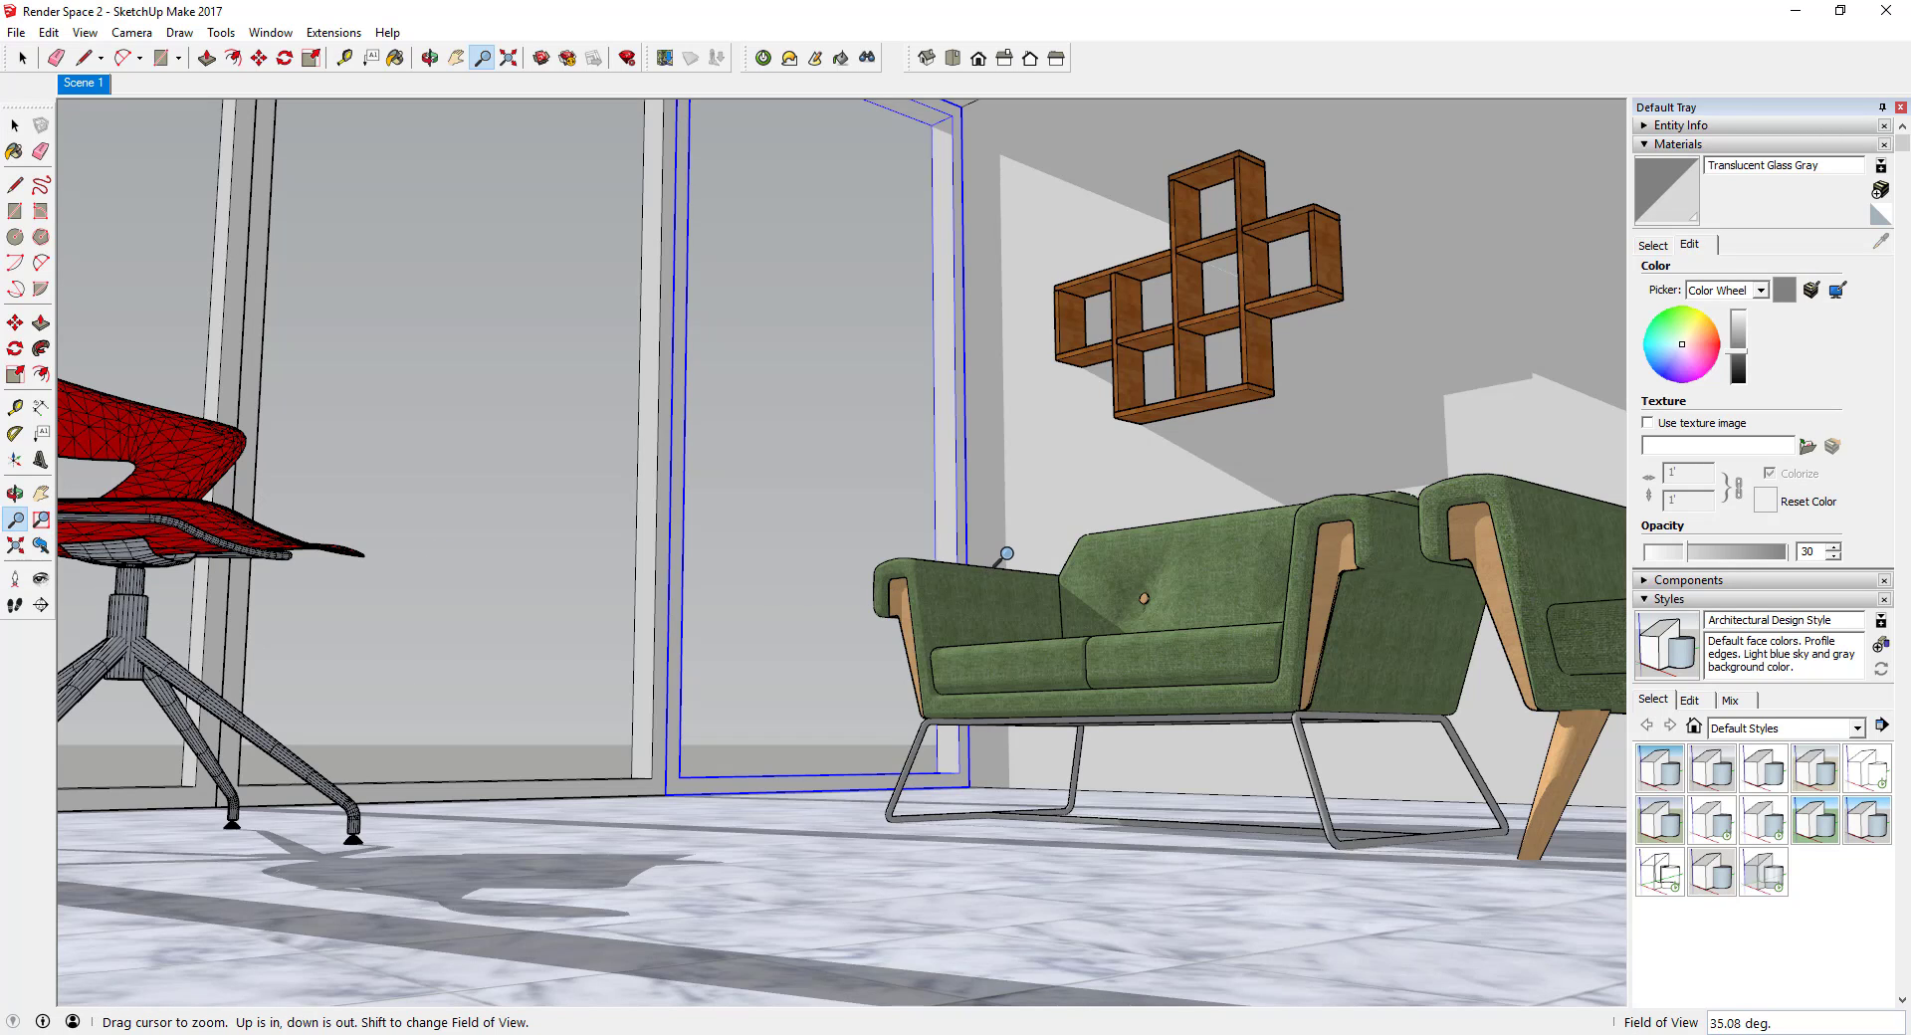
left_click_drag(1005, 553, 968, 725, "shift")
key("o")
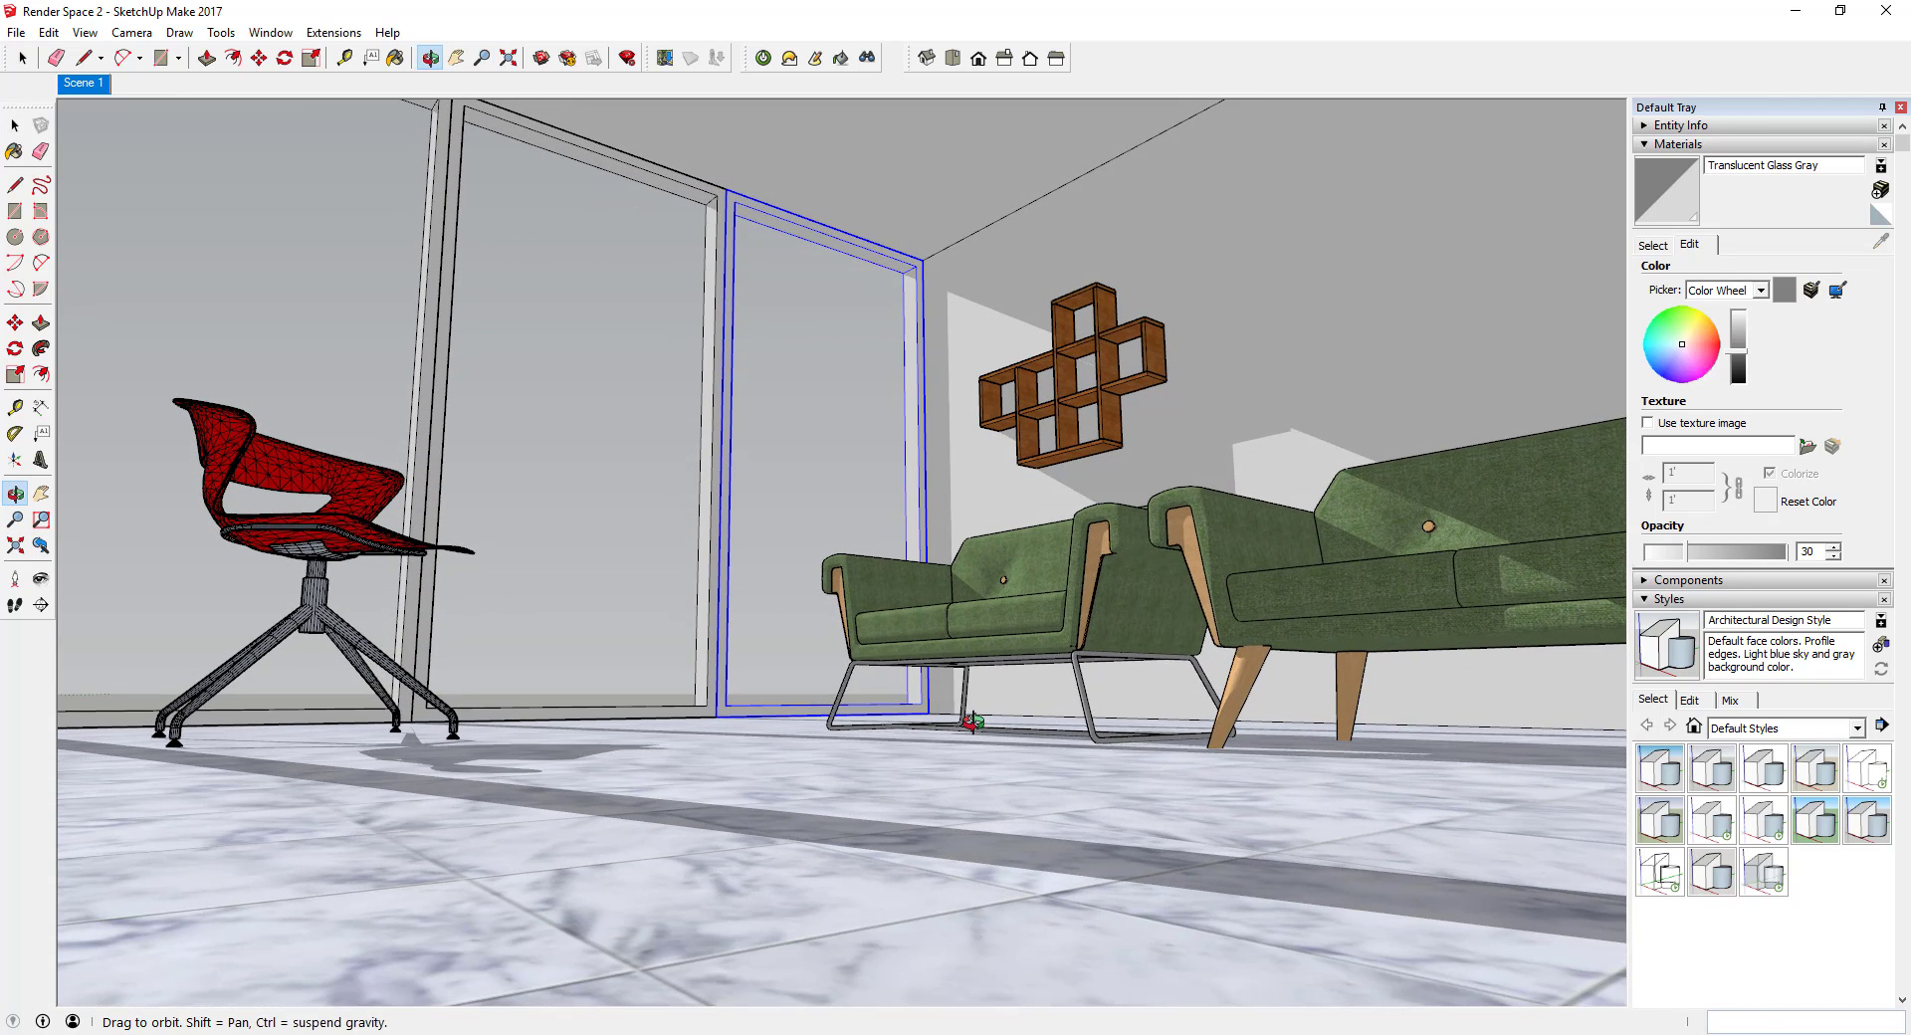
key("z")
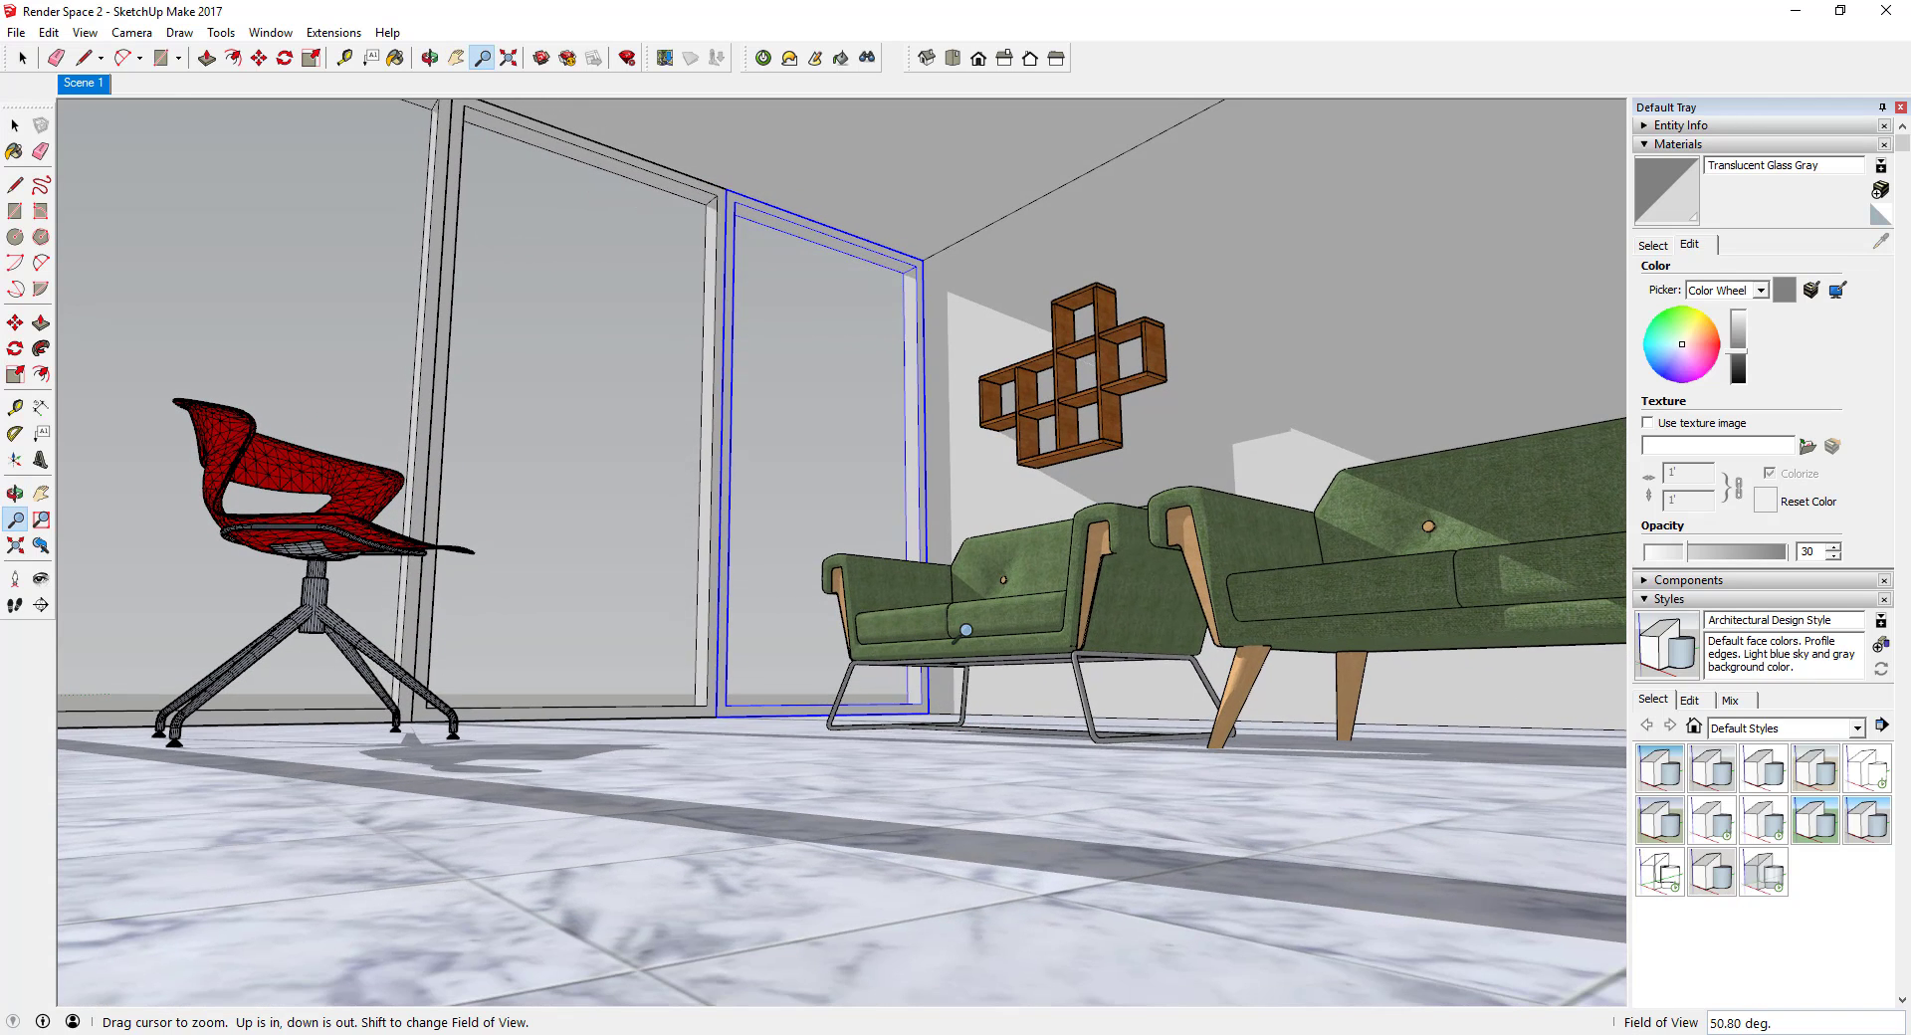
key("space")
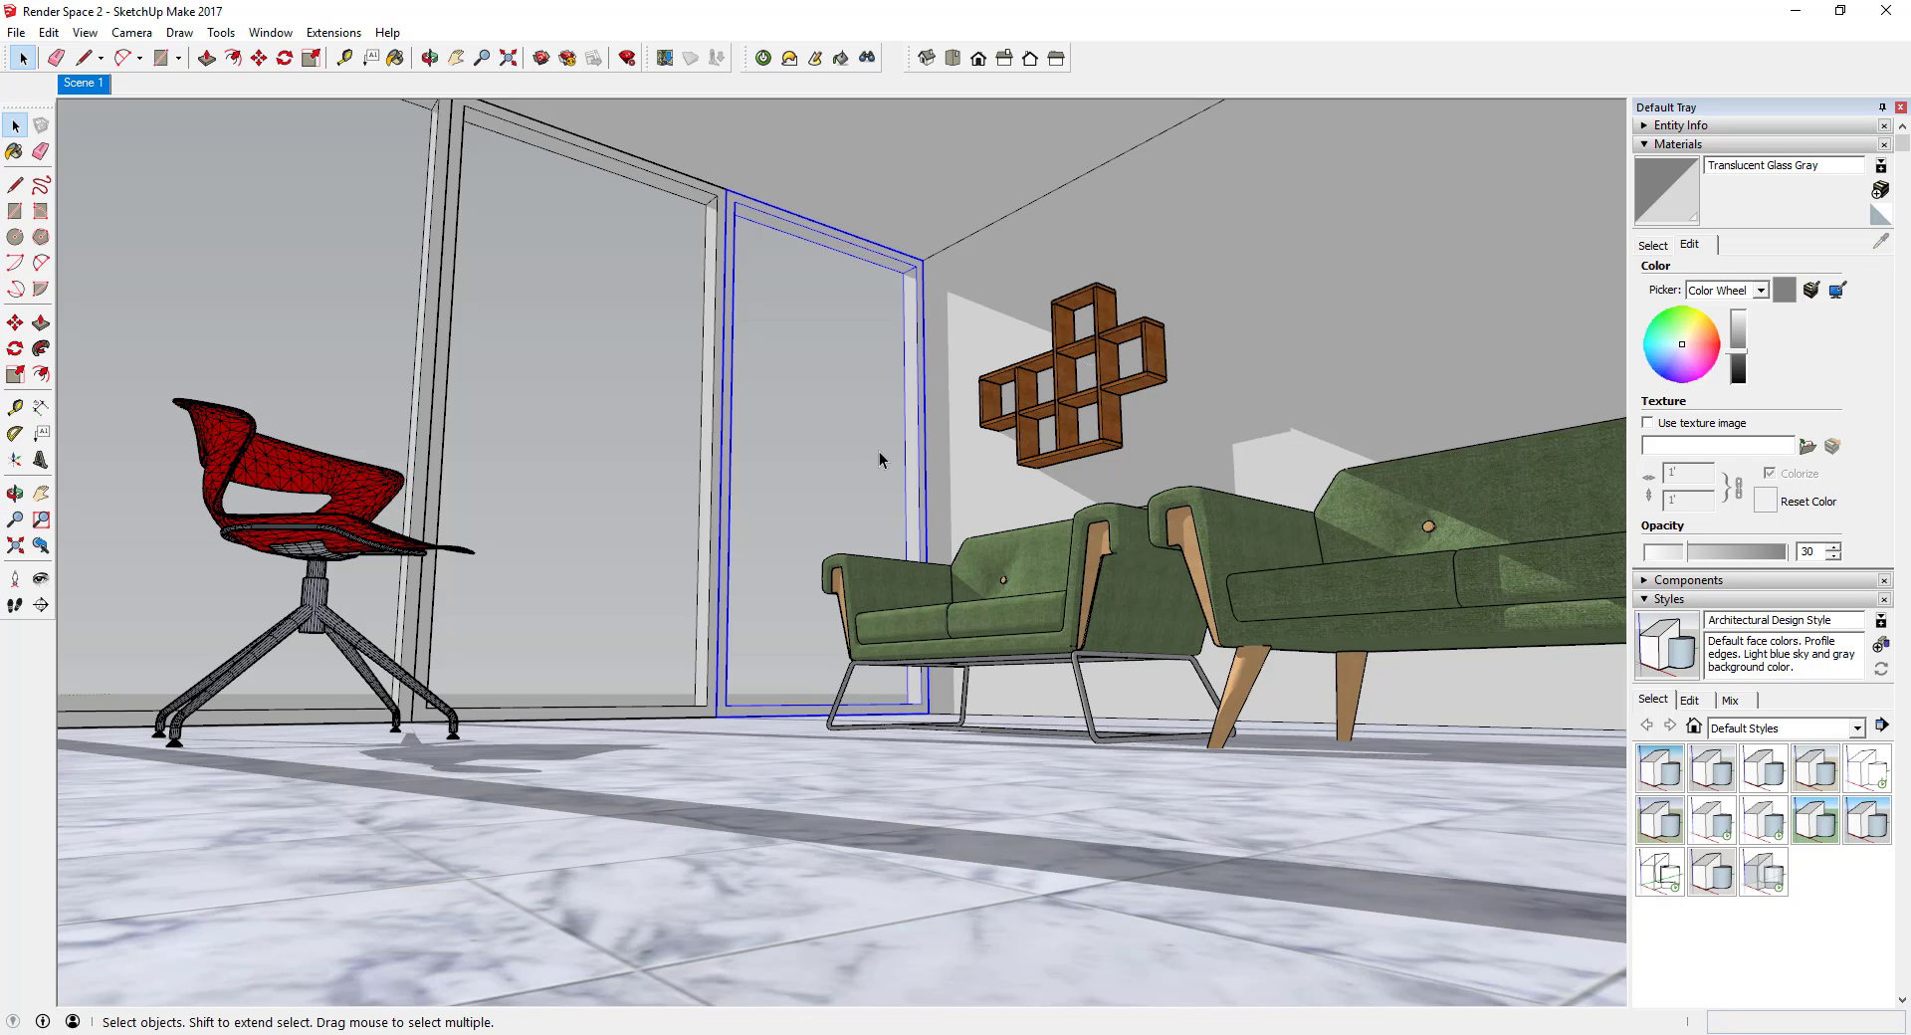
Step: Clear the selection and update Scene 1 with the current interior view
left_click(48, 31)
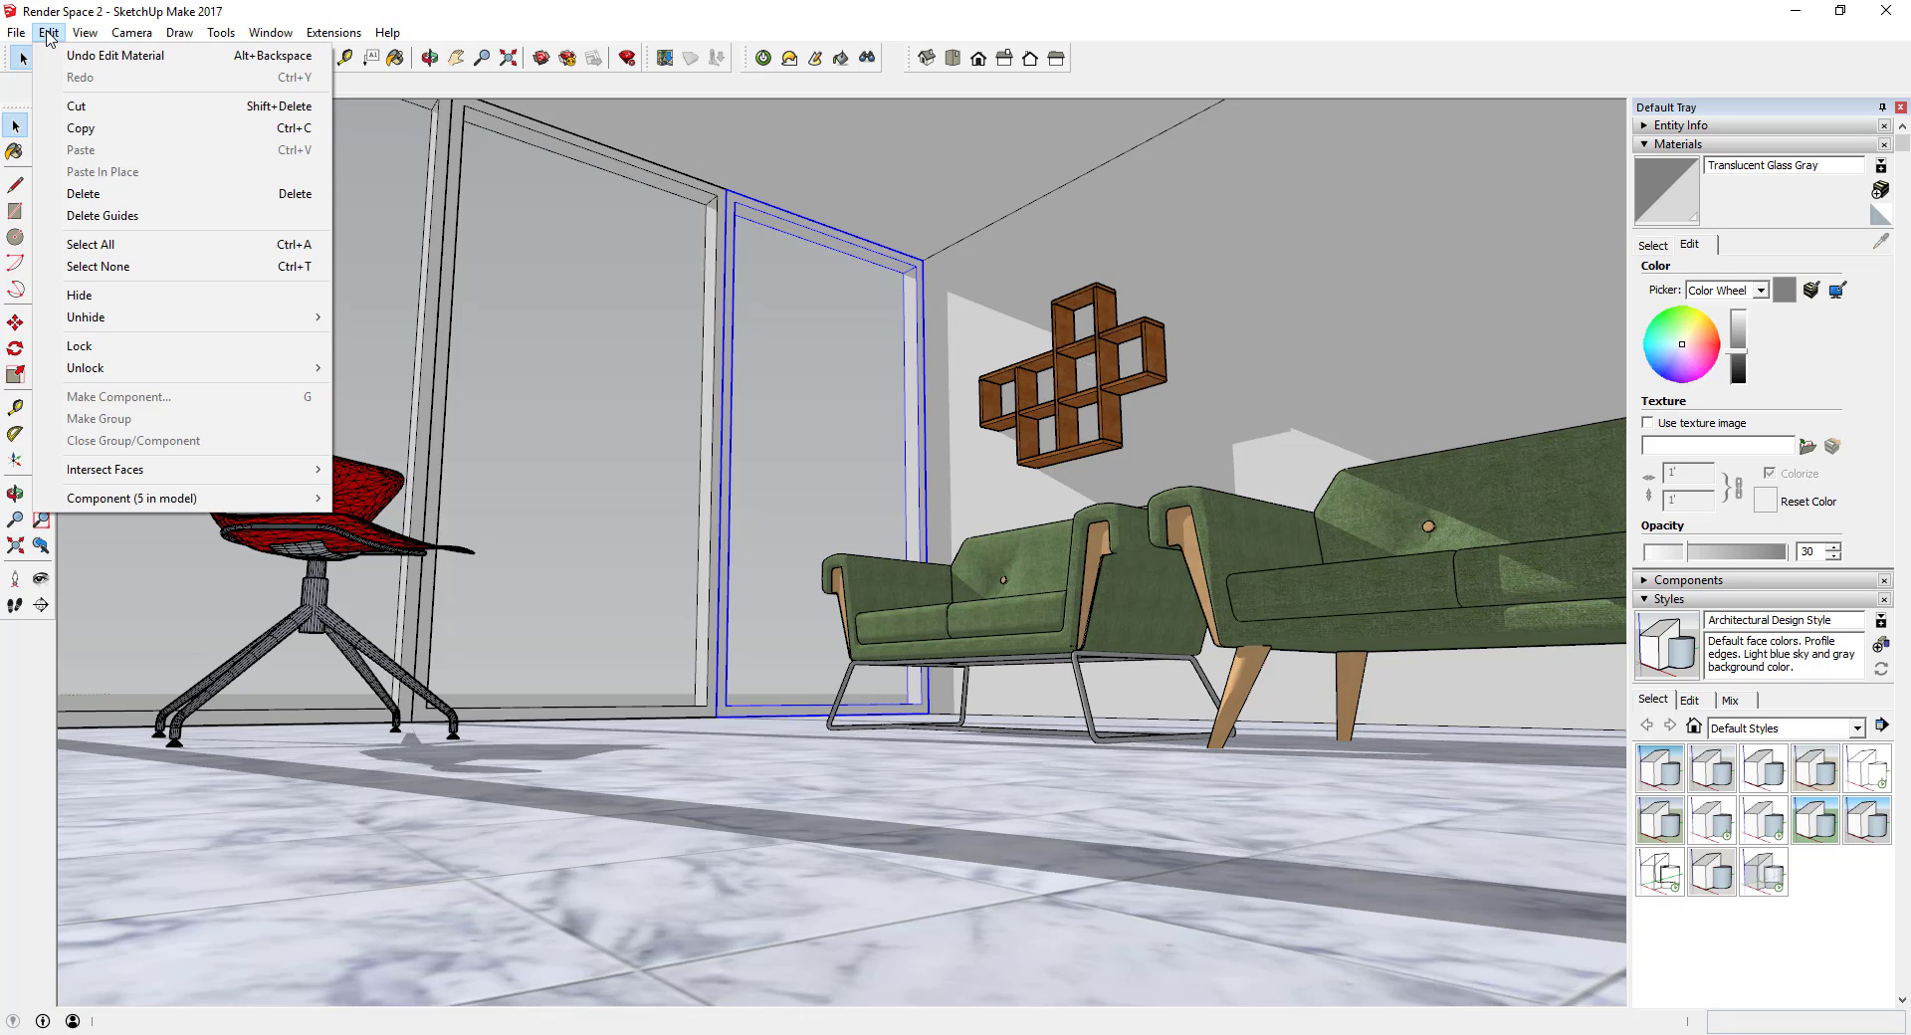
left_click(97, 266)
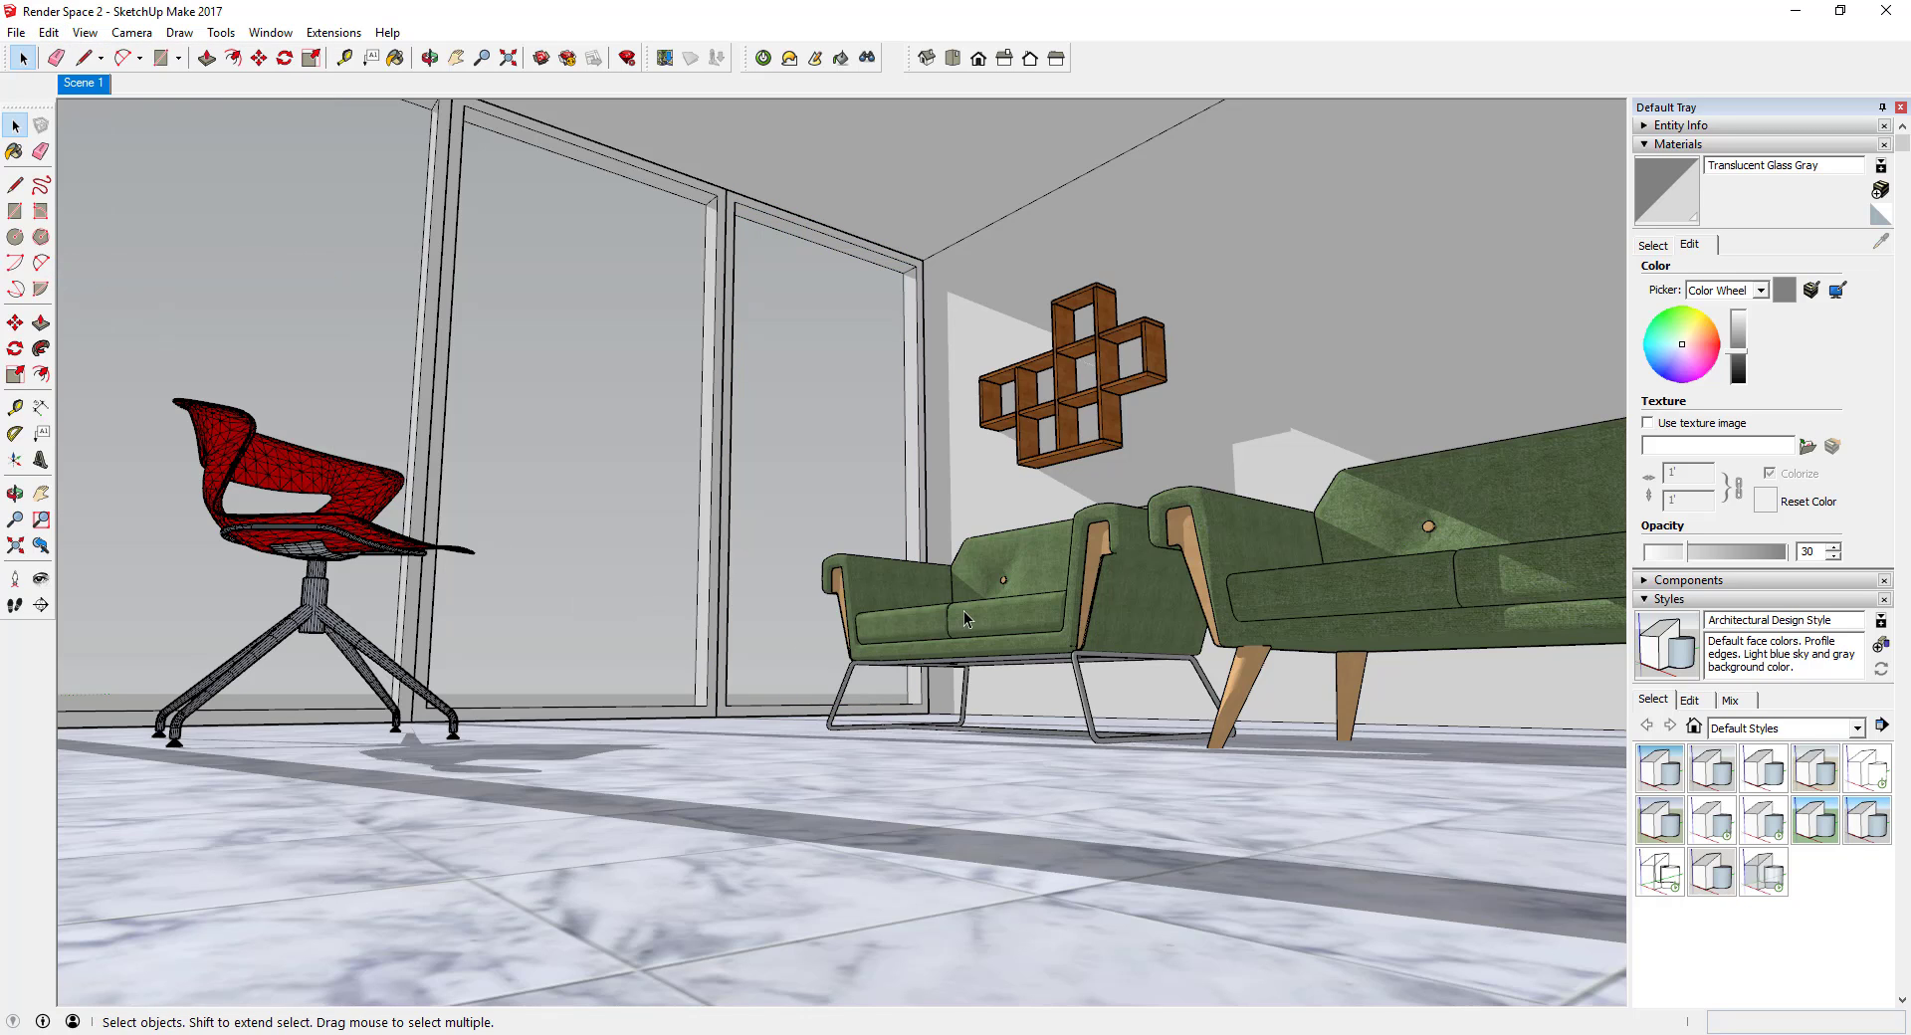
left_click(88, 38)
mouse_move(175, 348)
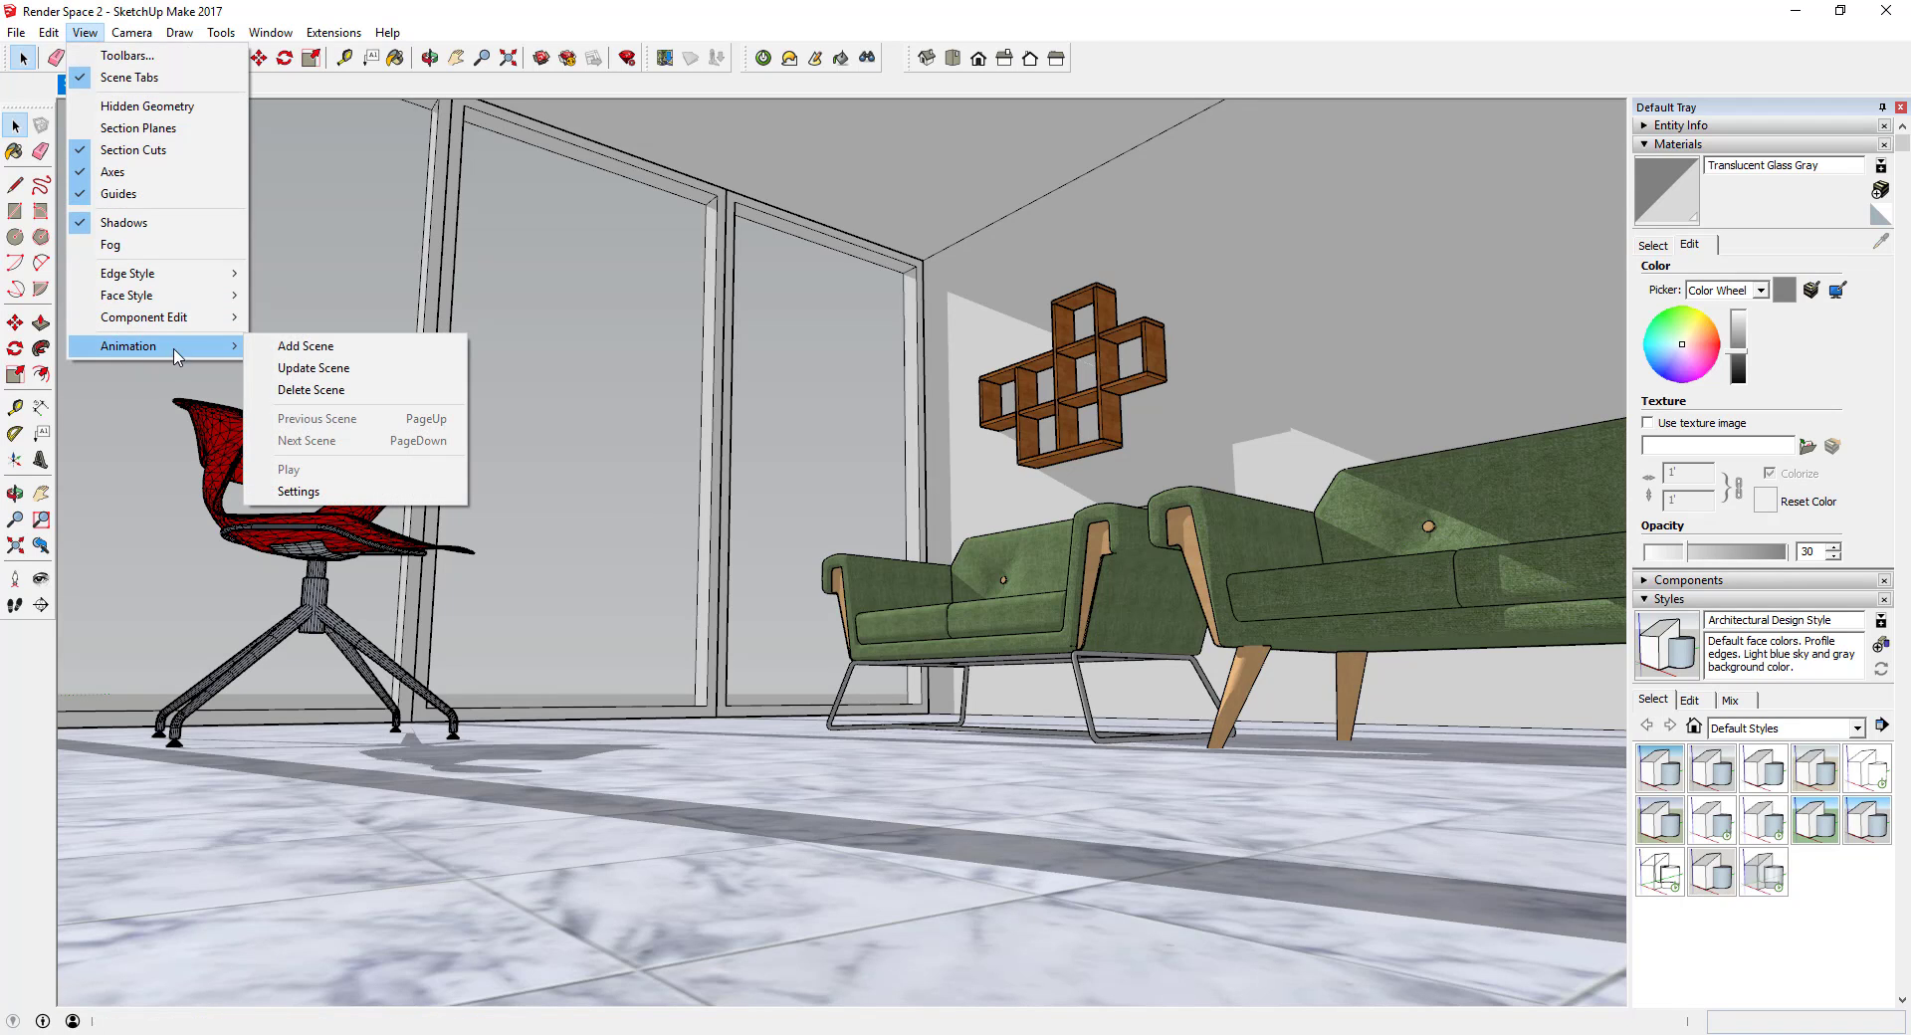
left_click(320, 356)
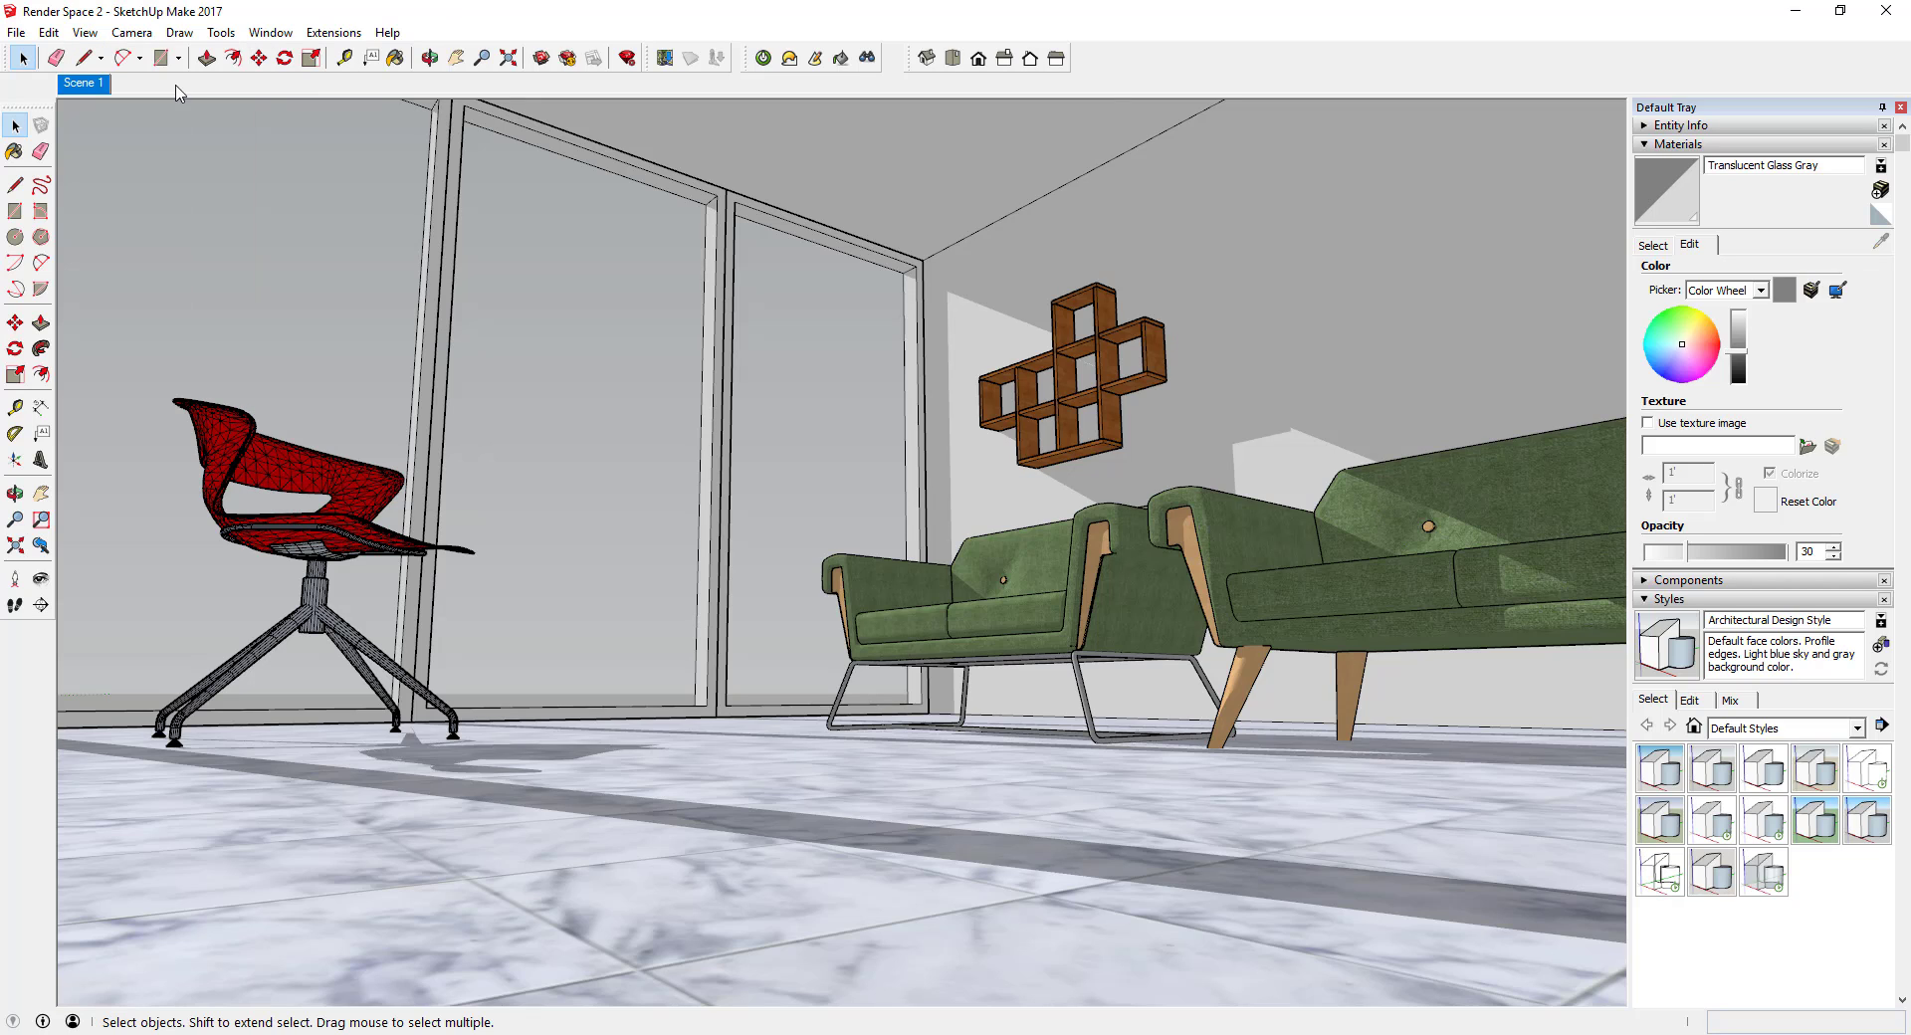
right_click(86, 89)
left_click(140, 171)
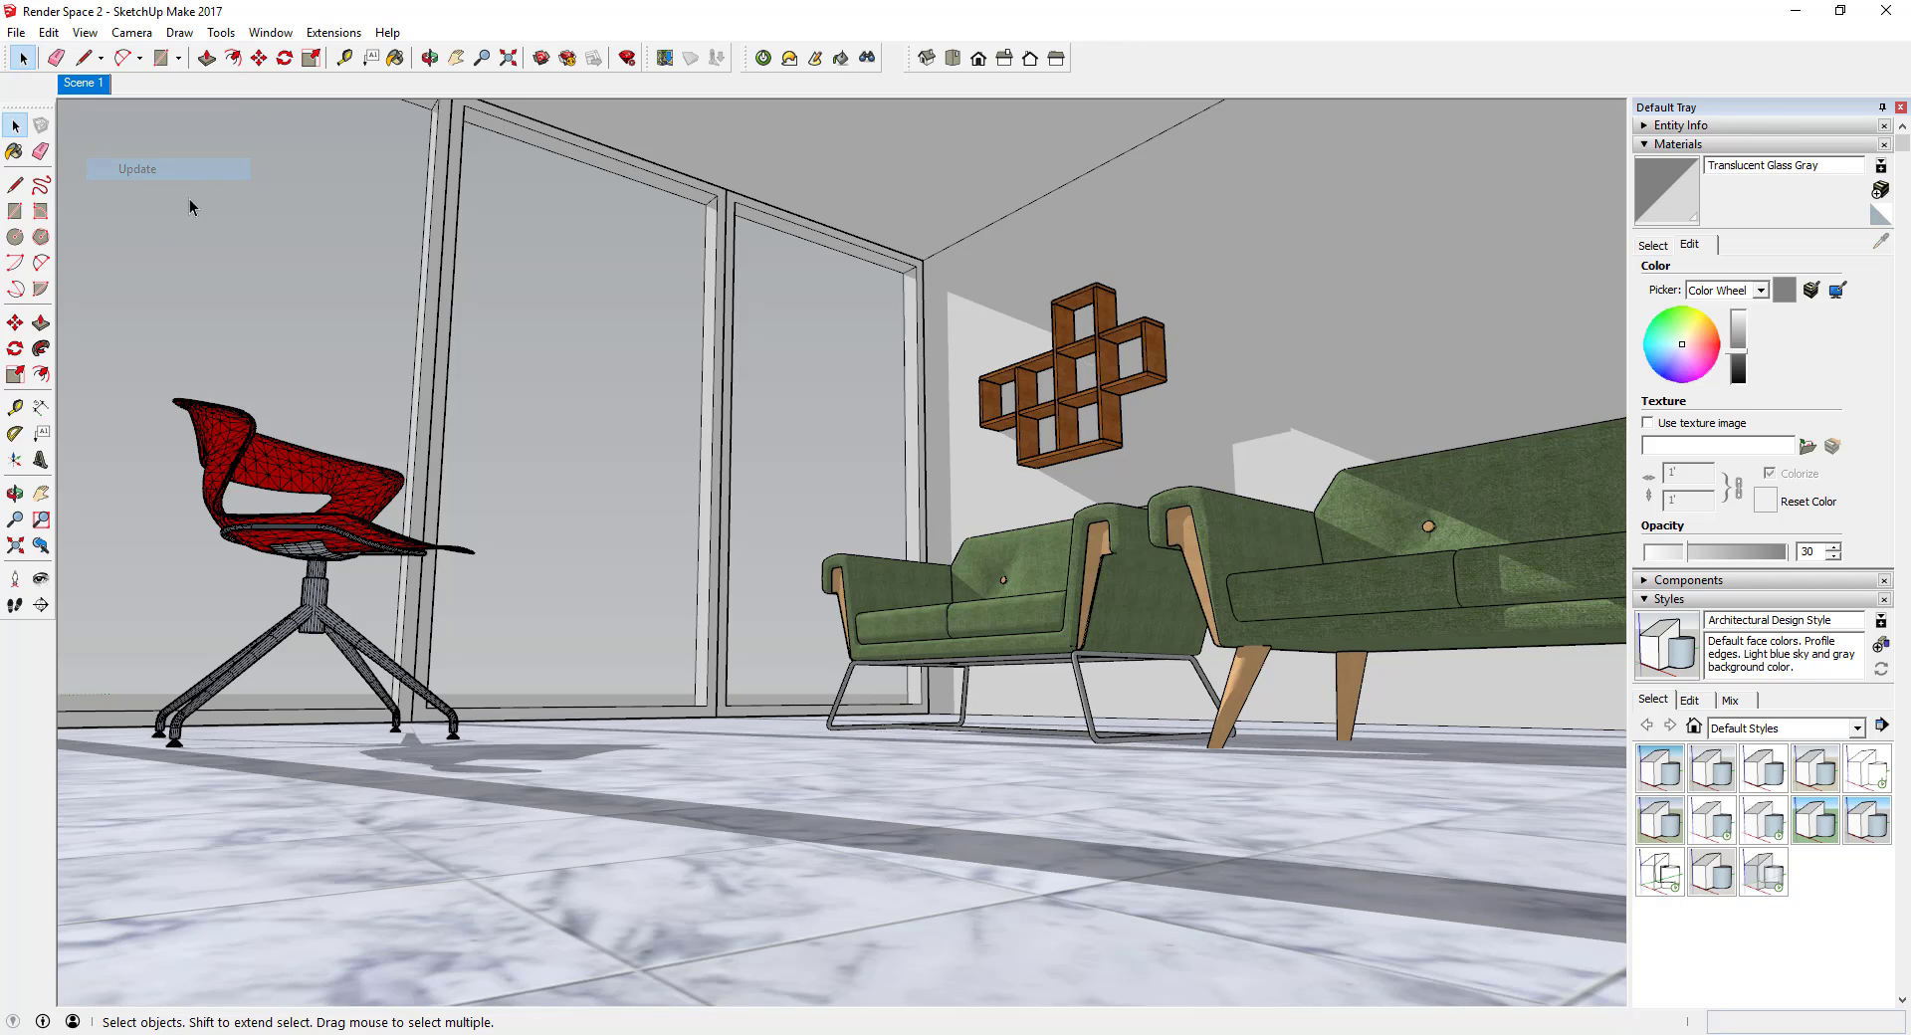
Step: View the building from outside and return to Scene 1 to check the saved view
middle_click_drag(1070, 562, 319, 640)
scroll(964, 566, "down", 5)
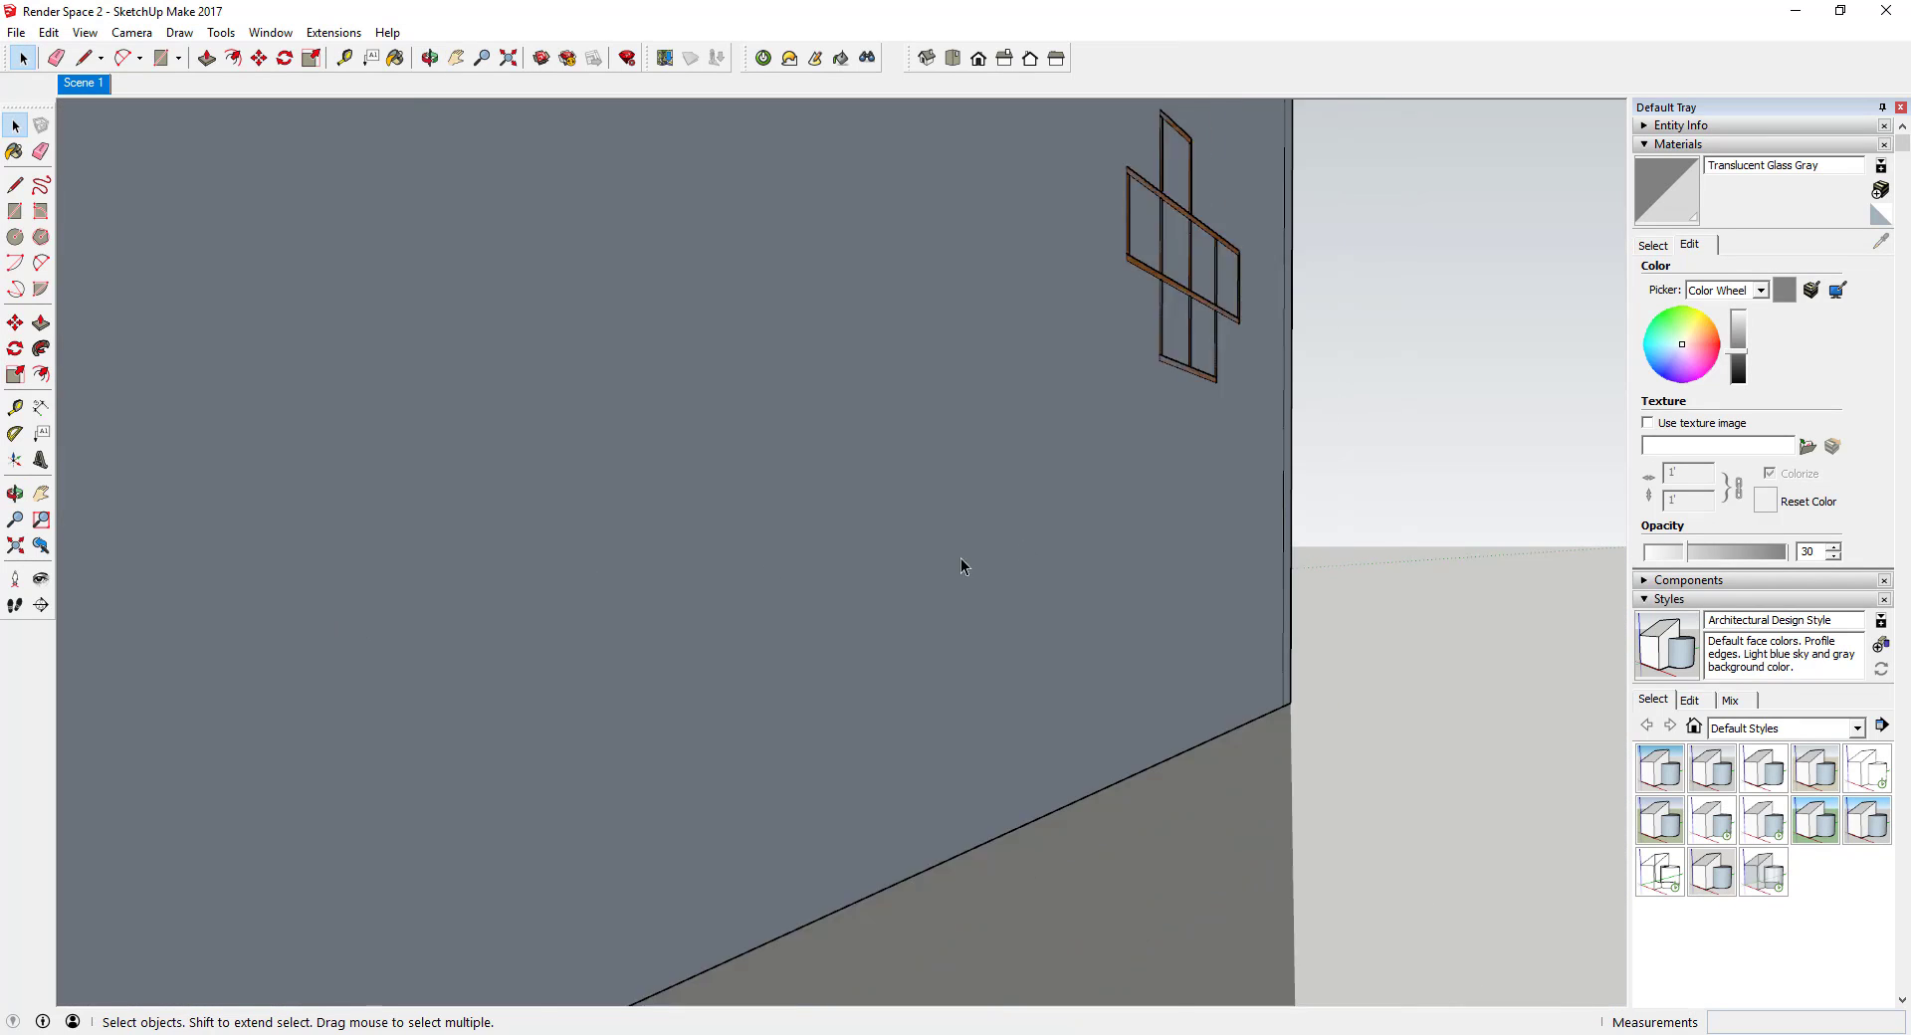
scroll(939, 495, "down", 3)
middle_click_drag(900, 524, 6, 587)
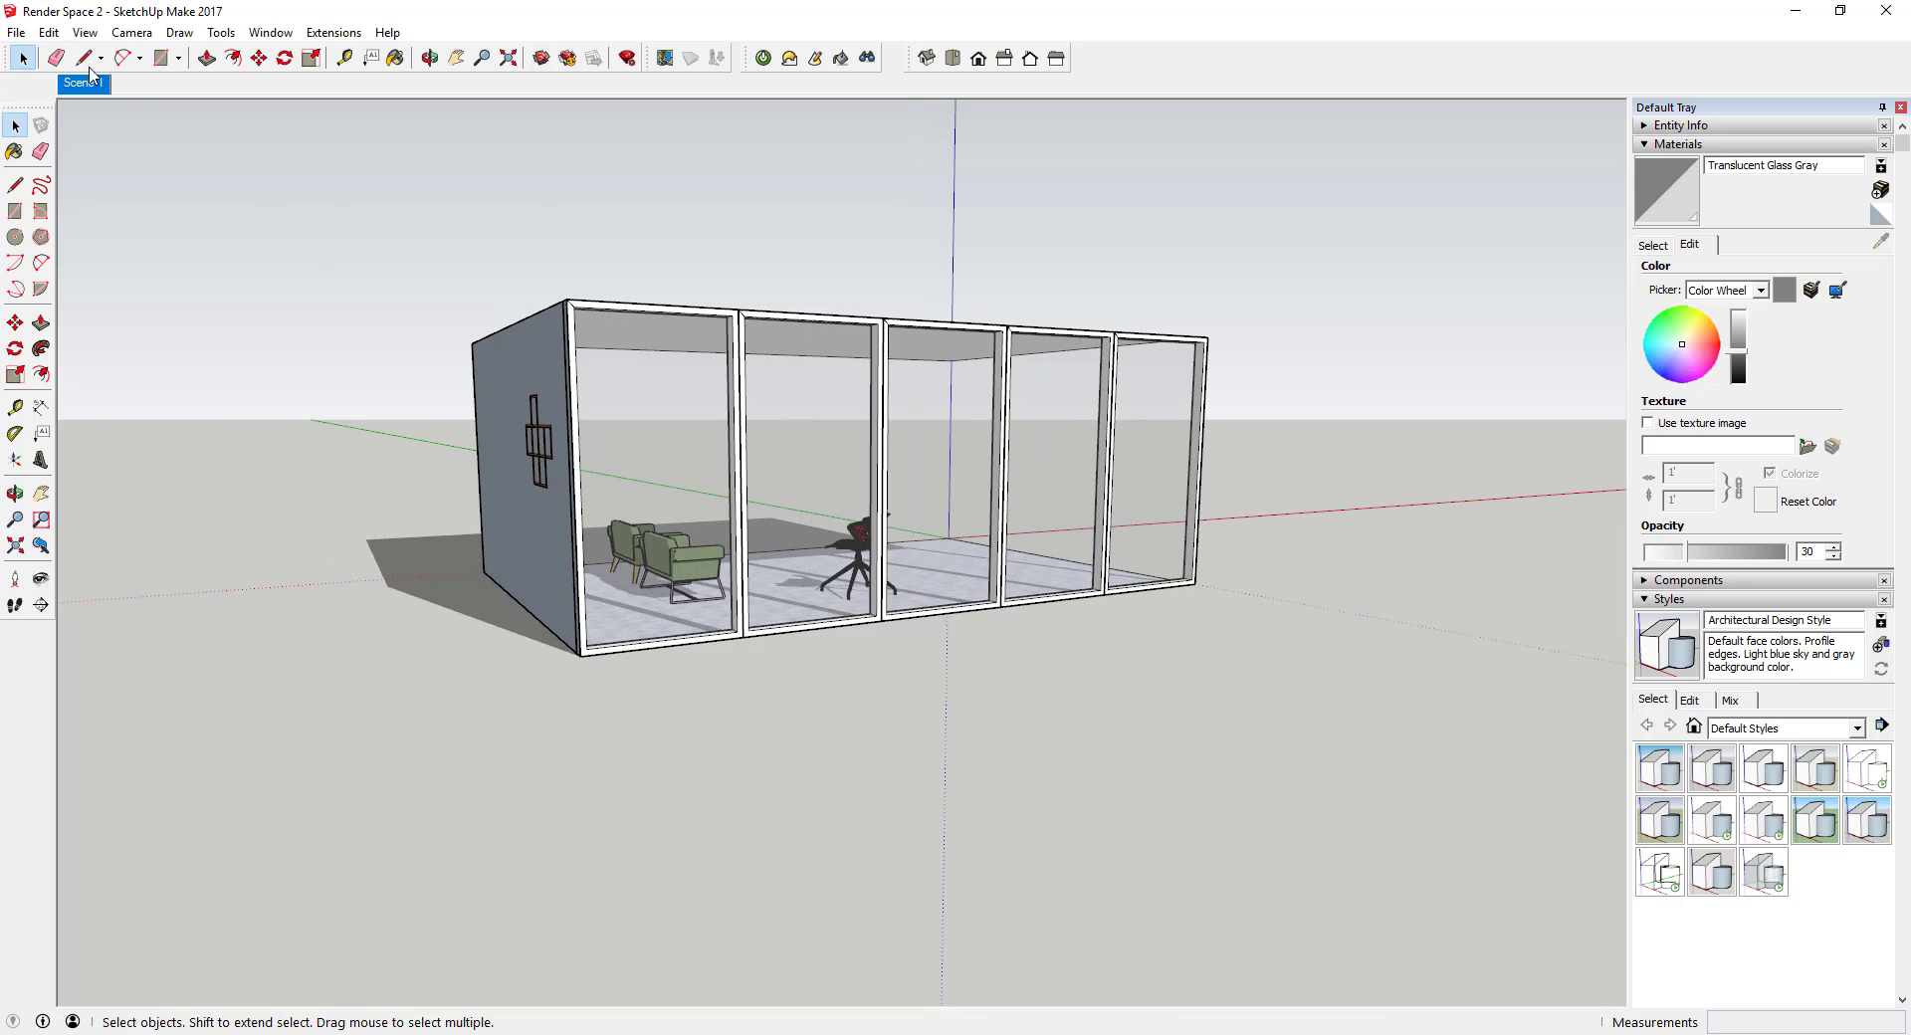
left_click(82, 85)
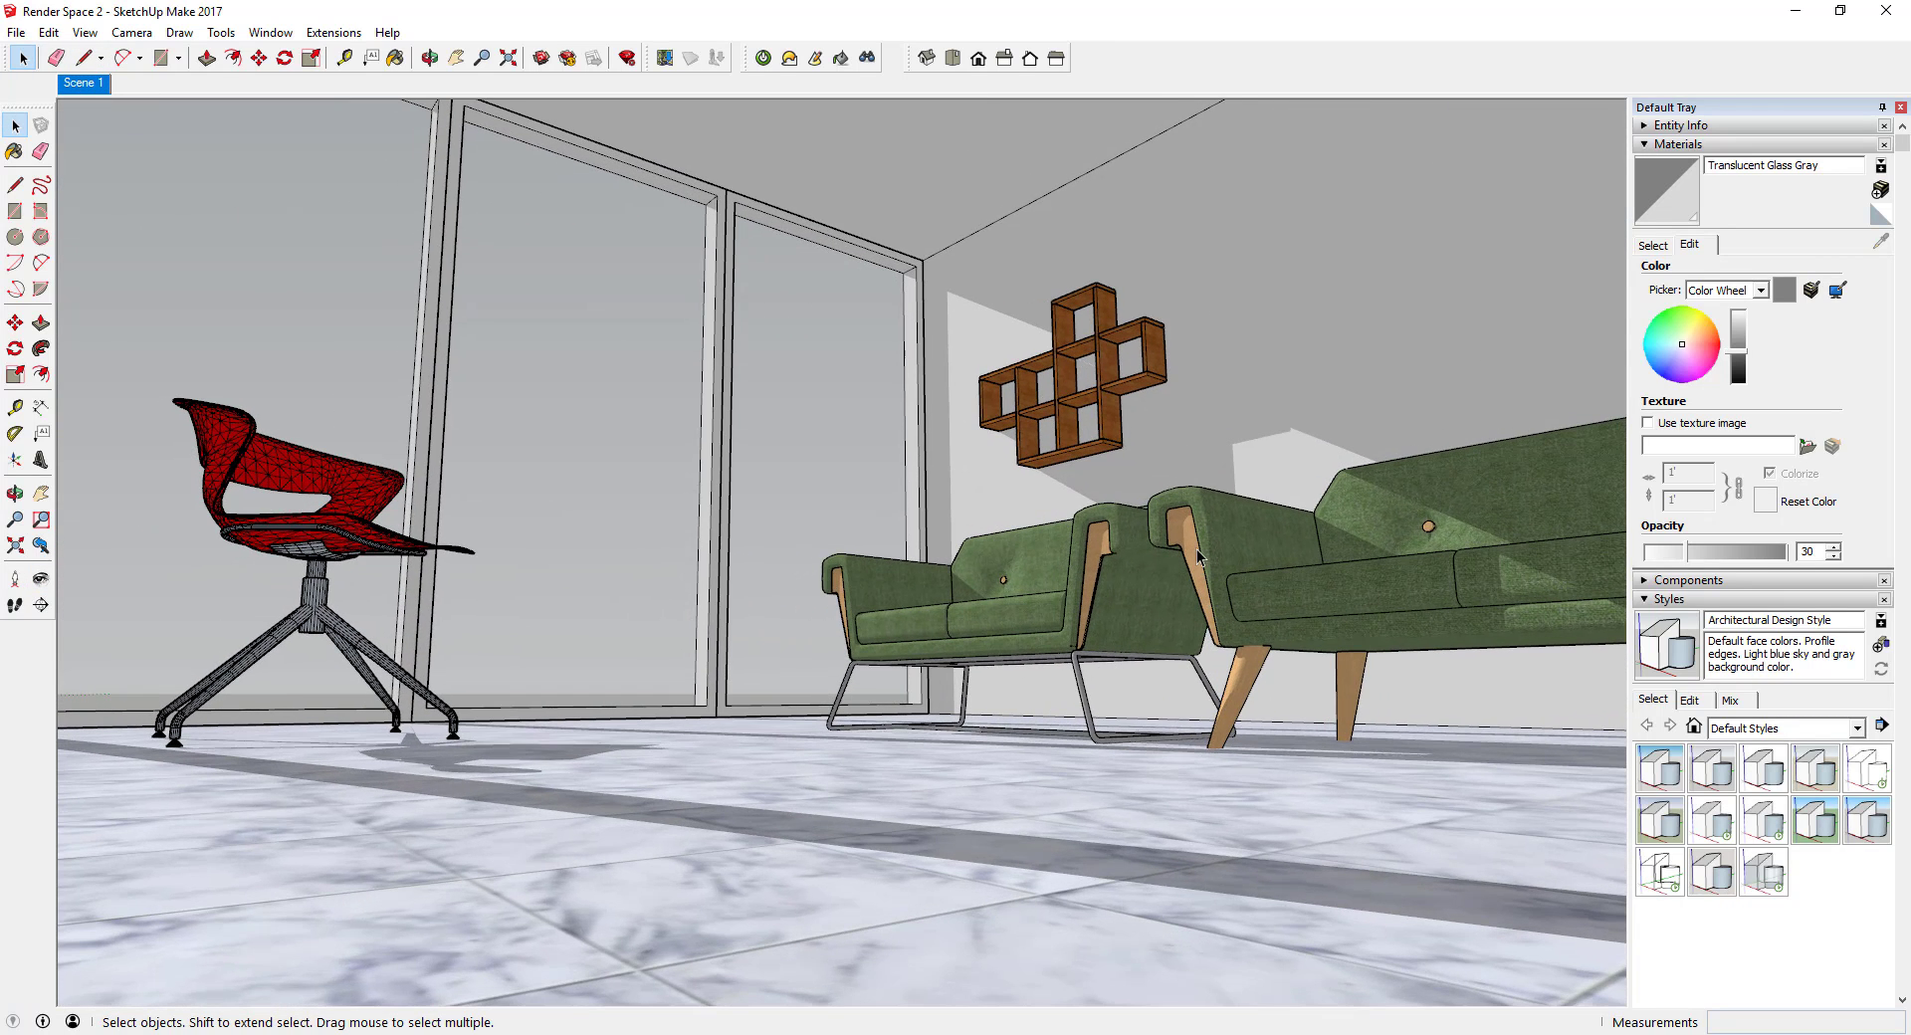
Step: Unhide all hidden geometry and look around from the camera position to check the room's walls
left_click(86, 36)
left_click(86, 36)
left_click(48, 33)
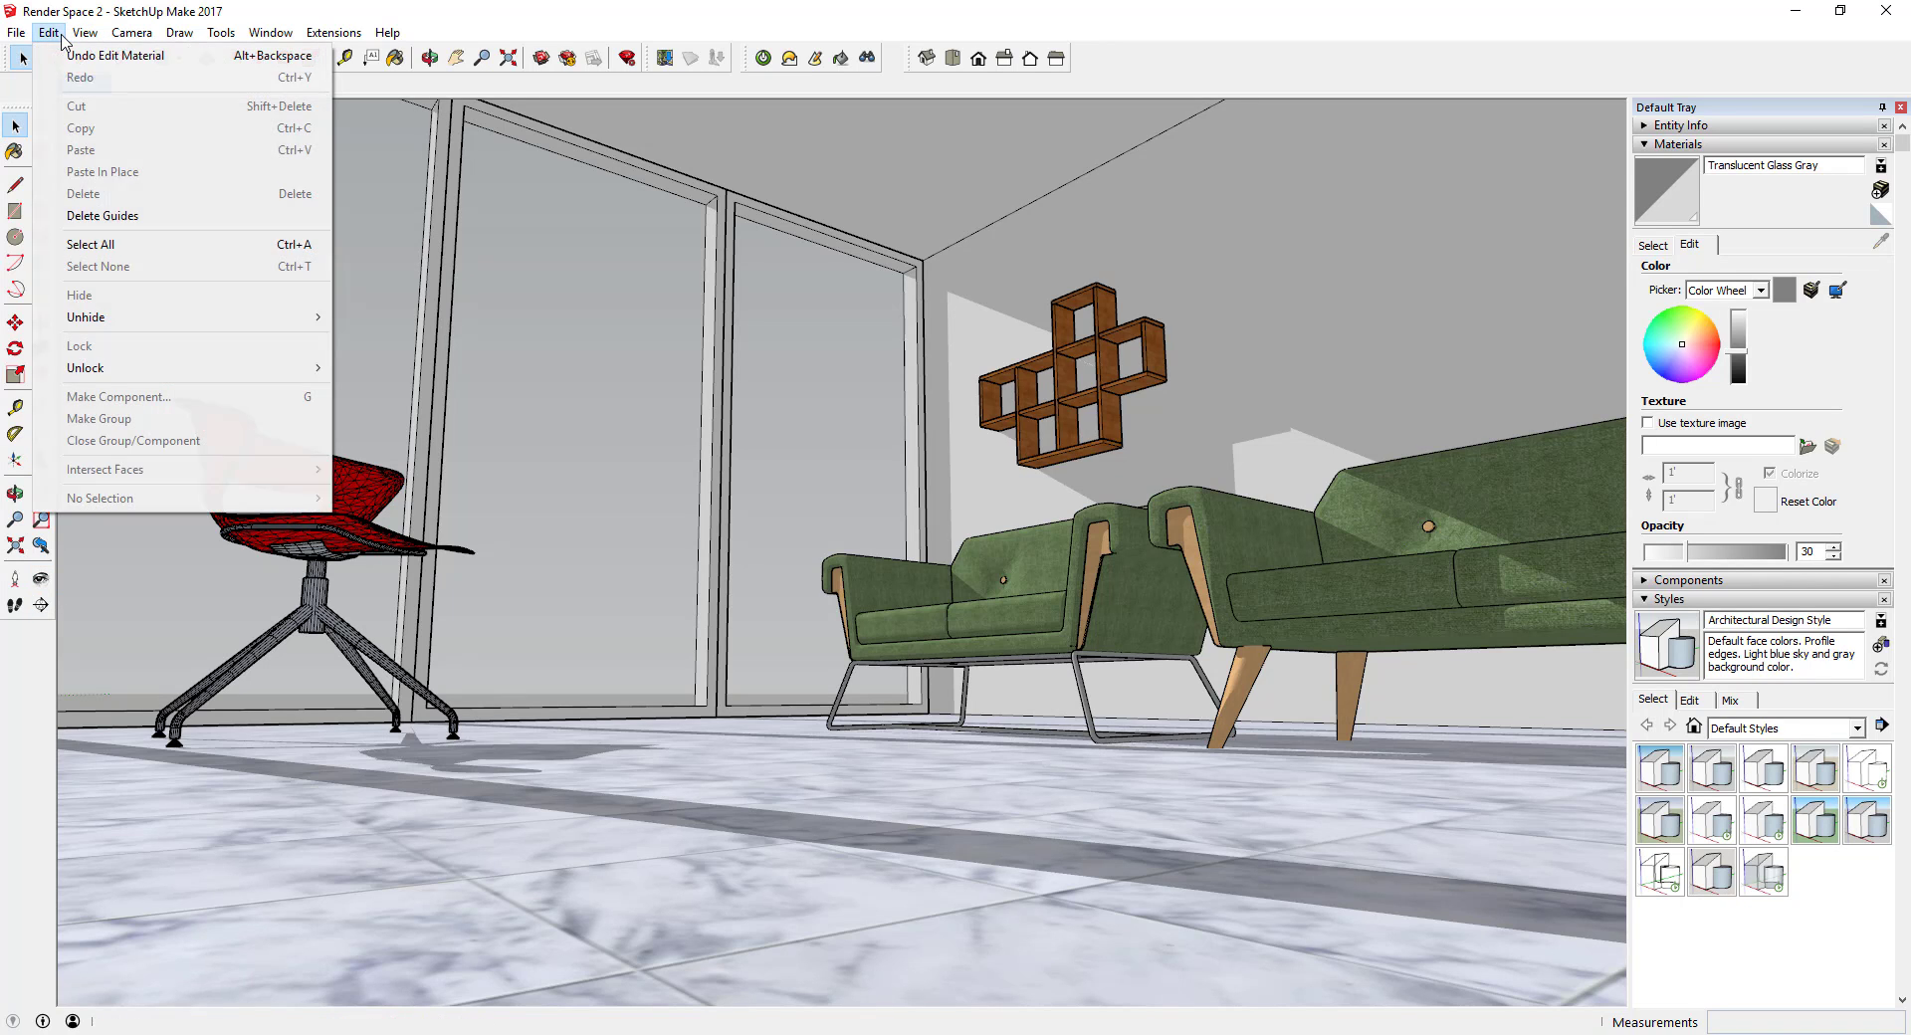
mouse_move(129, 321)
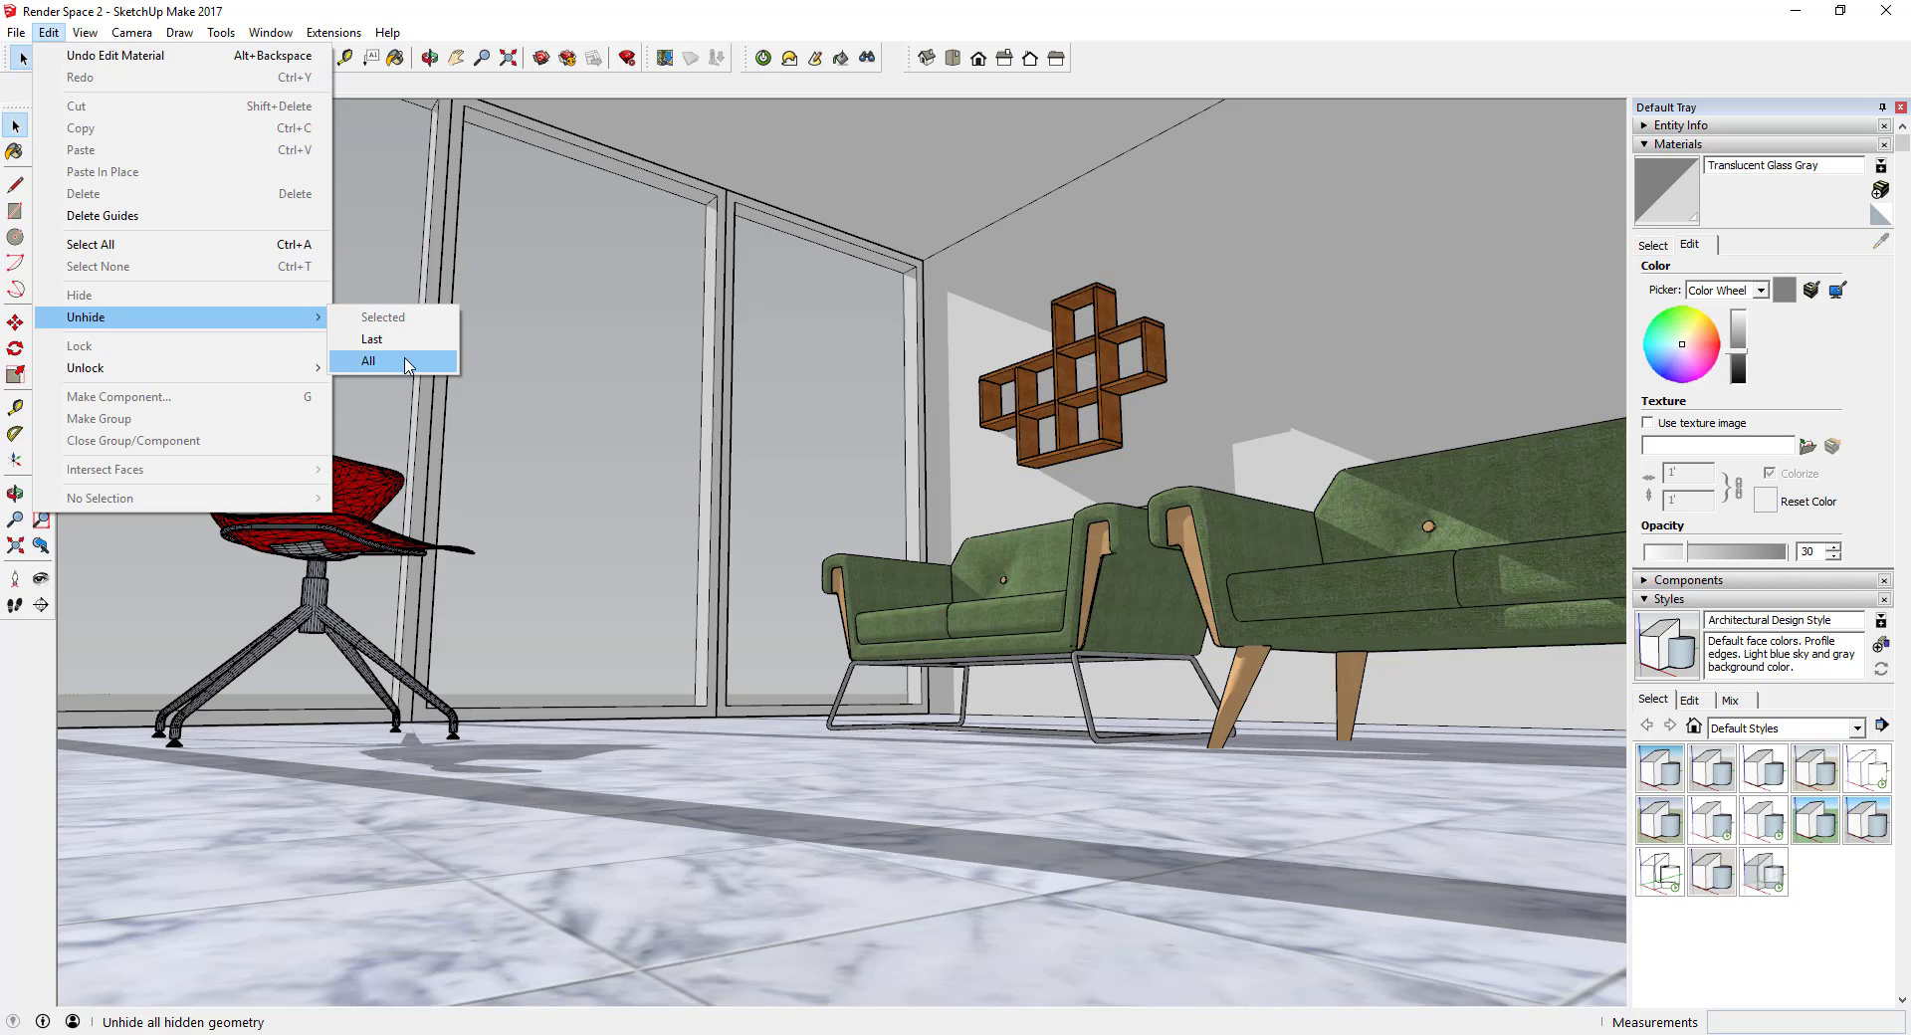
left_click(363, 360)
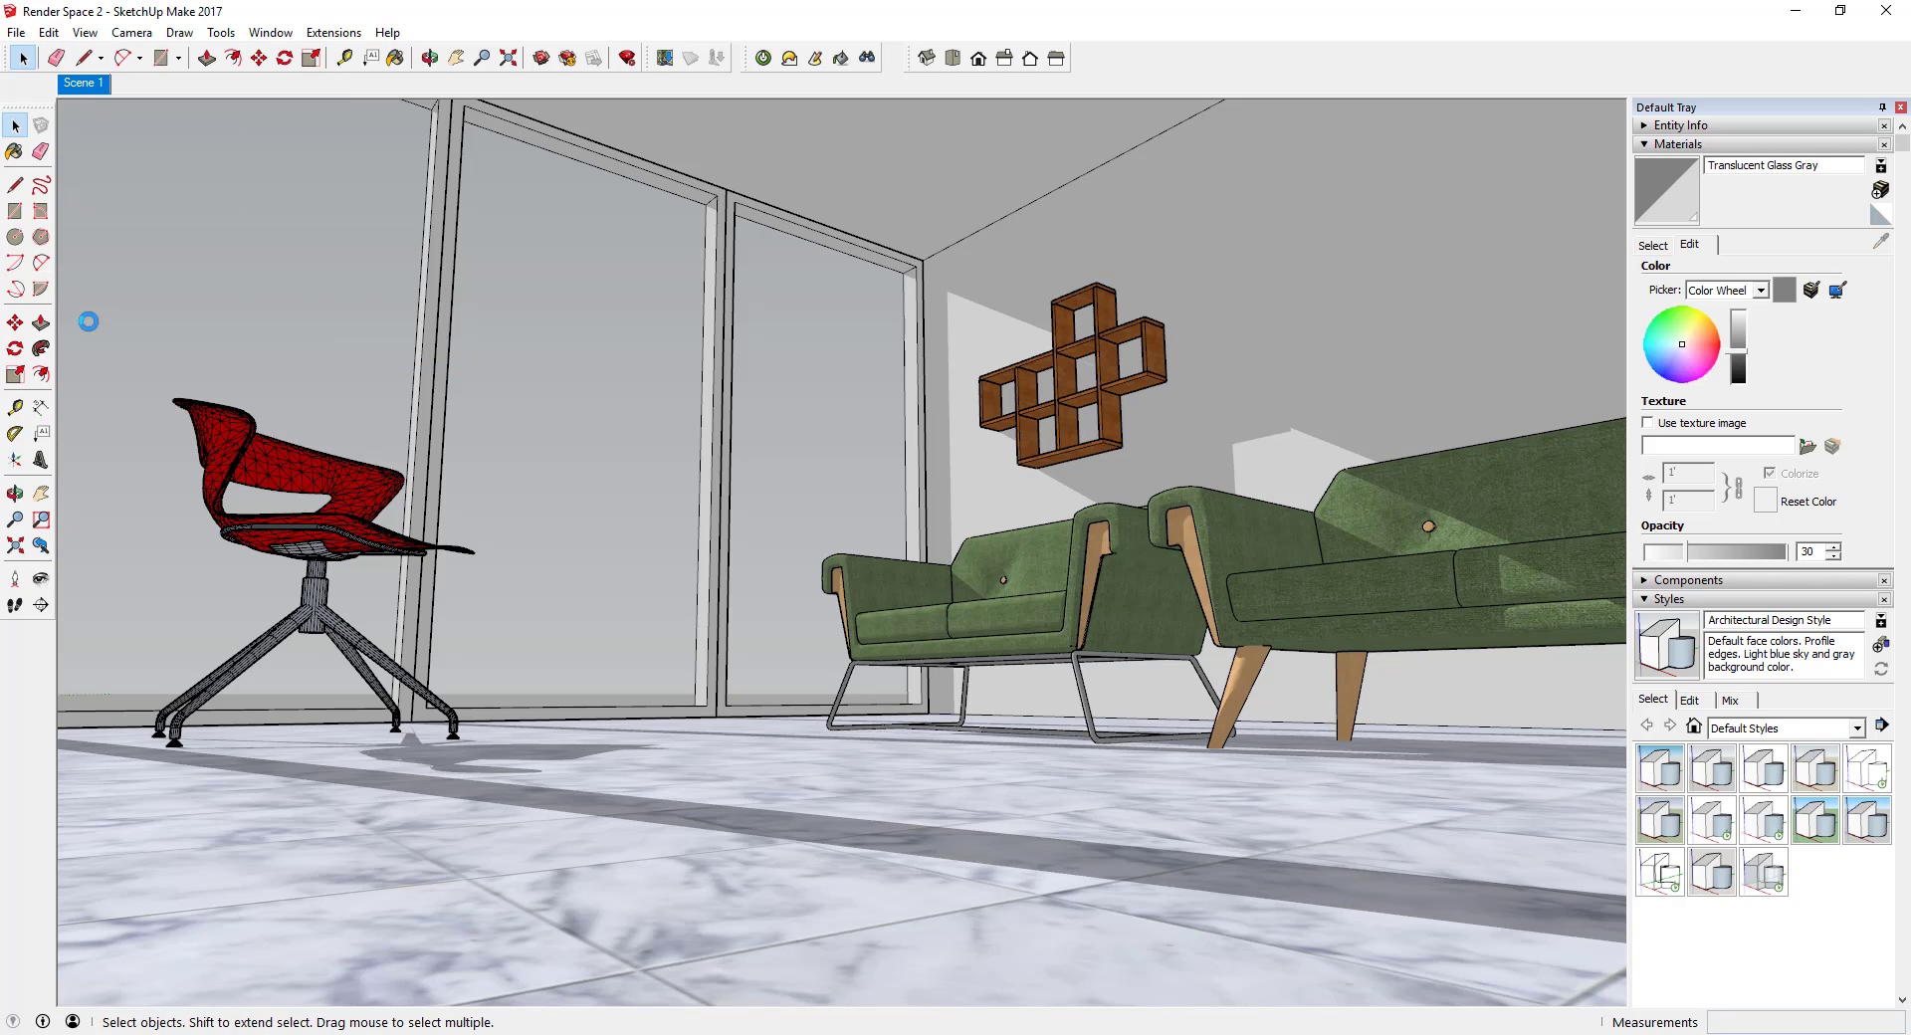
left_click(41, 580)
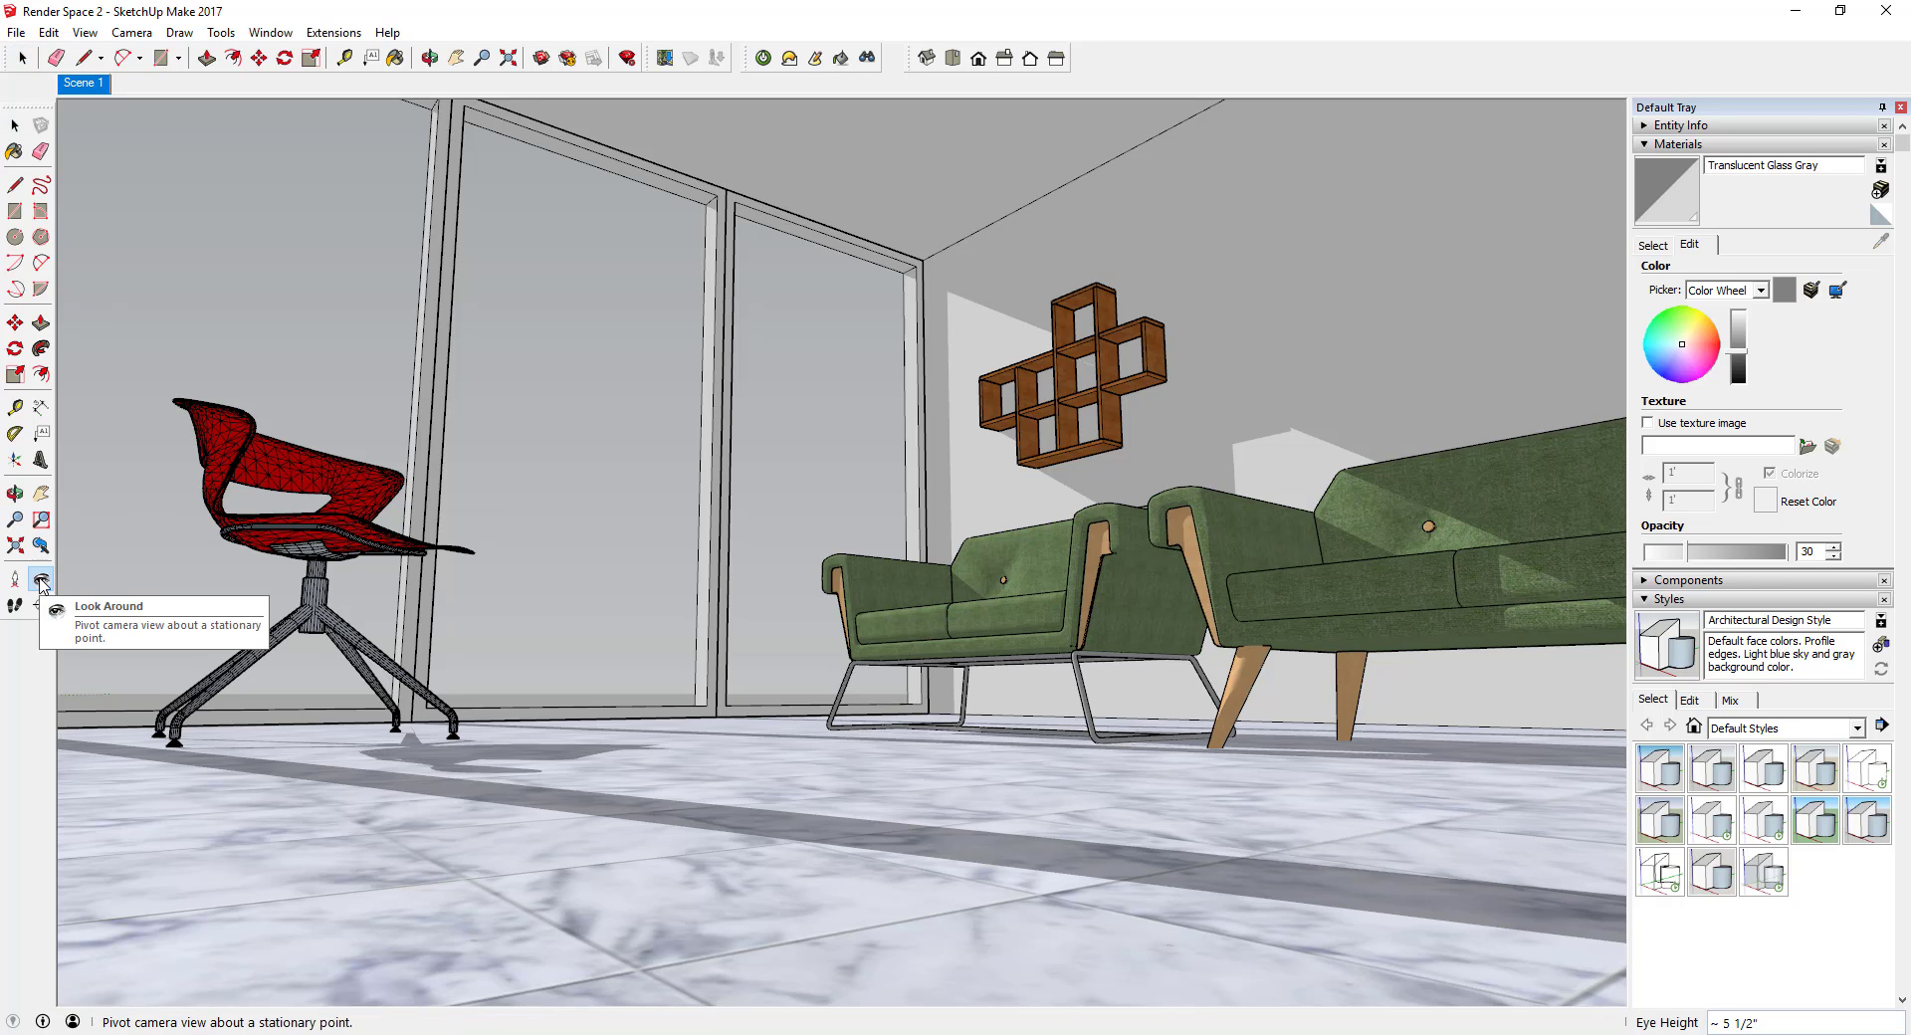
left_click_drag(697, 538, 689, 449)
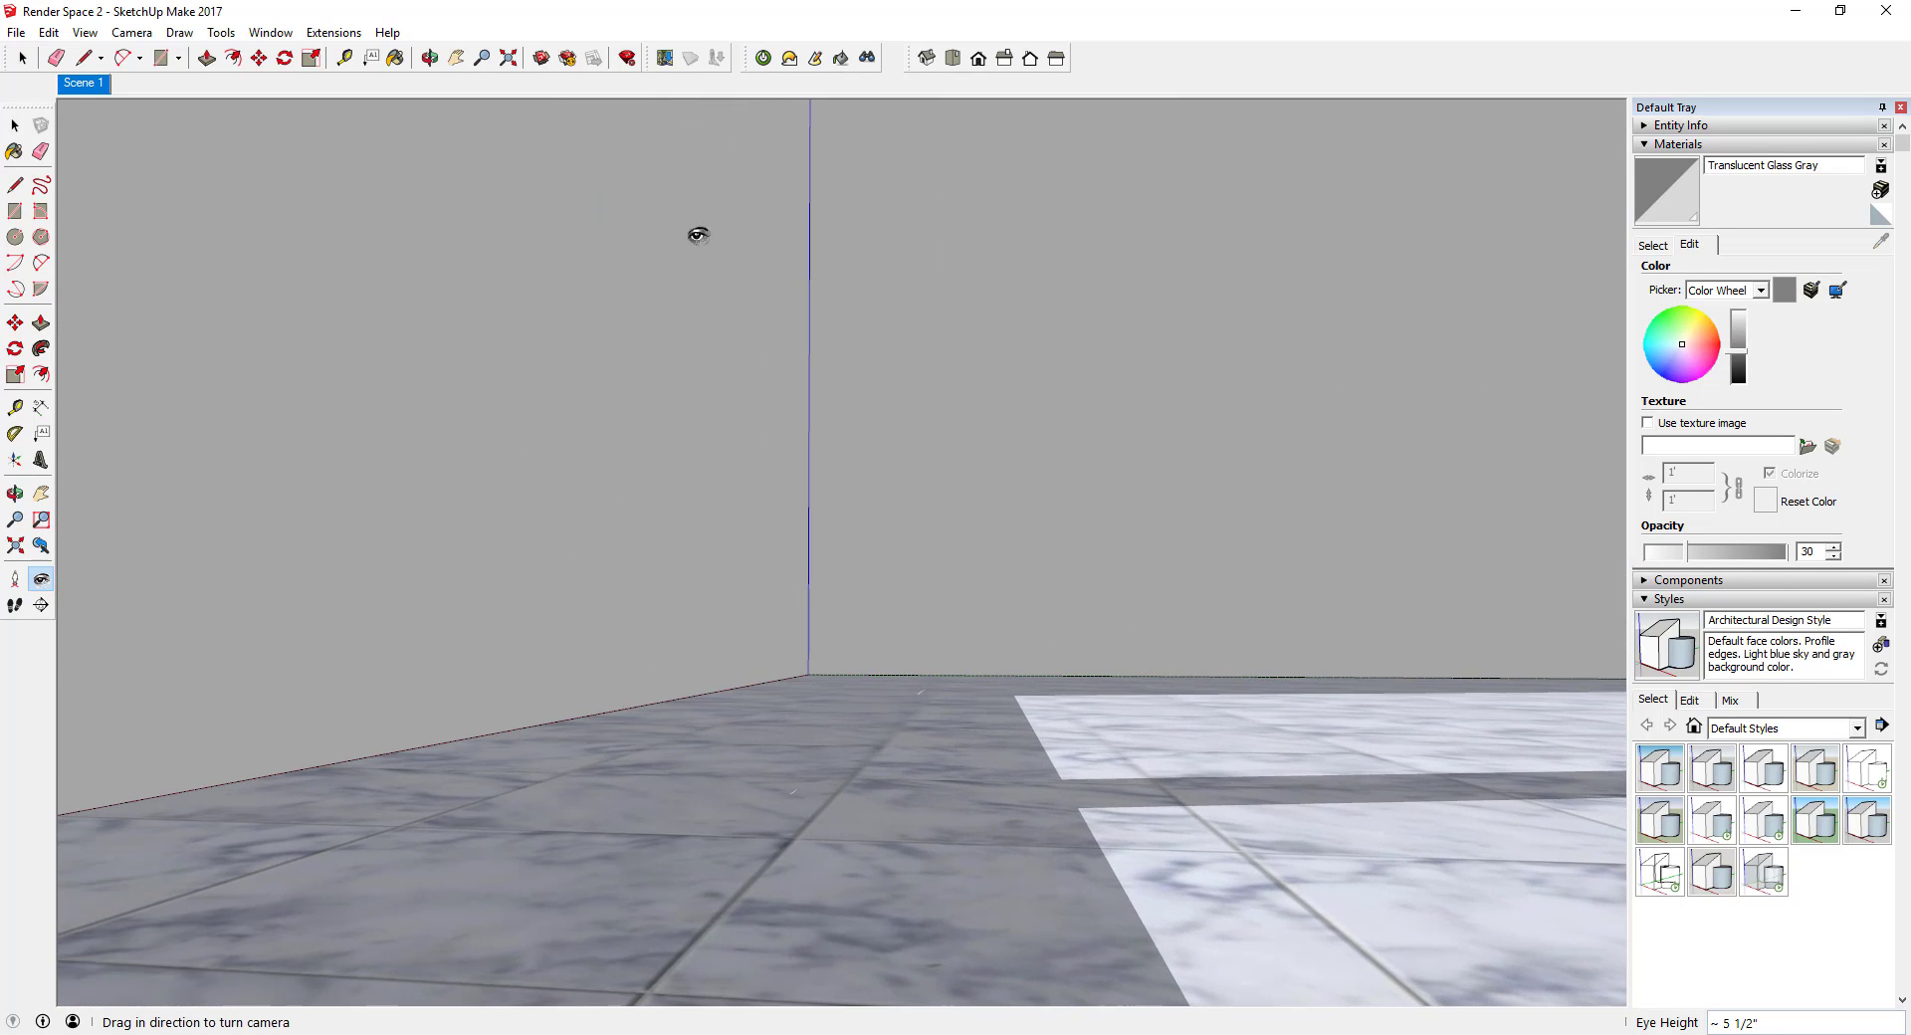
Step: Turn the camera back toward the red chair, green sofas and wall shelf, and update Scene 1 with this view
left_click_drag(518, 346, 1322, 305)
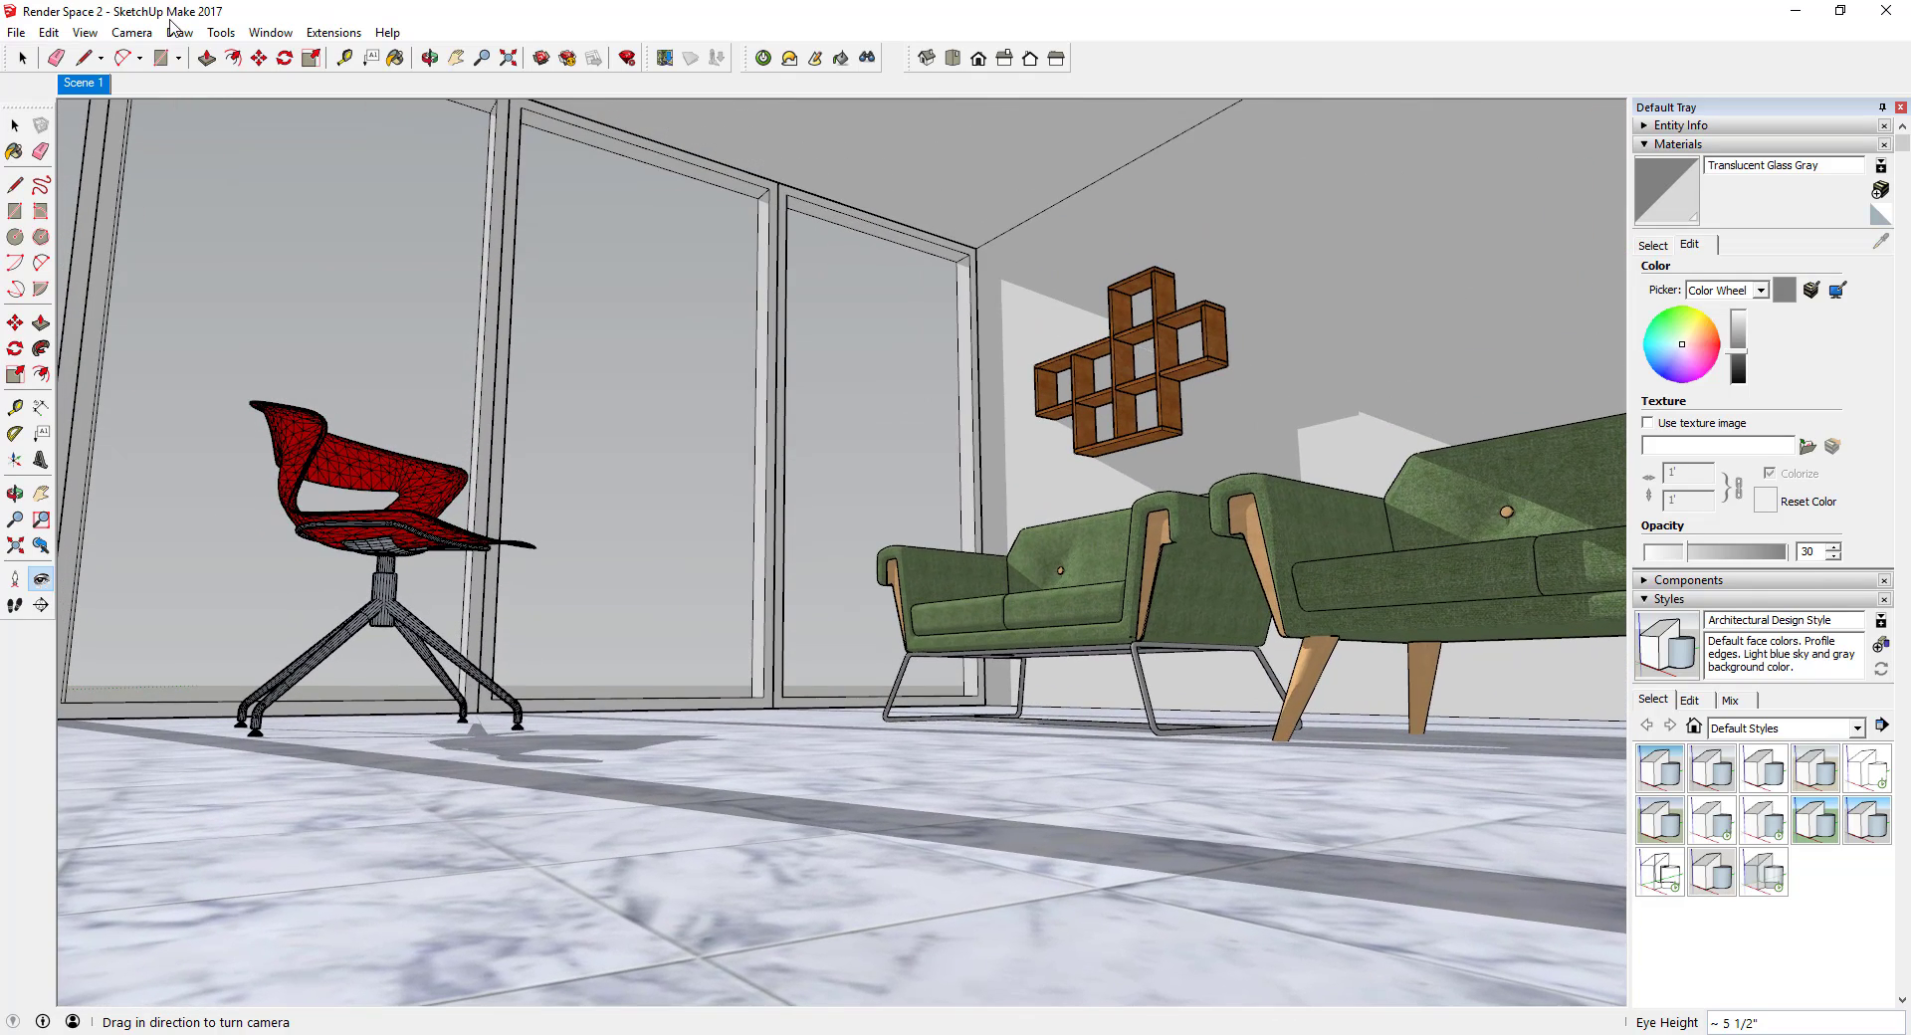
right_click(82, 83)
left_click(120, 170)
Step: Inspect the enclosed building from outside and return to the Scene 1 interior view
key("o")
middle_click_drag(1039, 497, 1208, 384)
scroll(1036, 363, "down", 6)
scroll(705, 336, "down", 6)
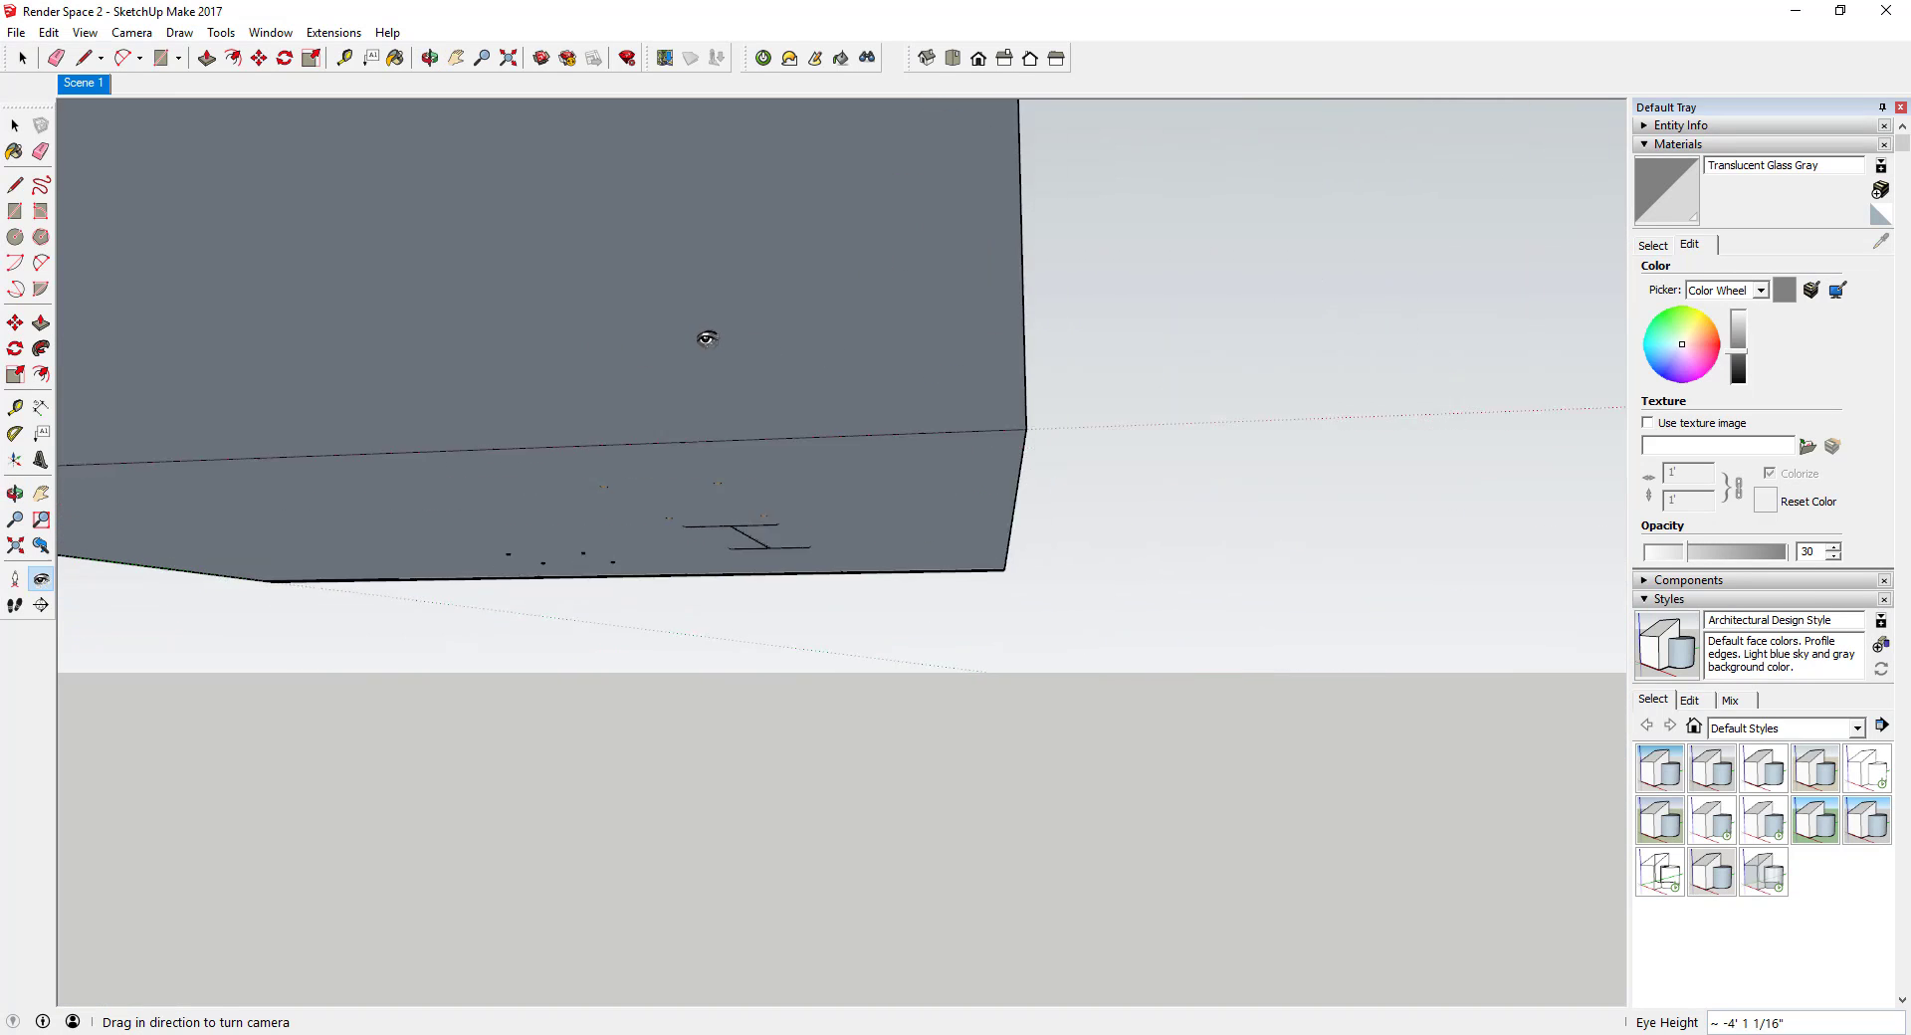
middle_click_drag(705, 336, 943, 388)
scroll(943, 388, "down", 3)
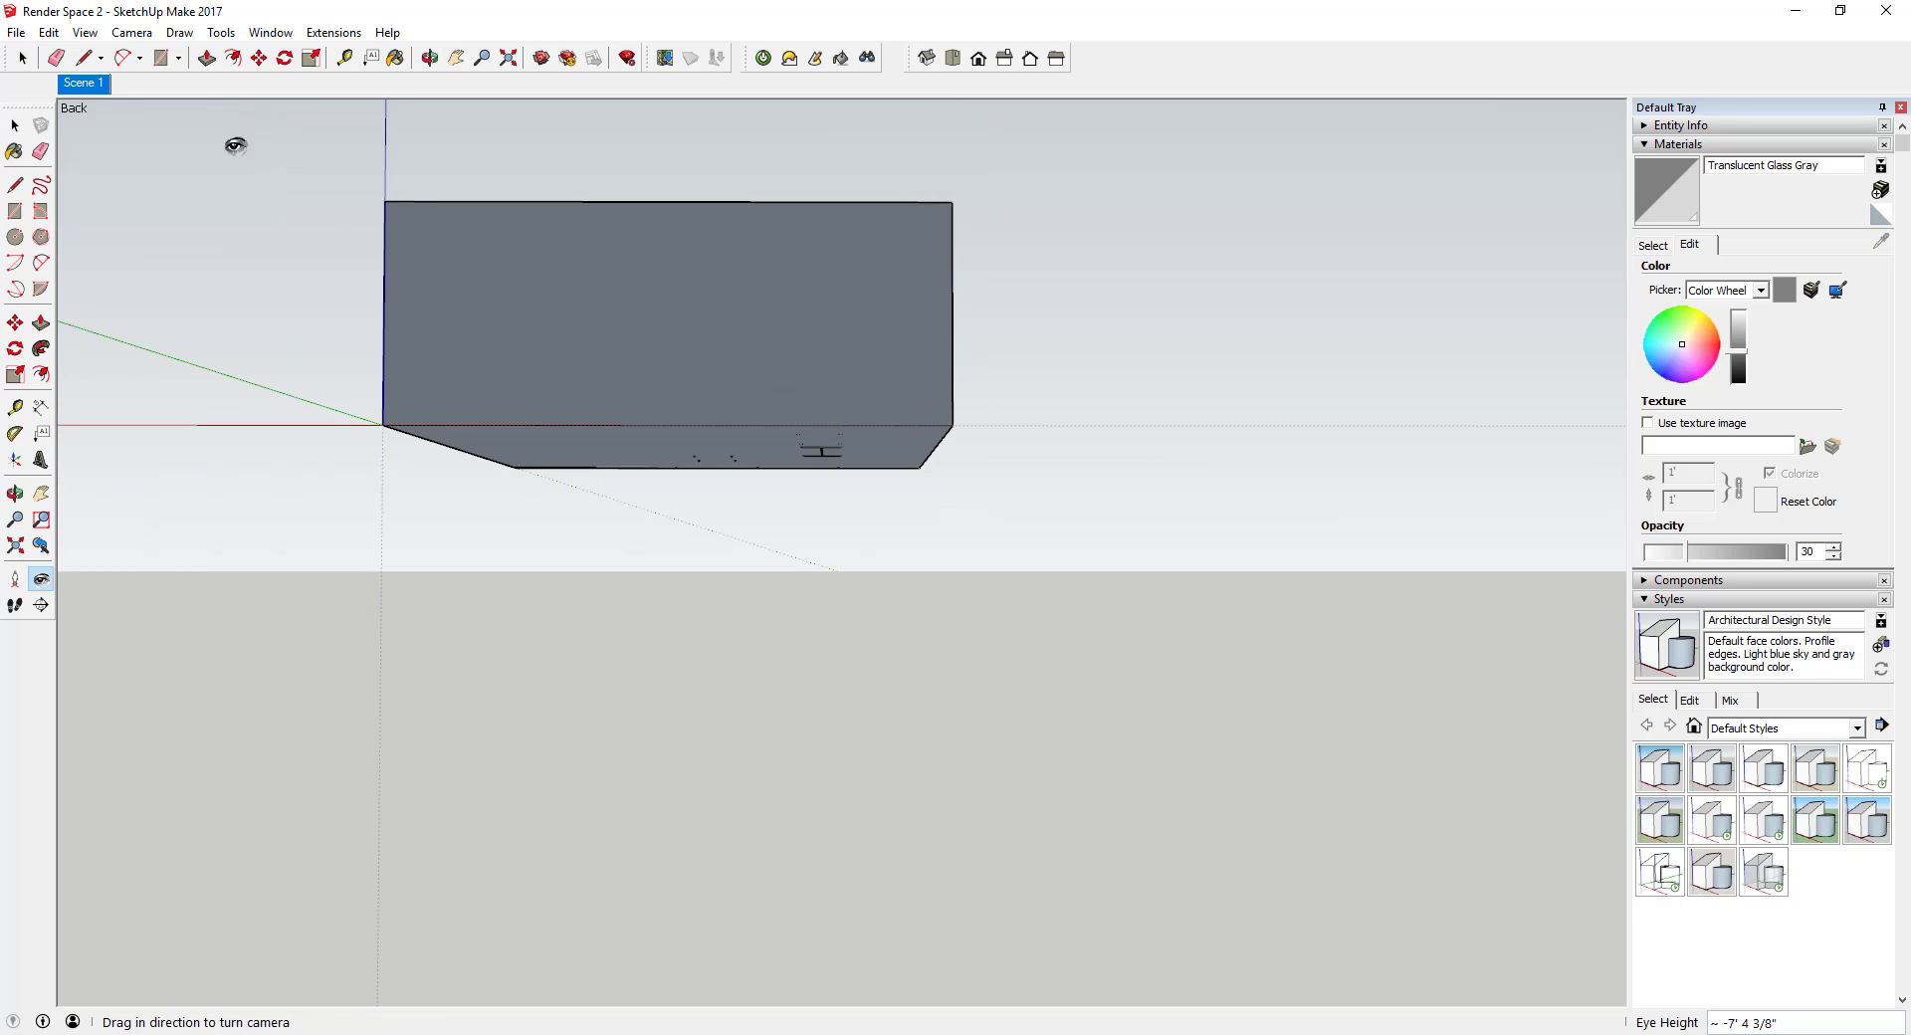
left_click(84, 83)
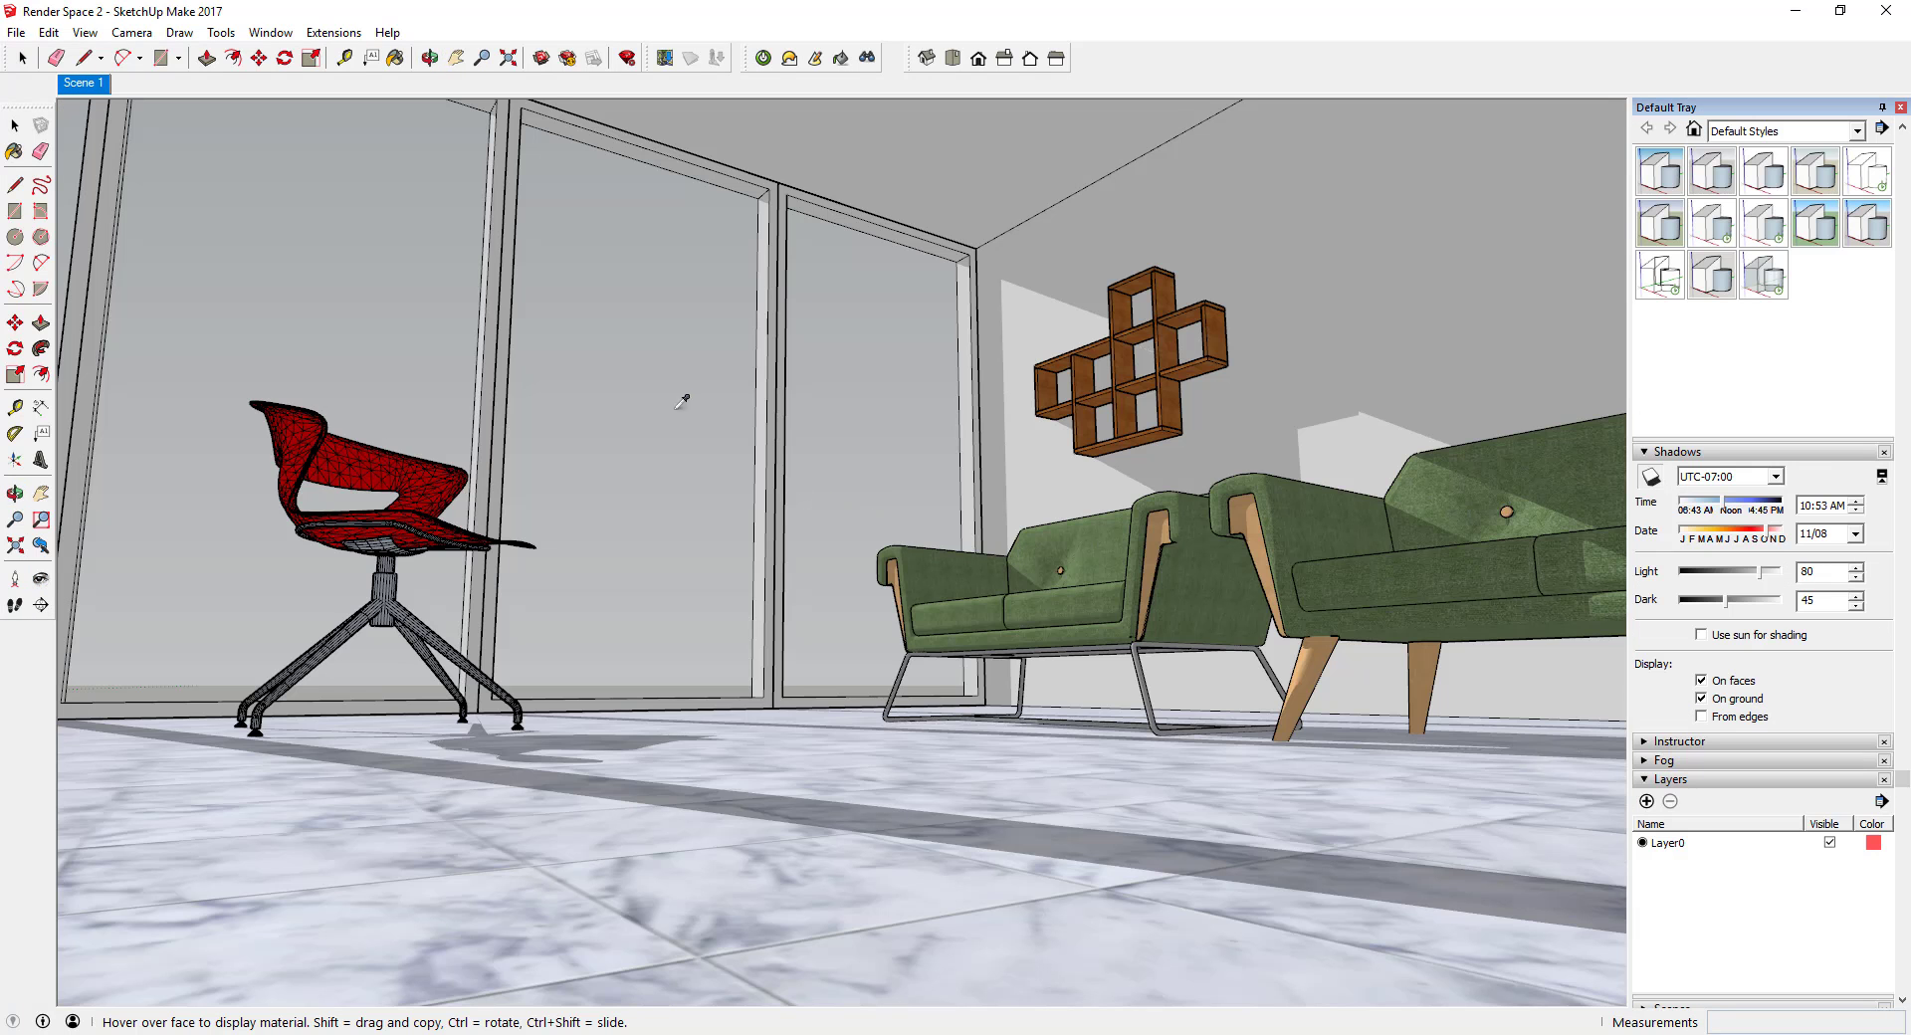
Step: Run a test render of the current view with the 01. Prelim preset and discard the image
left_click(764, 63)
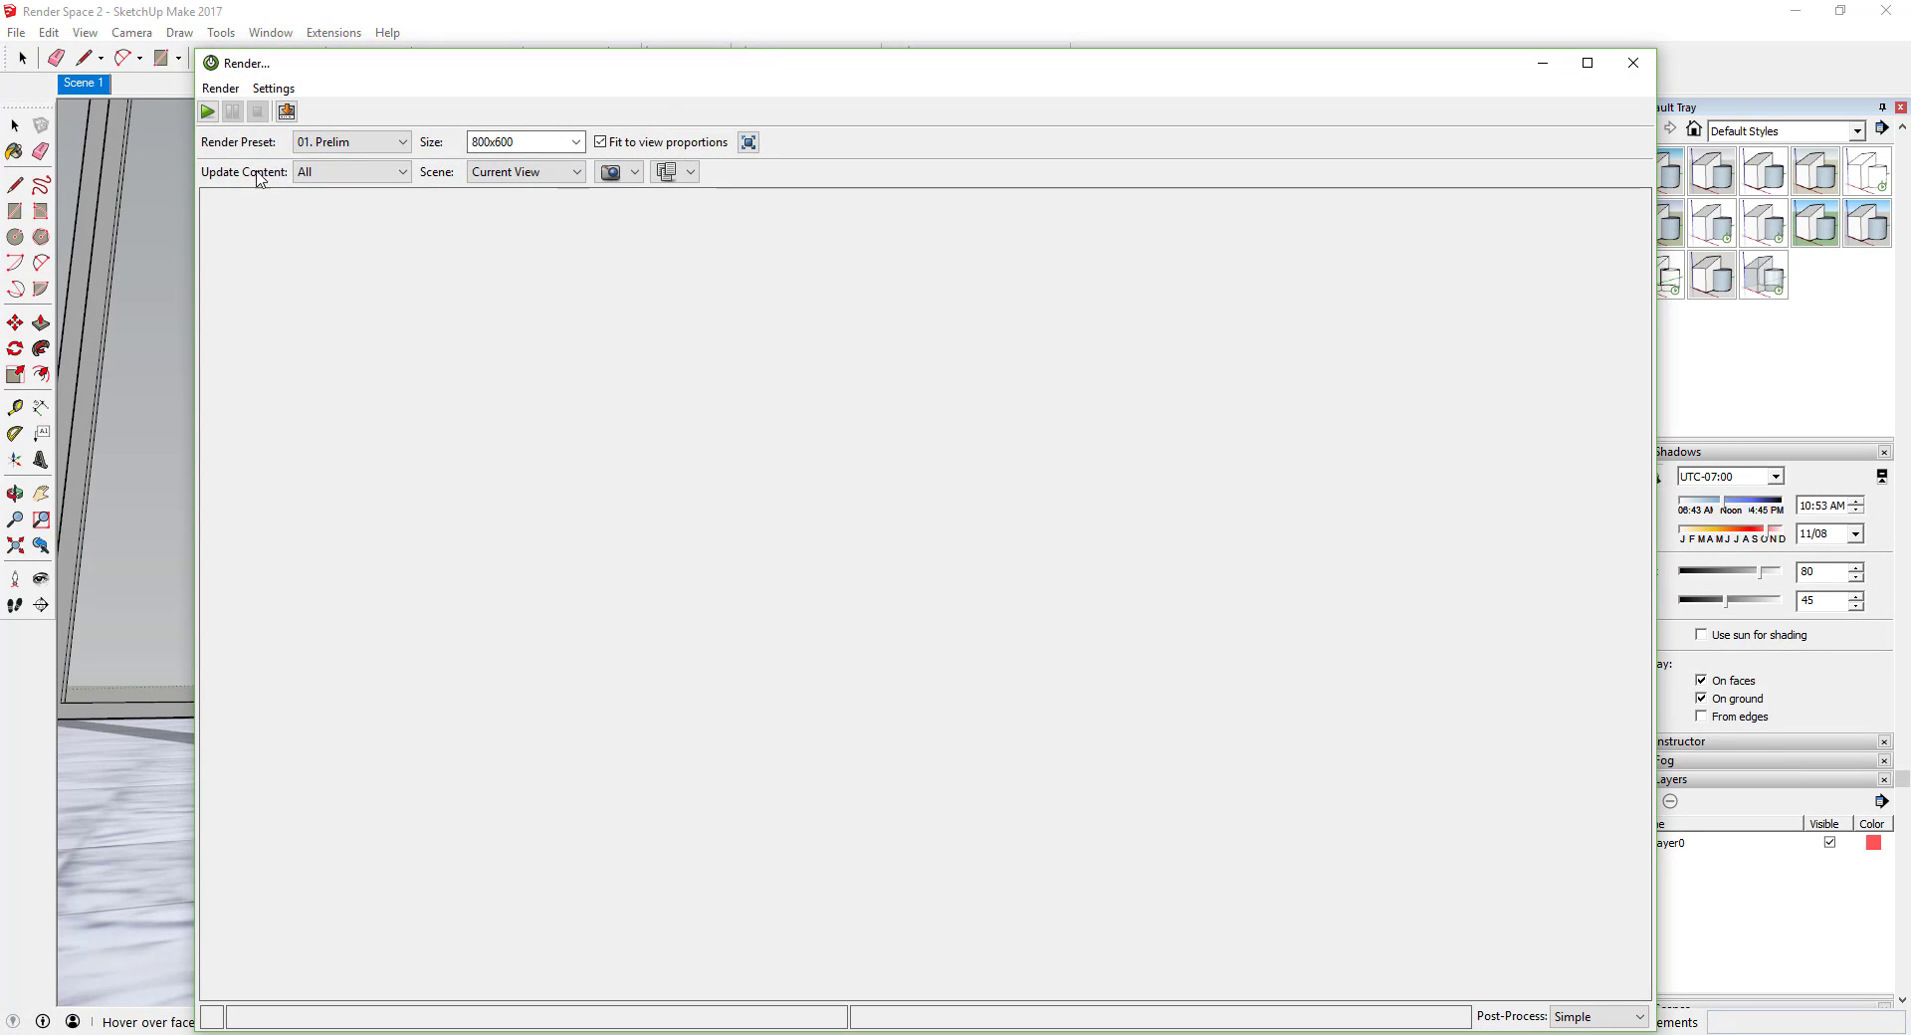
left_click(360, 142)
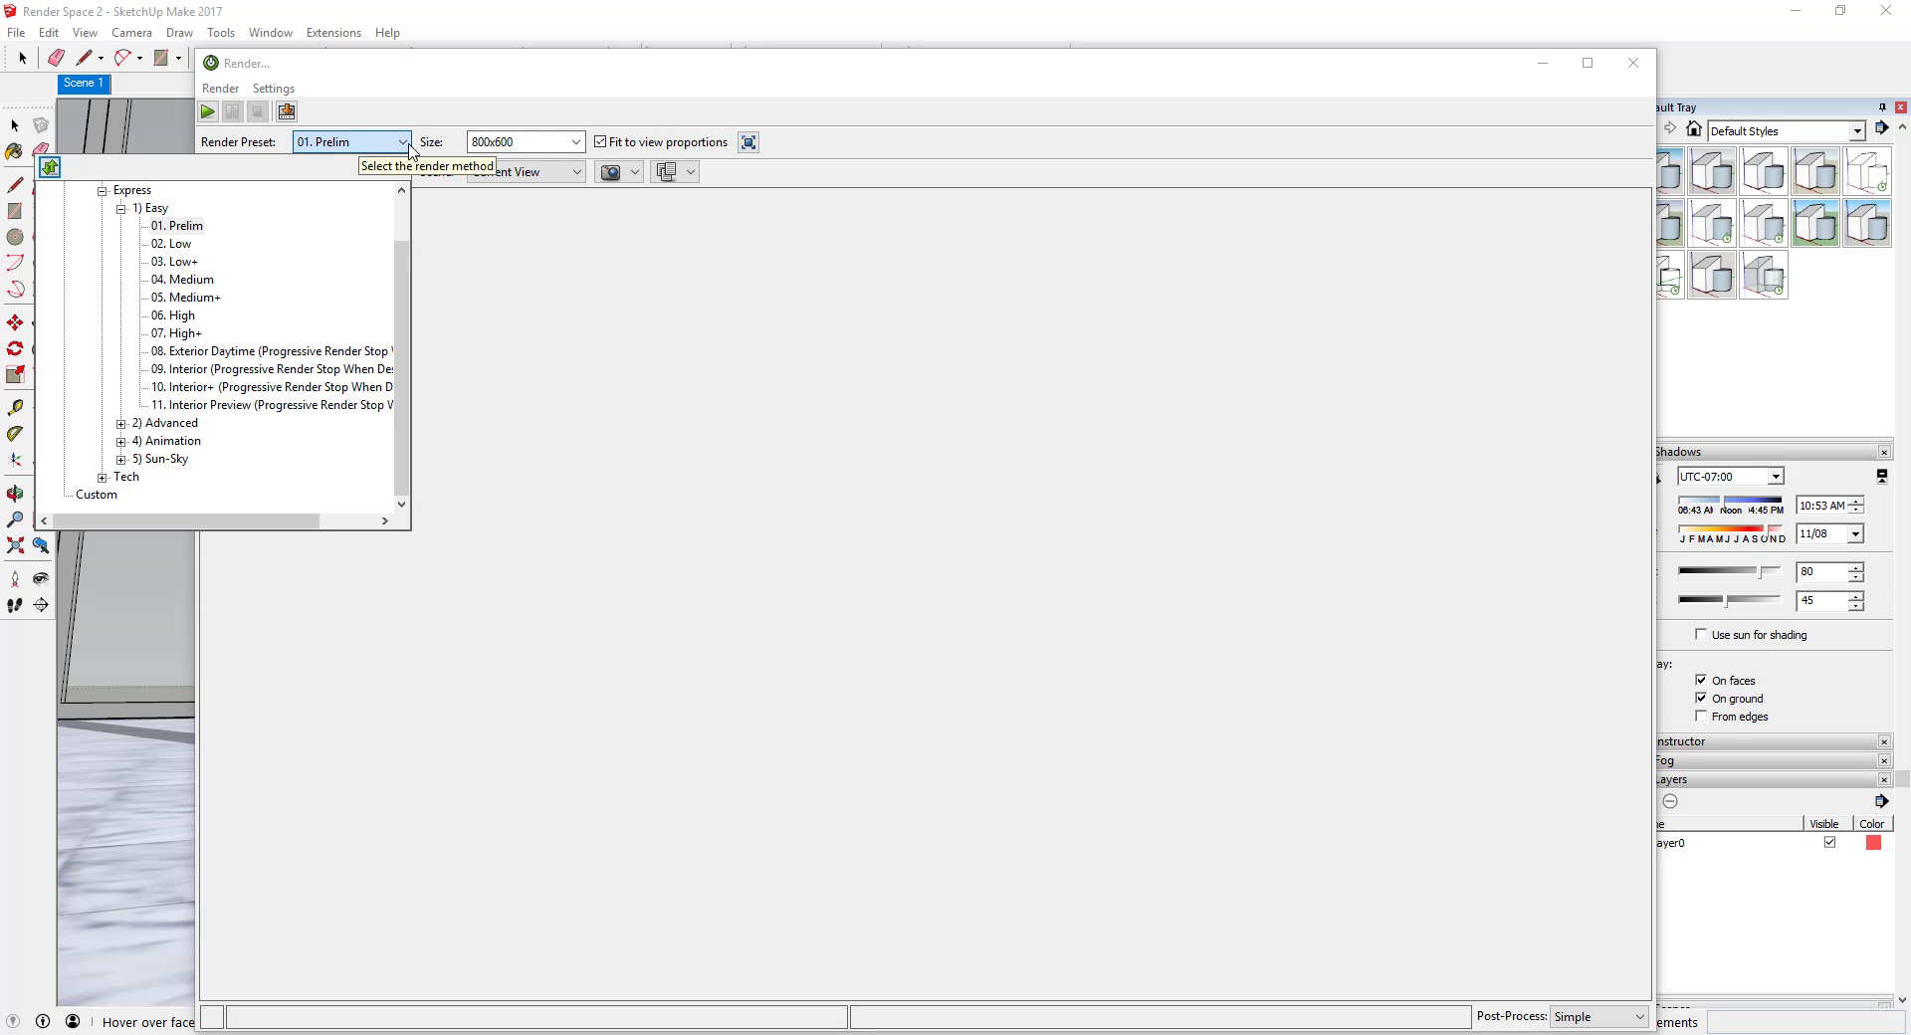
left_click(184, 226)
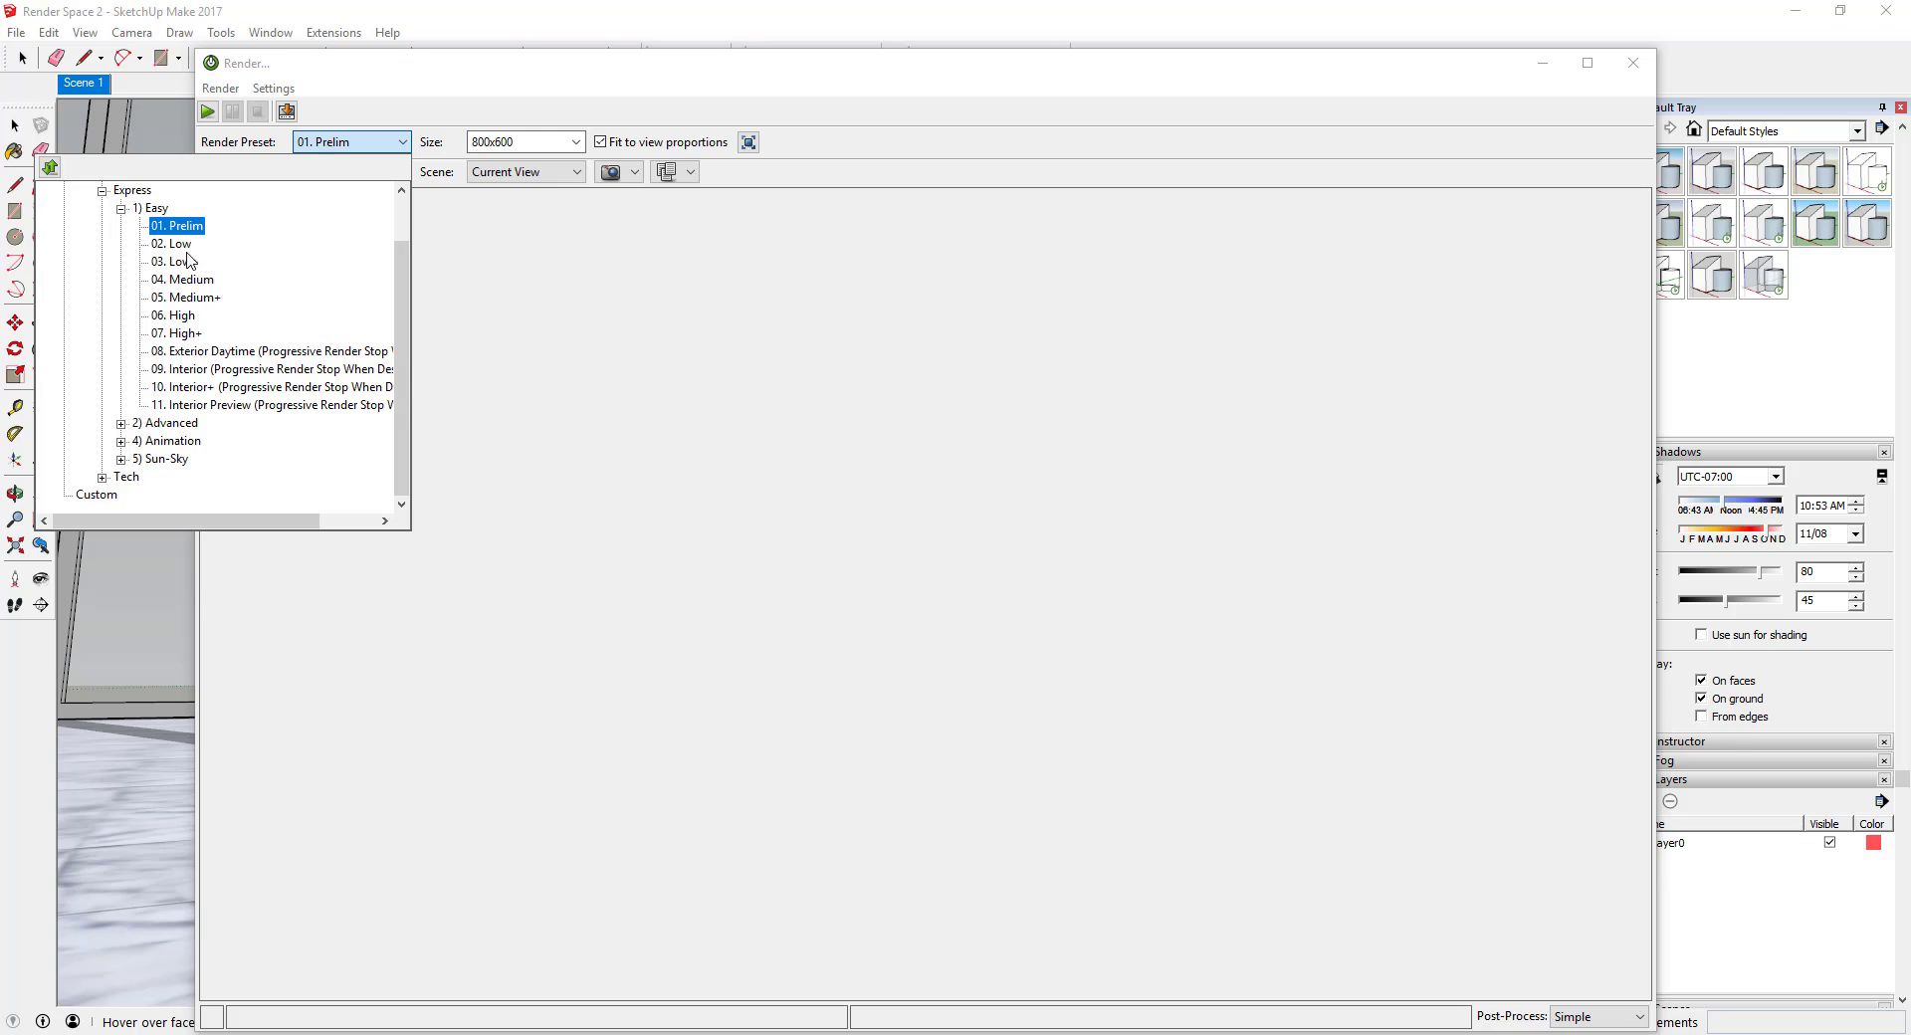
left_click(612, 438)
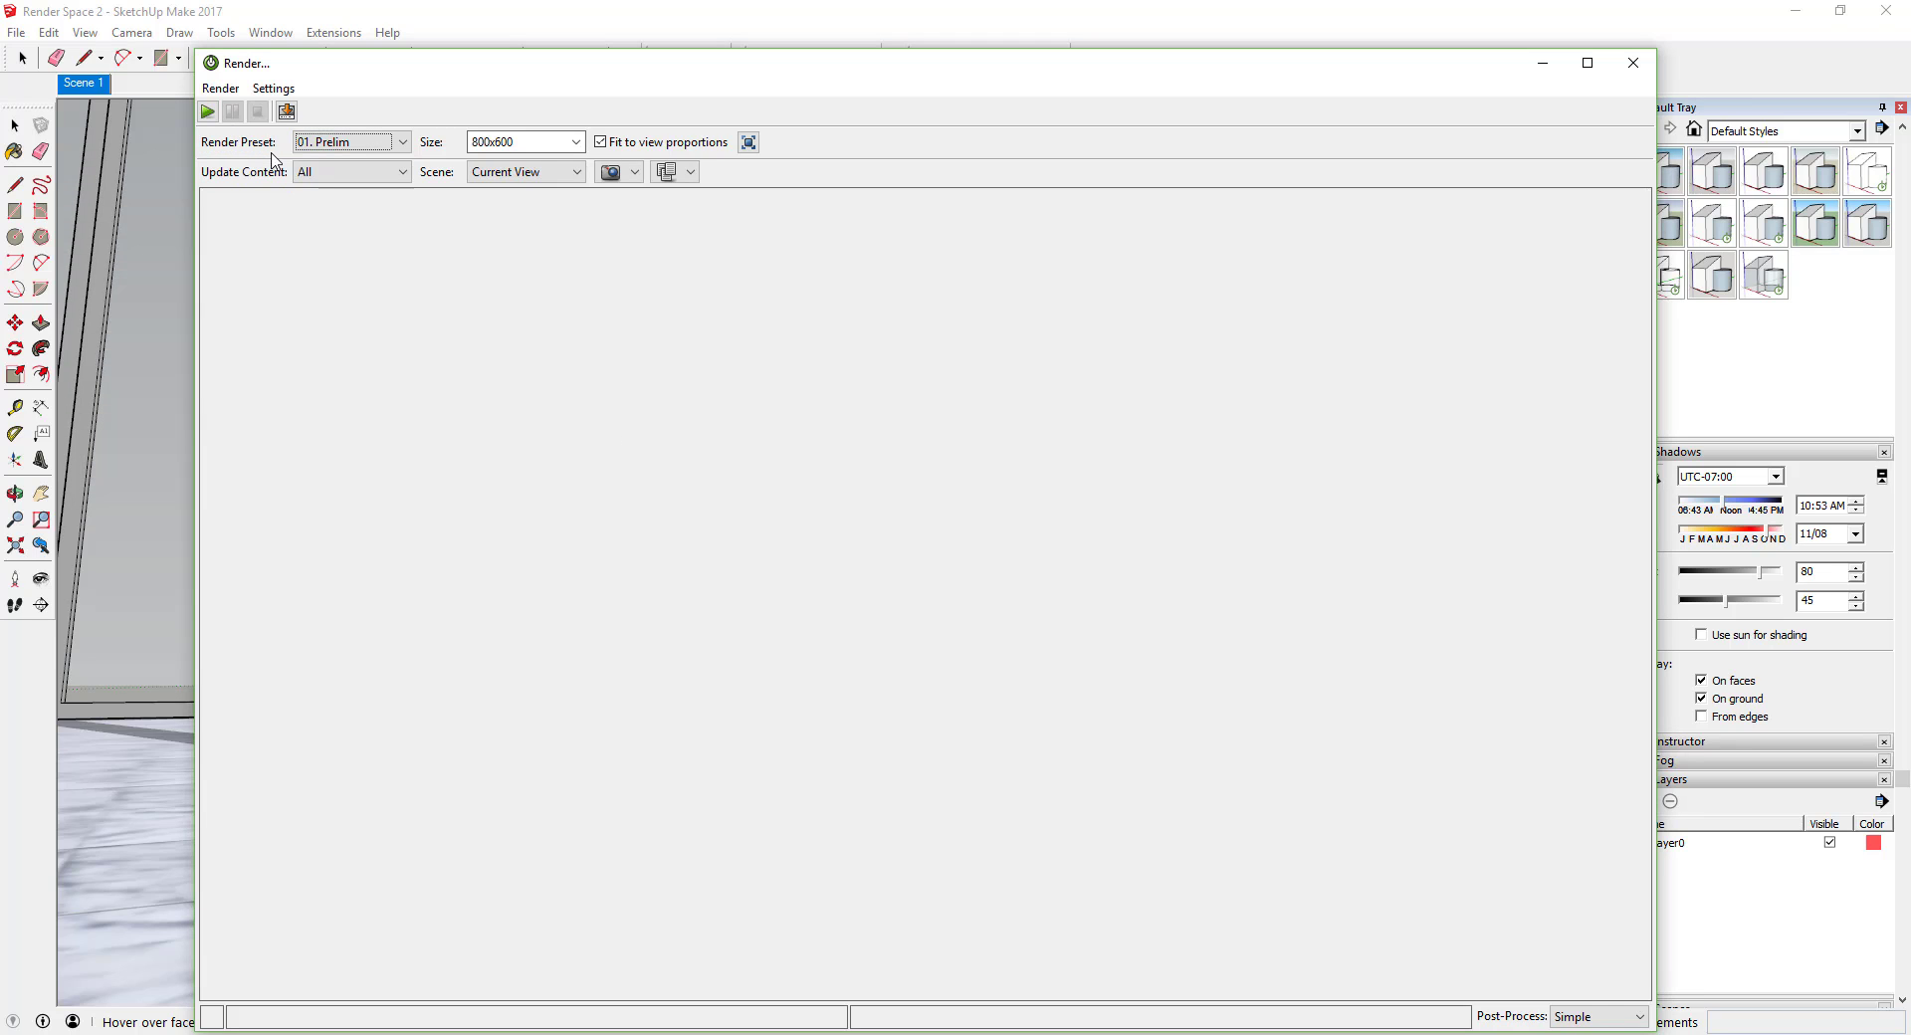
left_click(207, 110)
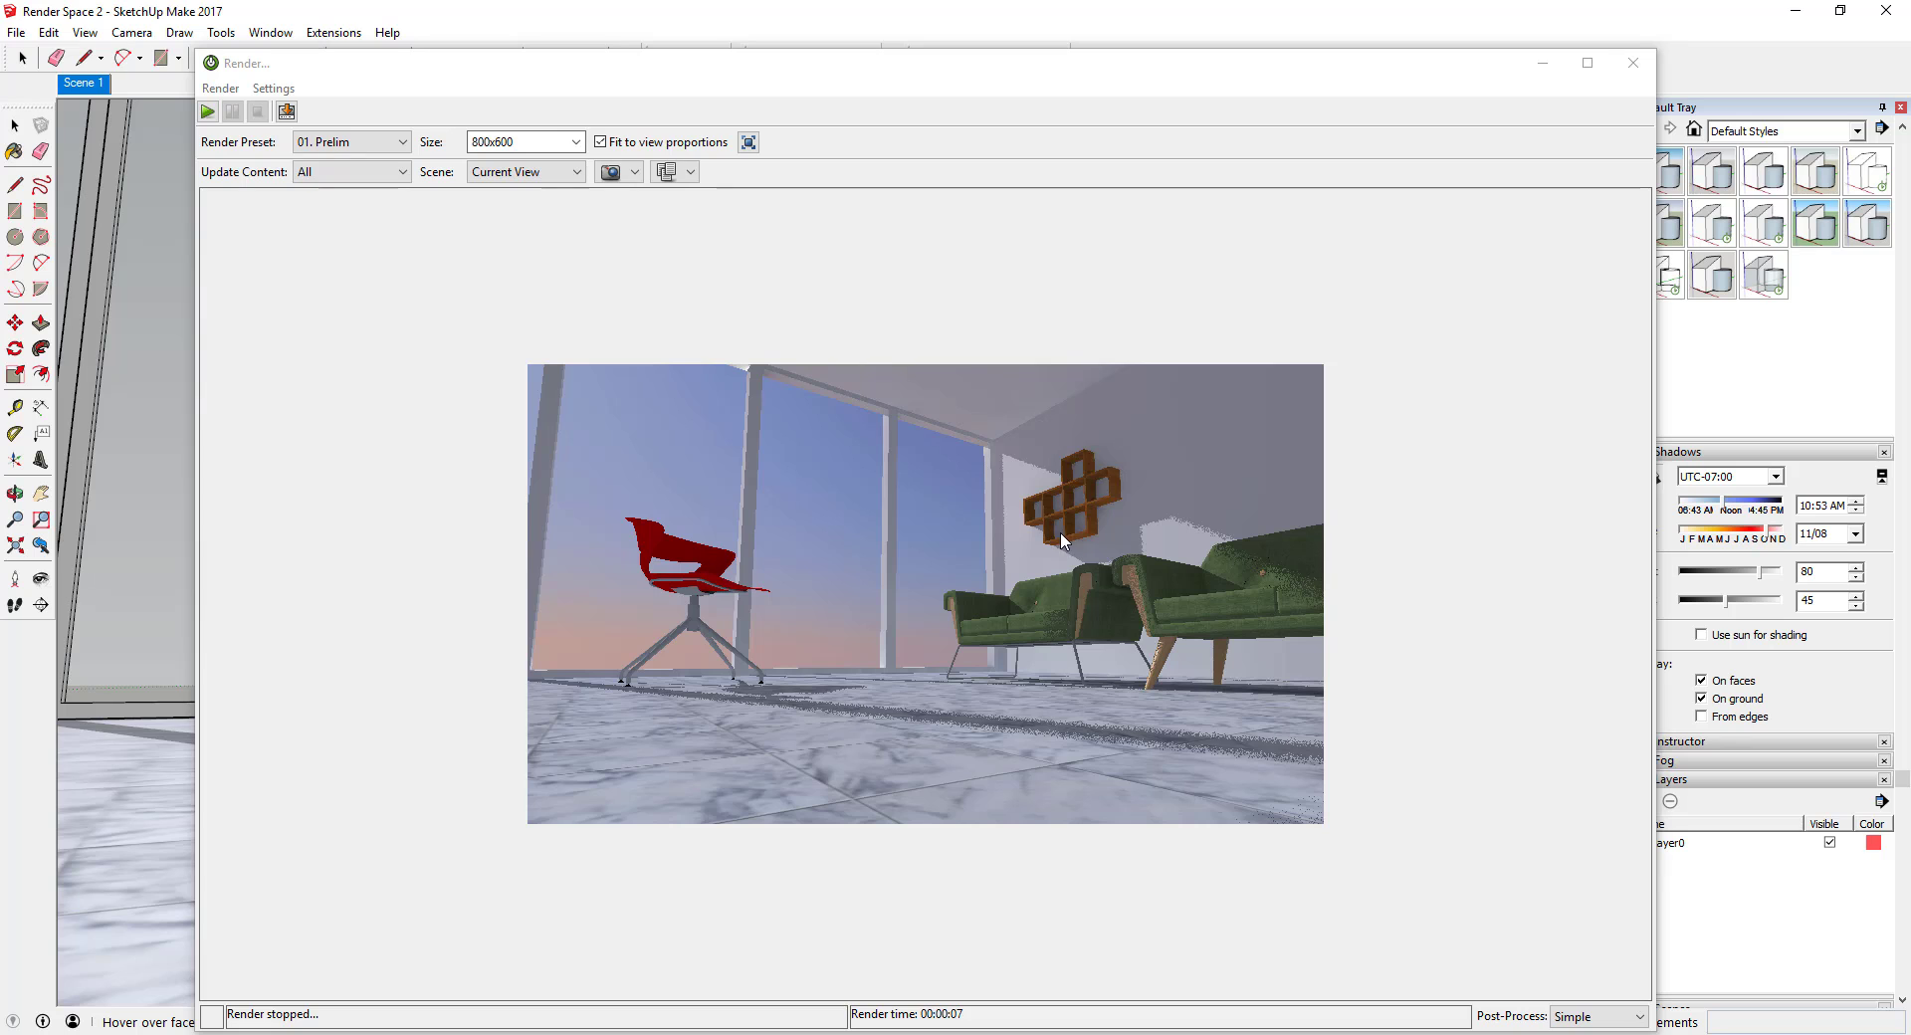
left_click(1632, 63)
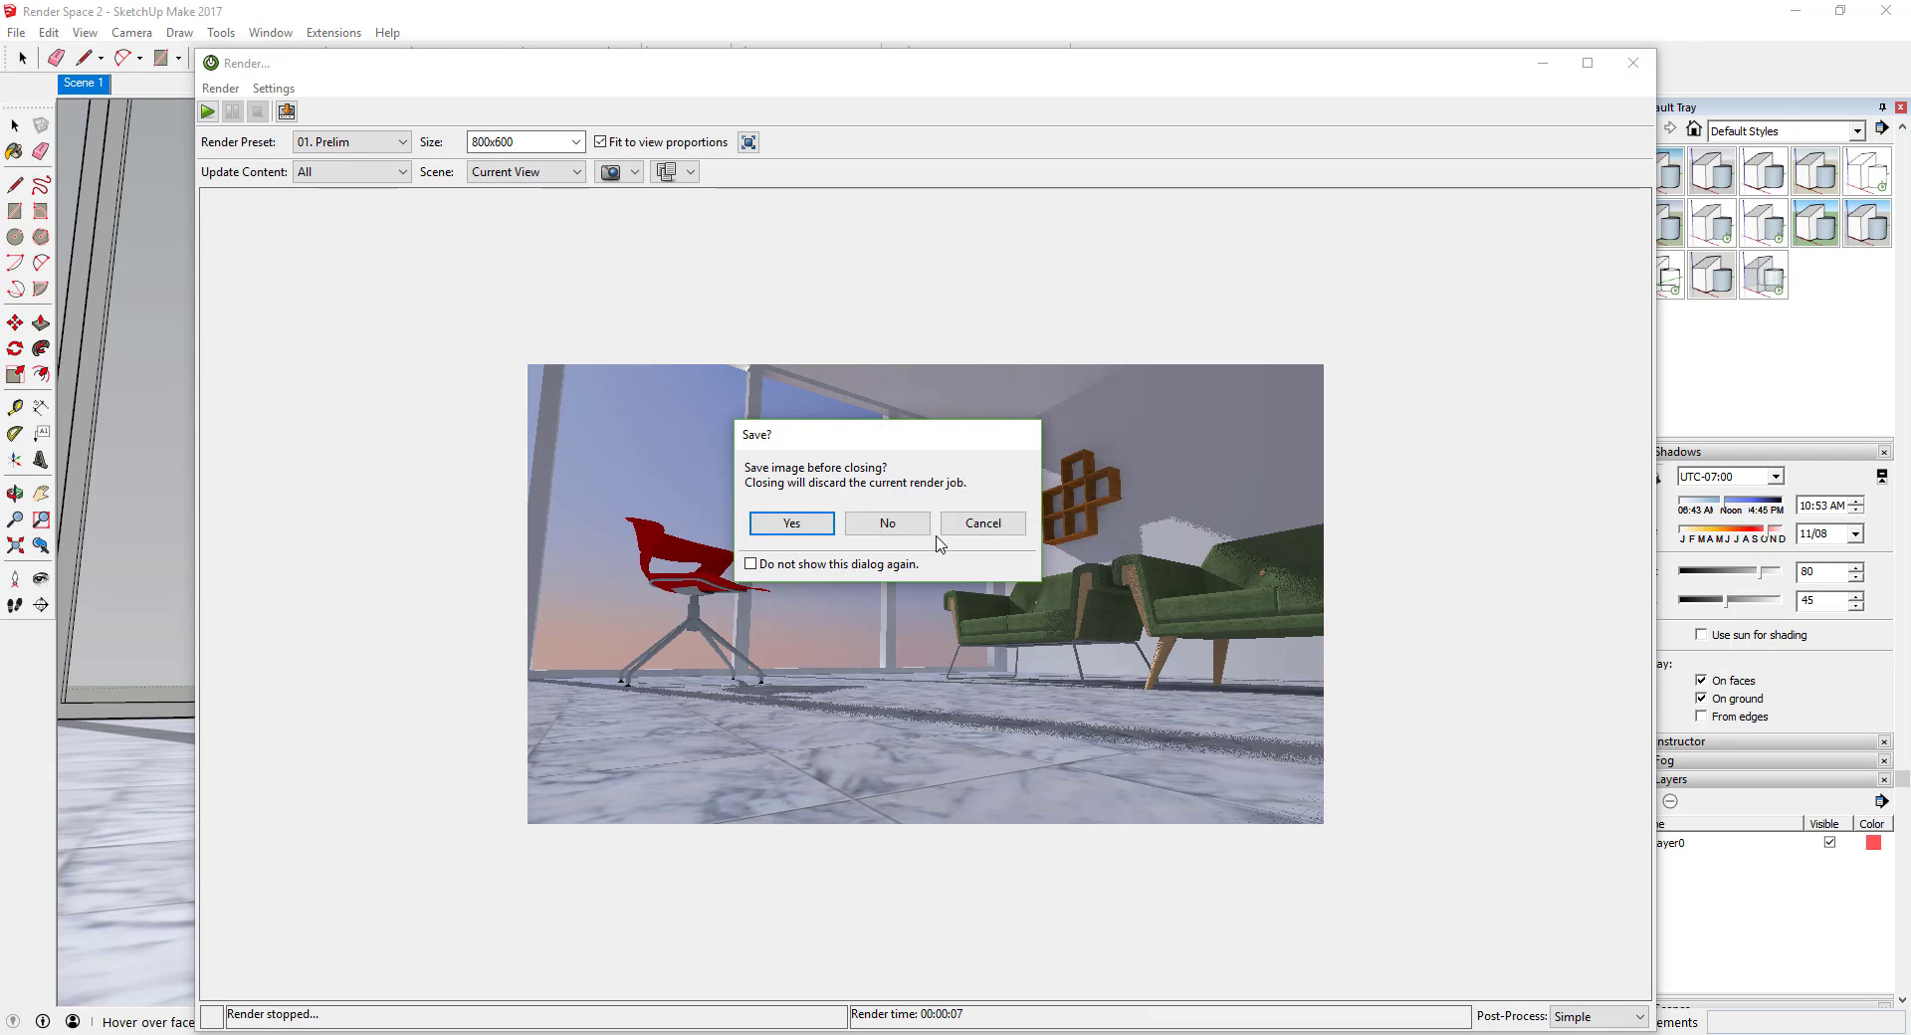
left_click(875, 526)
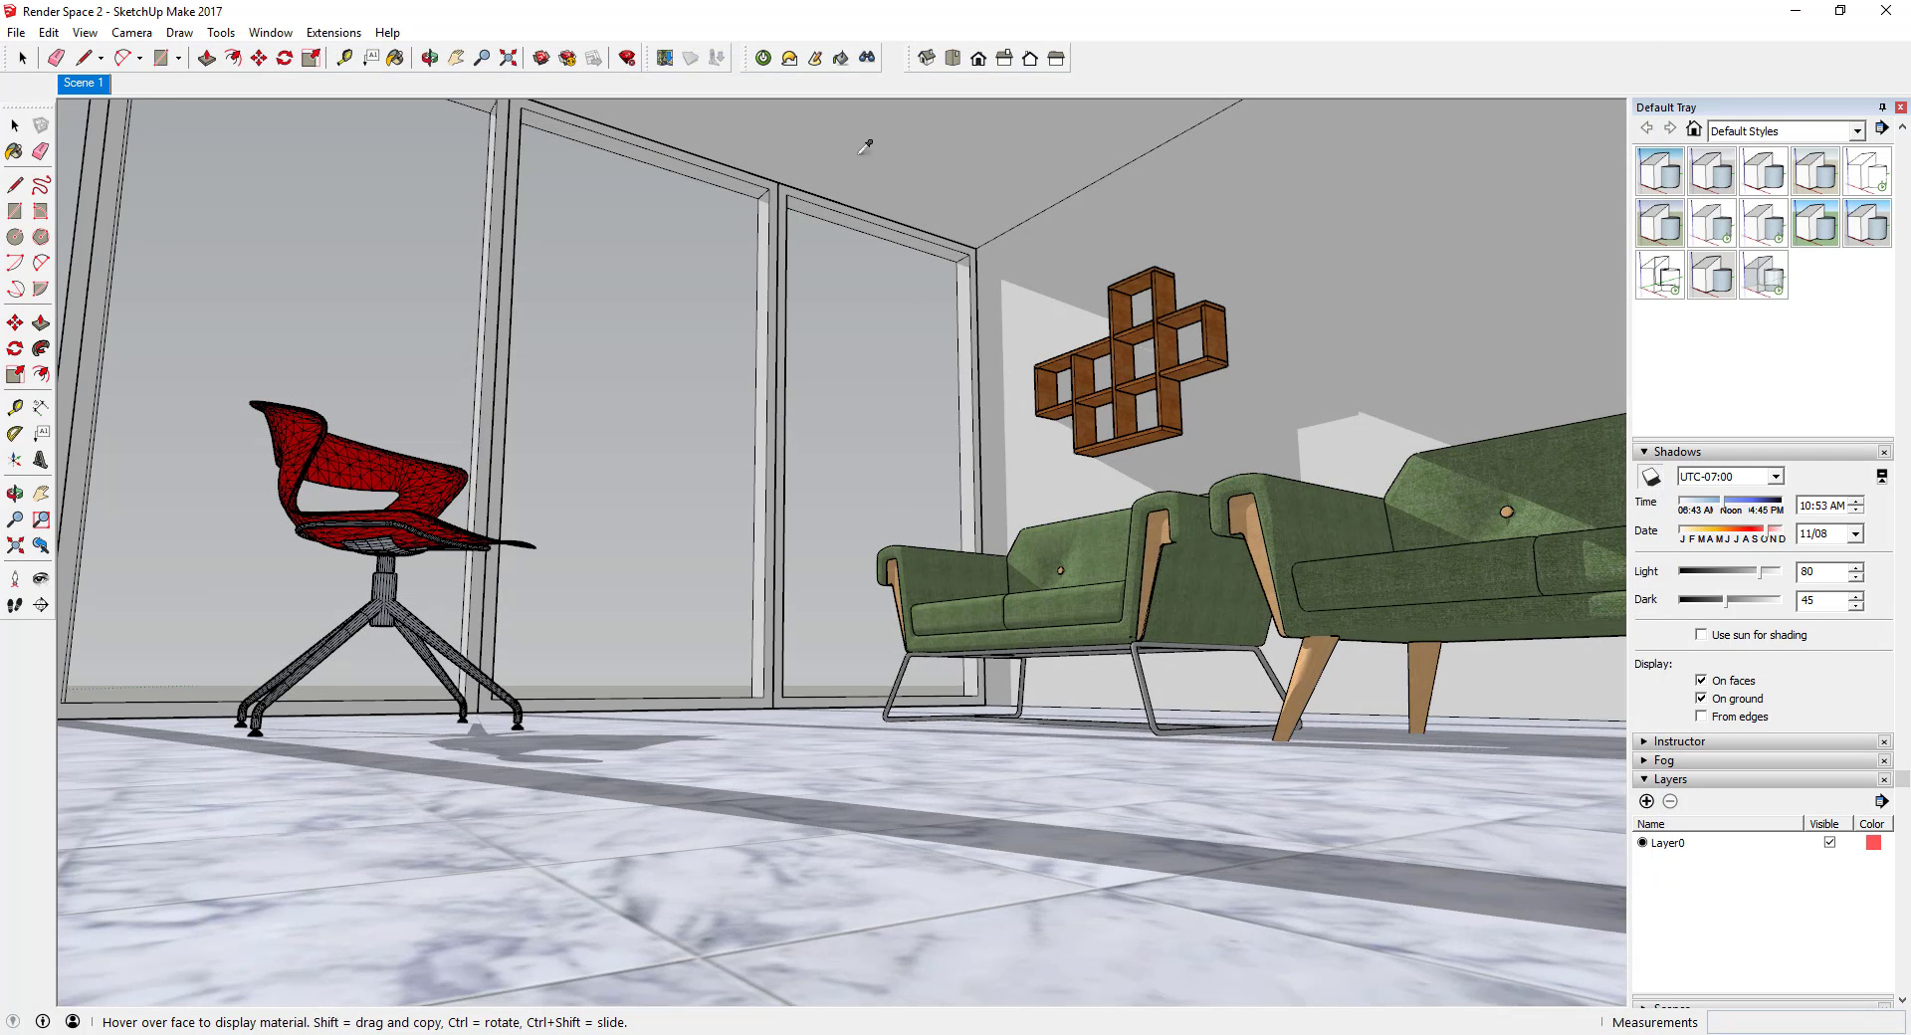
Step: Sample the window glazing's material in the render material editor and give it the Architectural Glass Common template
left_click(841, 60)
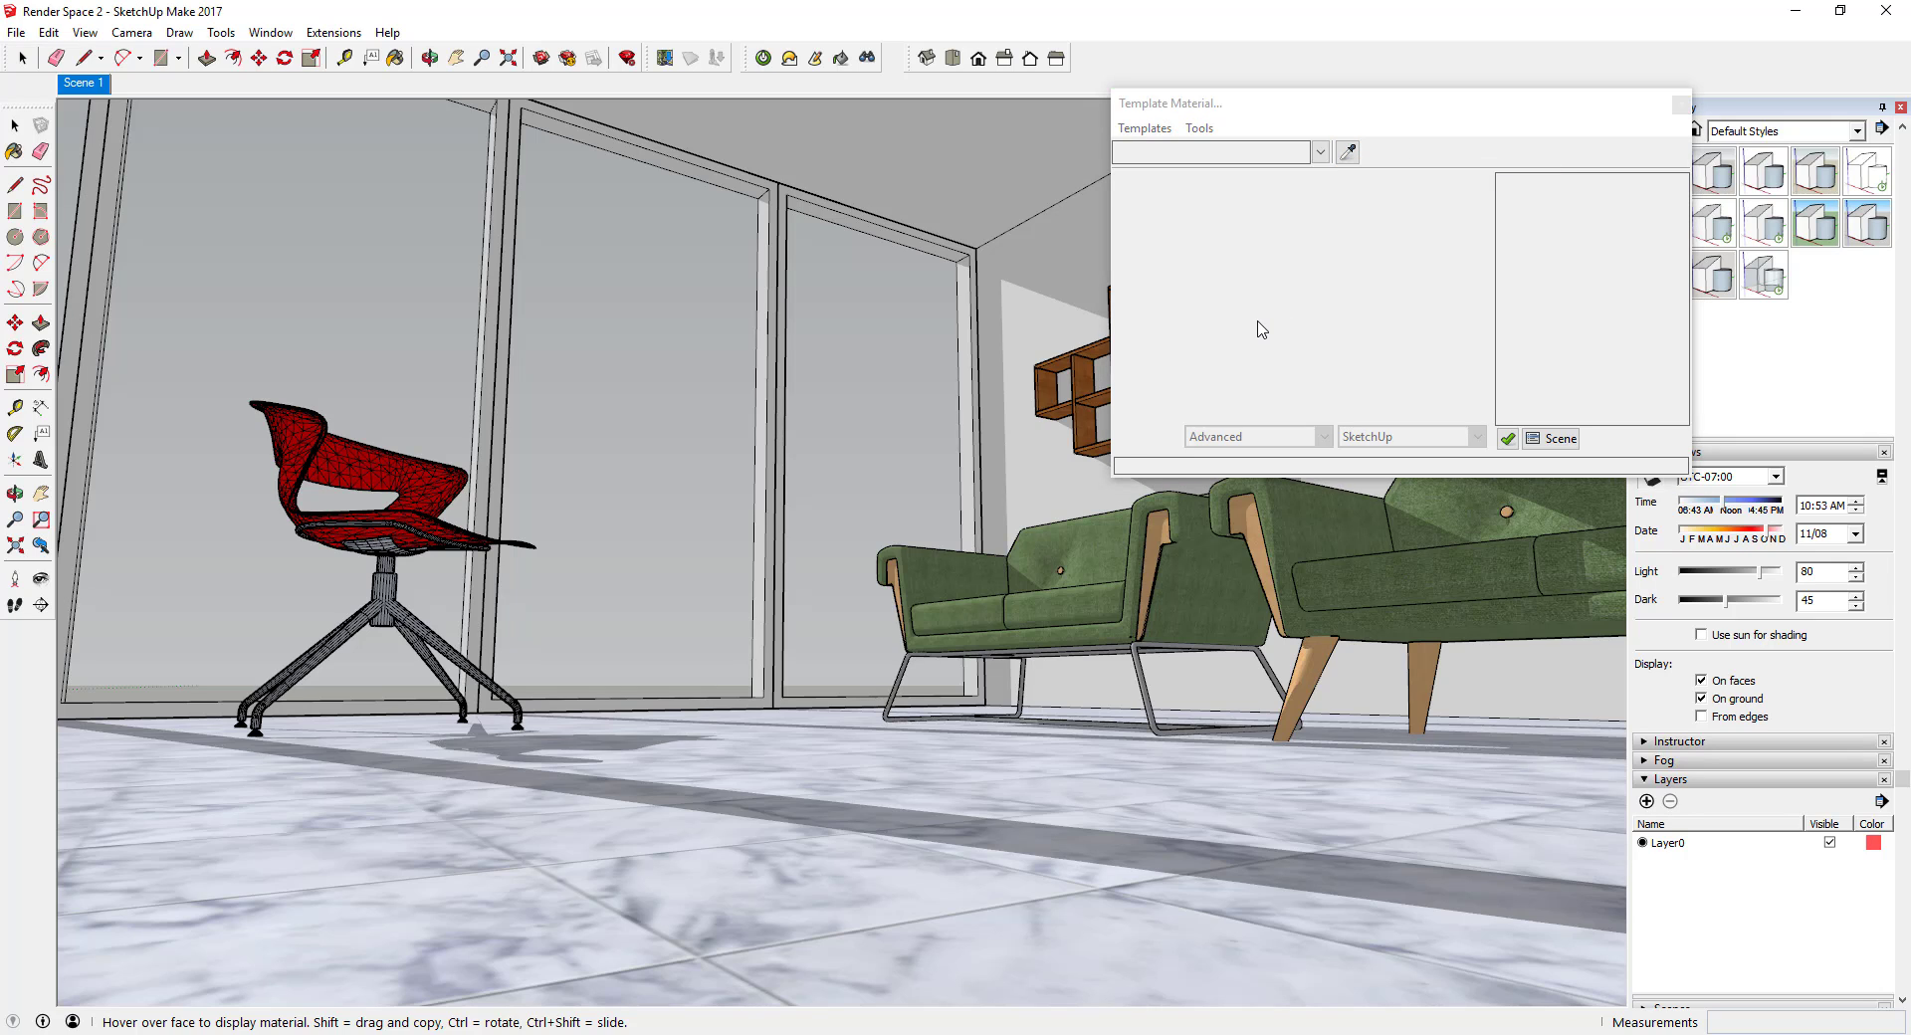
left_click(1348, 151)
left_click(616, 413)
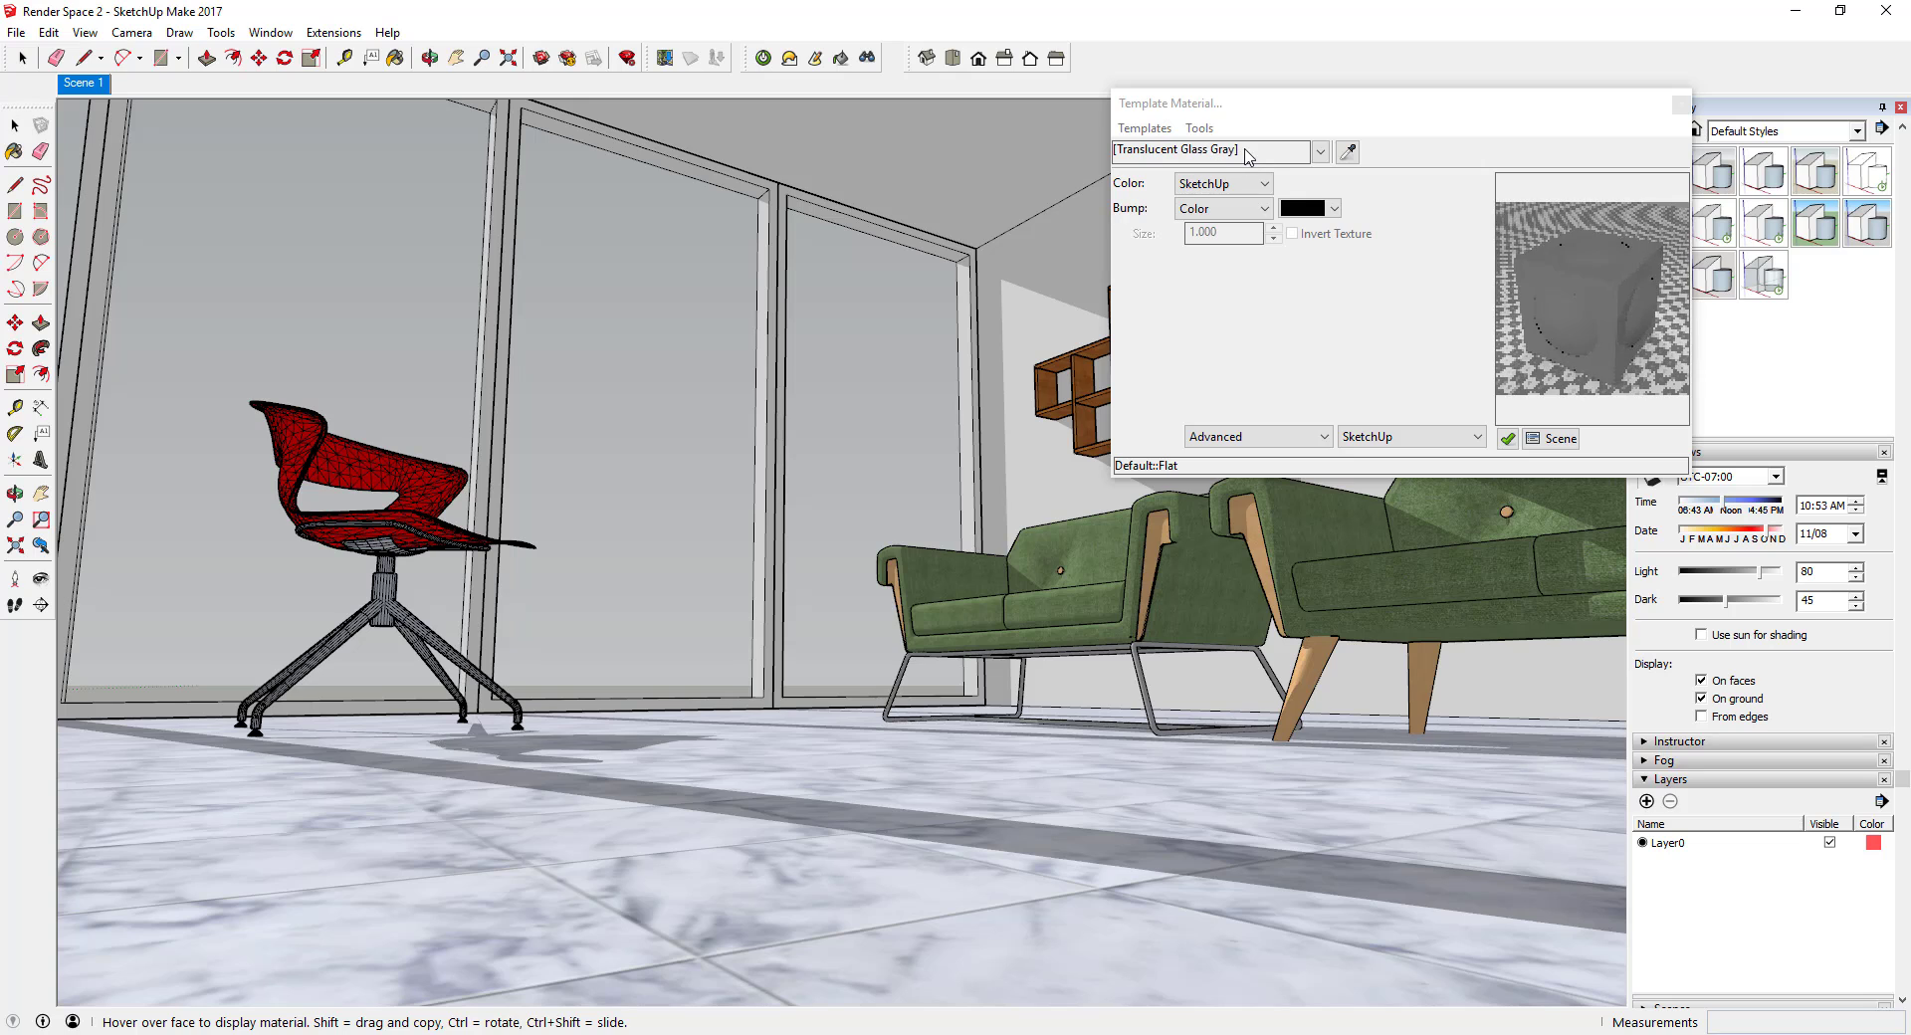
left_click(1152, 132)
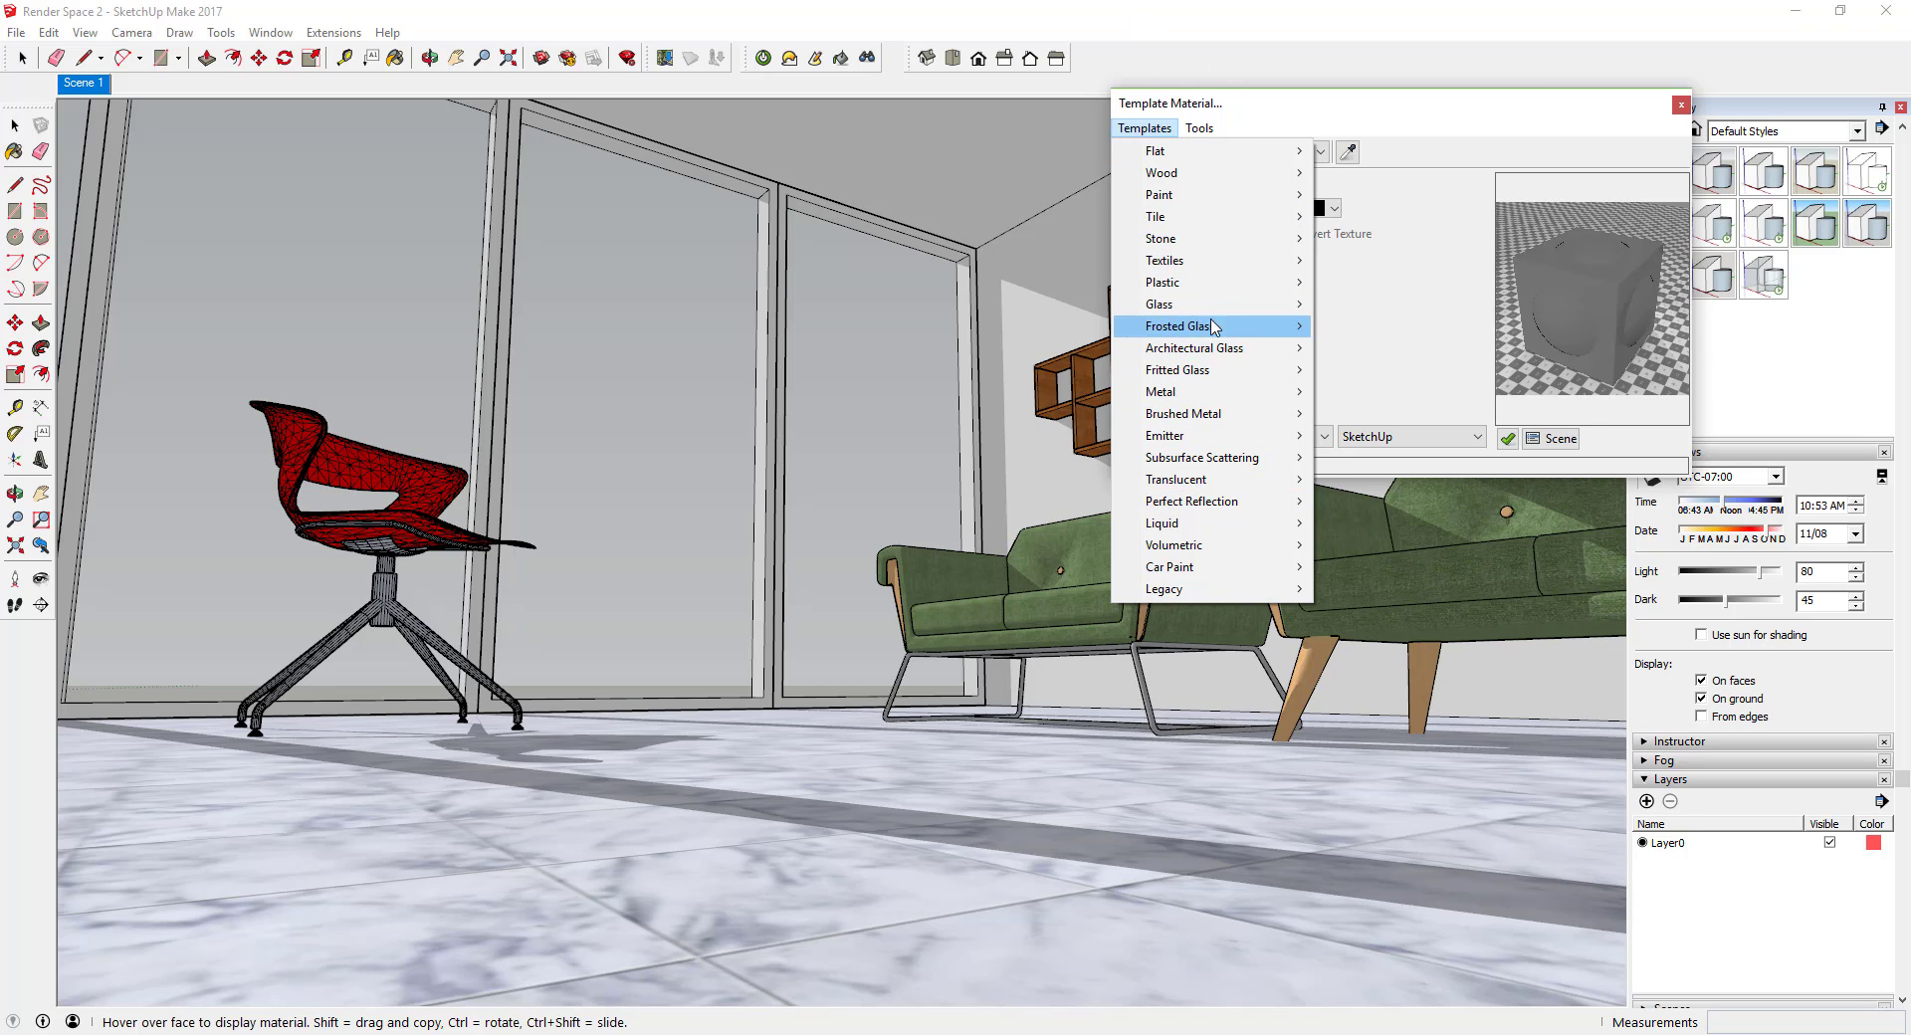
mouse_move(1204, 351)
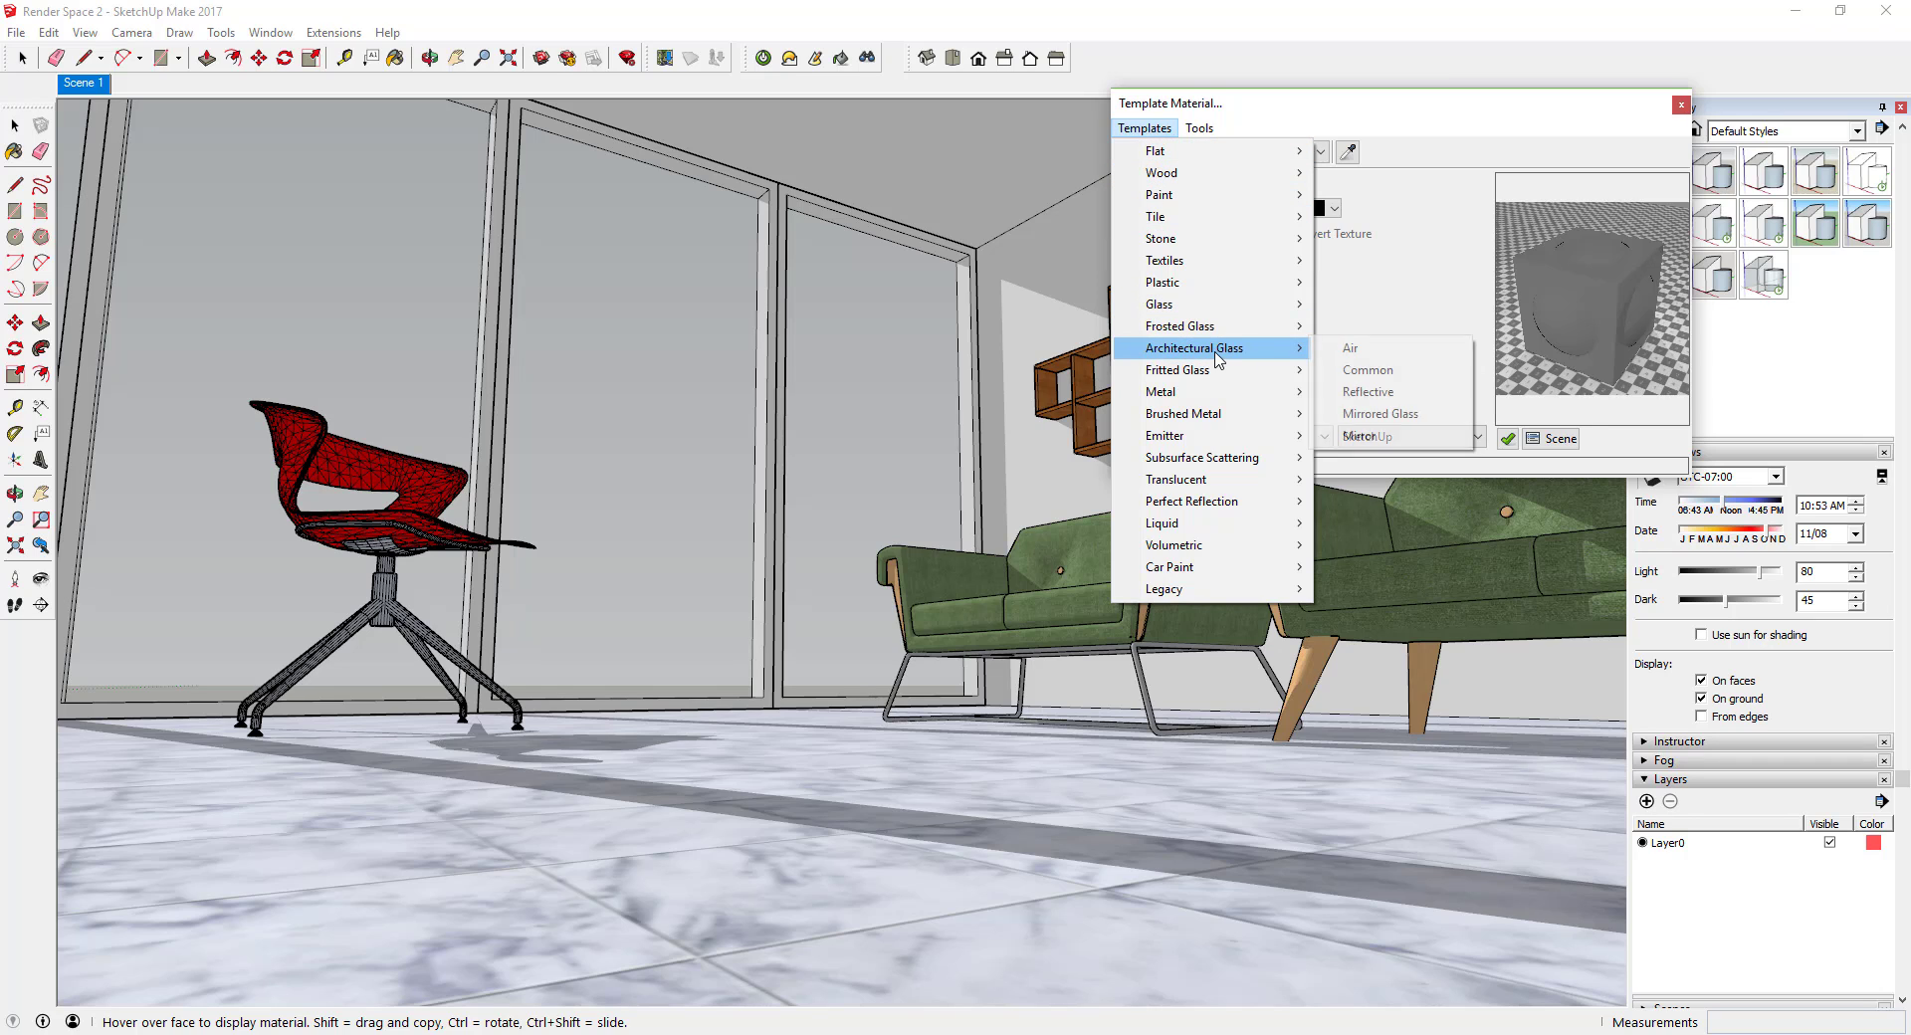
left_click(1378, 373)
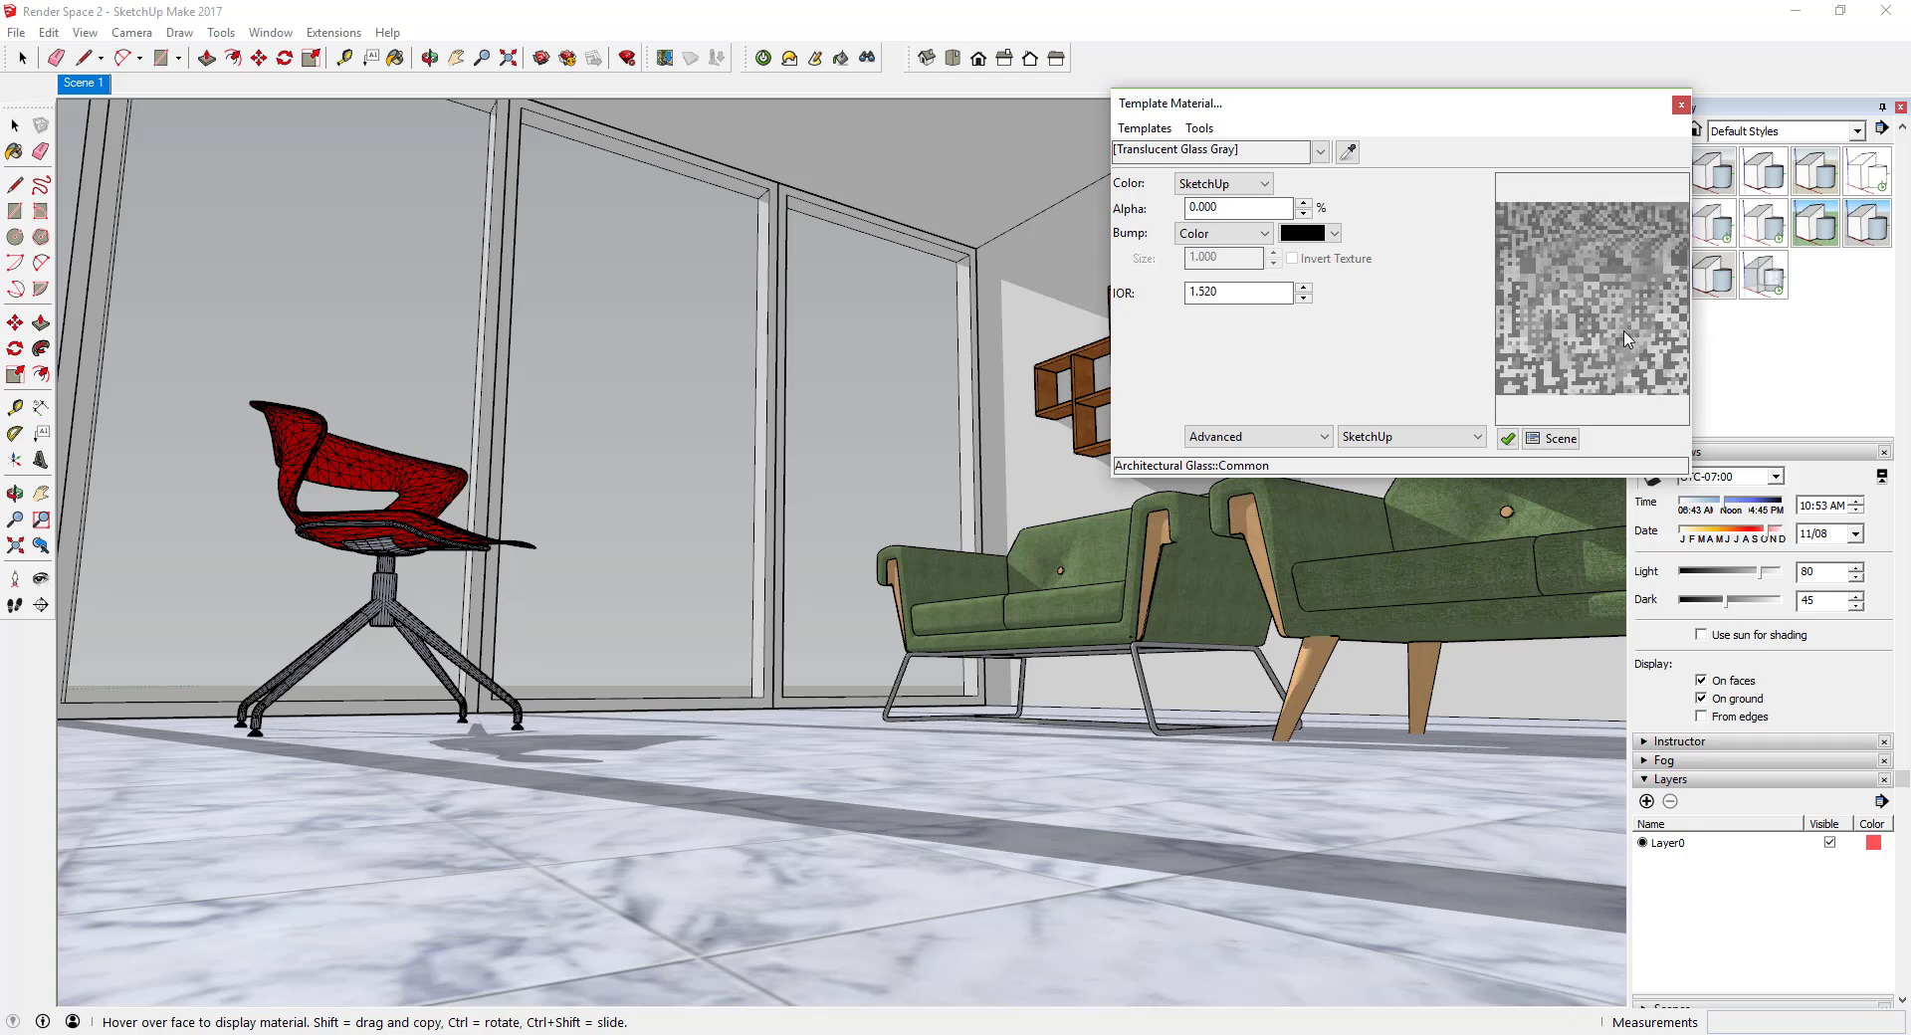
Step: Set the glass material's bump to SketchUp and its color to plain white, and check its advanced options
left_click(1241, 250)
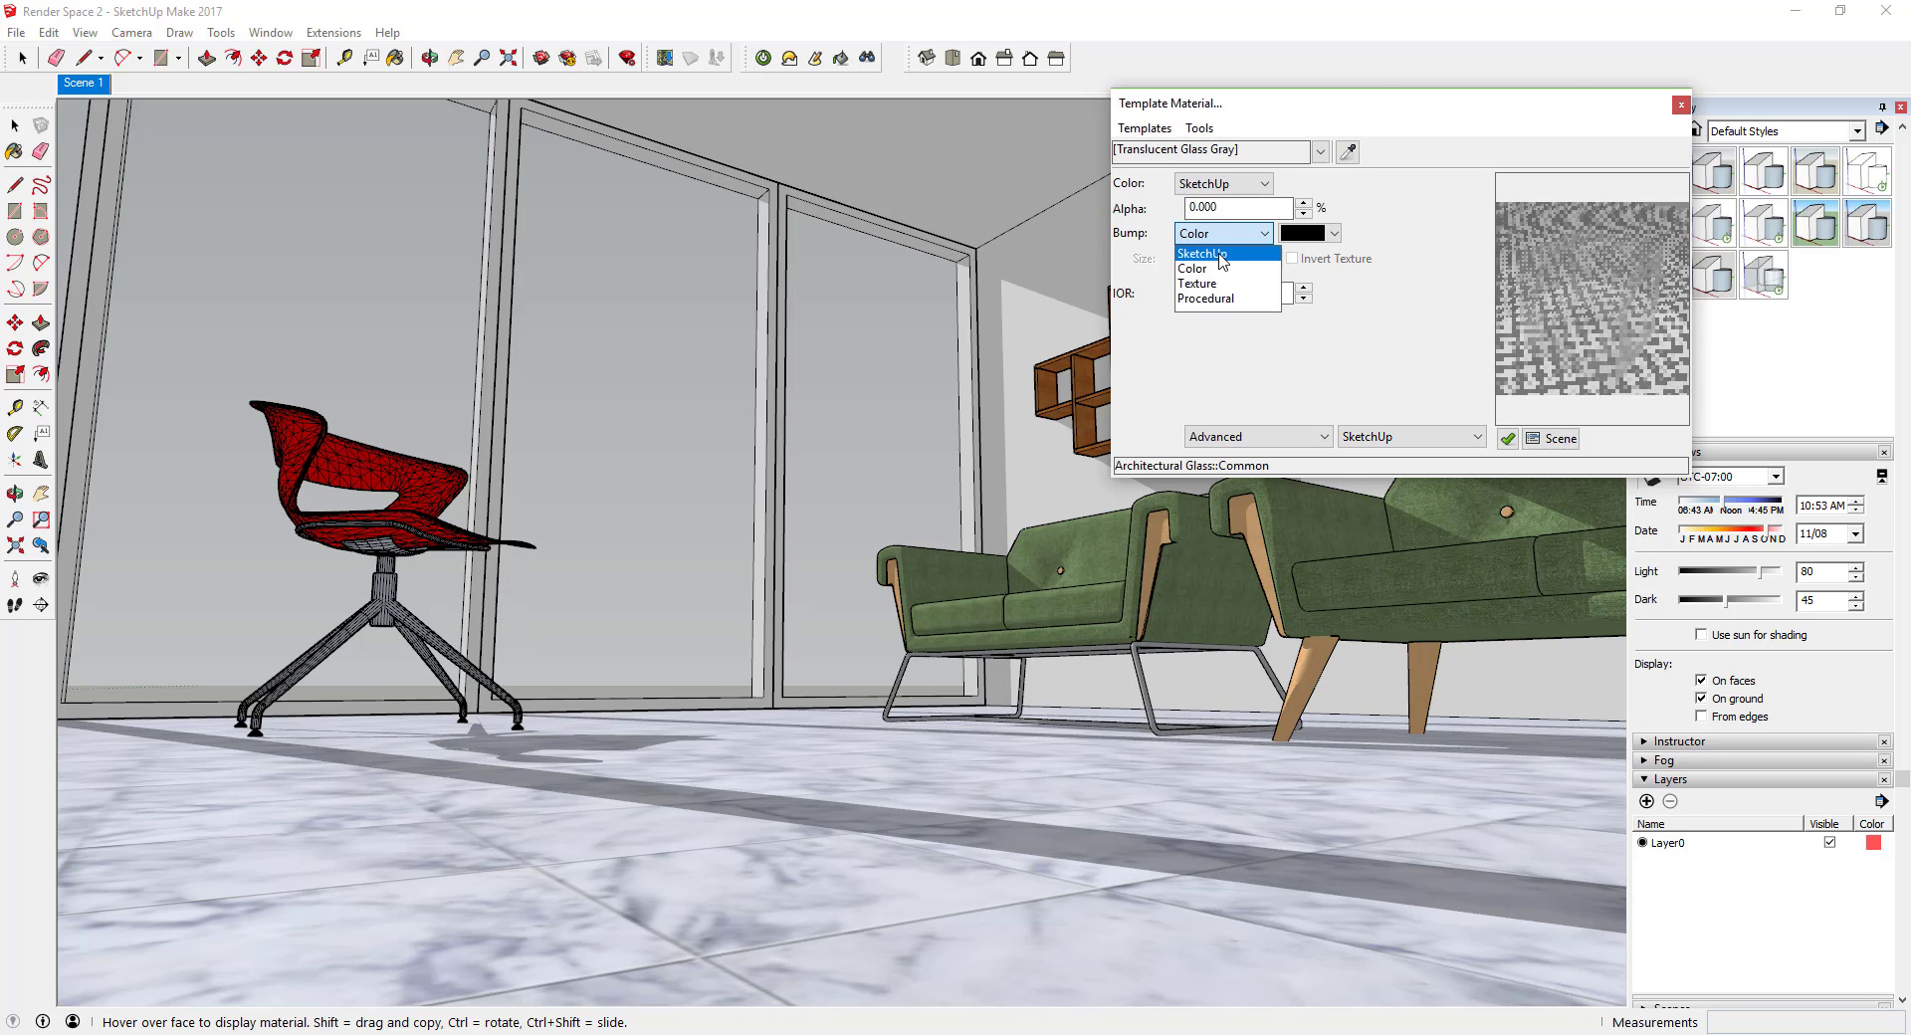
left_click(1272, 256)
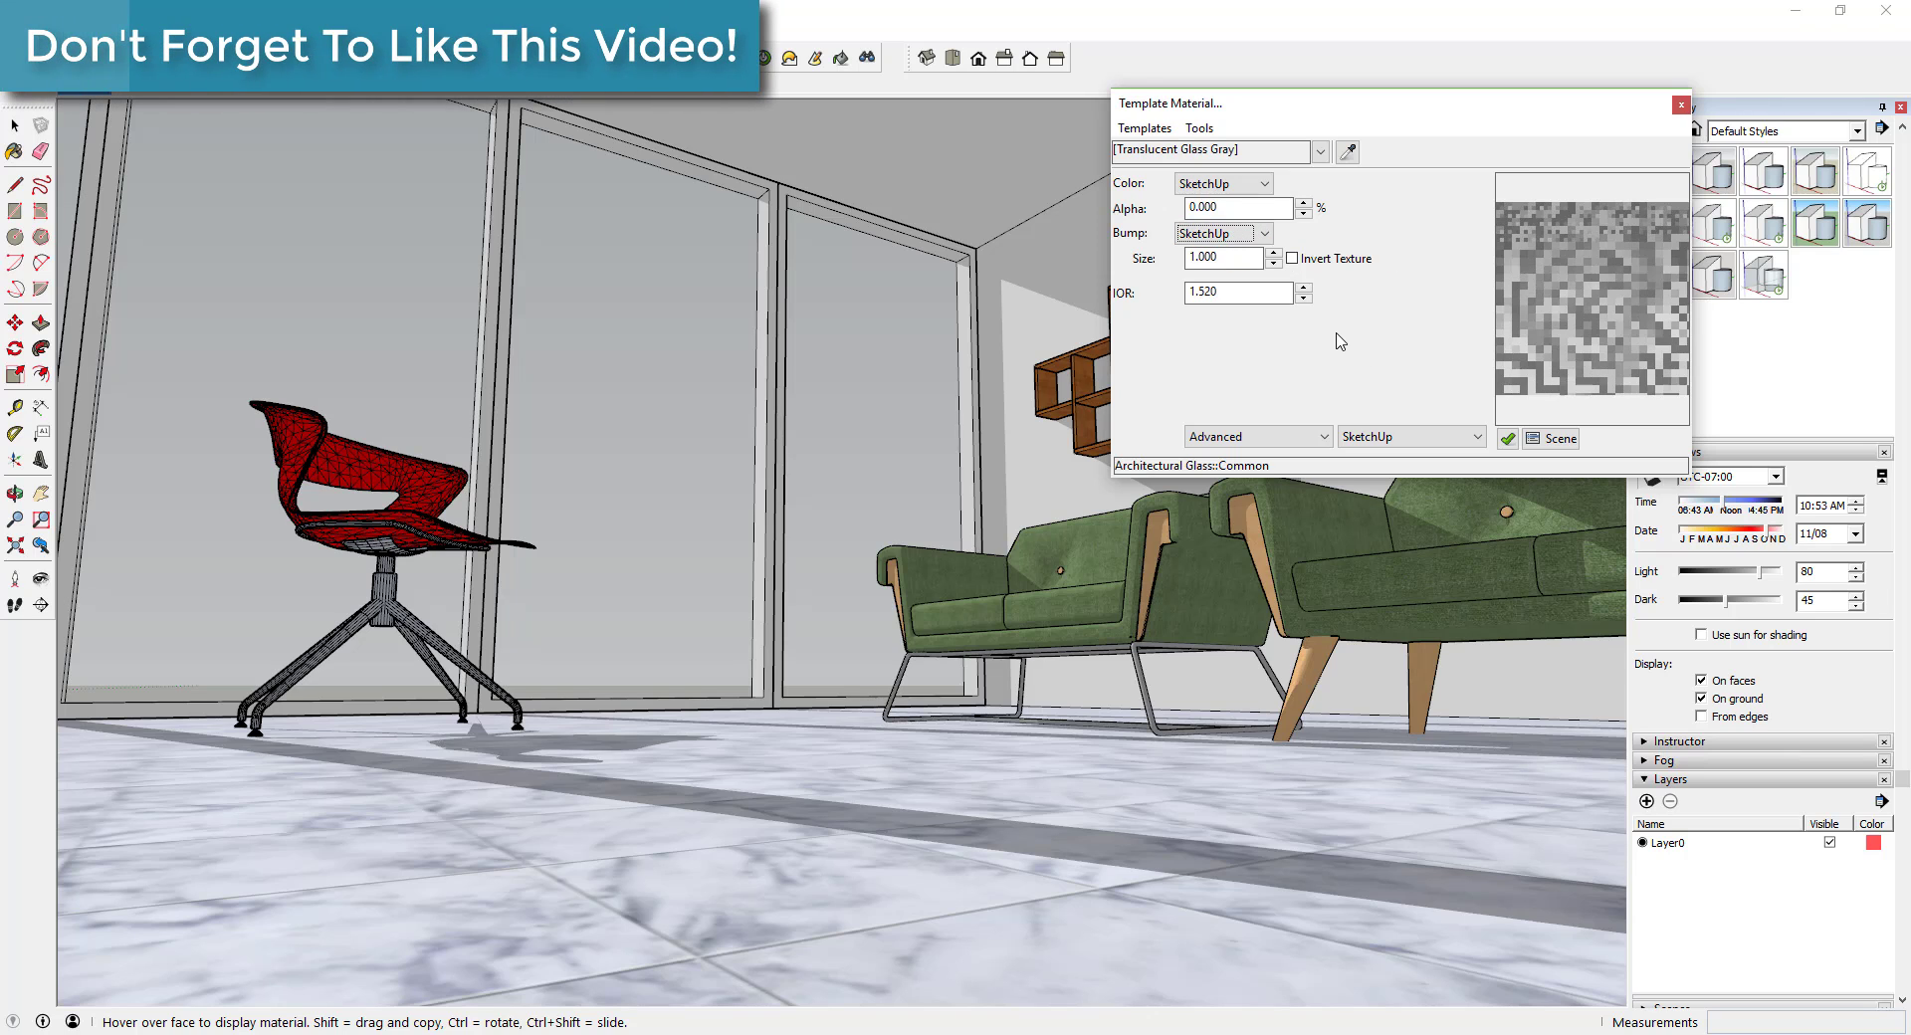
left_click(1262, 185)
left_click(1234, 213)
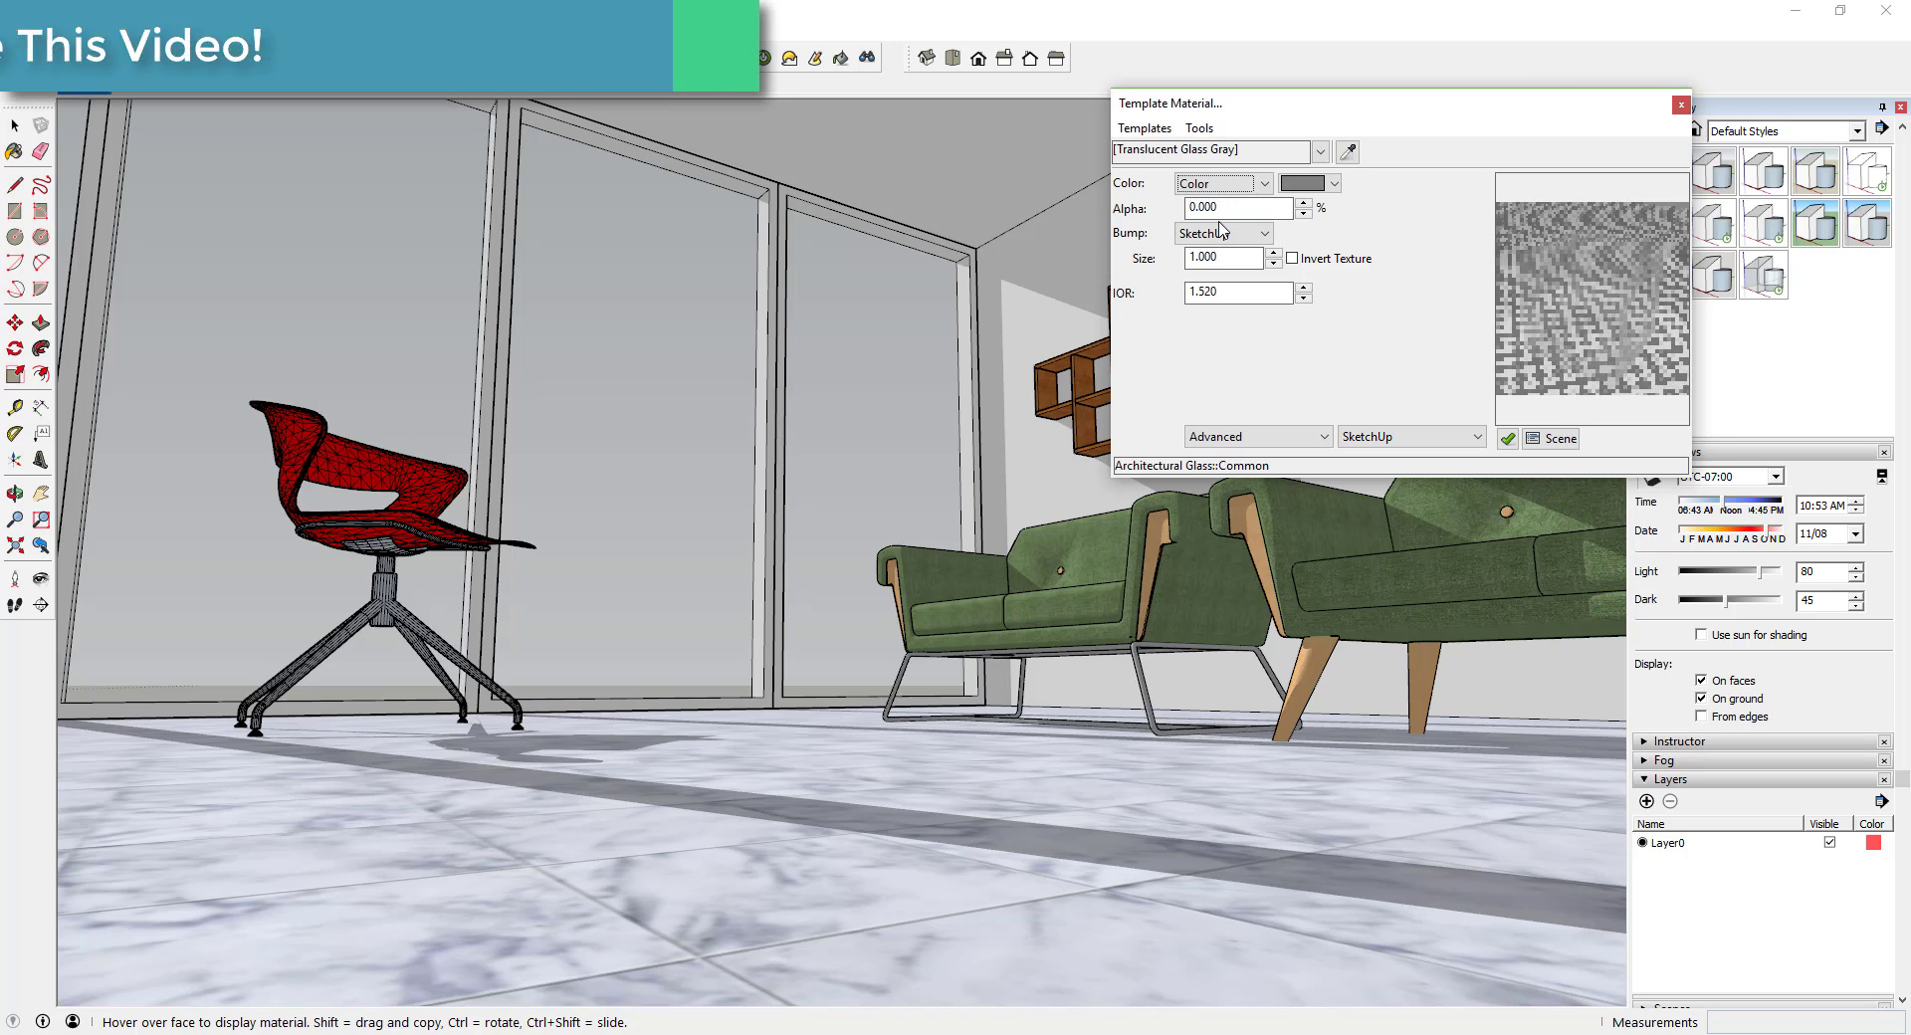
left_click(1320, 187)
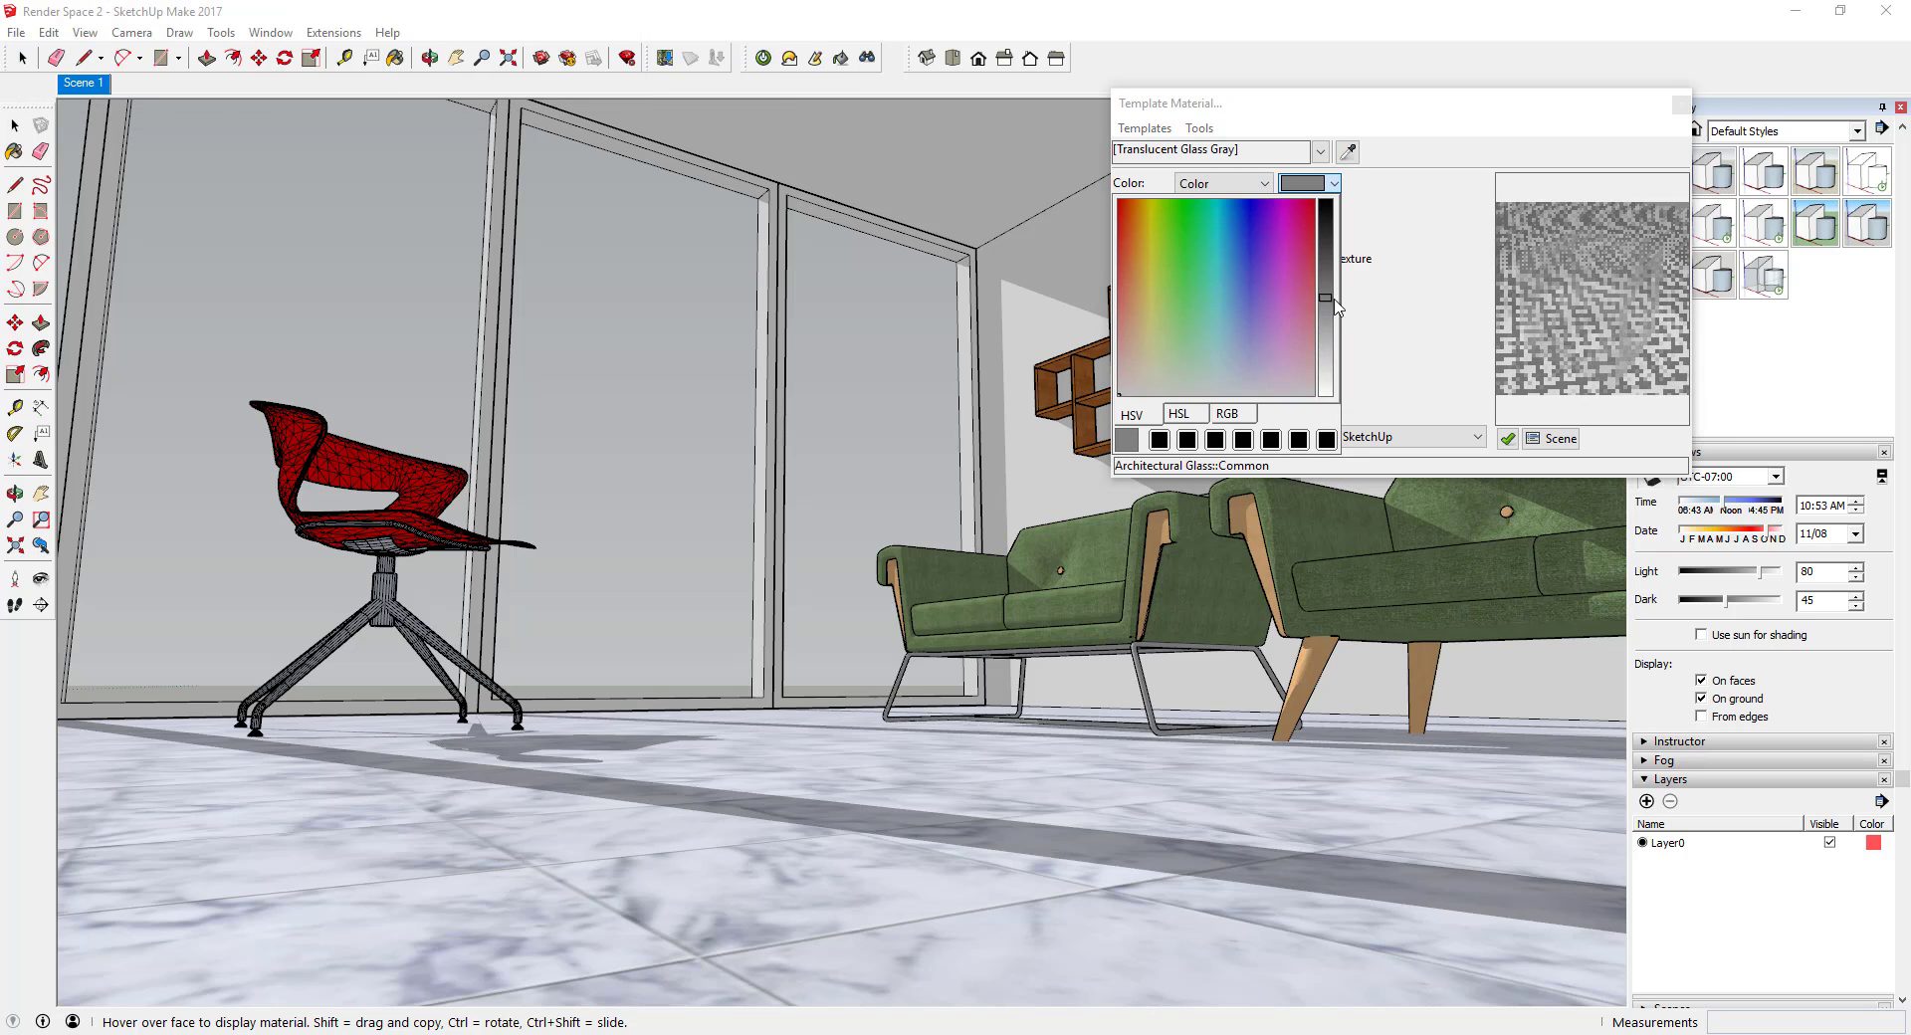
left_click_drag(1325, 299, 1327, 401)
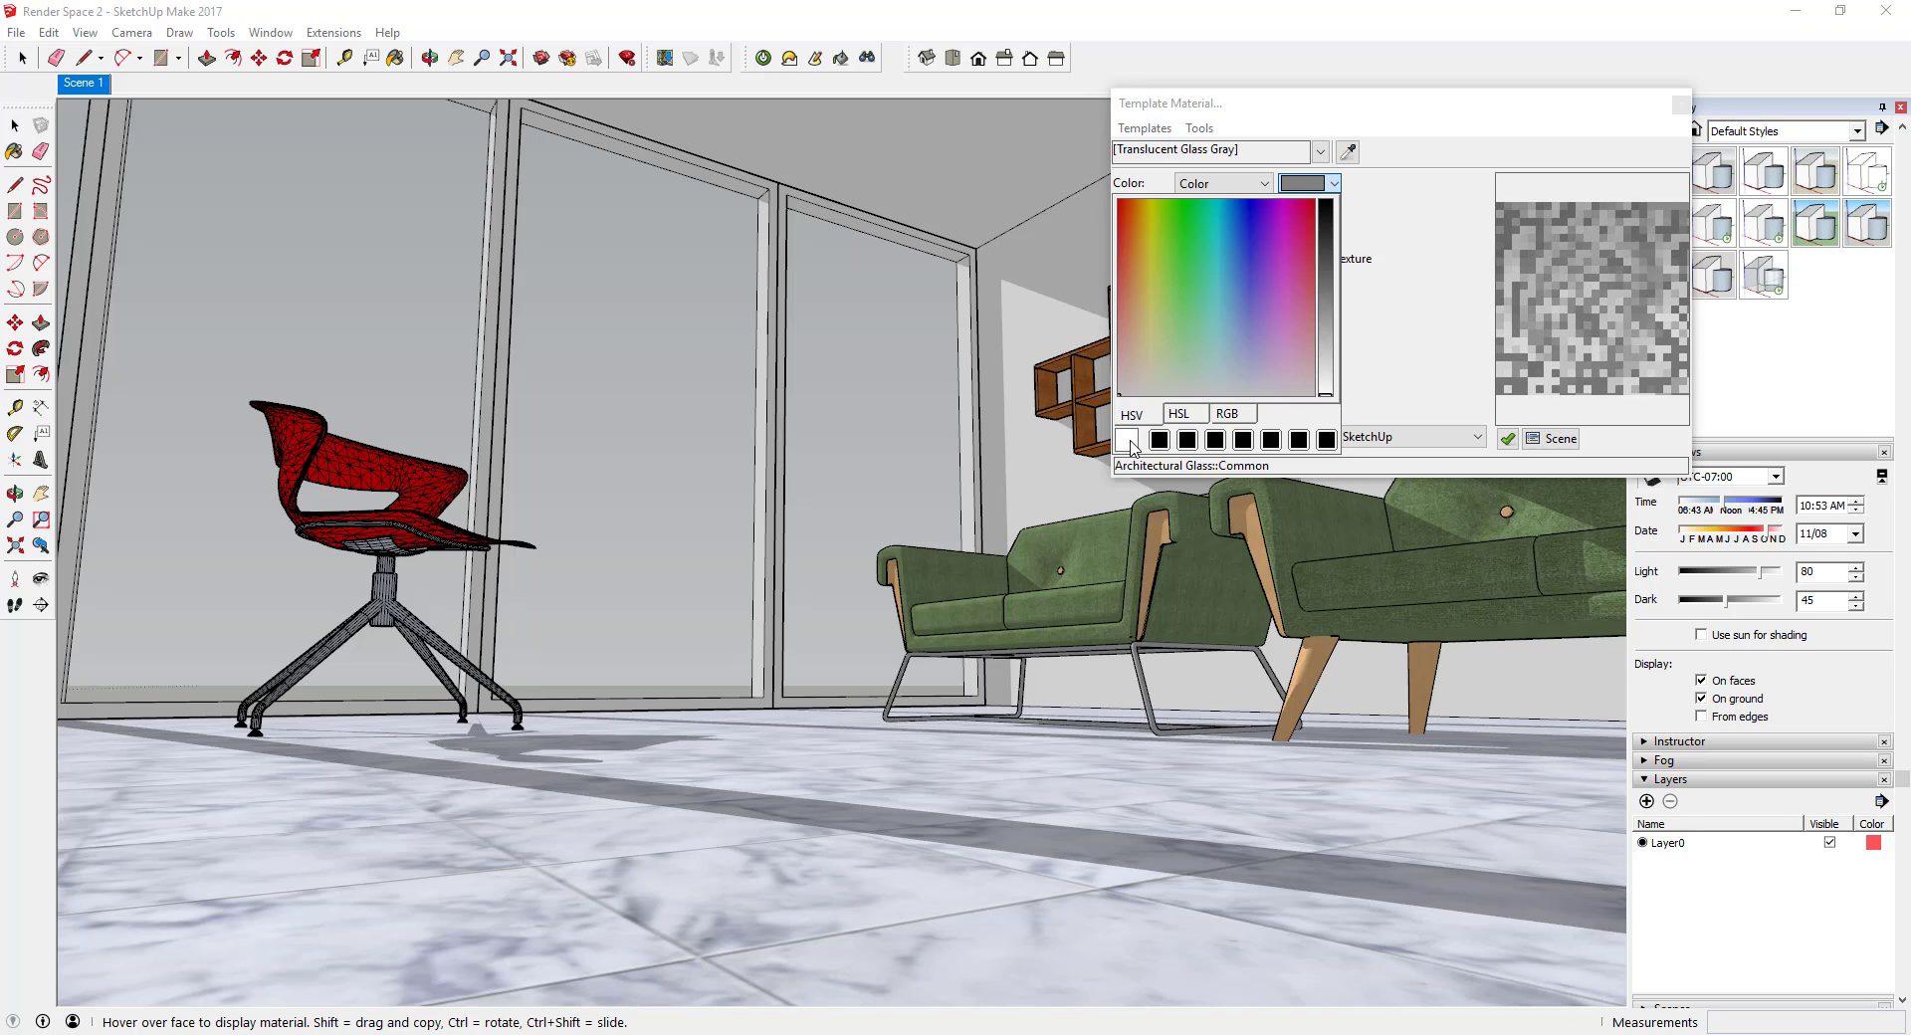
left_click(1433, 338)
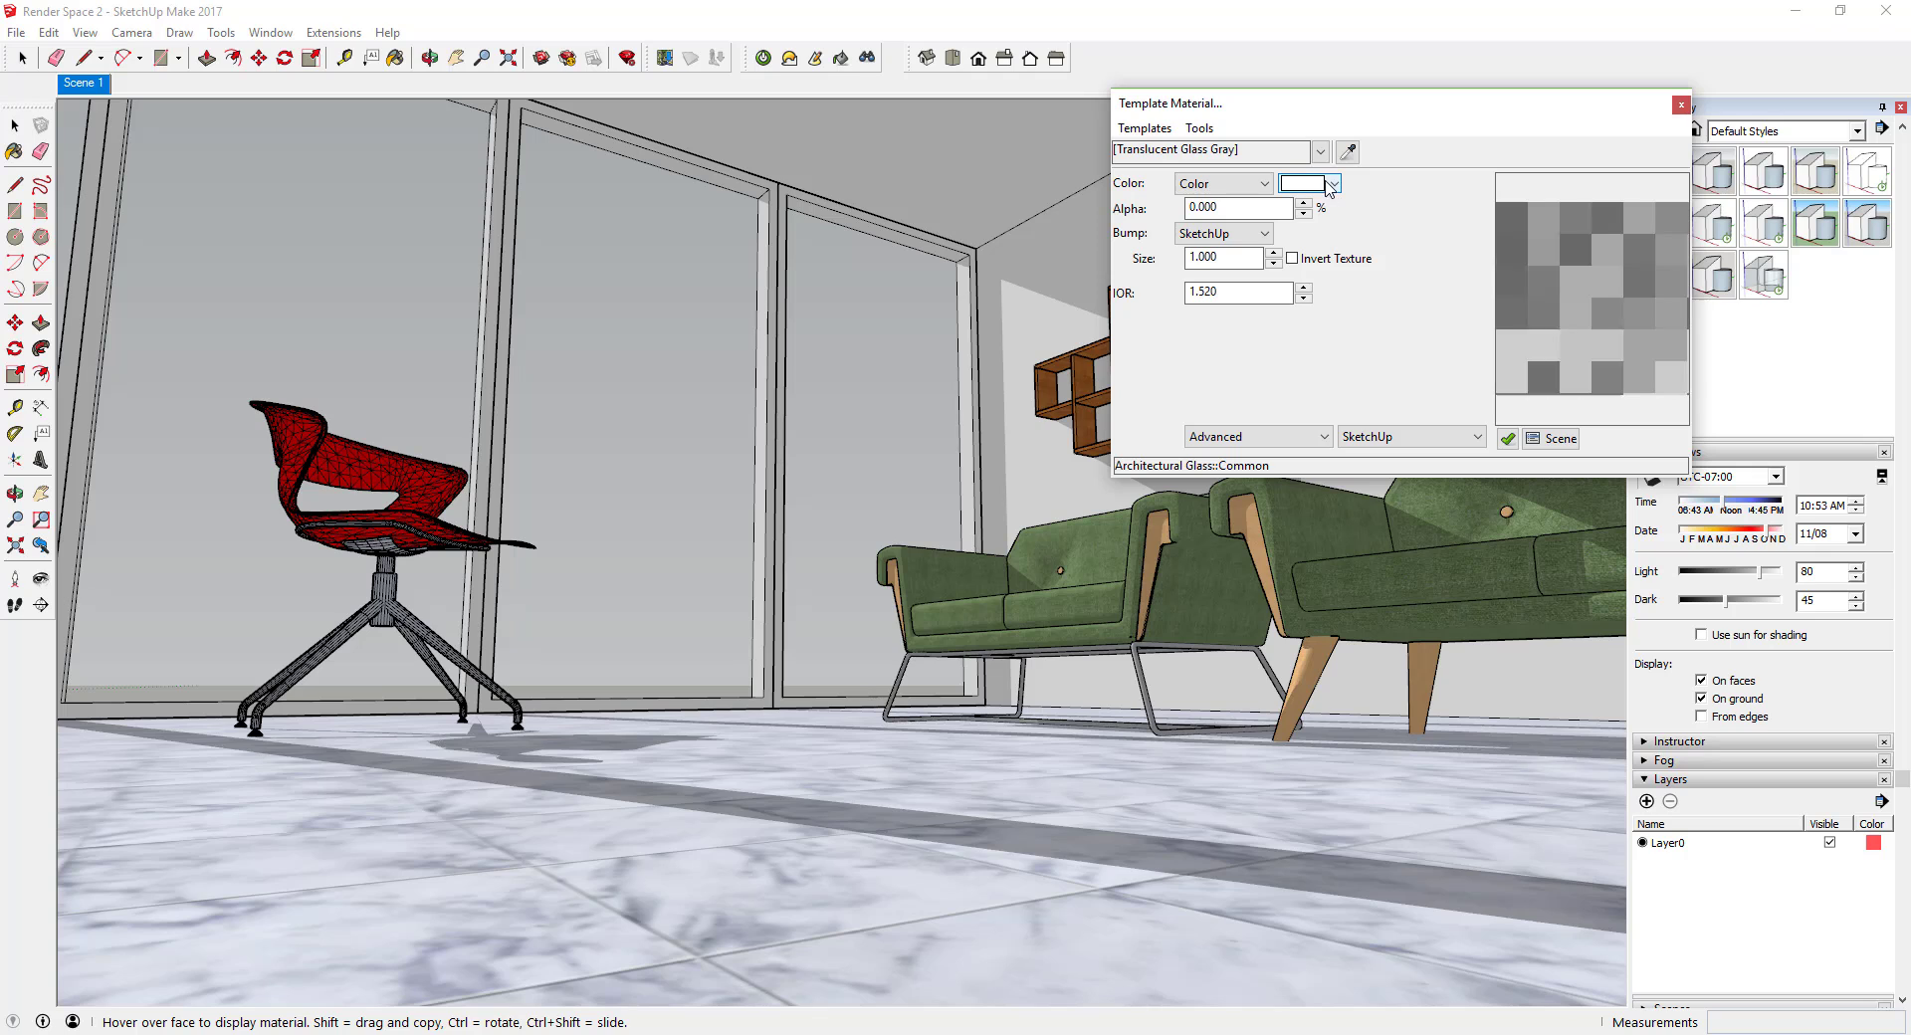
left_click(1286, 432)
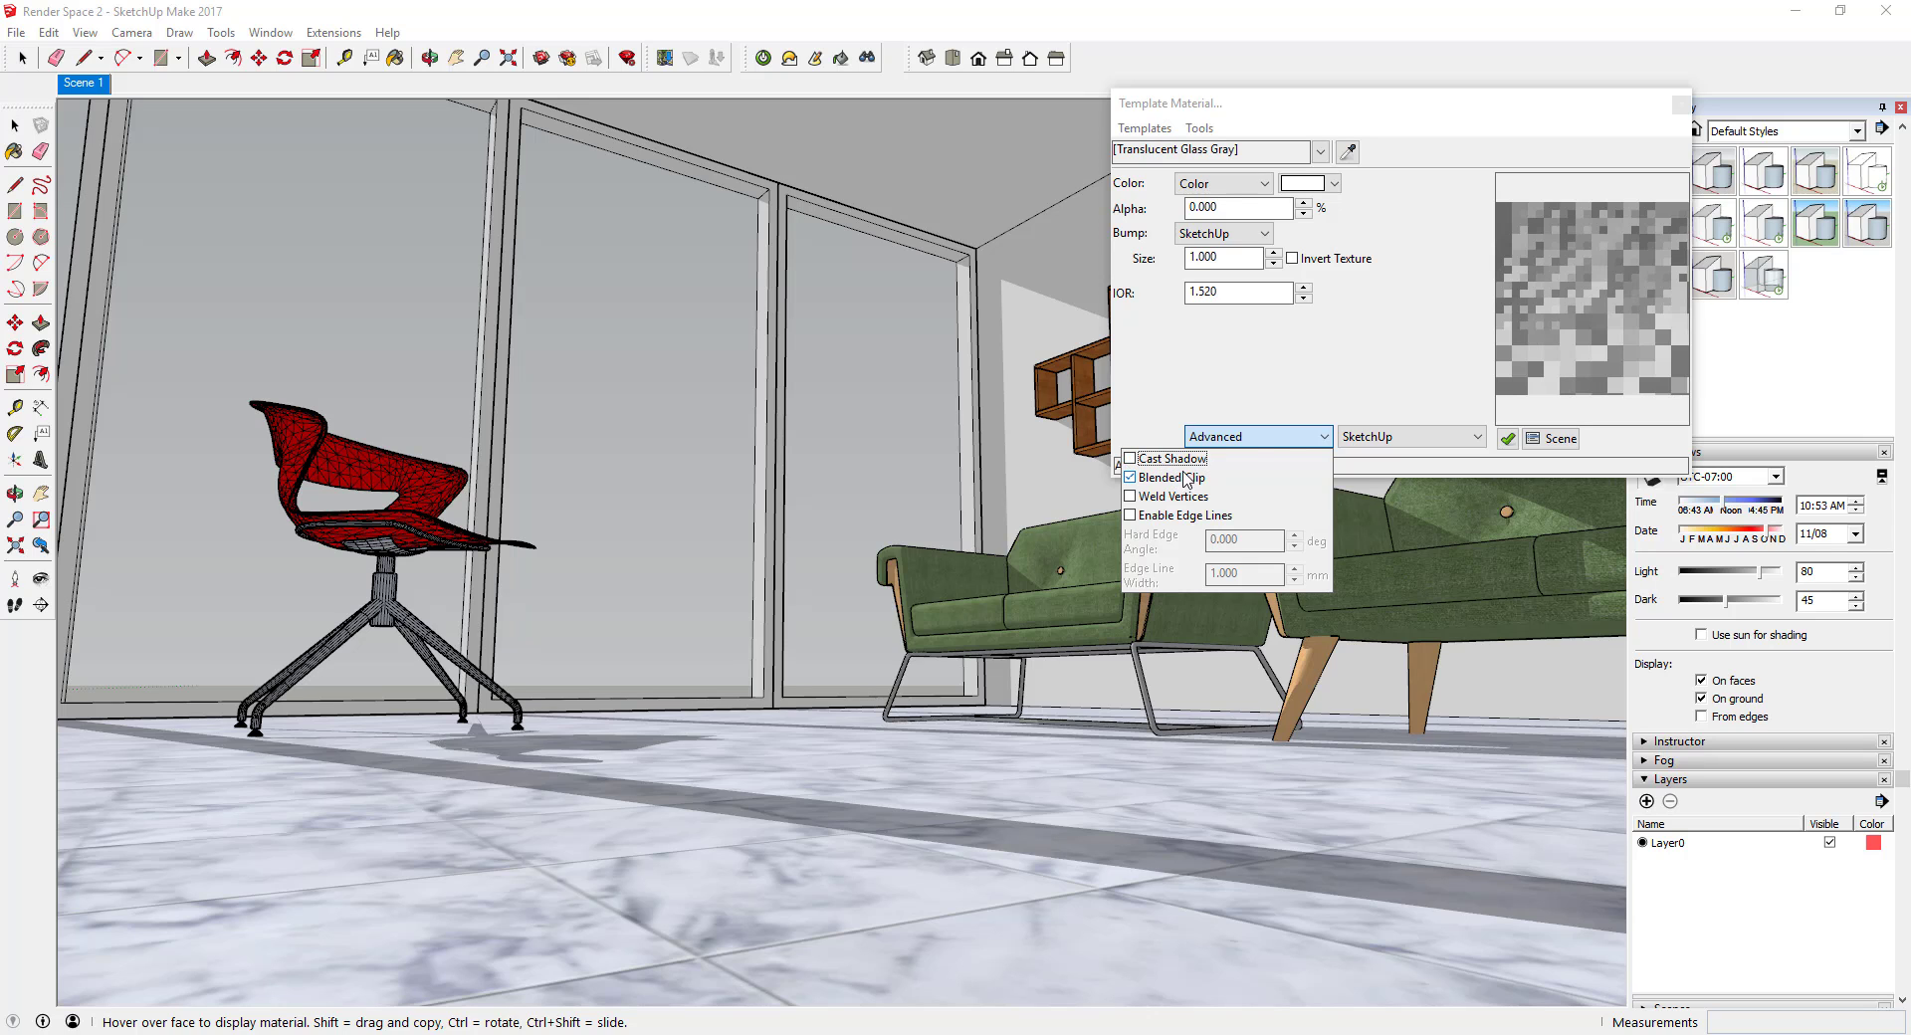
left_click(1429, 357)
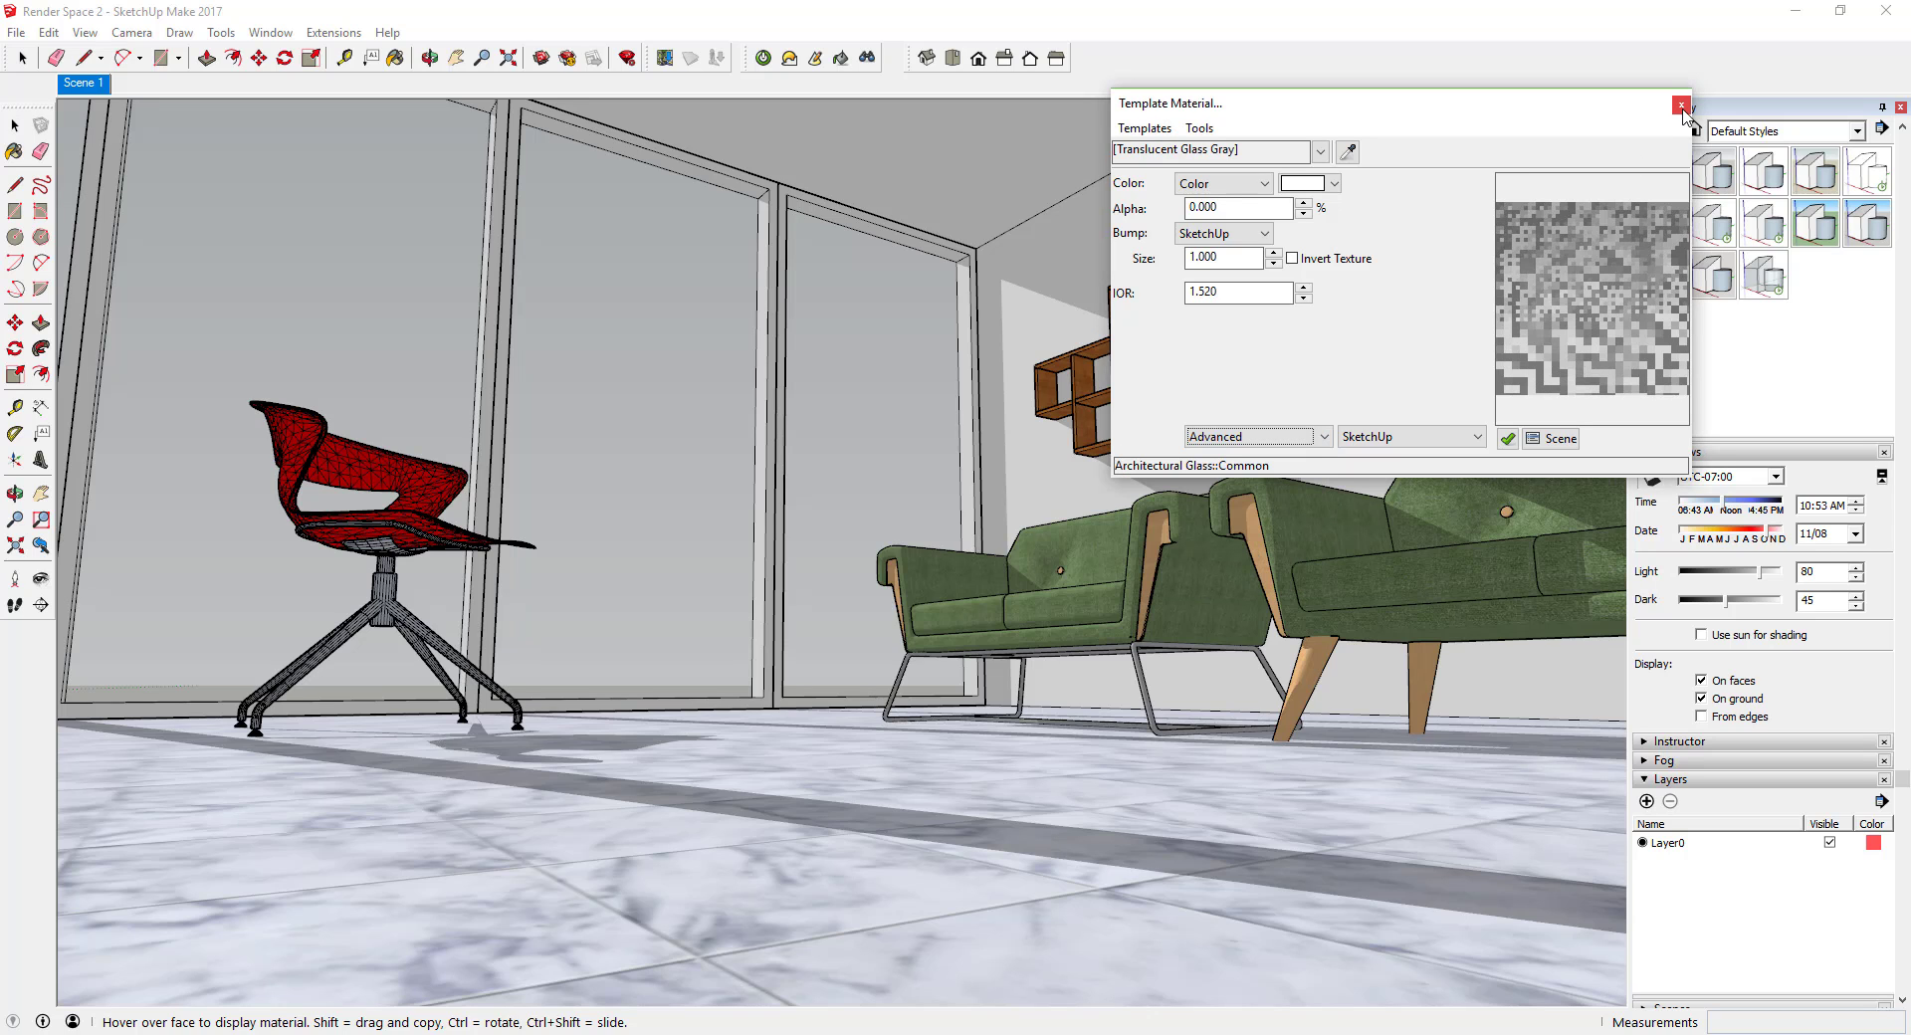
Step: Render the view again with the 01. Prelim preset to check the edited glass, and discard the image
left_click(1680, 106)
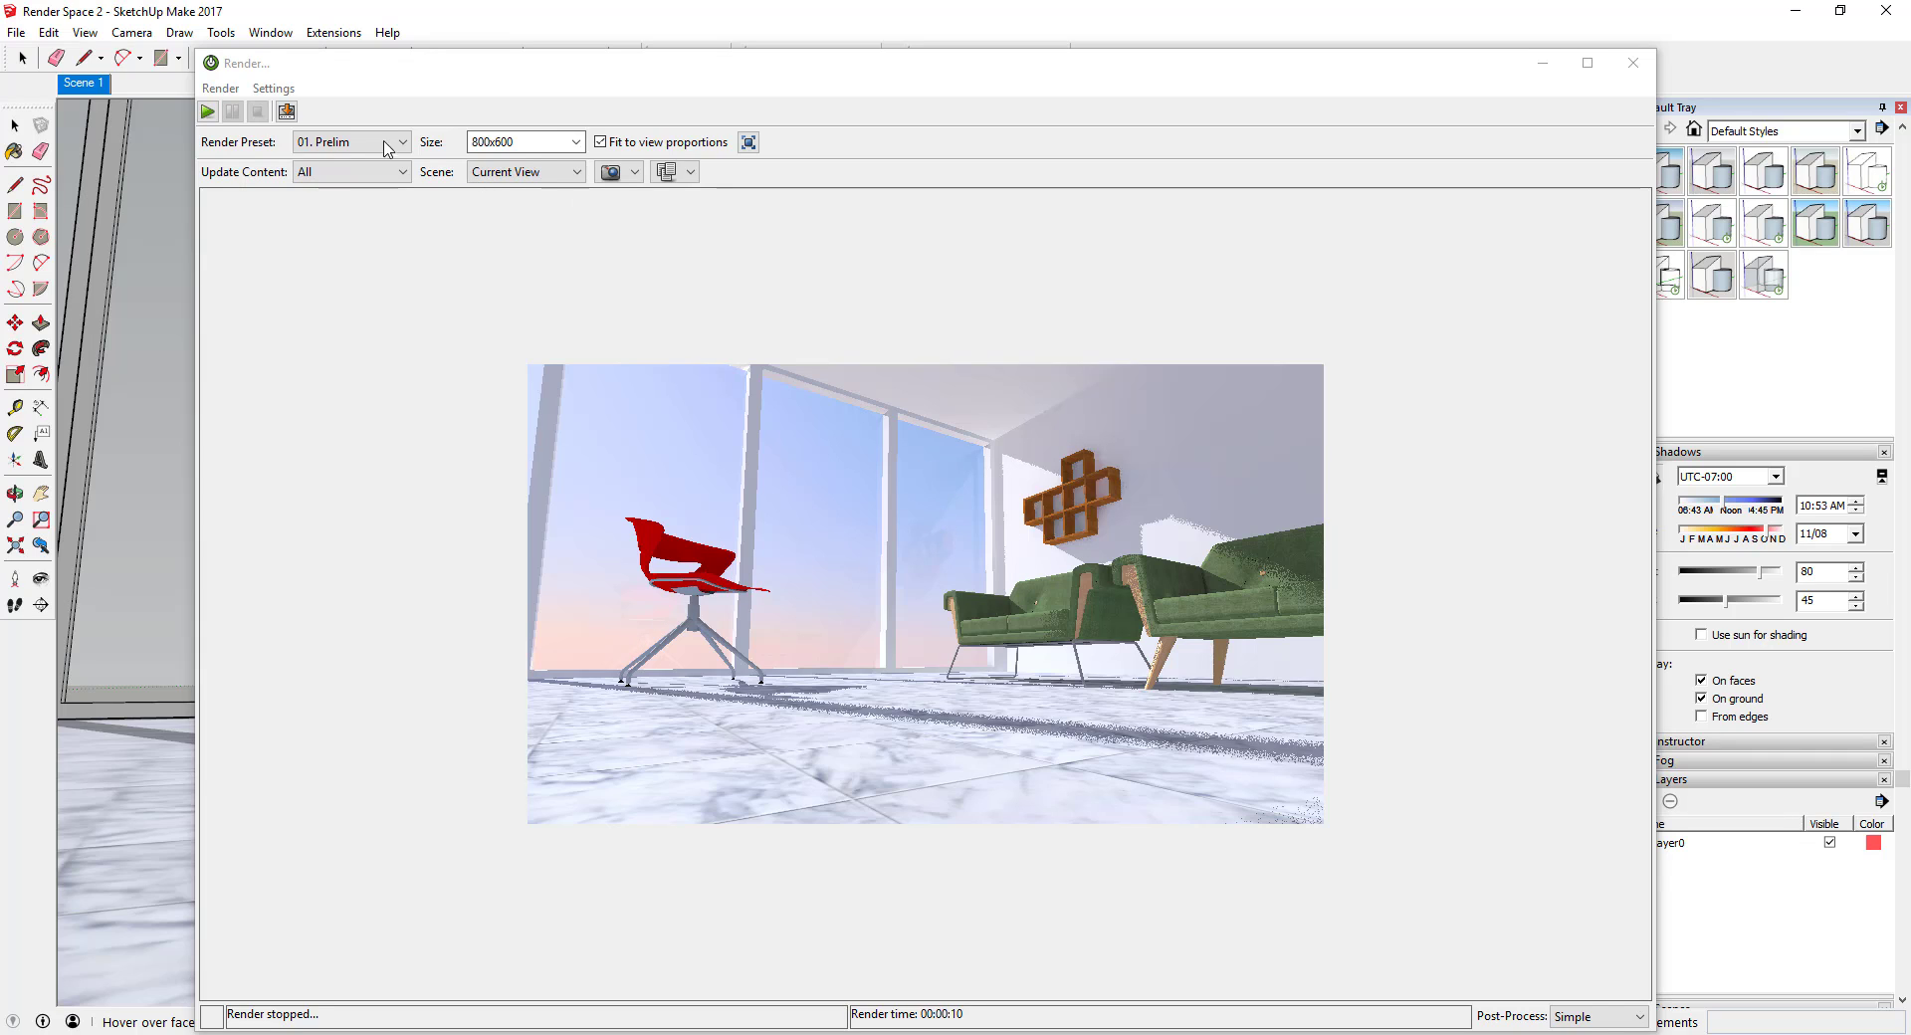
left_click(1632, 63)
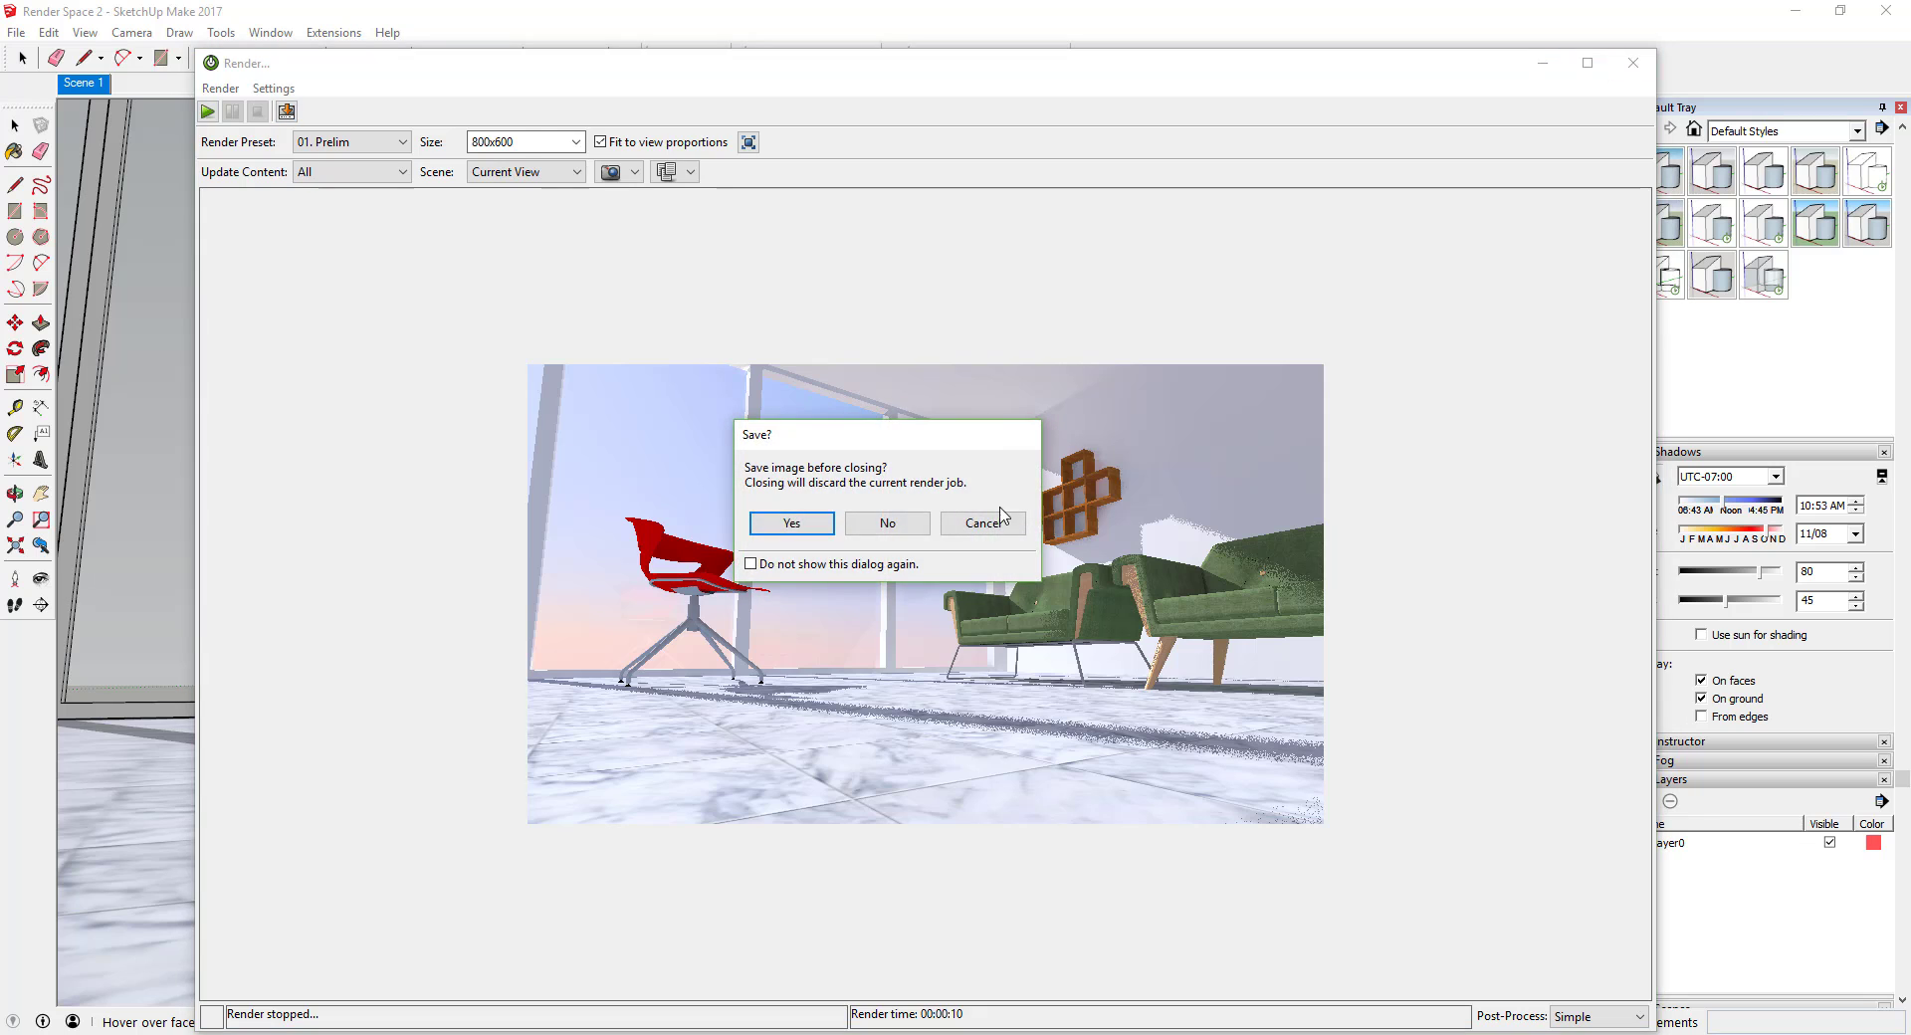
left_click(887, 524)
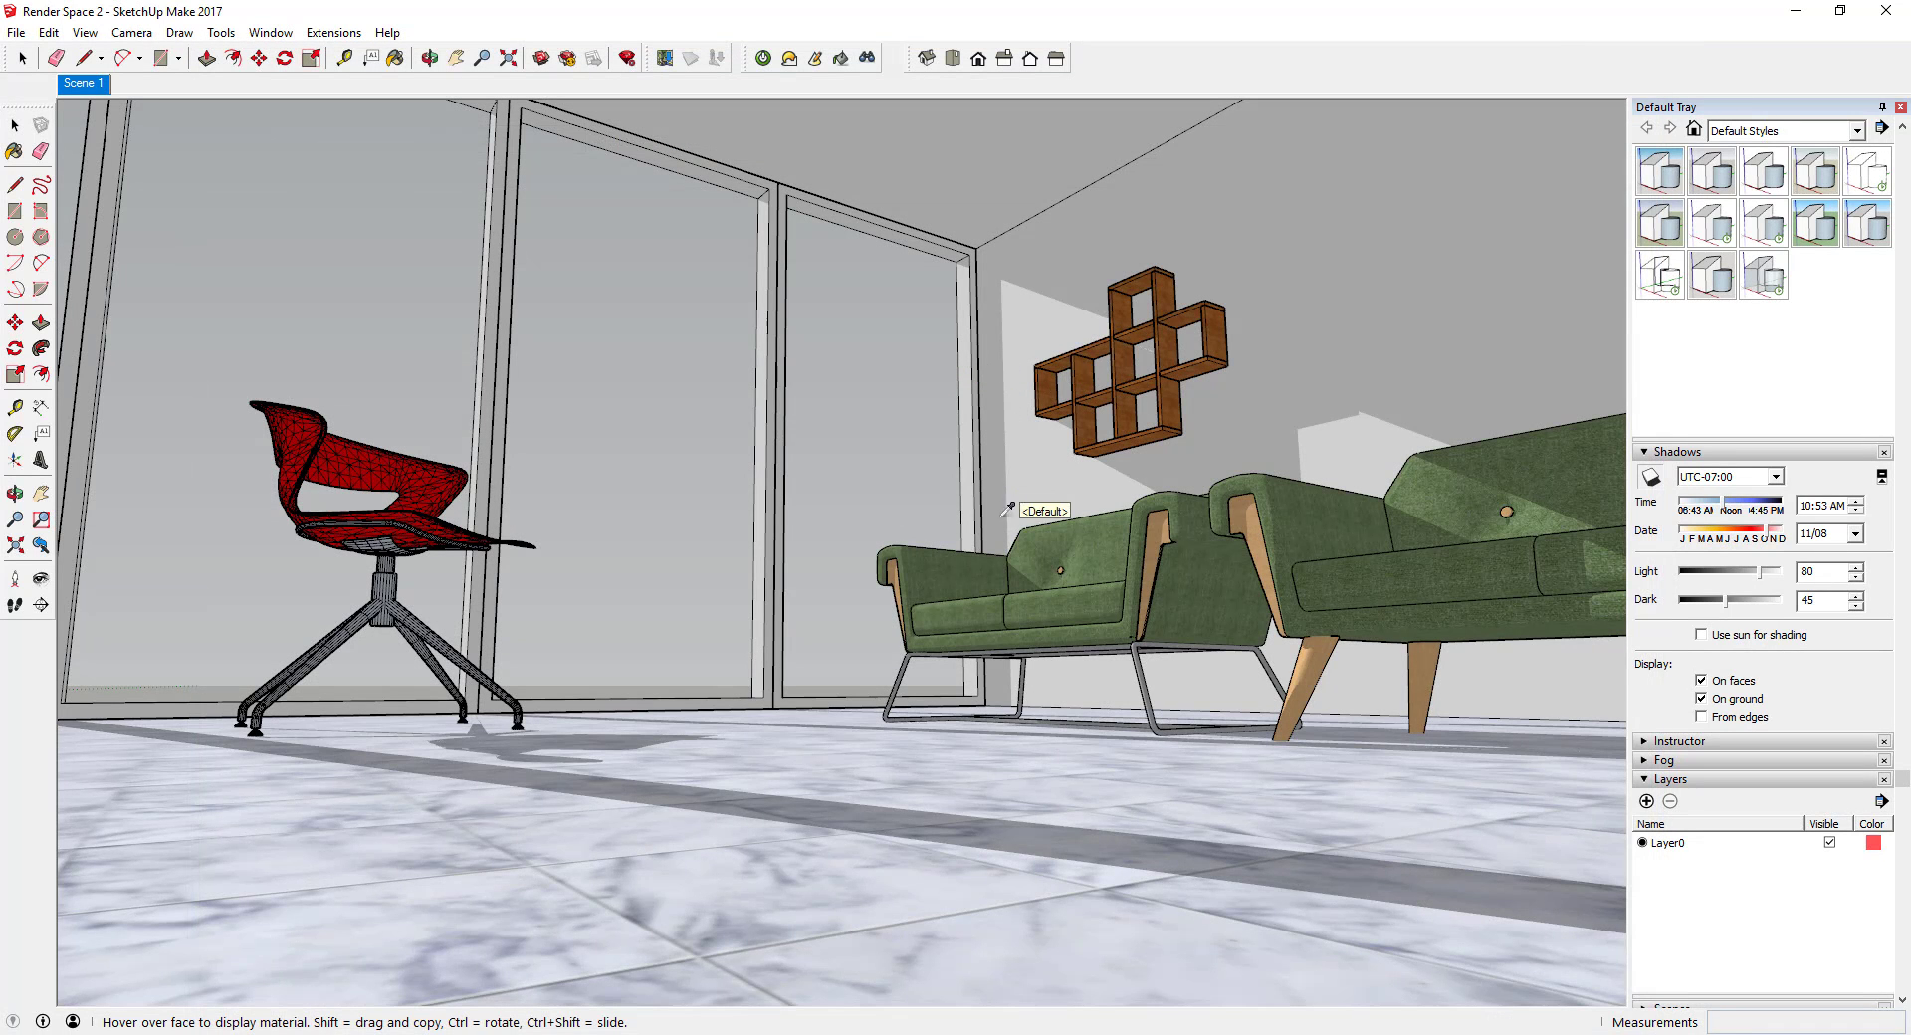
Step: Give the green sofa upholstery's Hemp Fab material the Textiles Fabric template and set its bump to SketchUp
left_click(1321, 517)
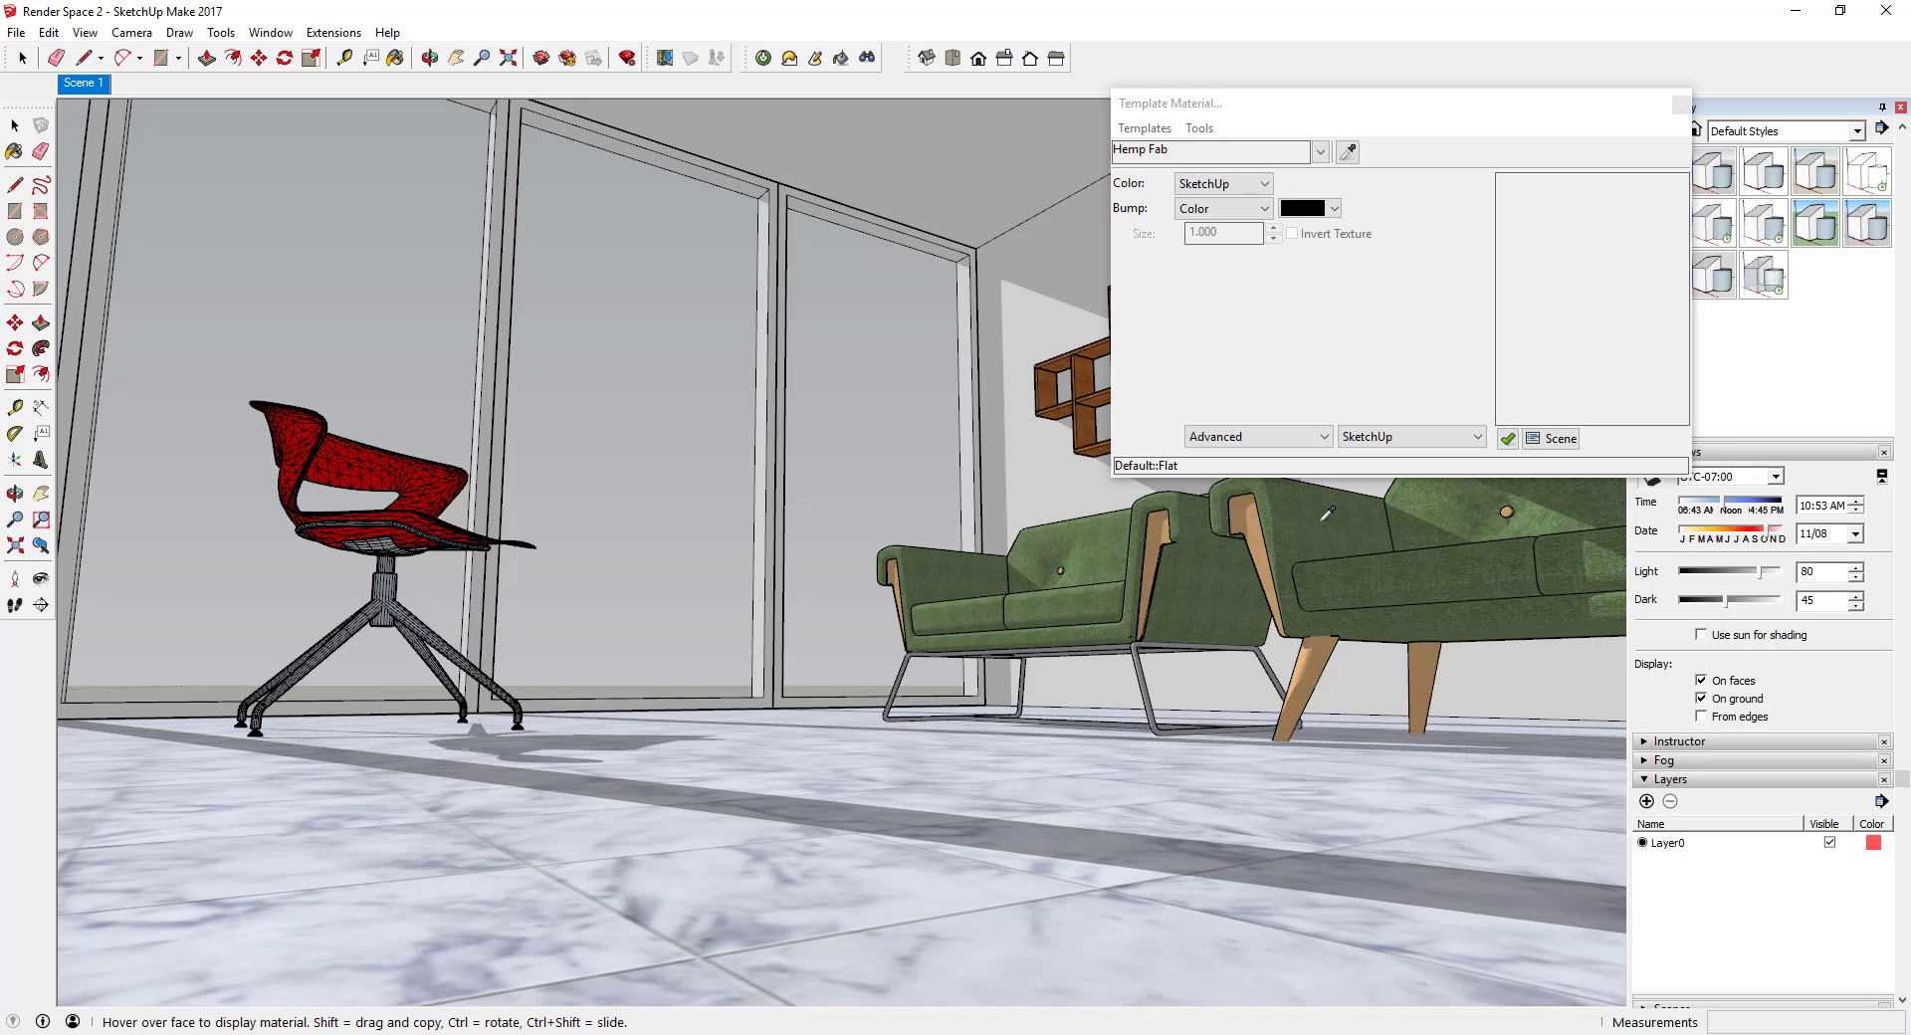
left_click(1135, 130)
mouse_move(1291, 271)
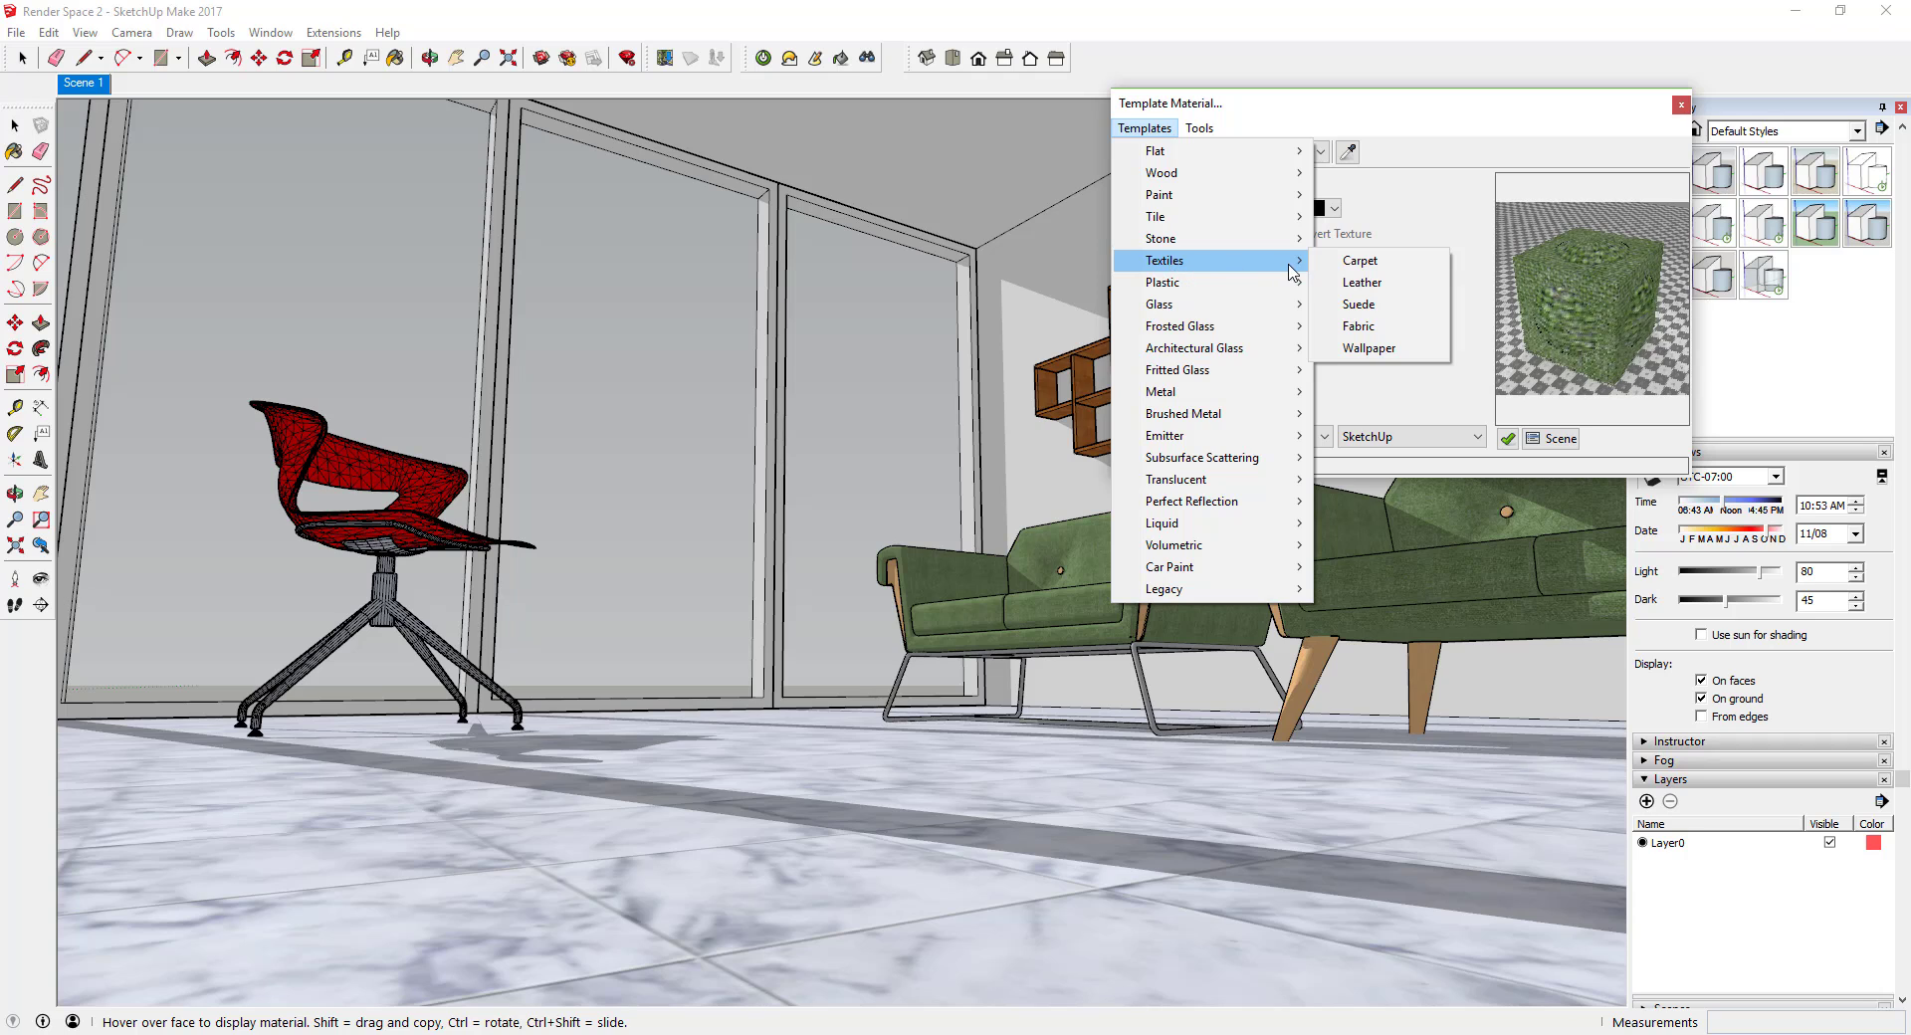
left_click(1360, 326)
left_click(1234, 215)
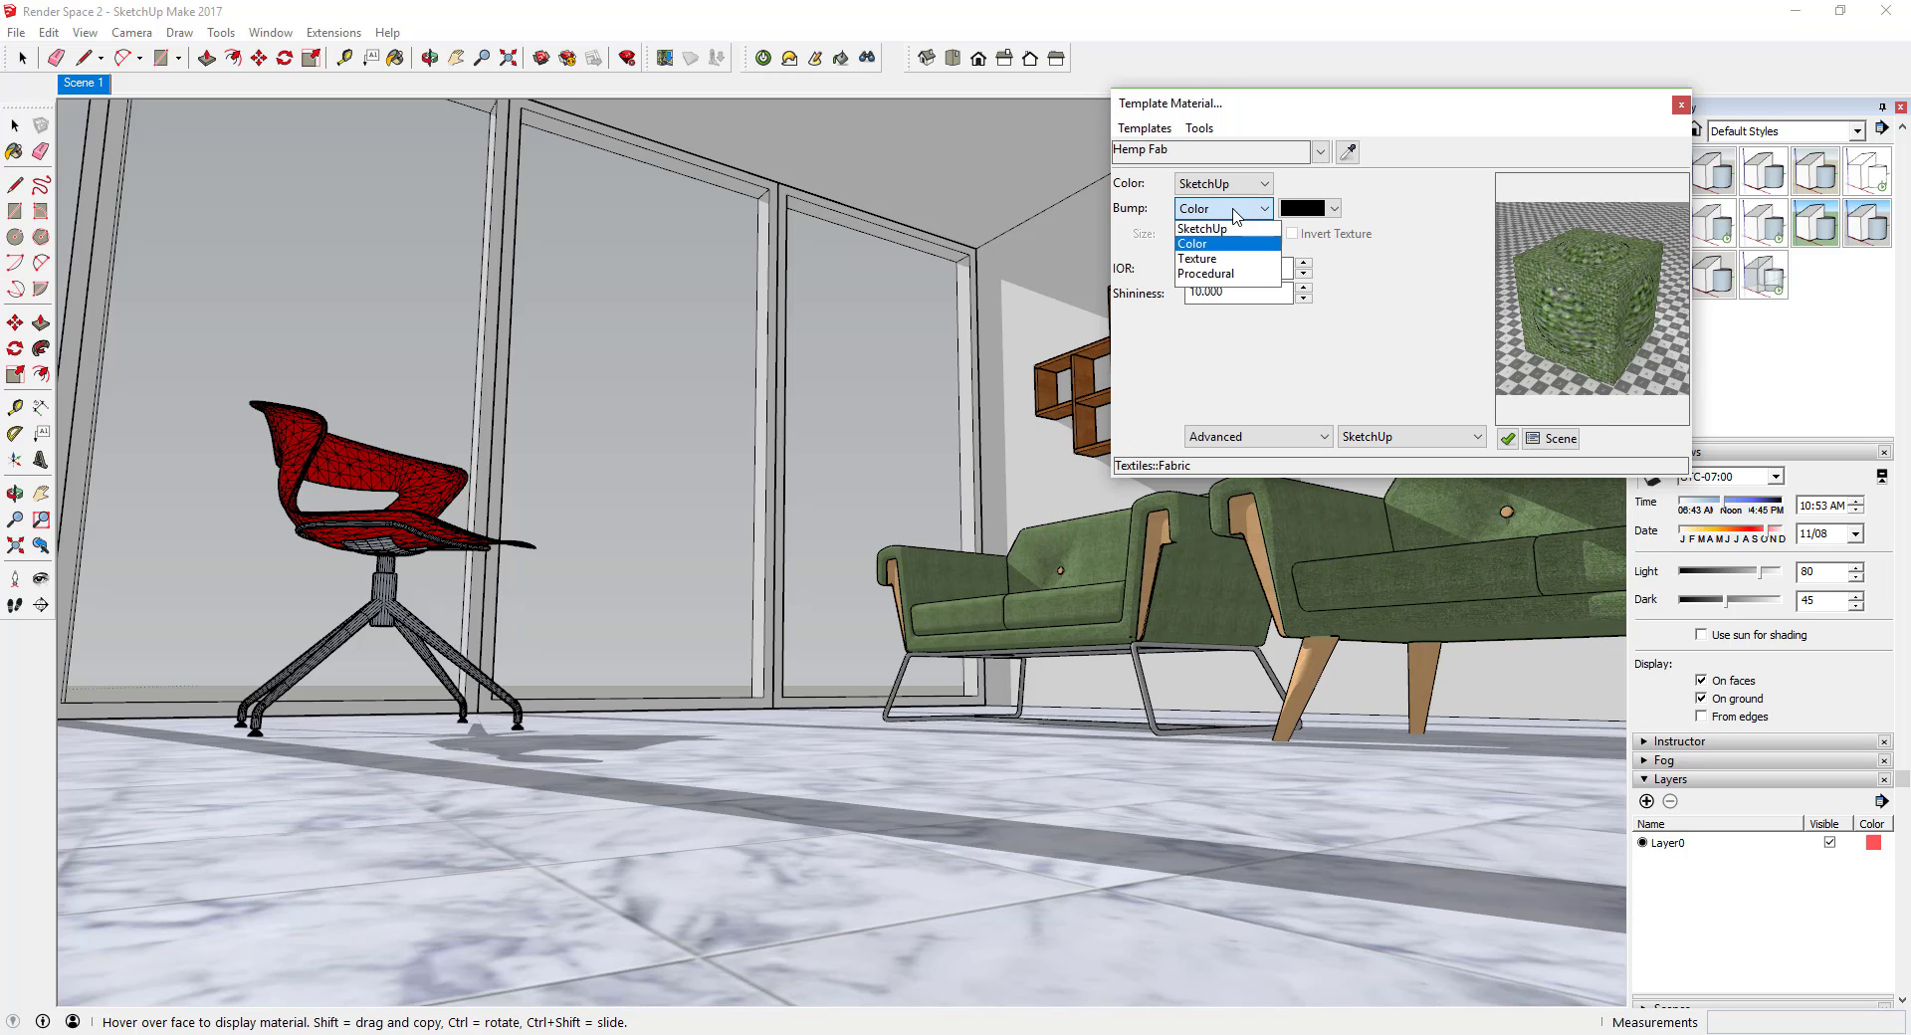
left_click(1224, 233)
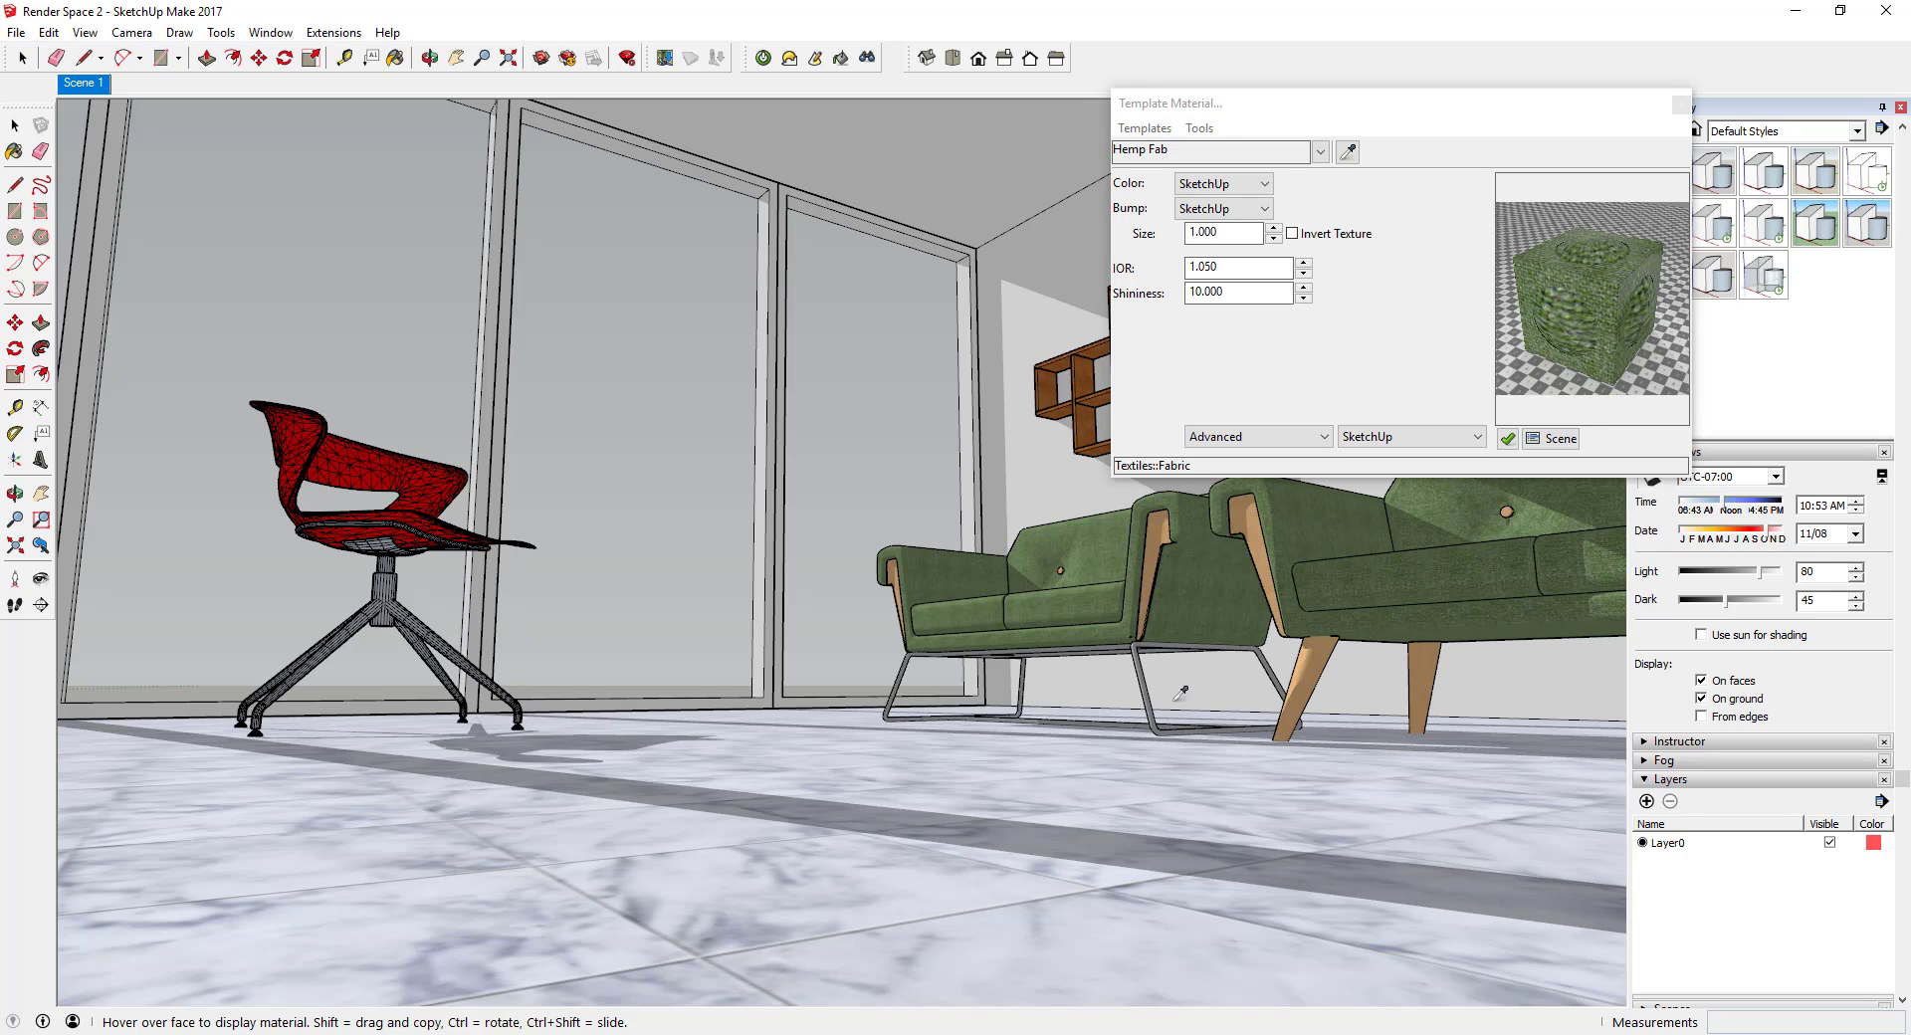
Step: Give the sofa's wooden arm material, beech tile, the Wood Flat template with SketchUp bump
left_click(1251, 509)
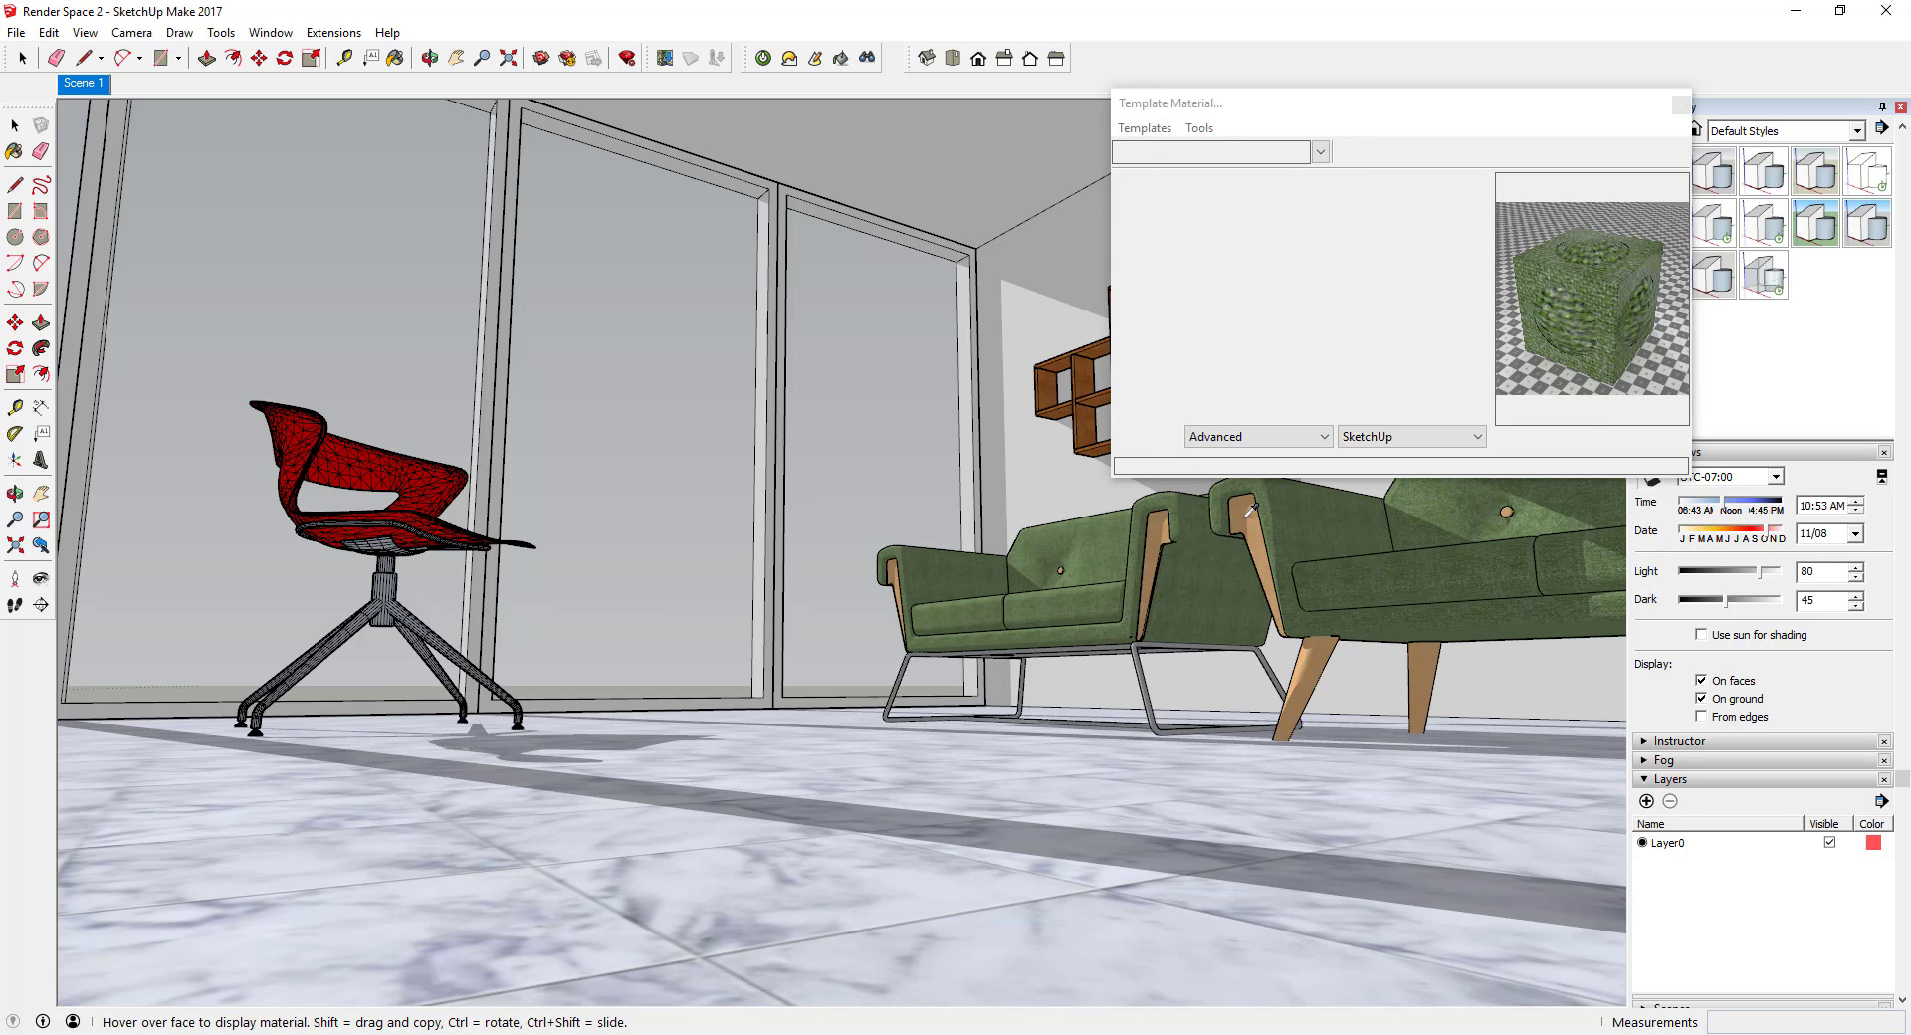
left_click(1145, 129)
mouse_move(1194, 172)
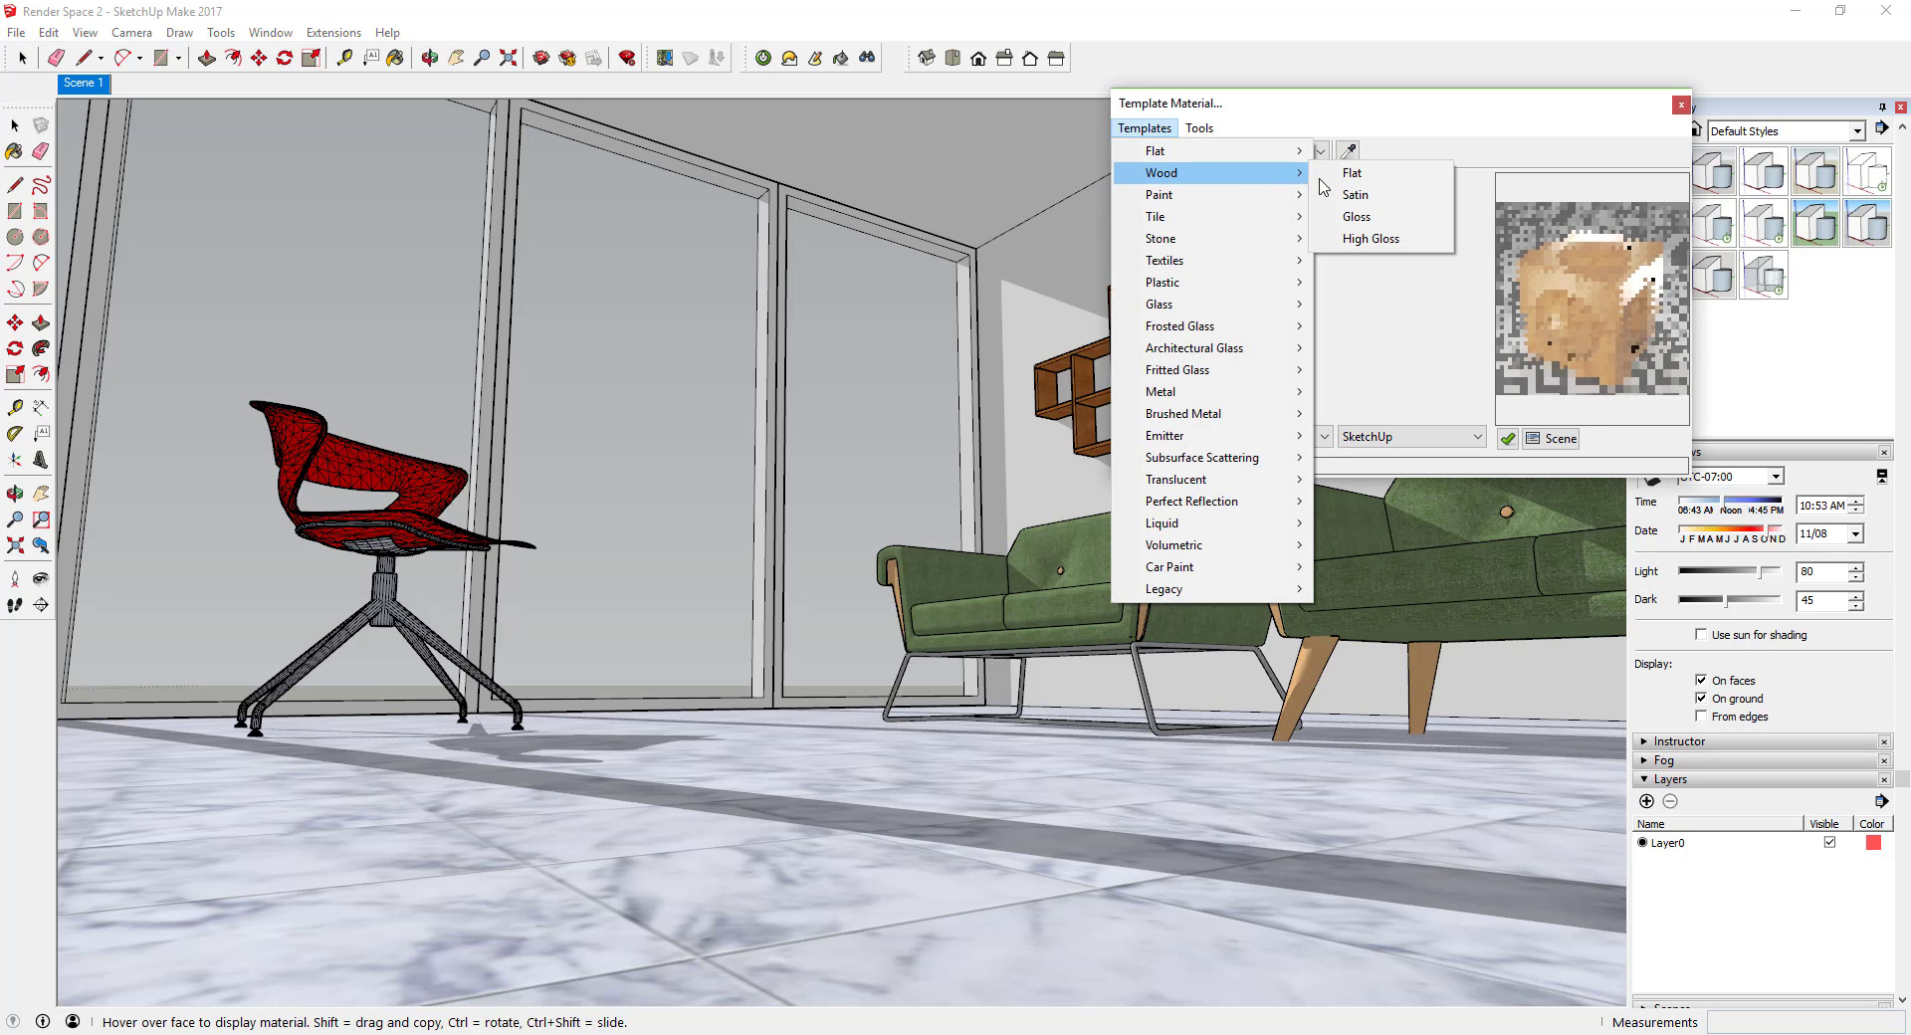
left_click(1374, 177)
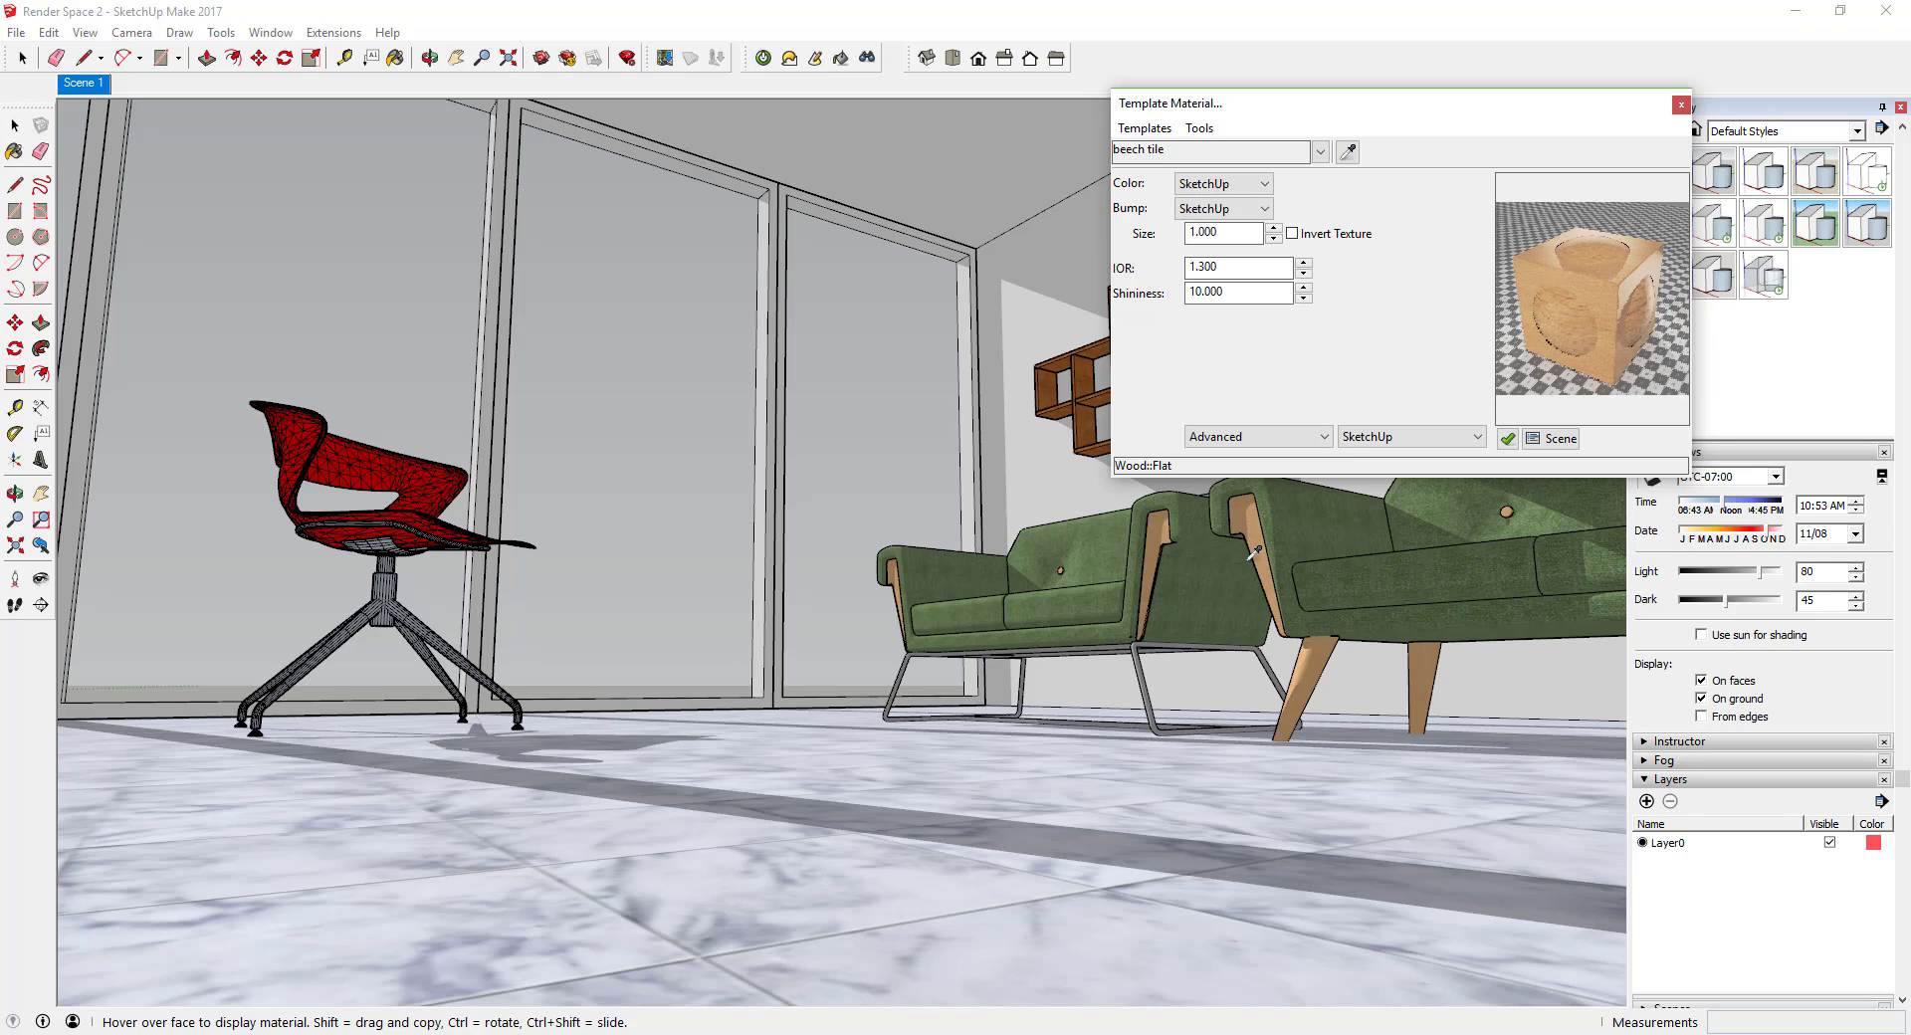
Step: Give the green armchair's stainless steel frame material the Metal StainlessSteel template and set its bump to SketchUp
left_click(1145, 659)
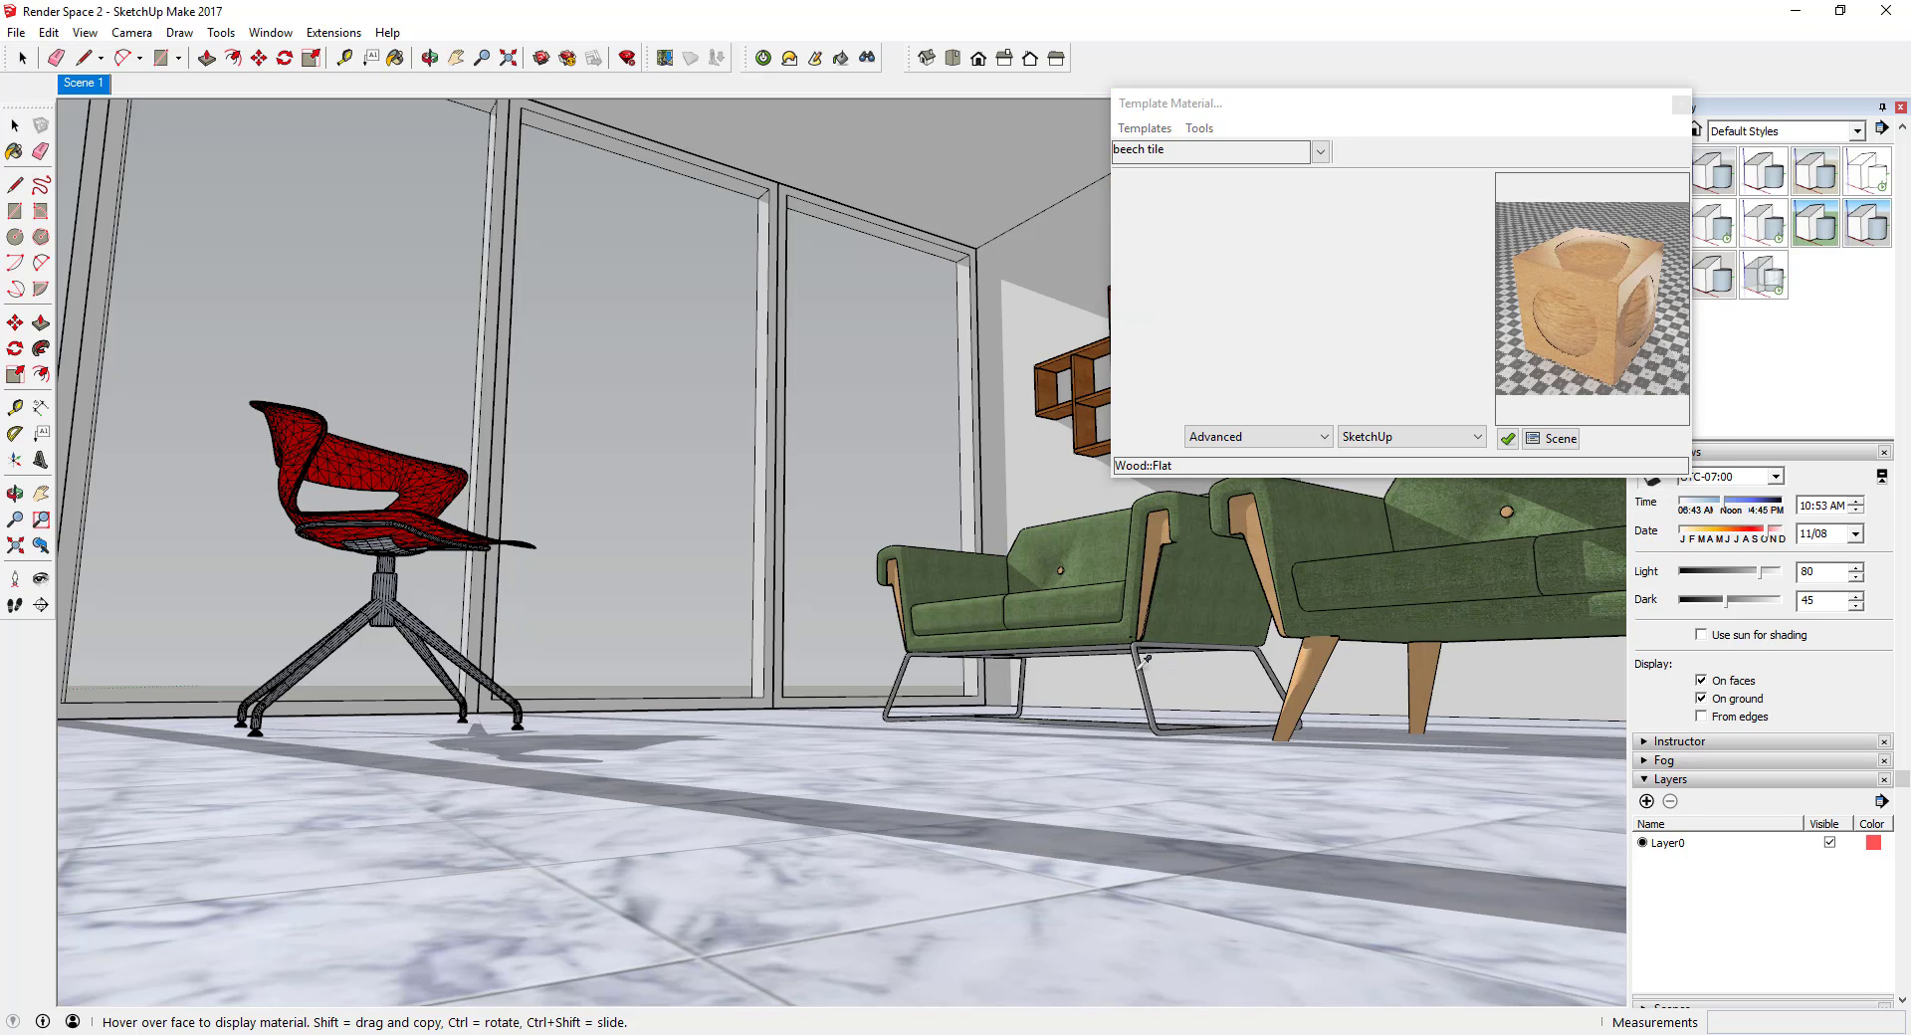
left_click(1155, 130)
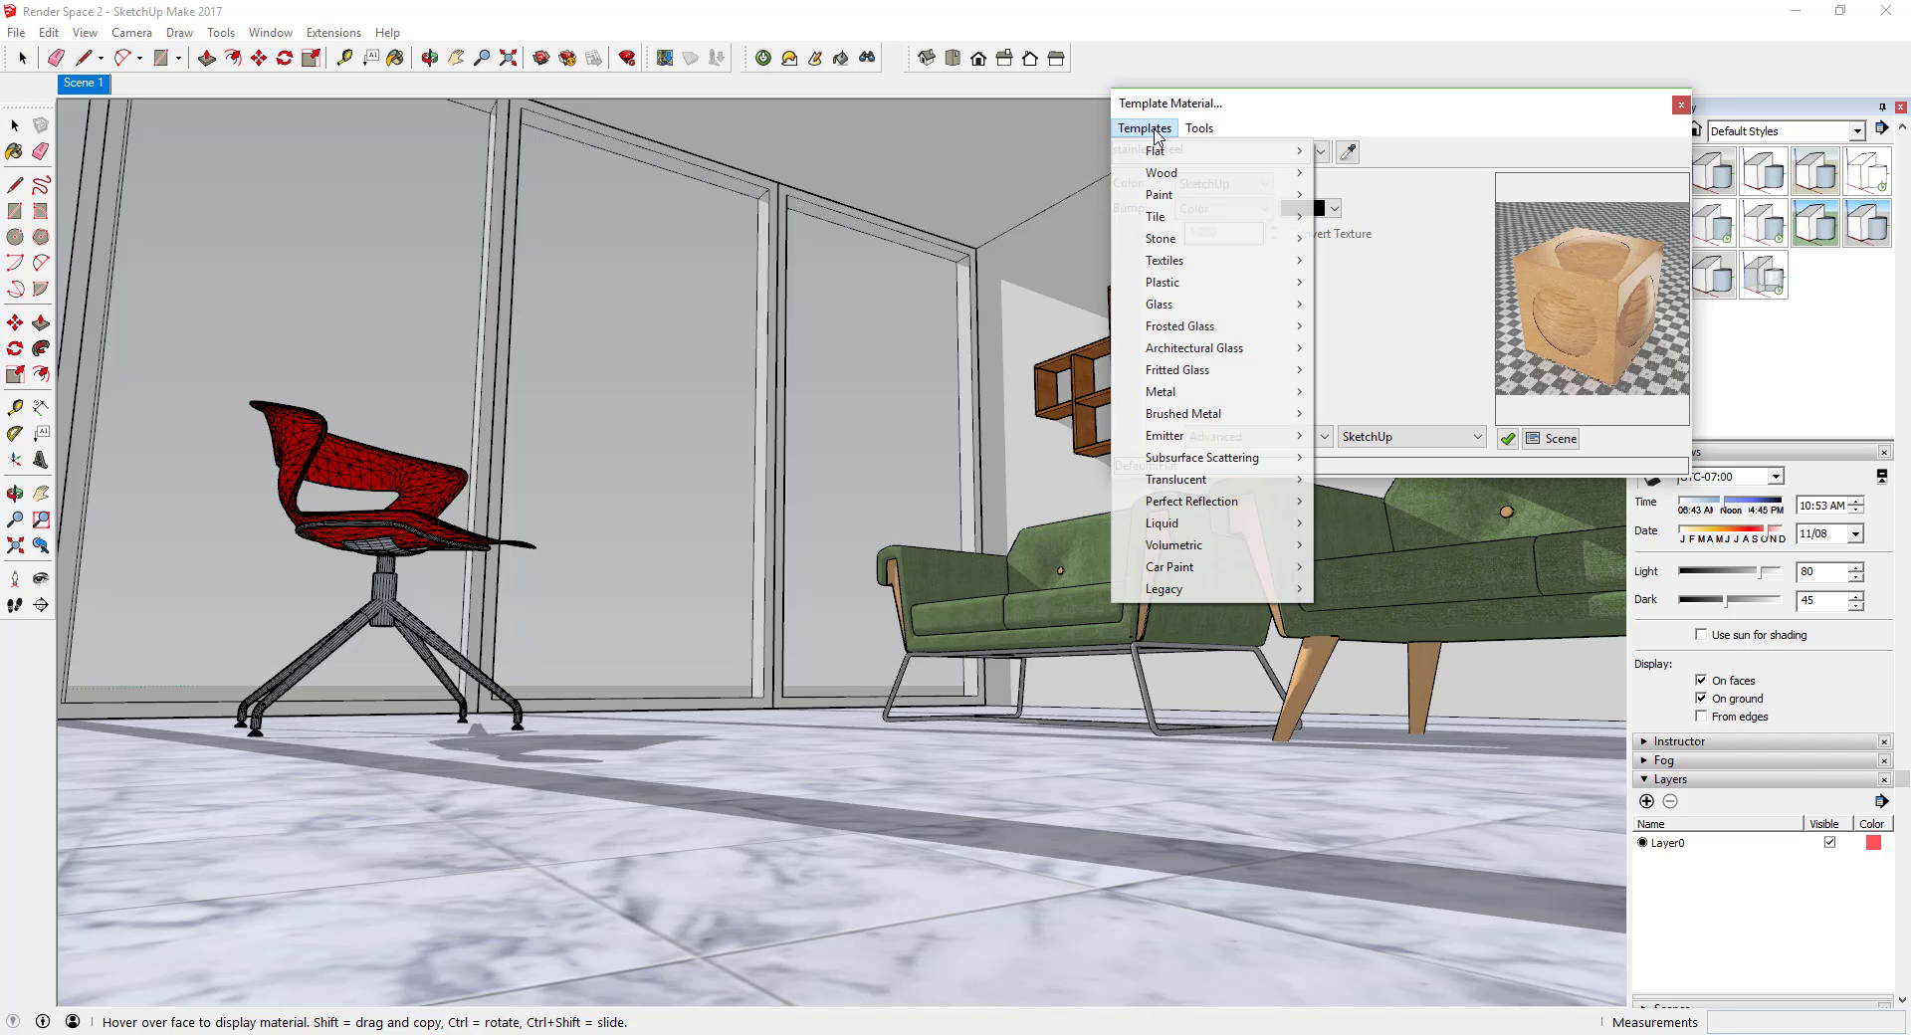
mouse_move(1195, 391)
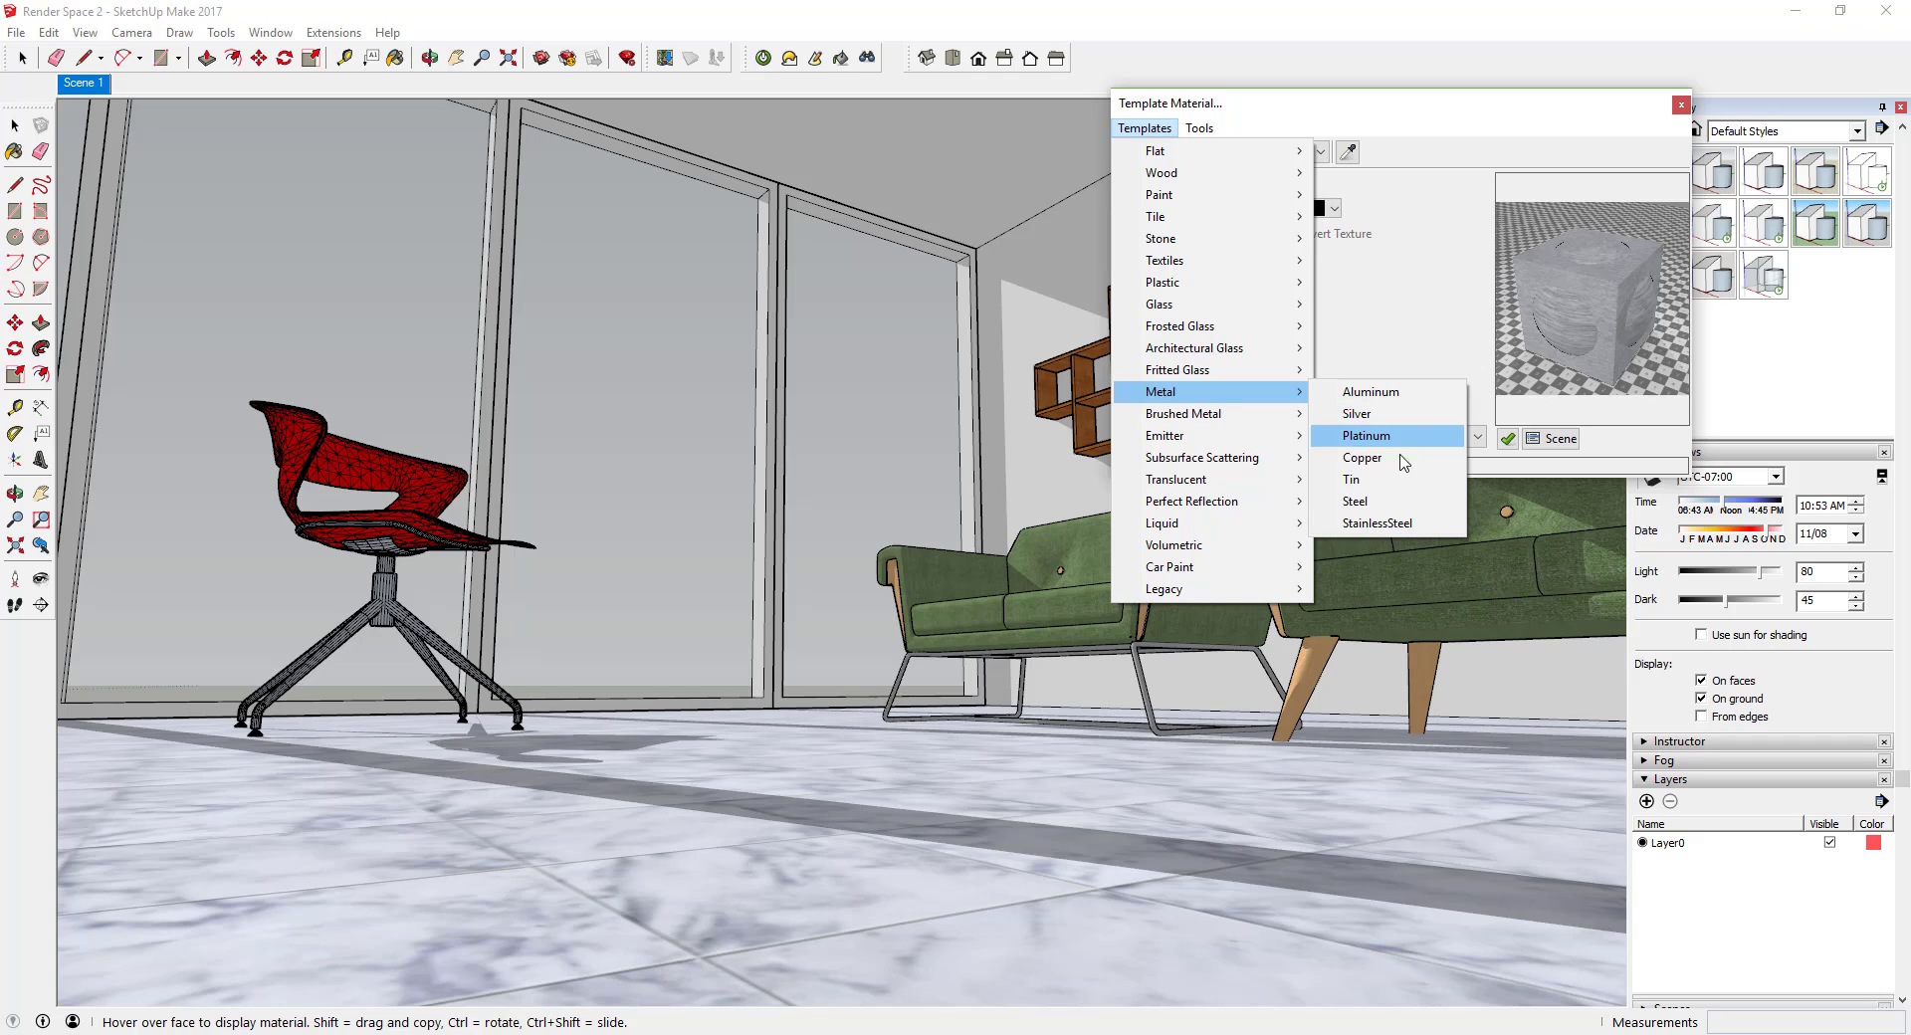
left_click(1403, 524)
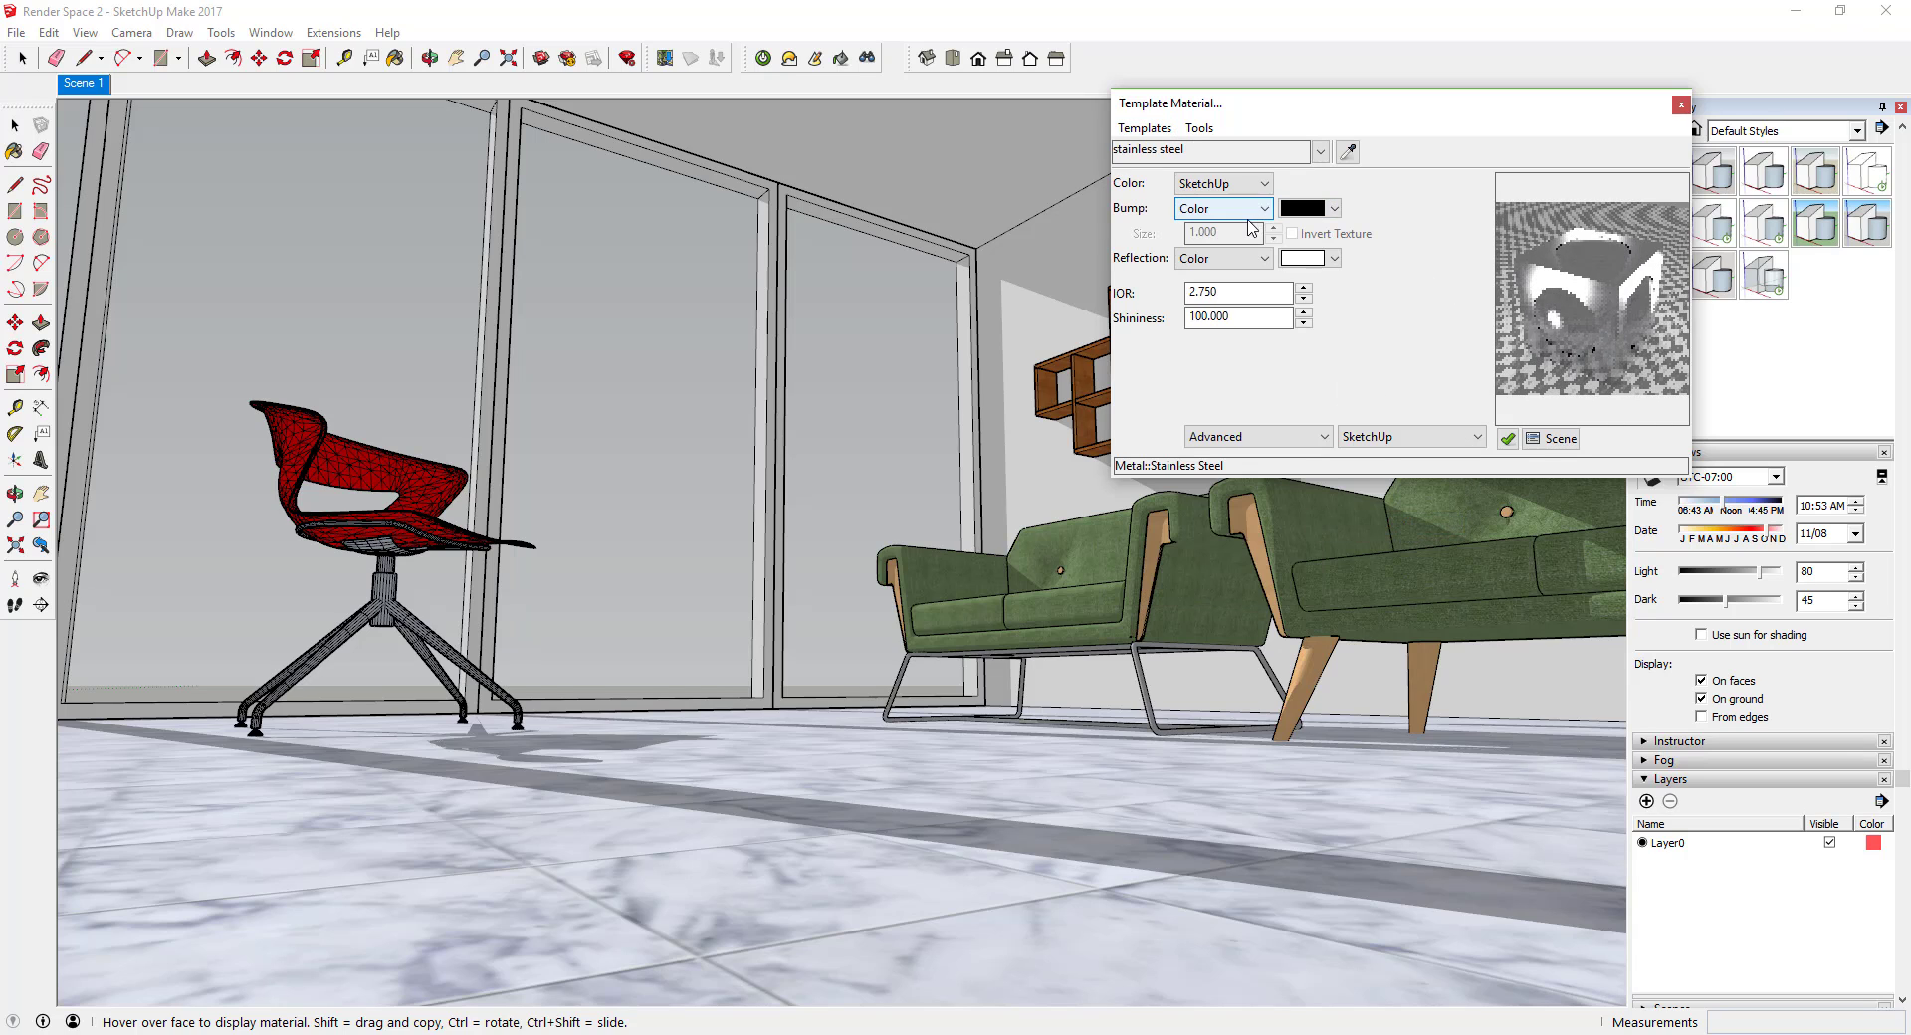
left_click(1240, 214)
left_click(1244, 218)
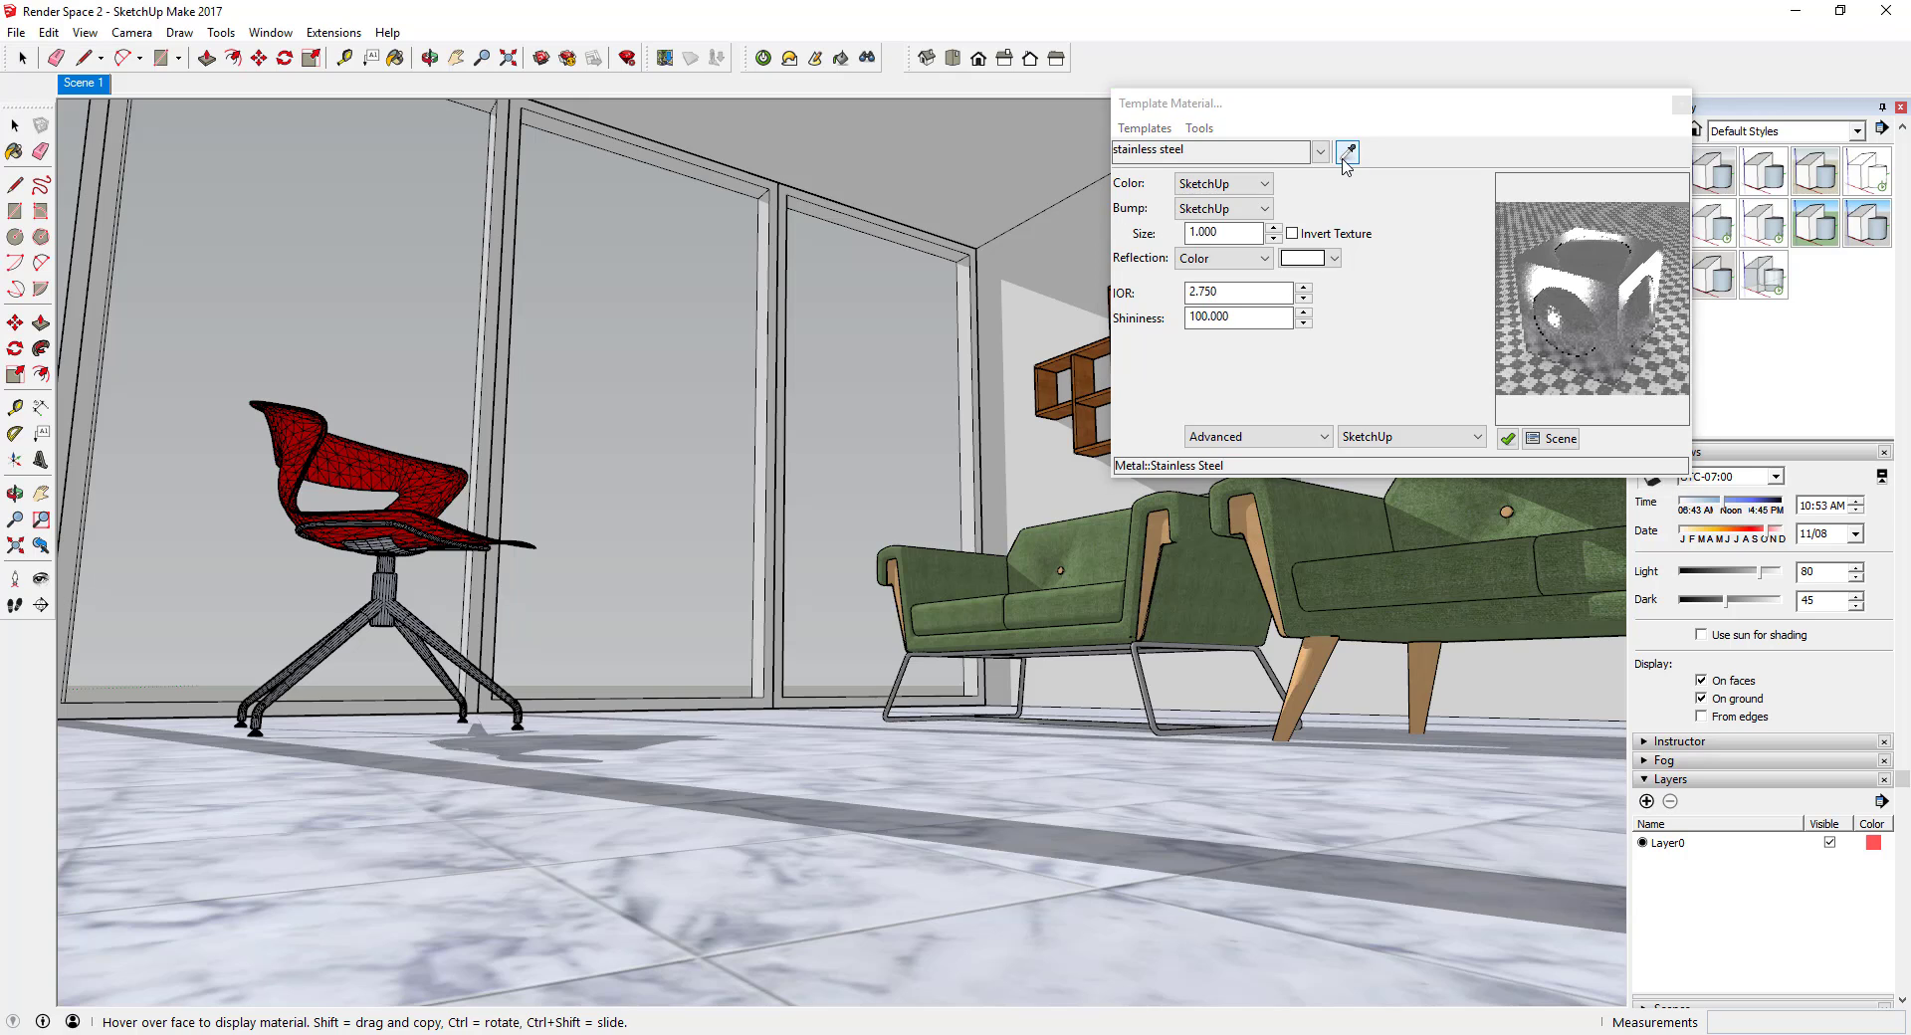
Step: Give the red chair seat's Color_A01 material the Plastic Shiny template with SketchUp bump, and close the material editor
left_click(434, 472)
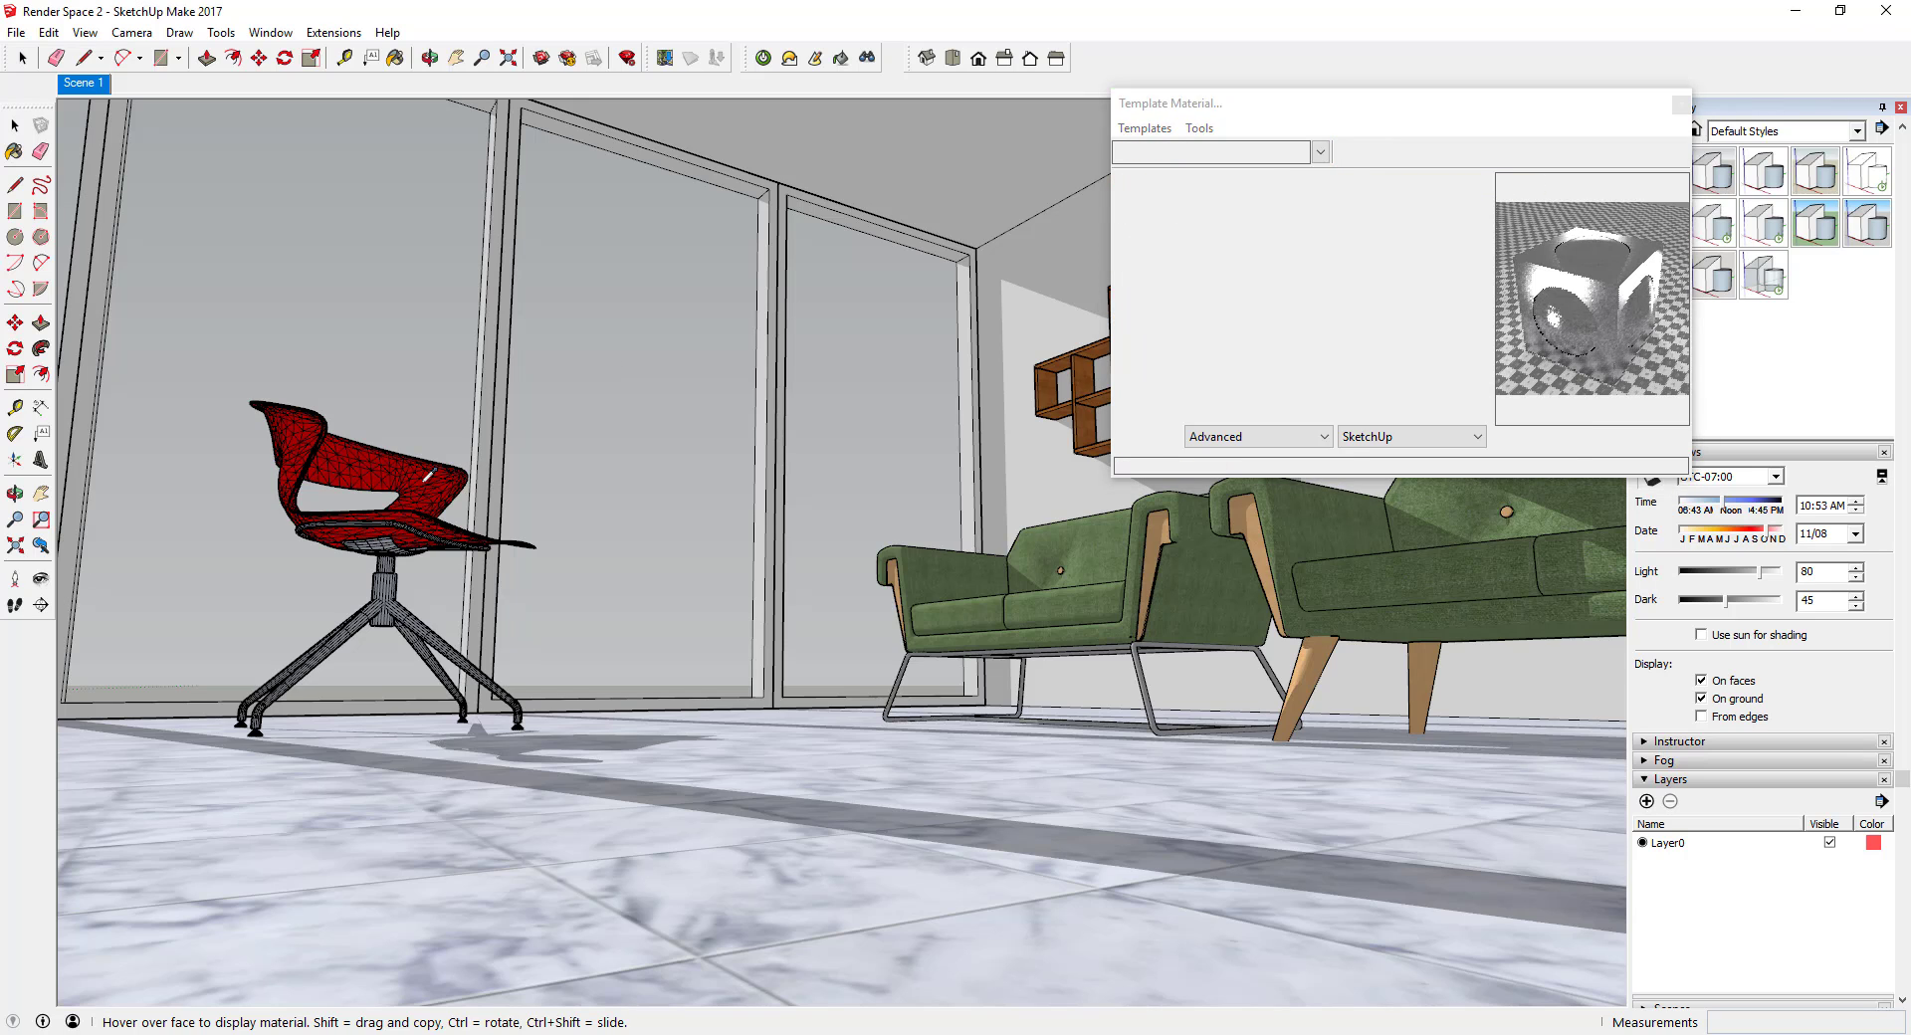
left_click(1135, 129)
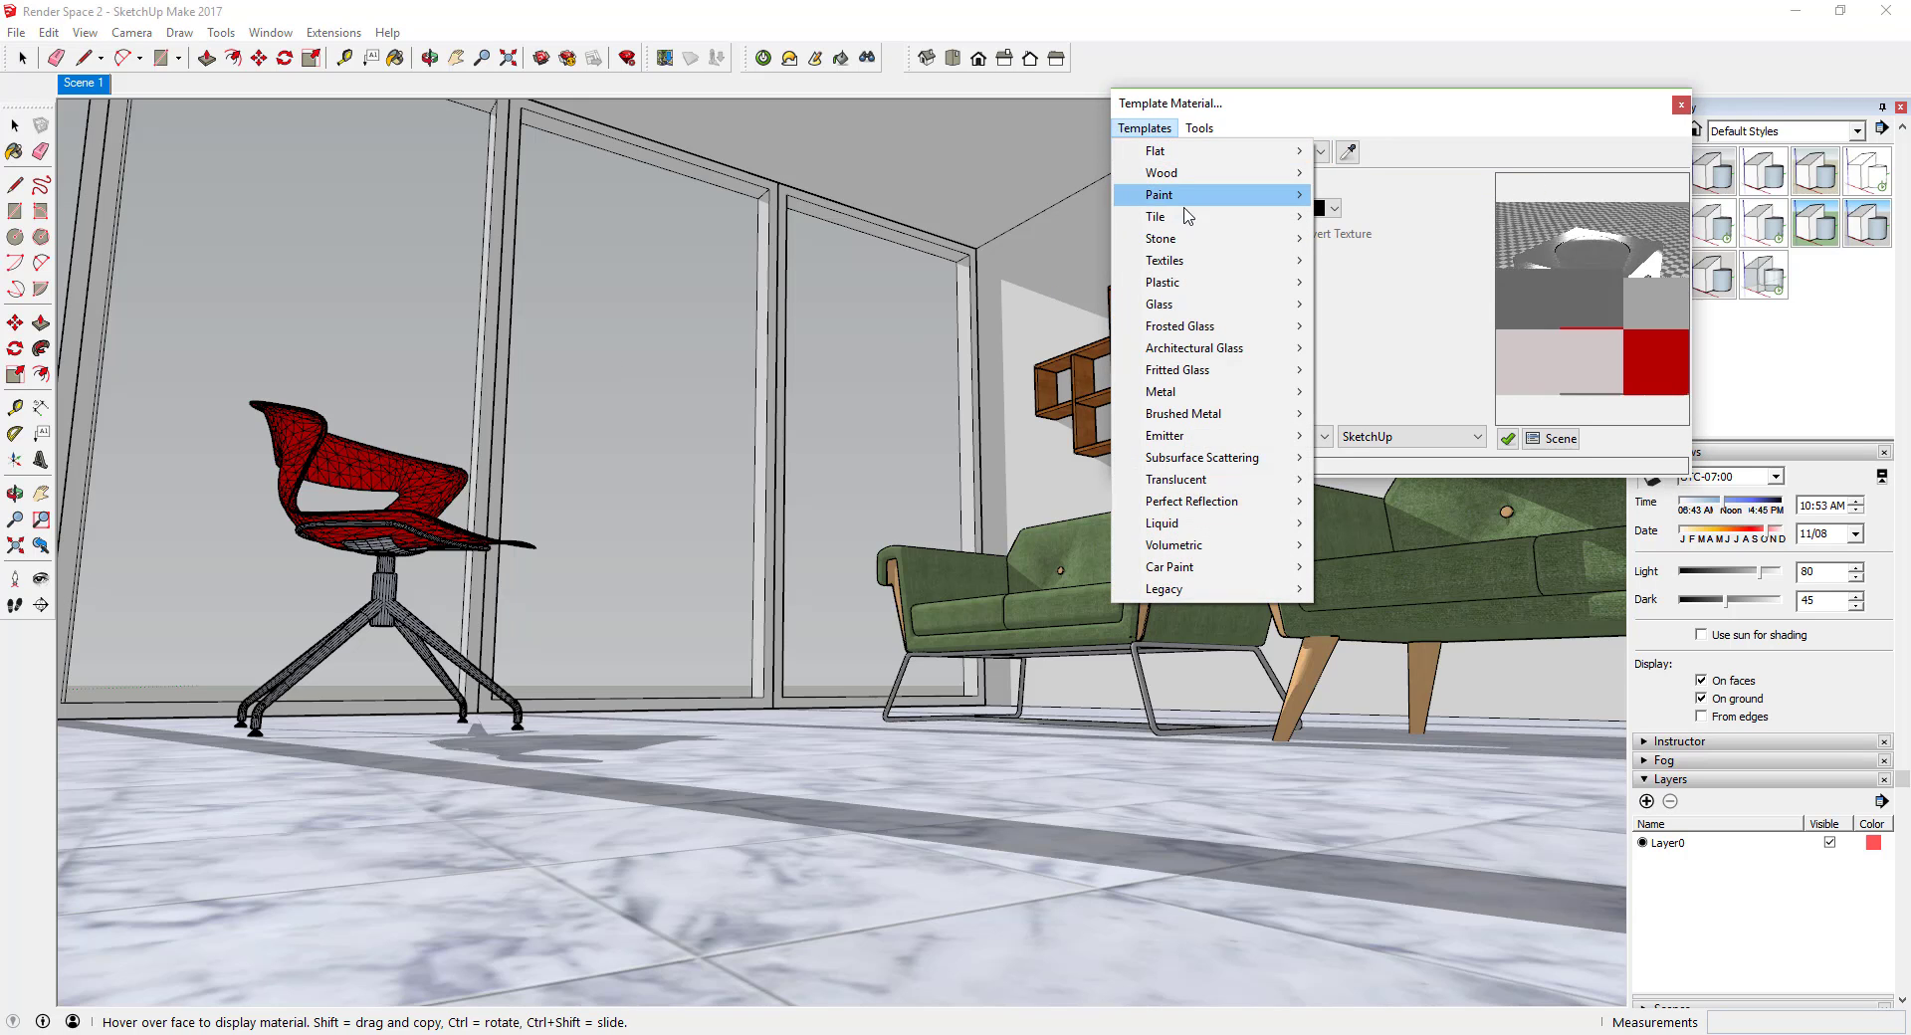
mouse_move(1204, 284)
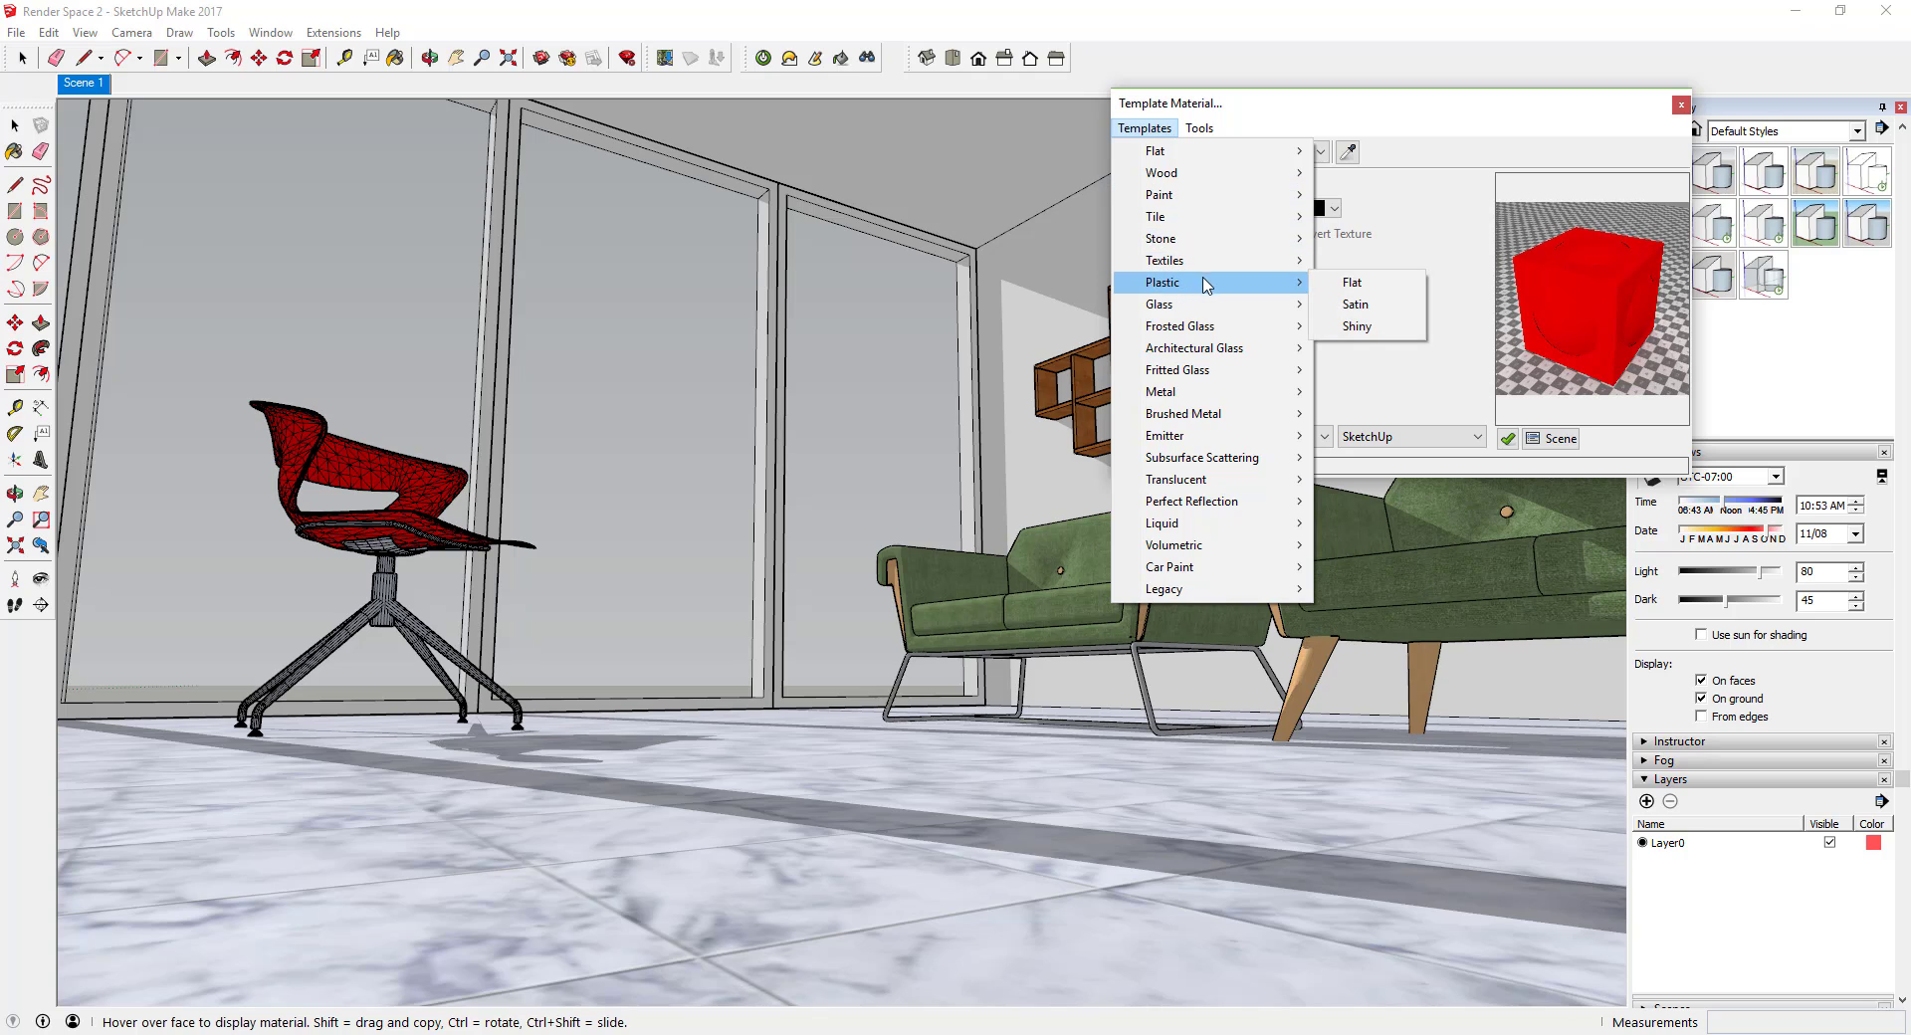
left_click(1355, 328)
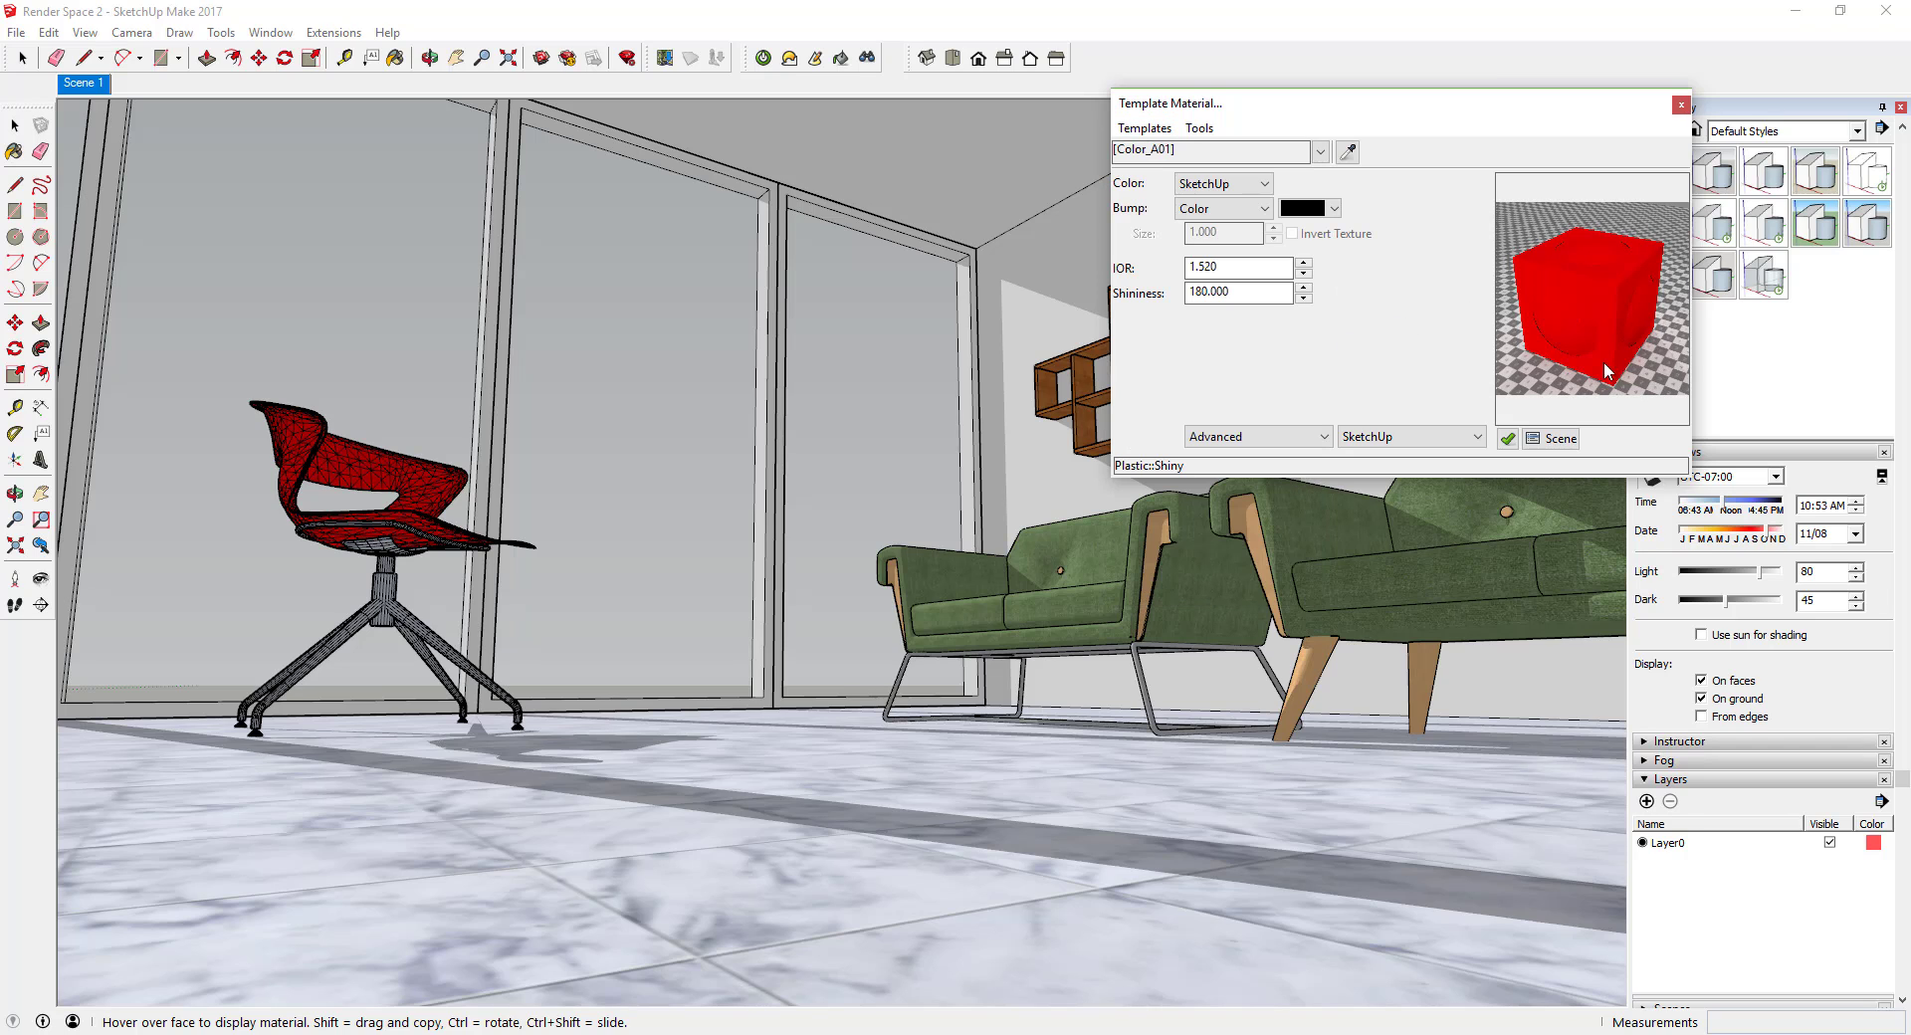
left_click(1222, 209)
left_click(1205, 229)
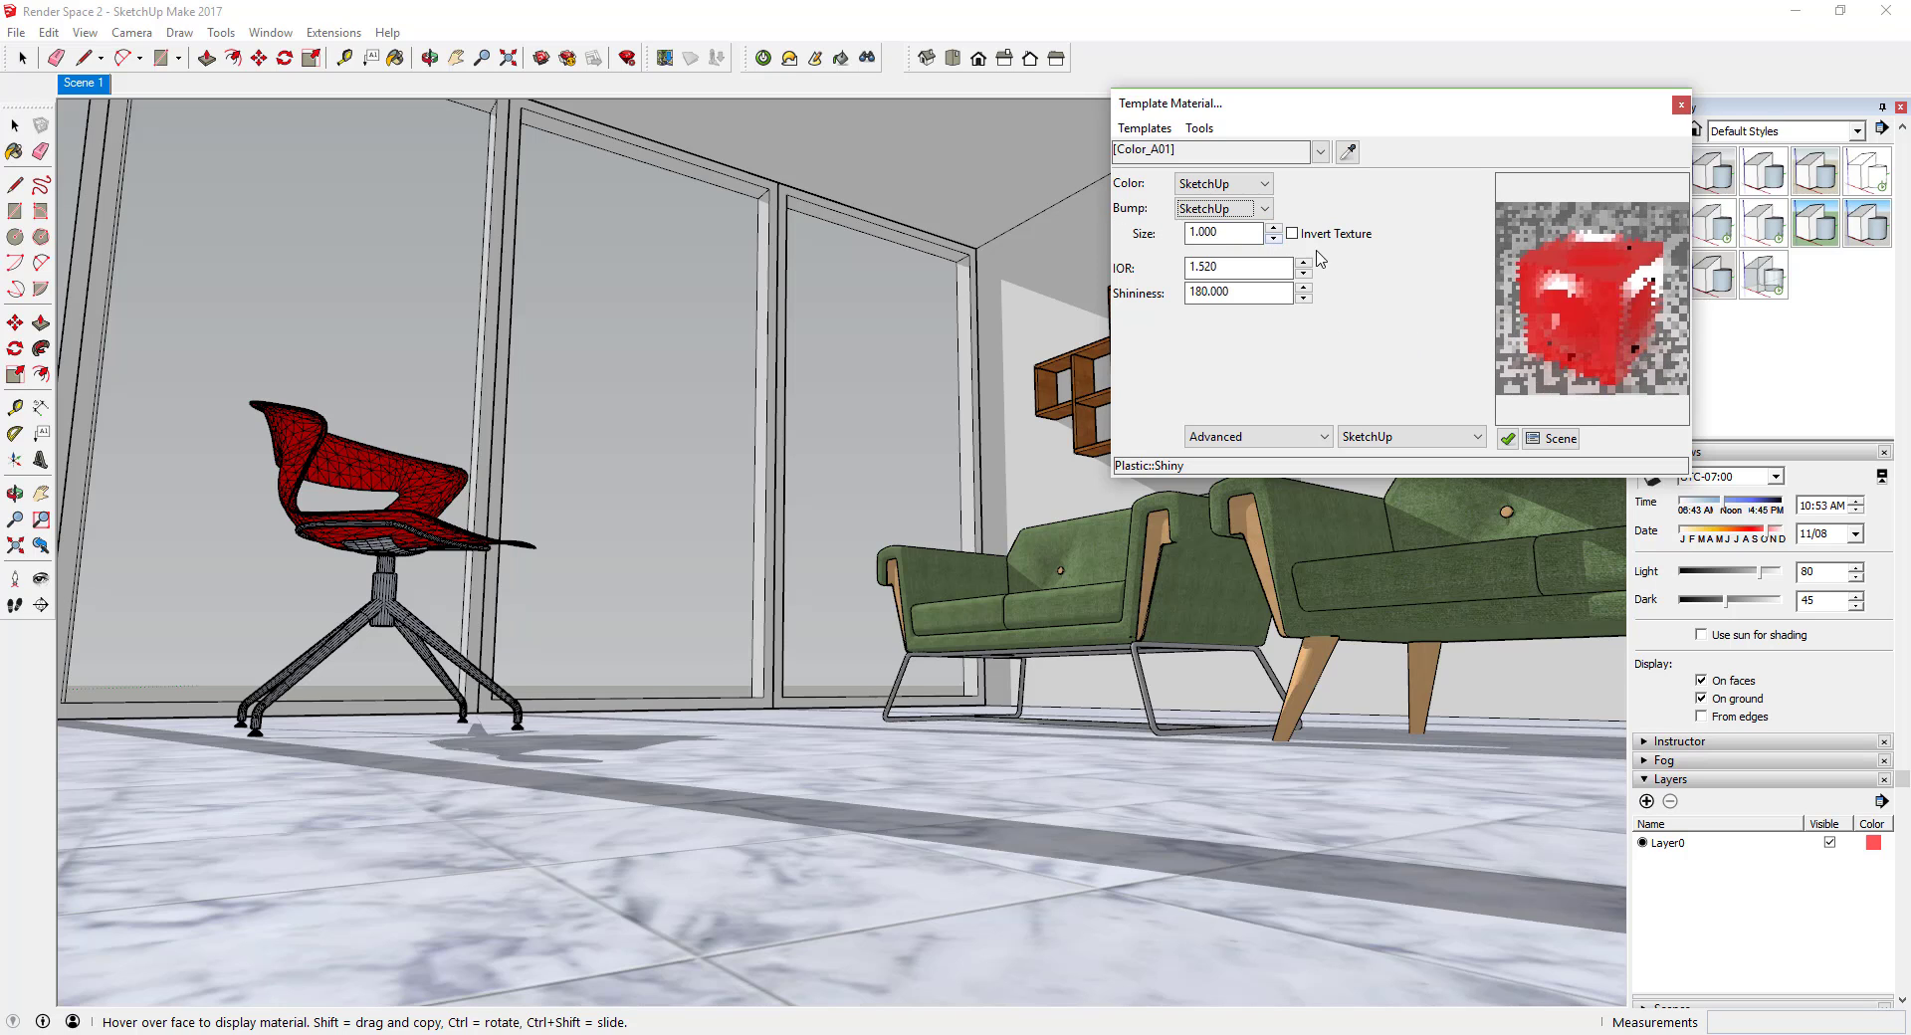
left_click(1679, 106)
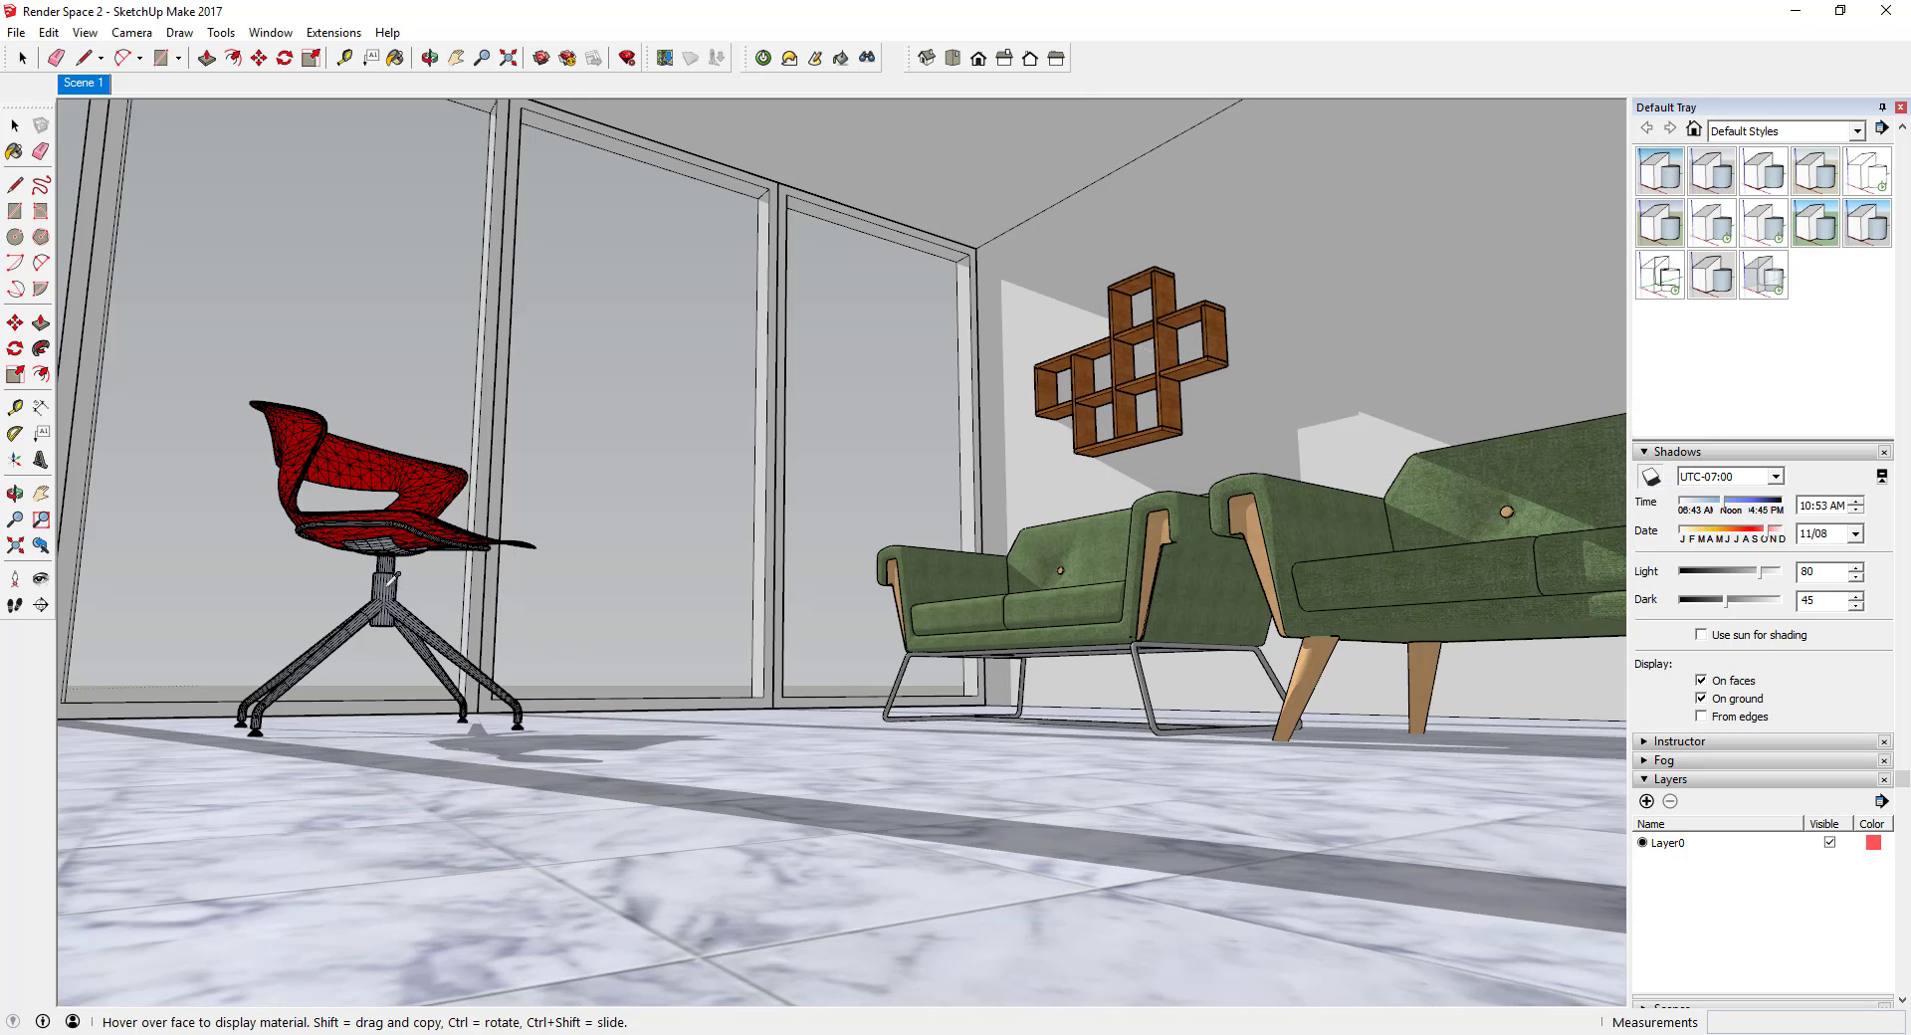
Step: Apply the Metal Aluminum template with SketchUp bump to the Metal_Aluminum_Anodized material on the red chair's base
left_click(394, 579)
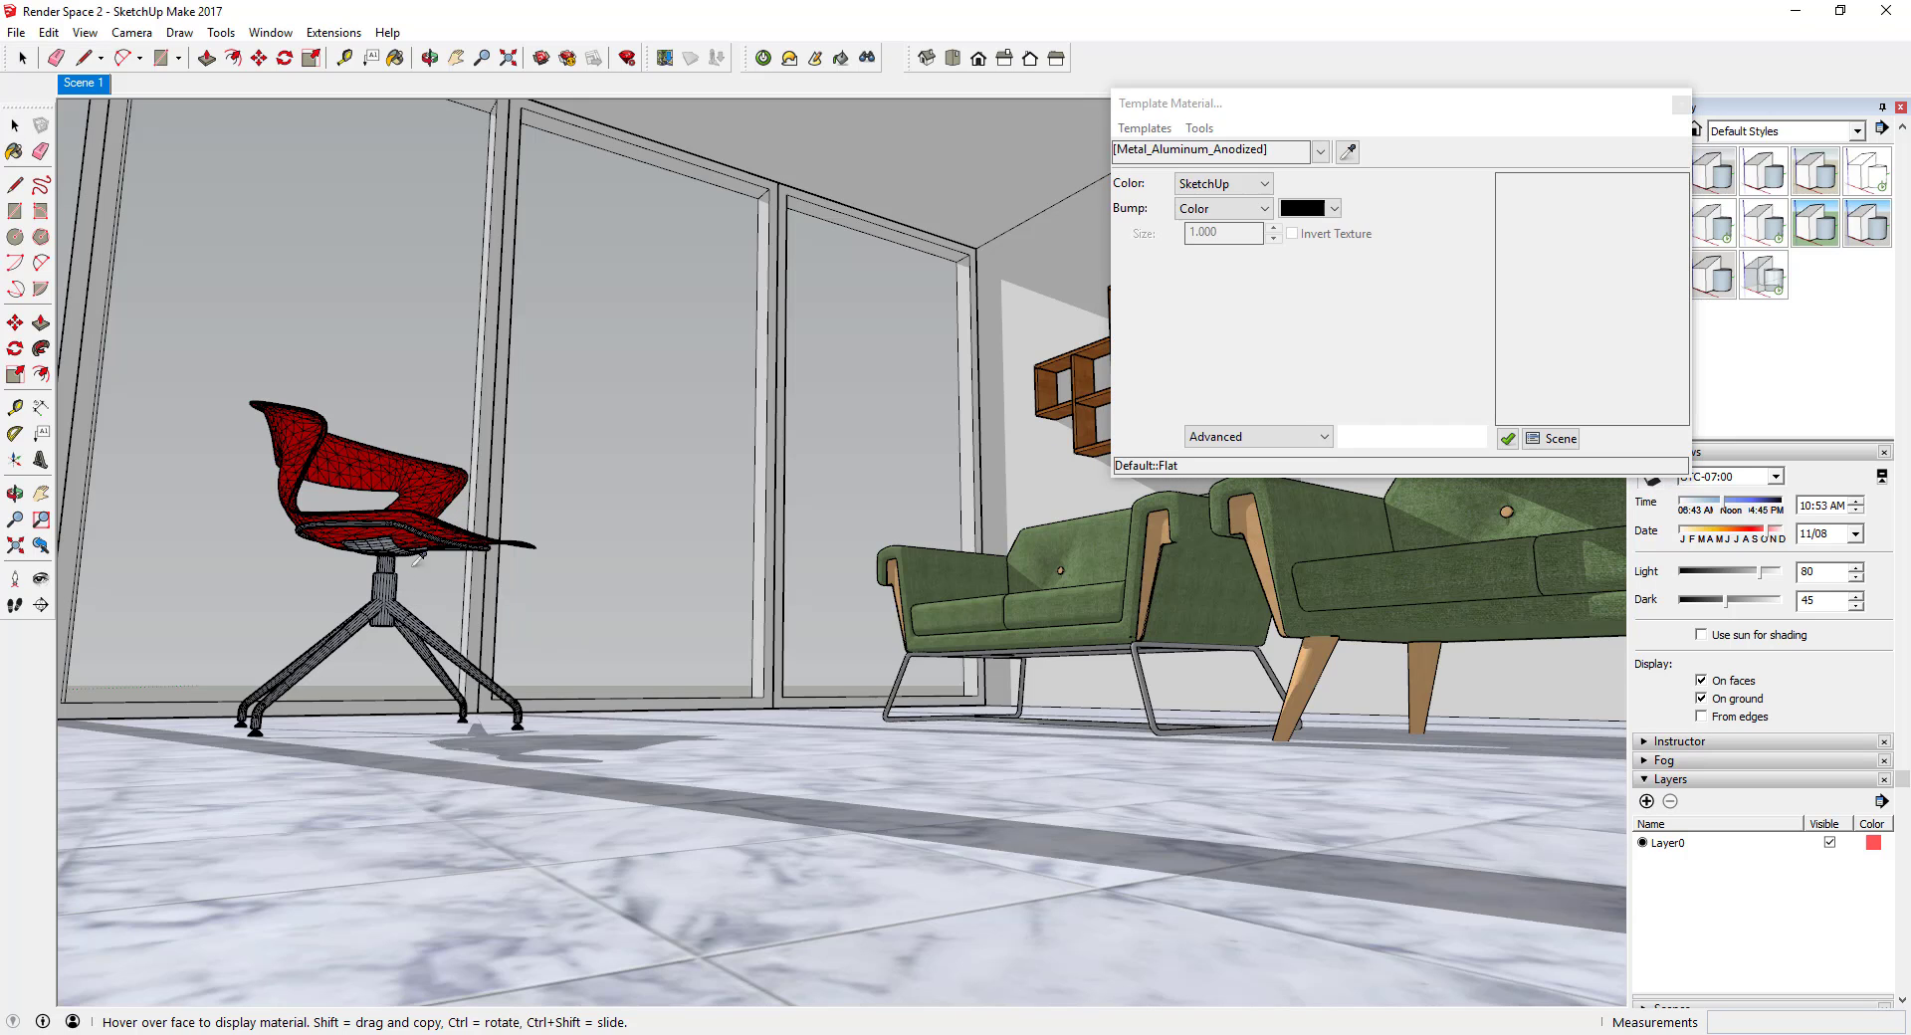
left_click(1145, 129)
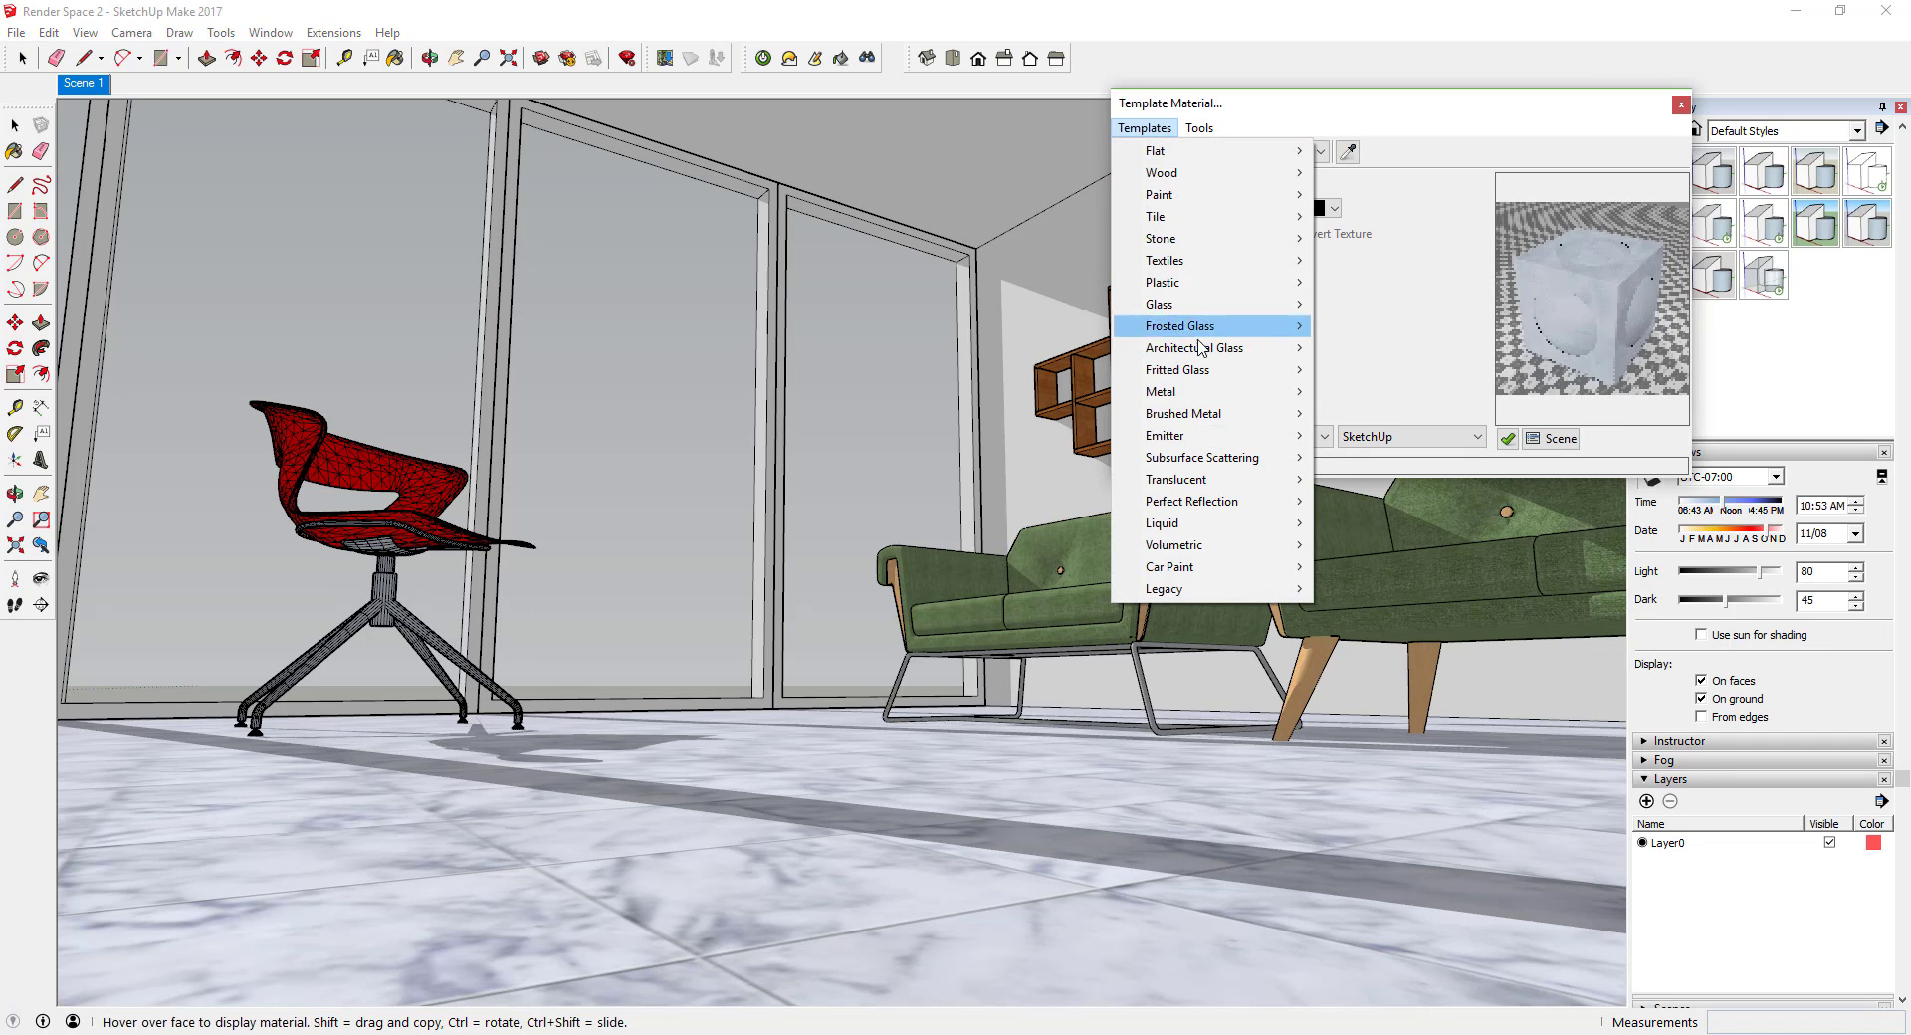
mouse_move(1190, 398)
left_click(1404, 393)
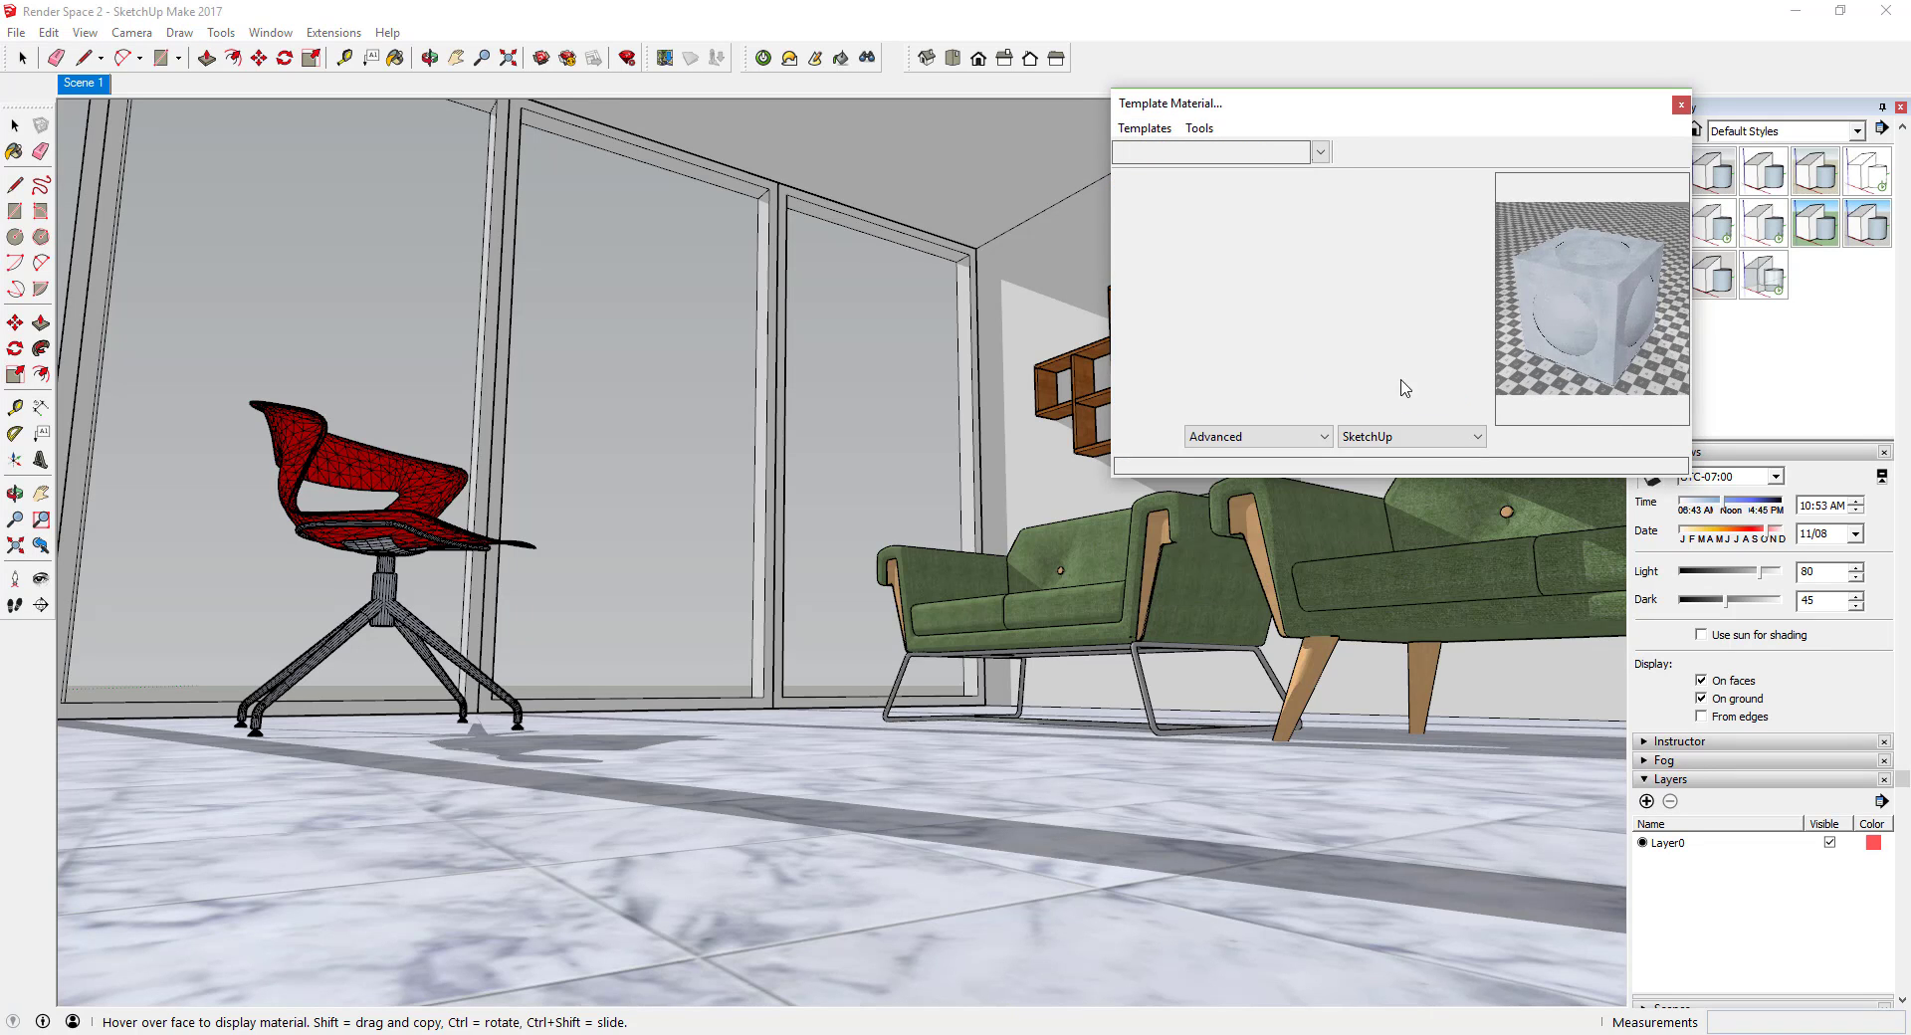
left_click(1201, 205)
left_click(1210, 223)
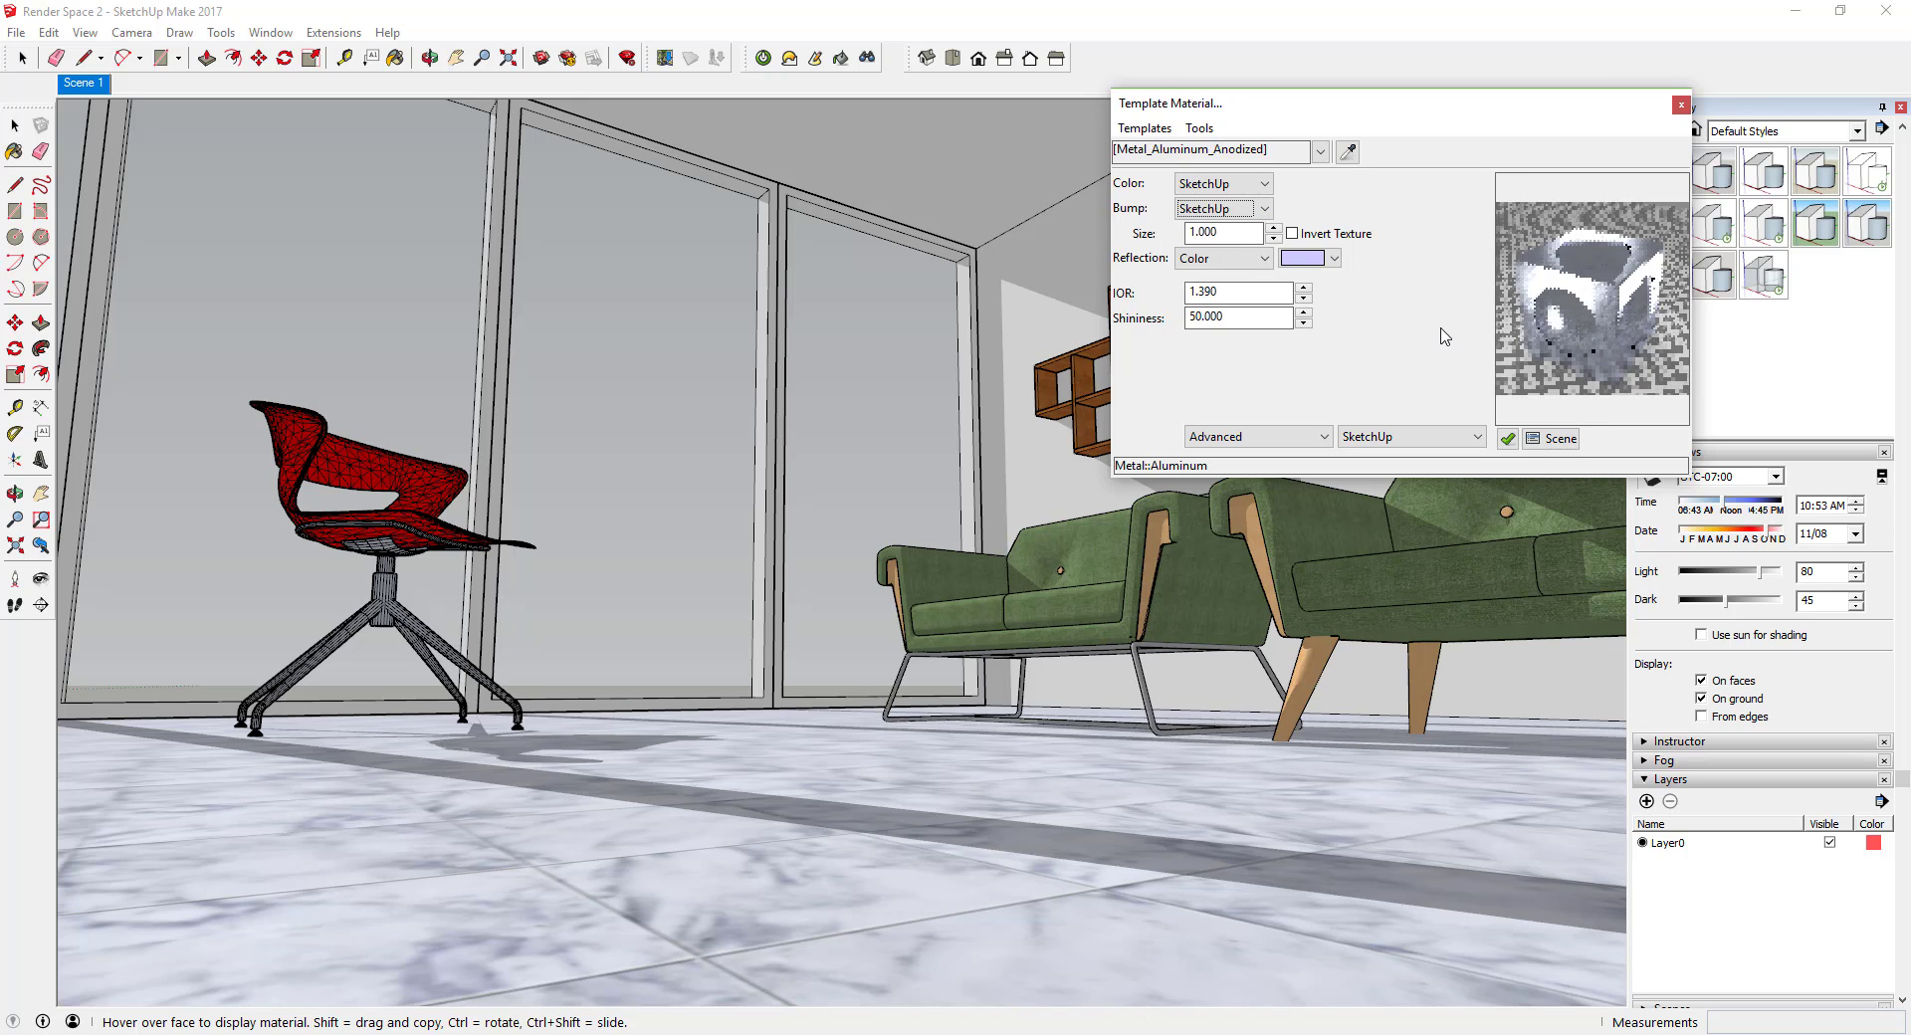
Step: Give the floor's Marble Carrara Floor Tile material the Tile Gloss template and set its bump to SketchUp
left_click(876, 813)
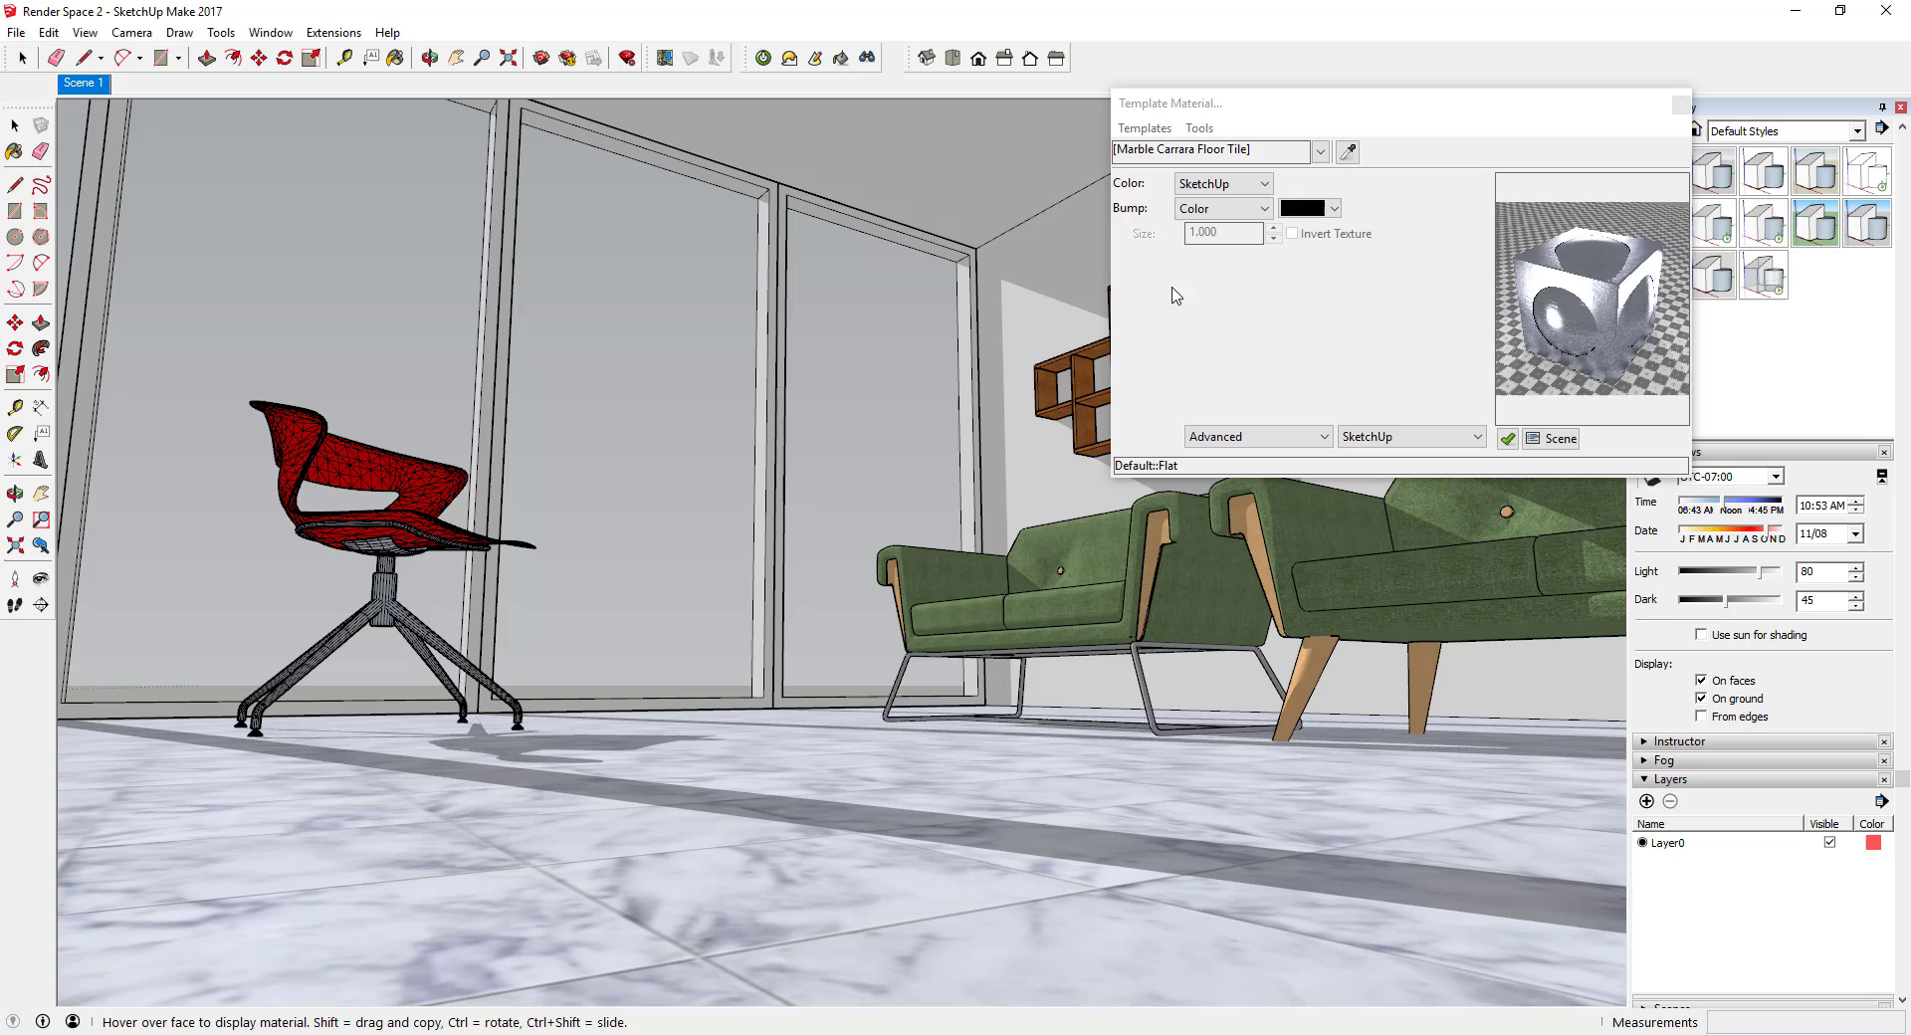
left_click(1154, 136)
mouse_move(1284, 217)
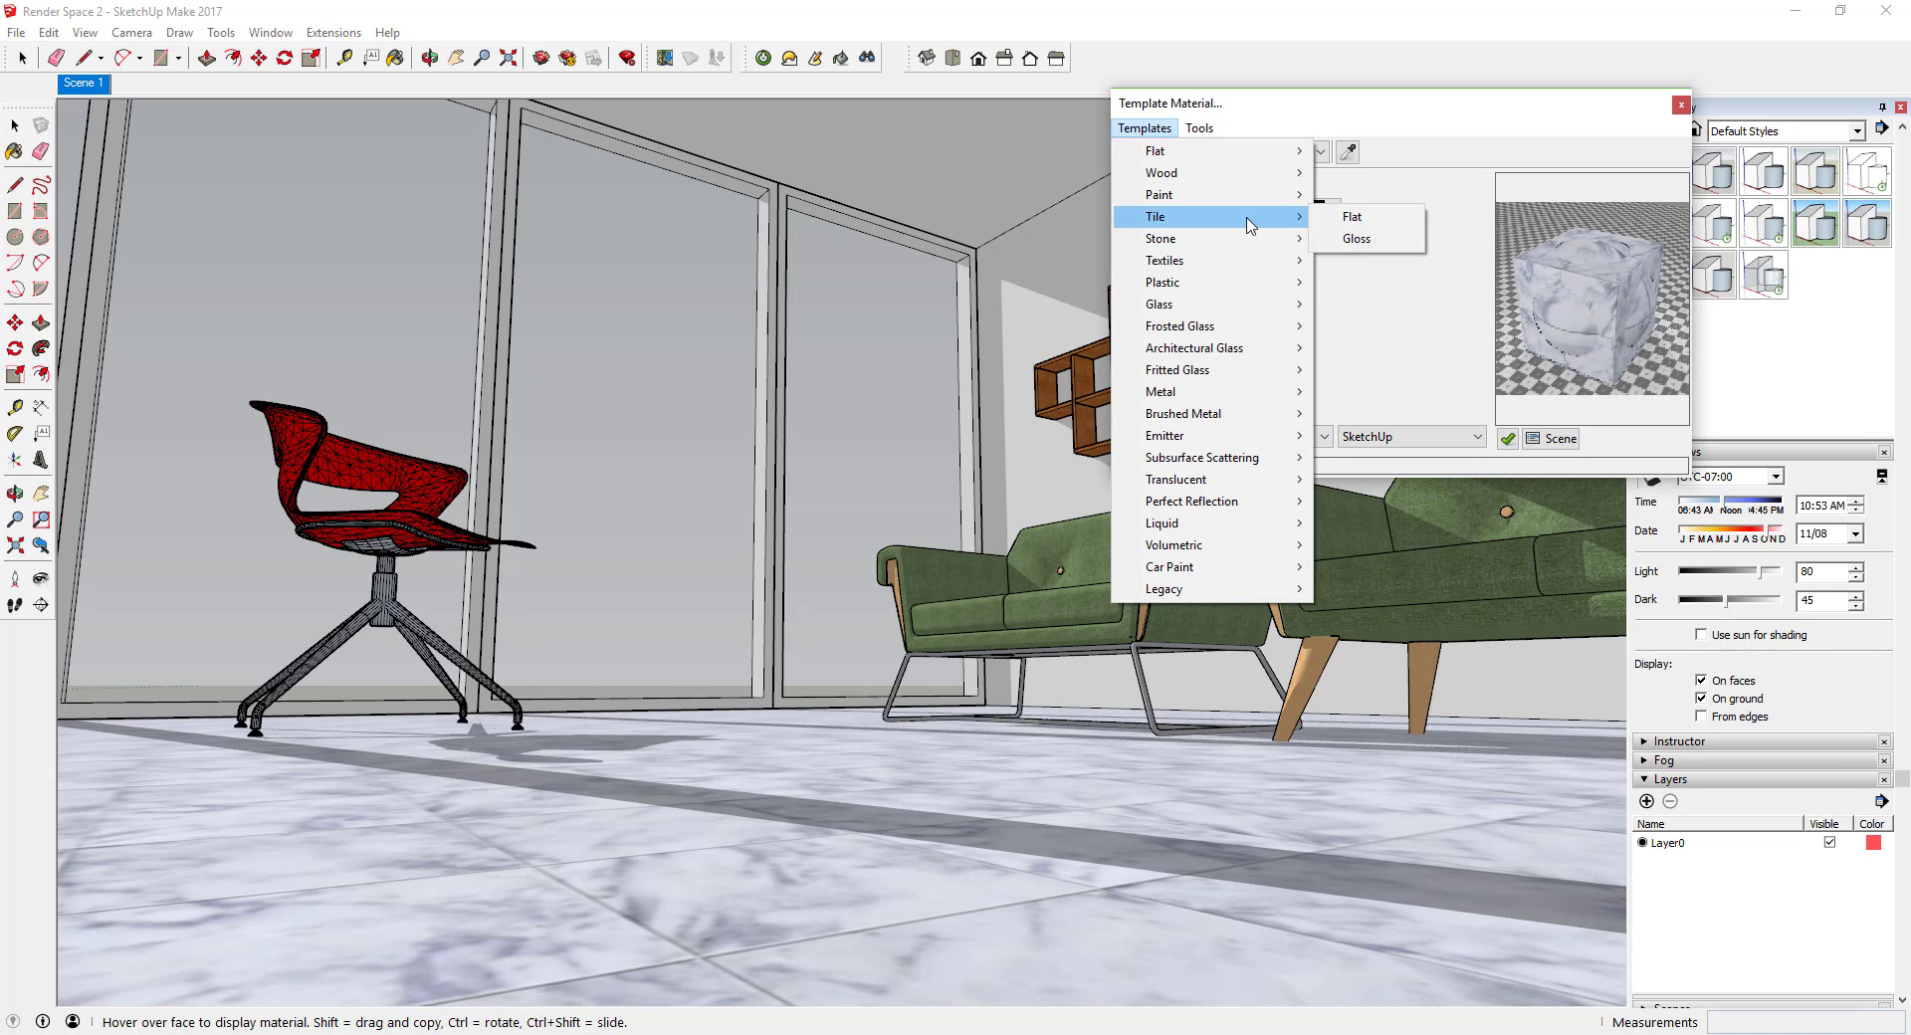
left_click(1359, 240)
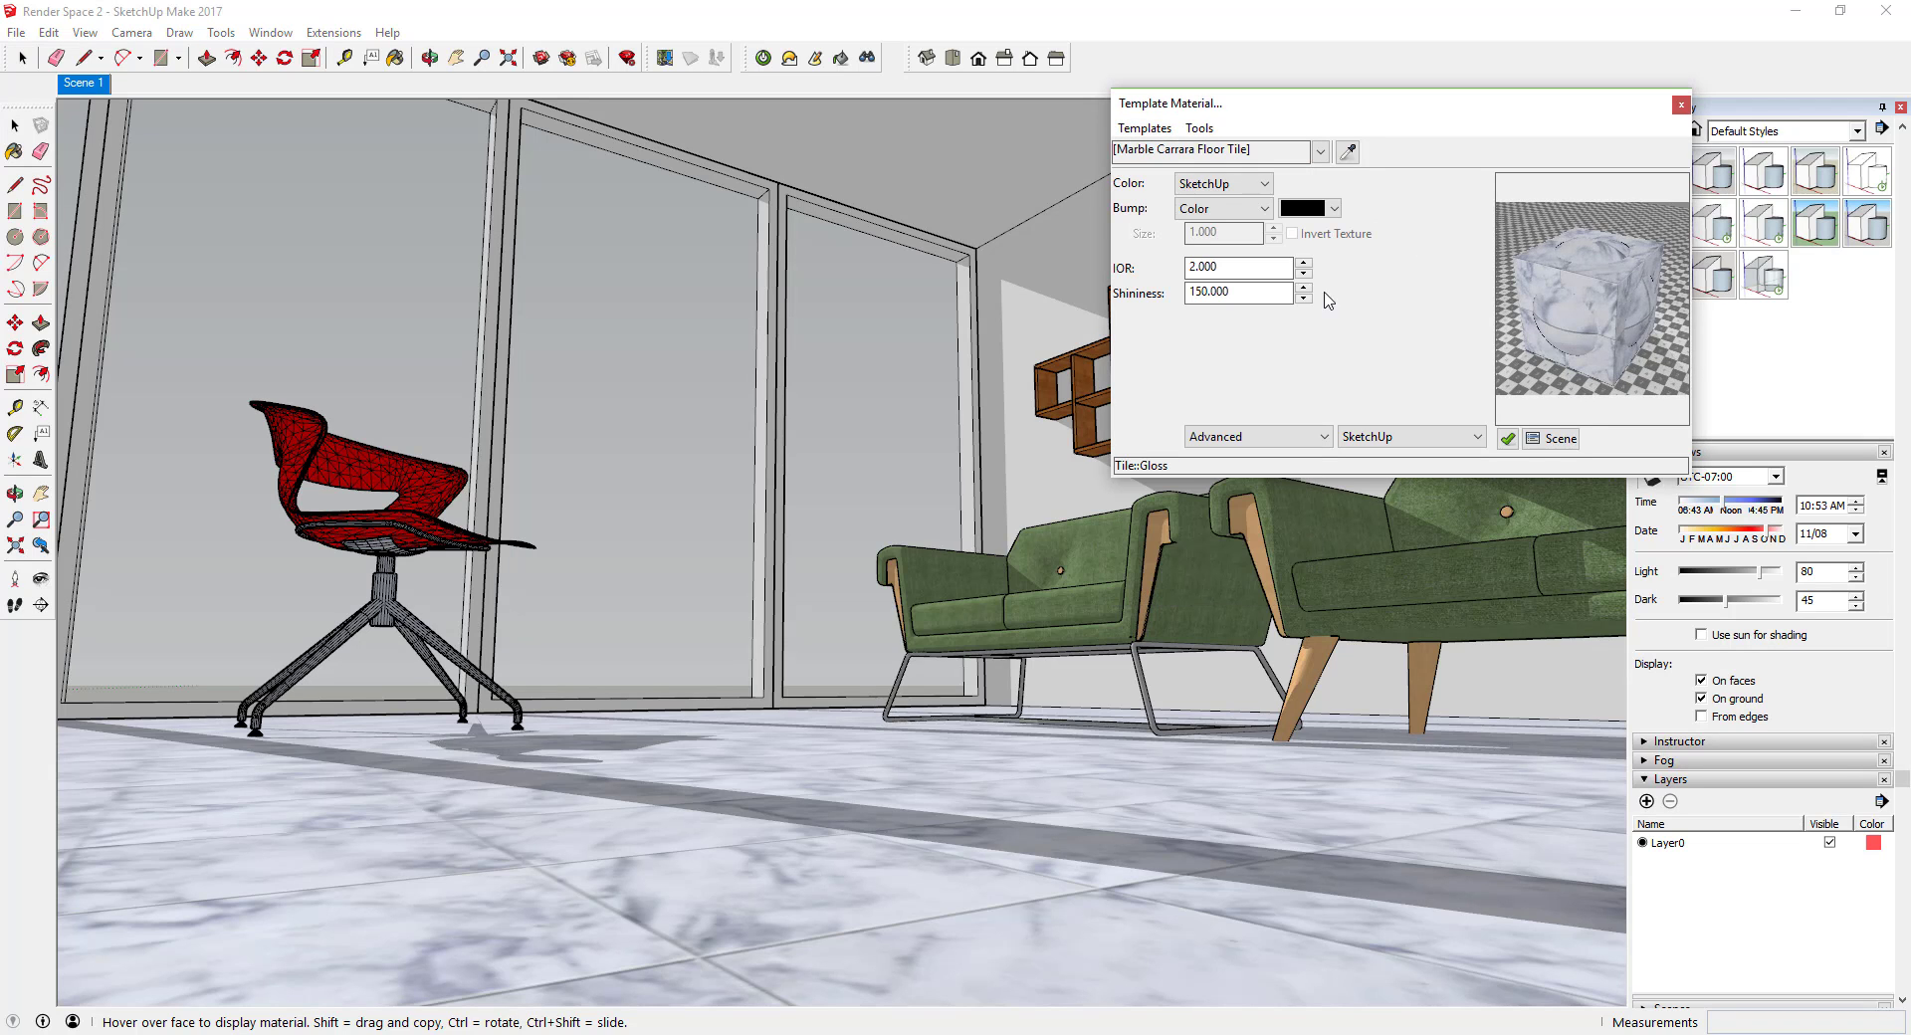
left_click(1224, 208)
left_click(1220, 242)
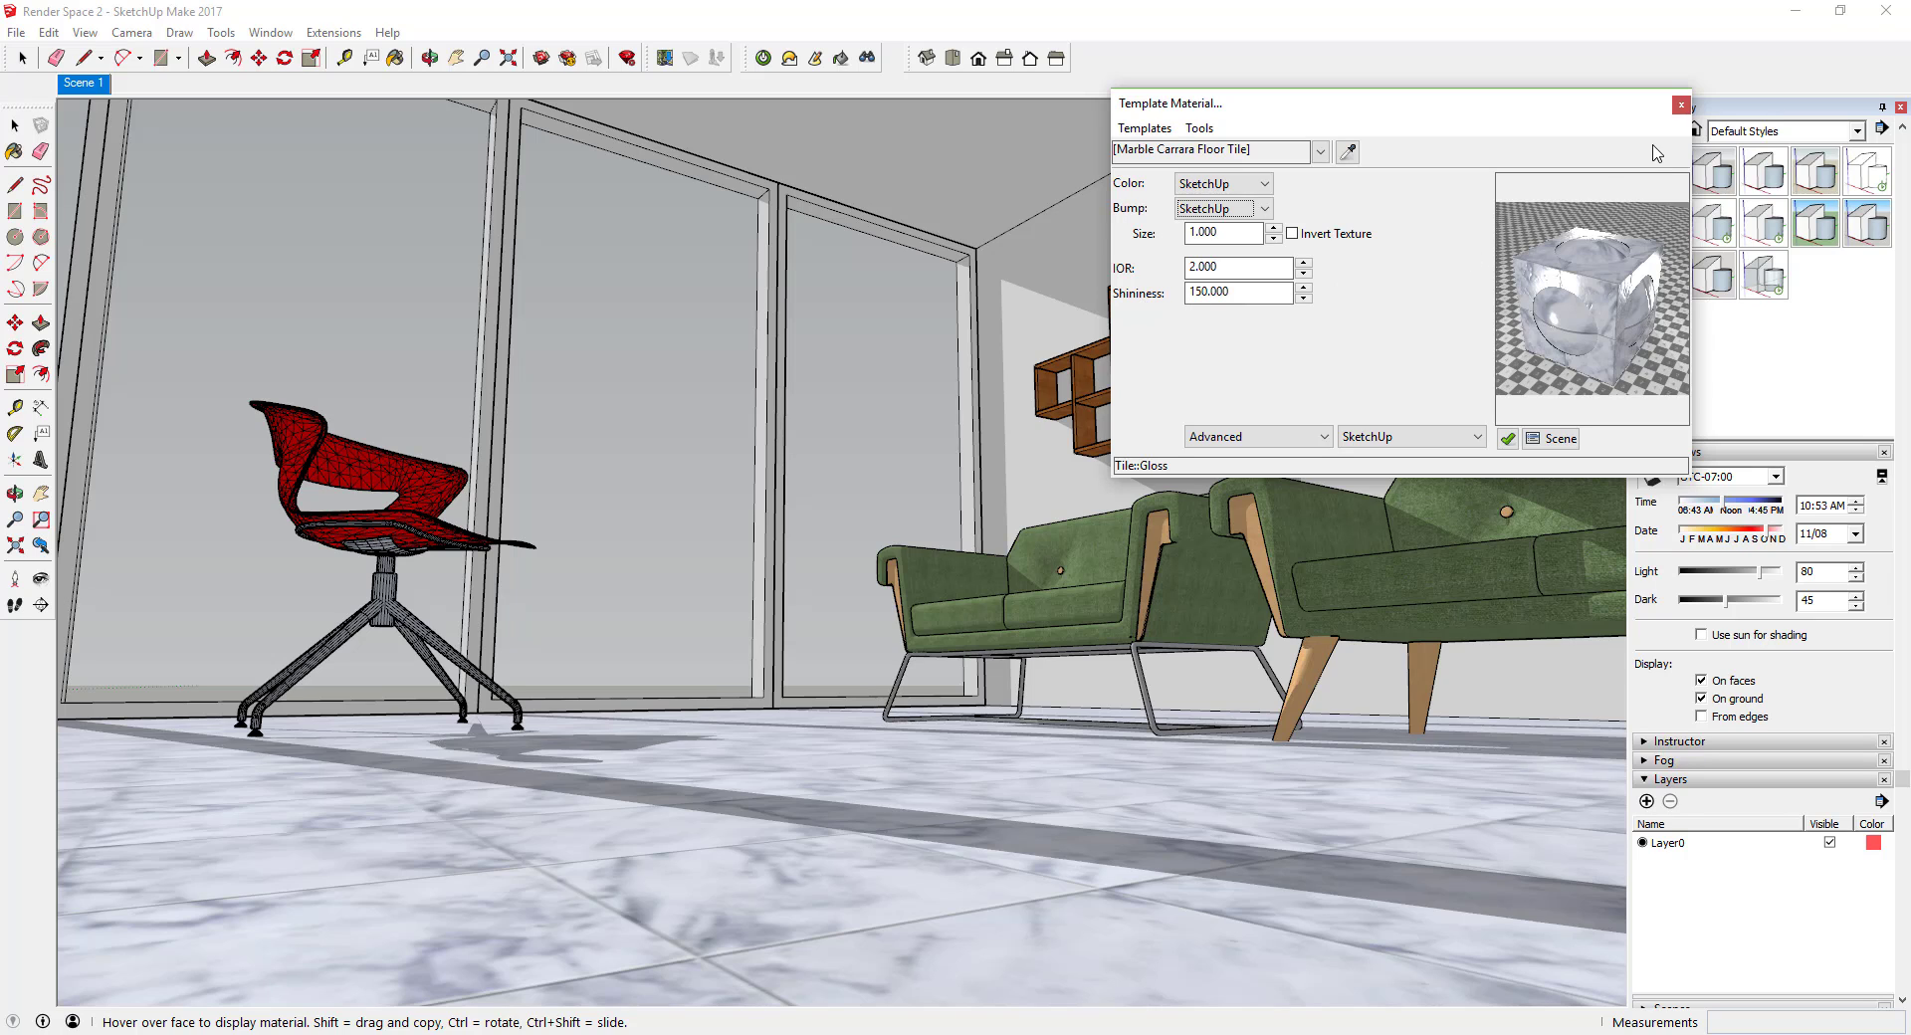
Step: Give the wall shelf's Wood_Bamboo_Medium material the Wood Flat template with SketchUp bump, and close the material editor
left_click(1348, 152)
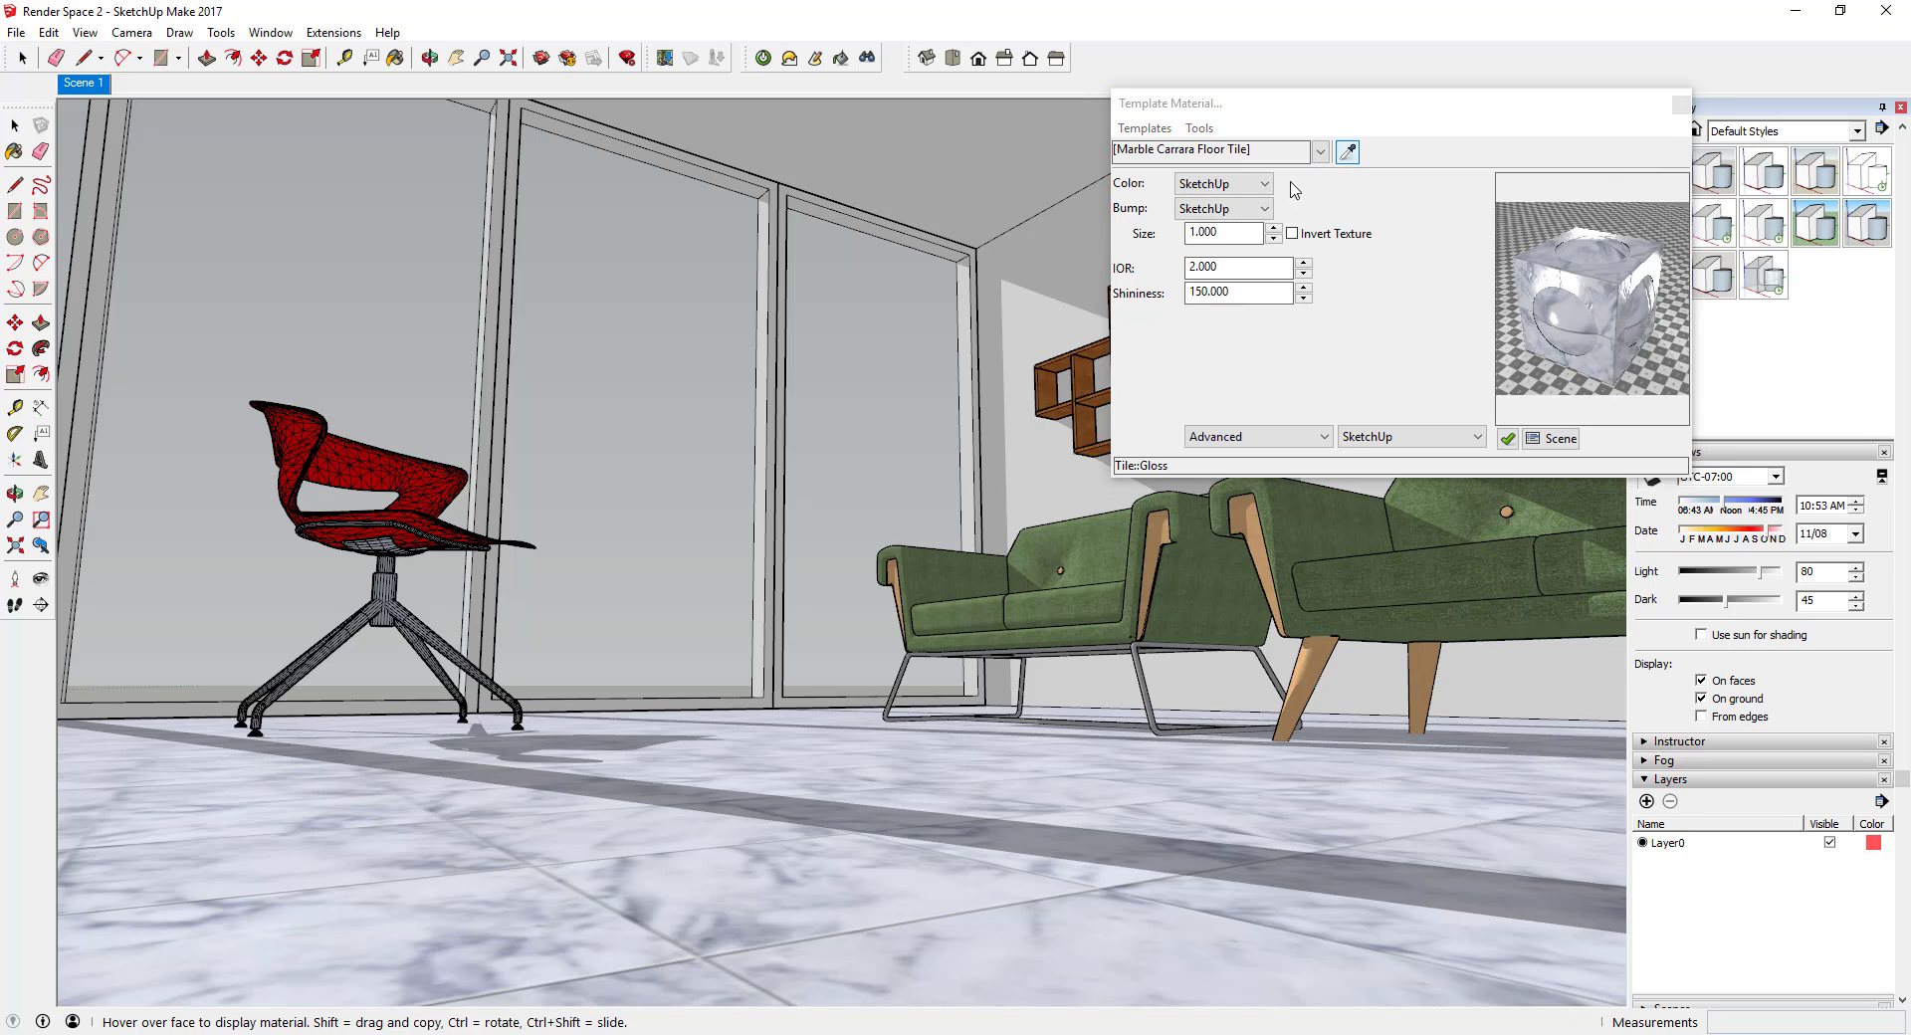
left_click(1043, 381)
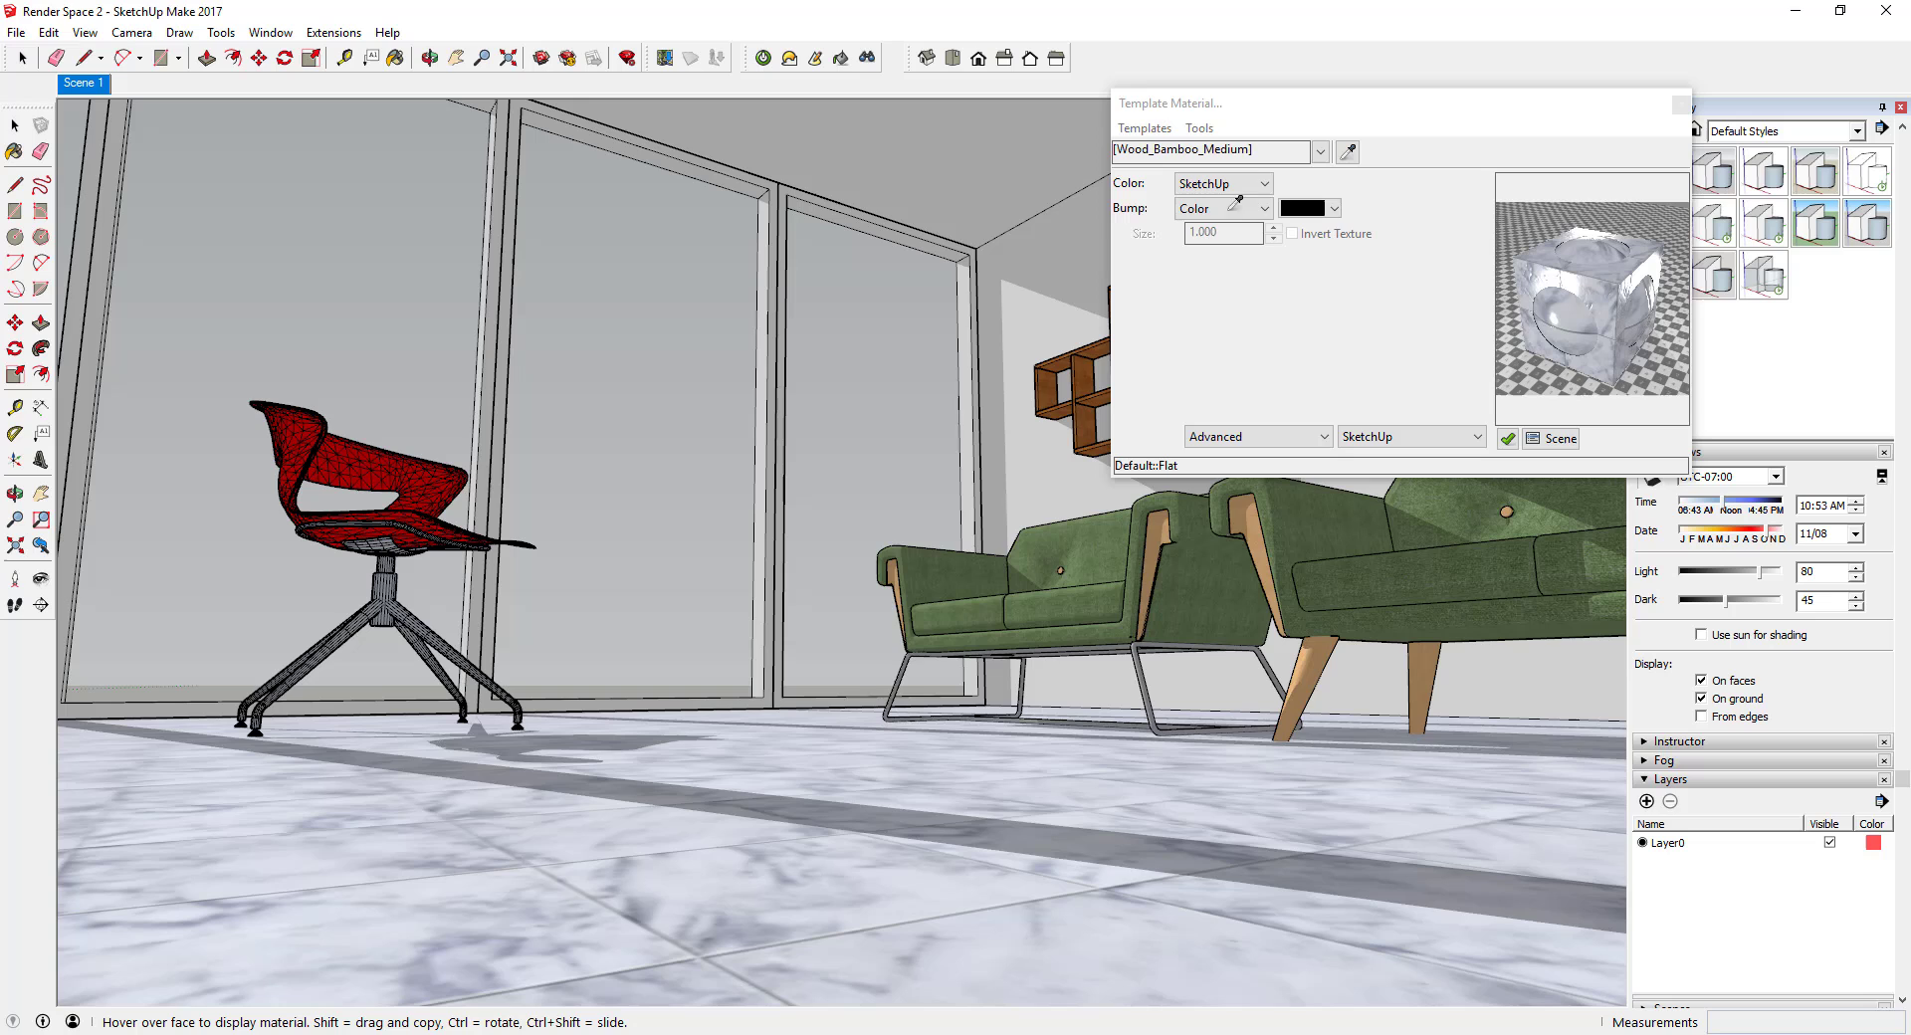
left_click(1144, 128)
mouse_move(1245, 173)
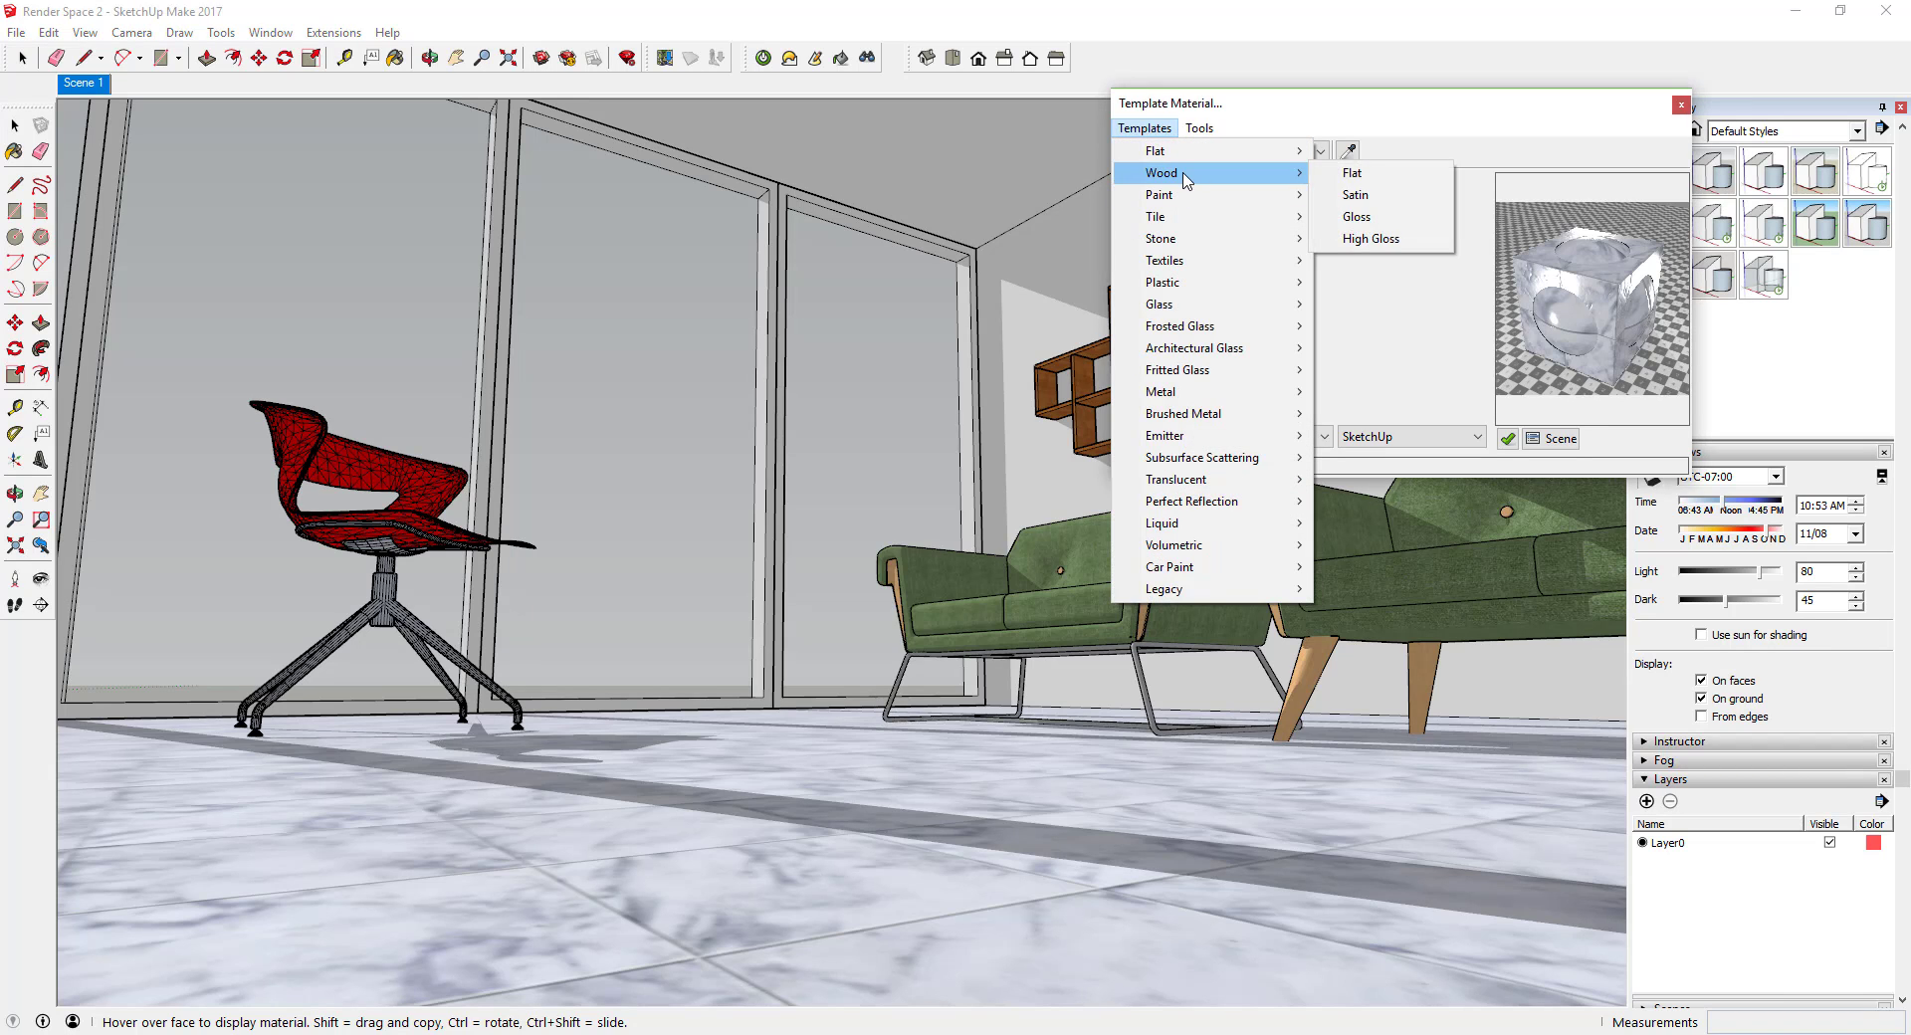
left_click(1348, 173)
left_click(1224, 208)
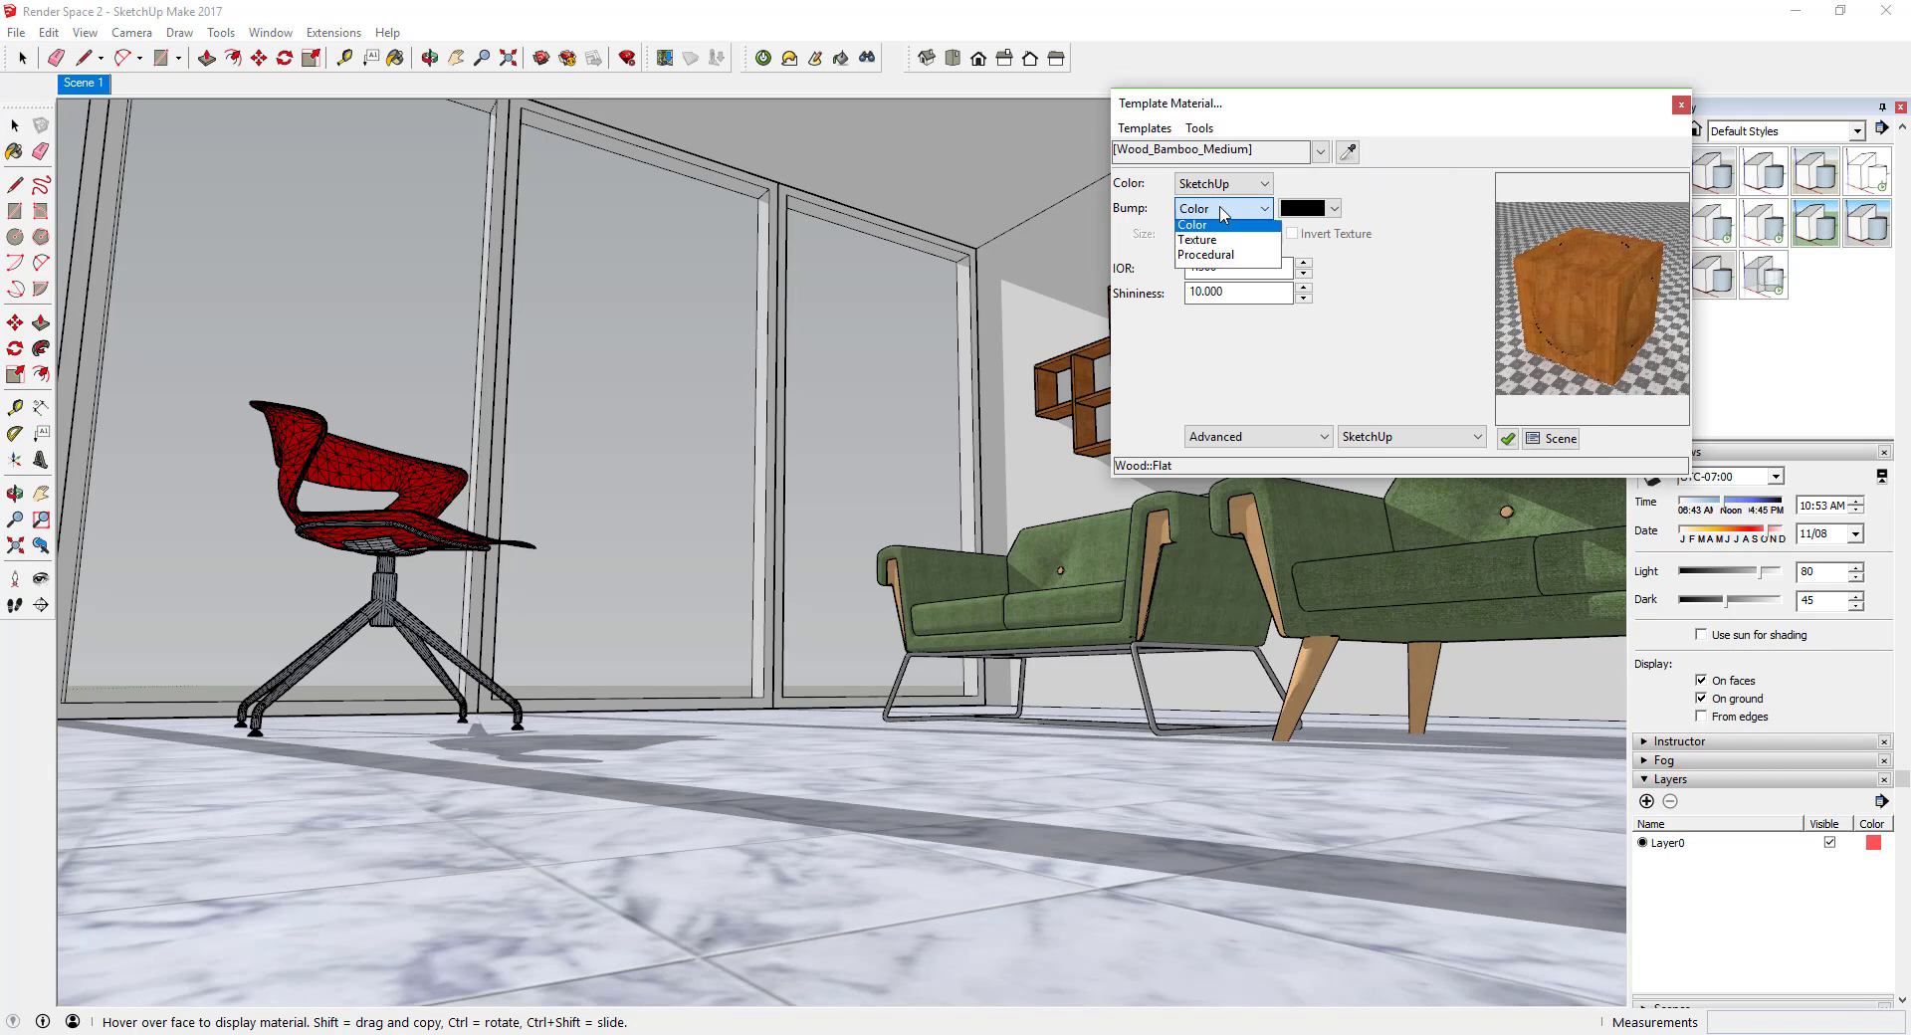
left_click(1209, 231)
left_click(1618, 291)
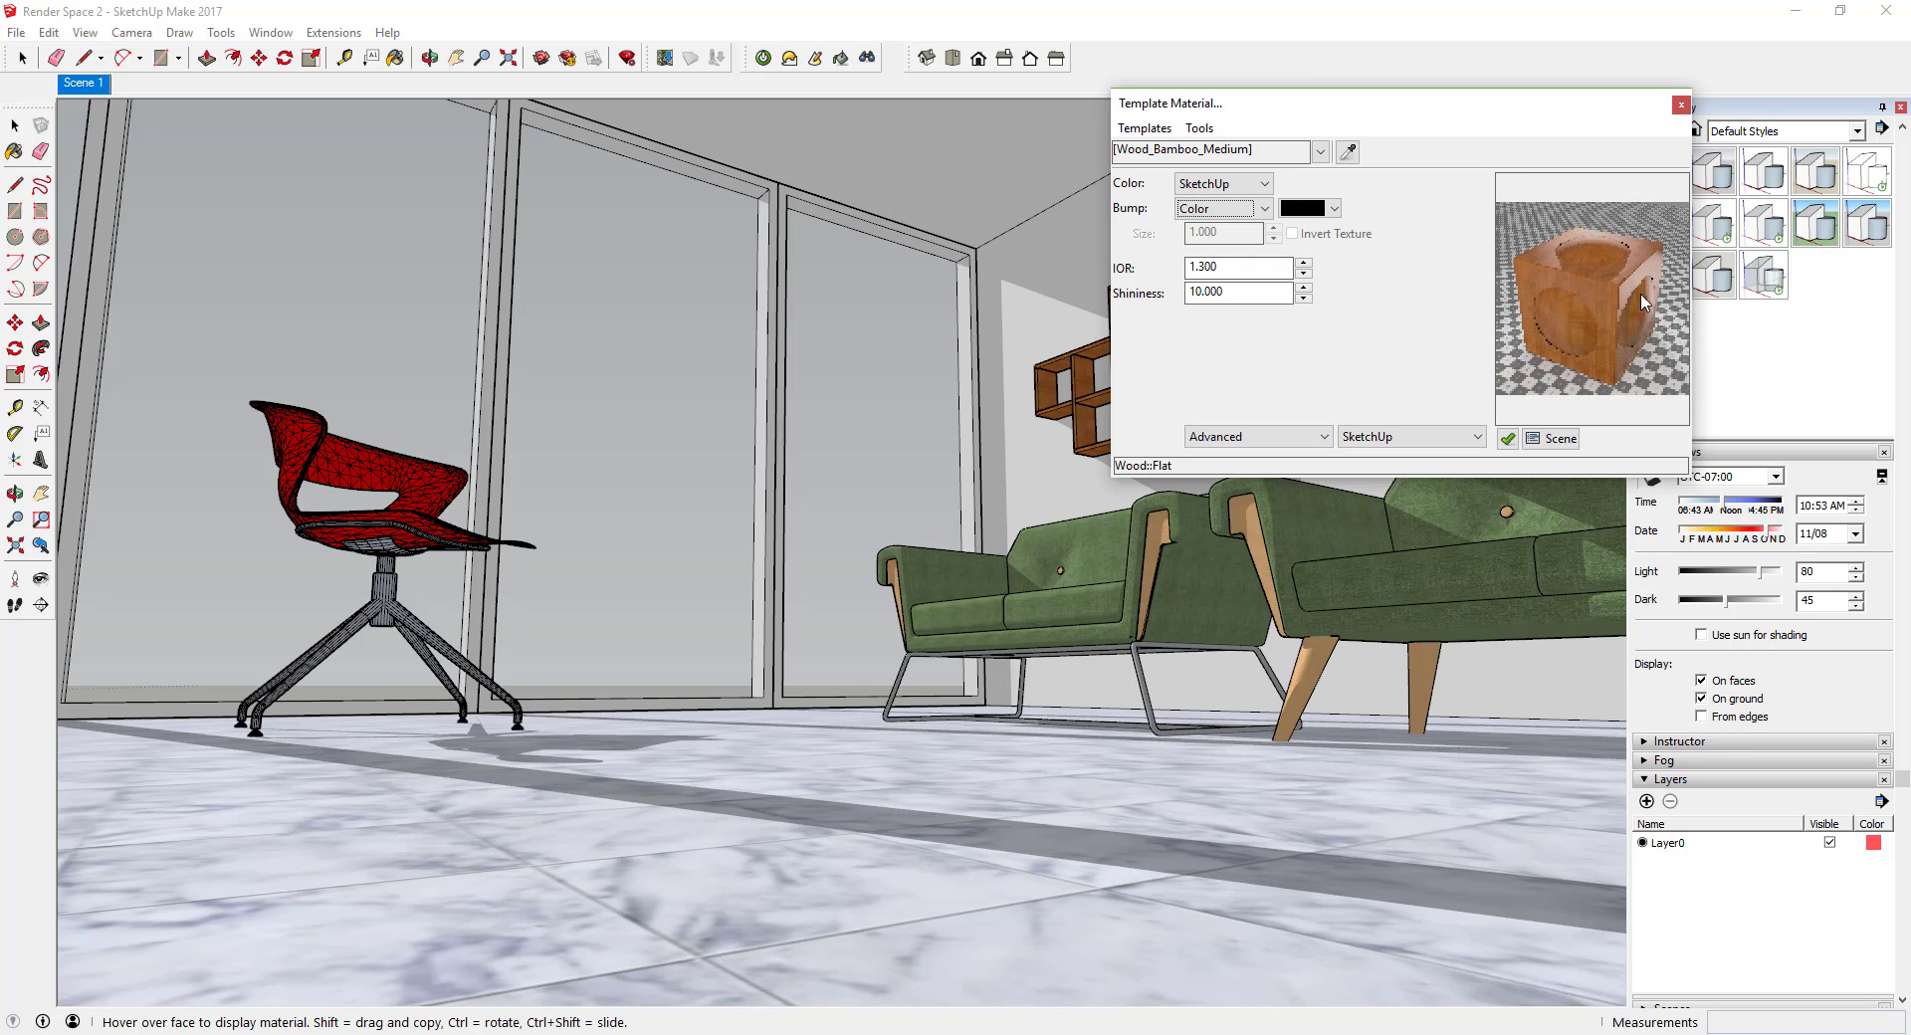
left_click(1218, 211)
left_click(1216, 223)
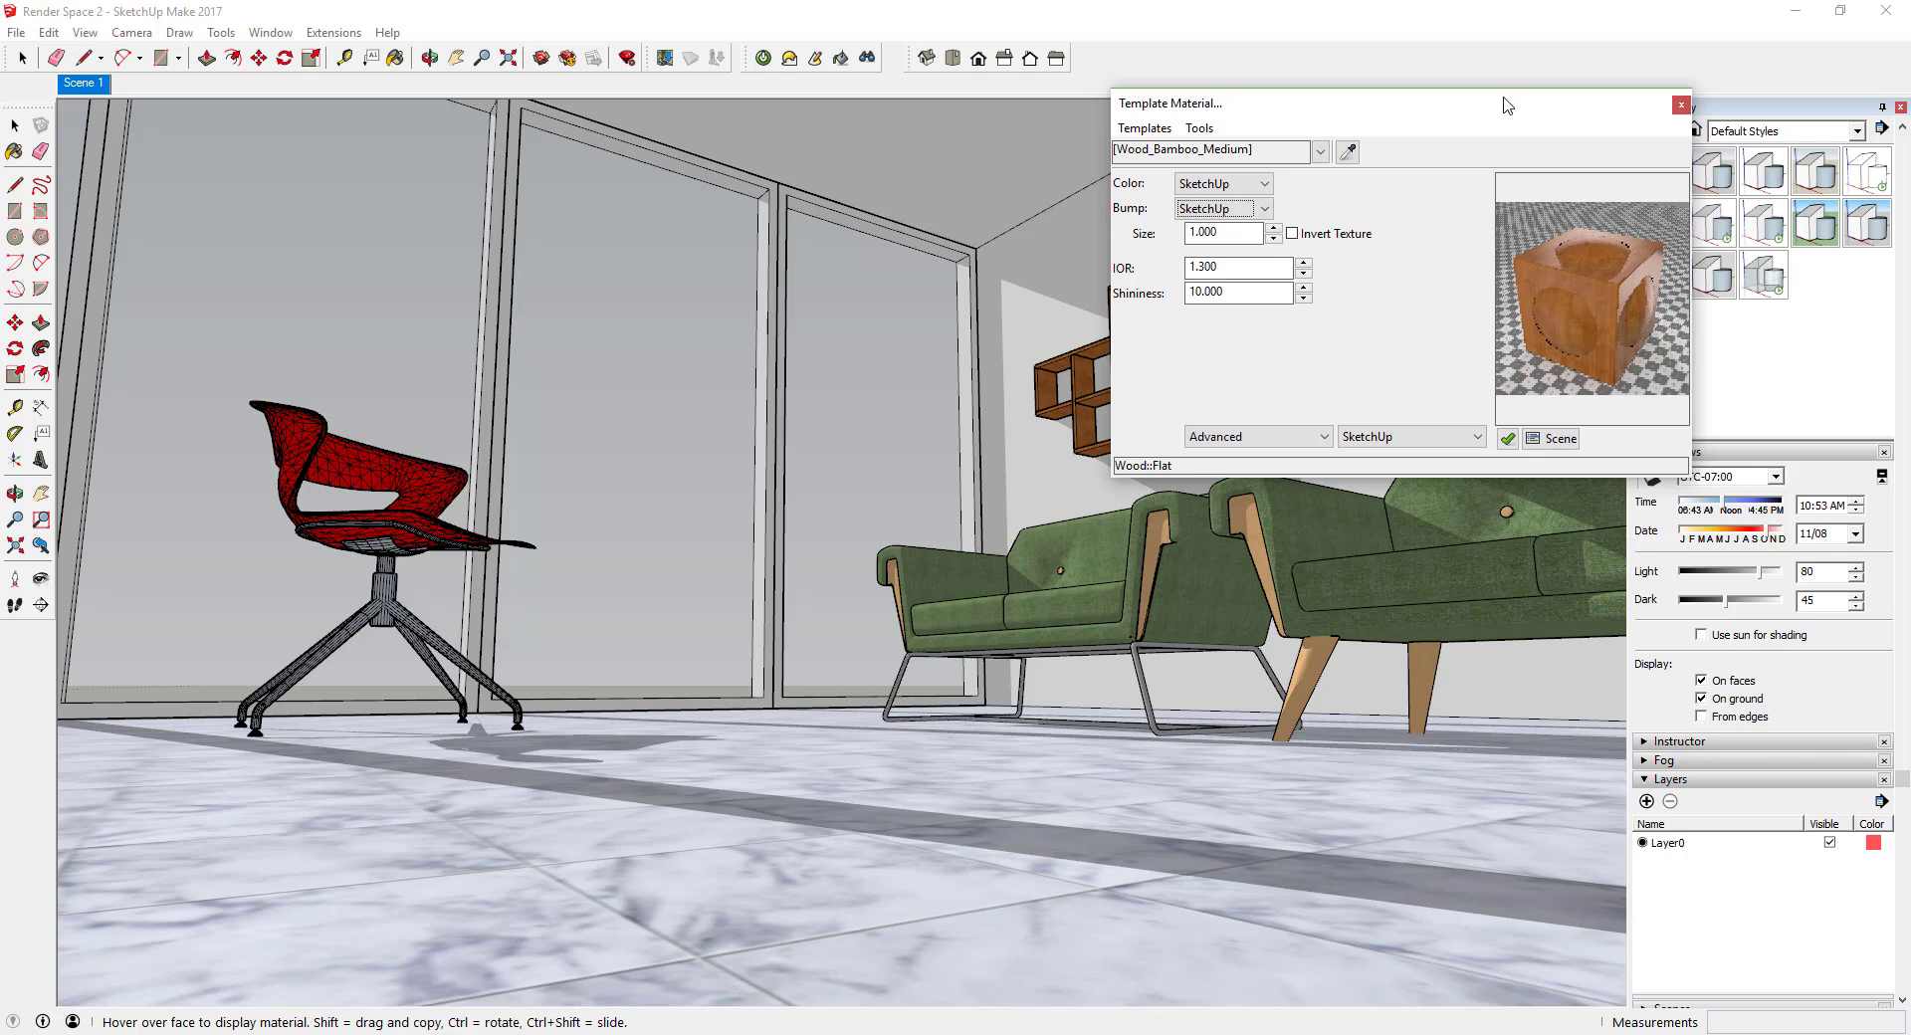
mouse_move(1502, 102)
left_mouse_down()
mouse_move(1633, 543)
mouse_move(1418, 190)
left_mouse_up()
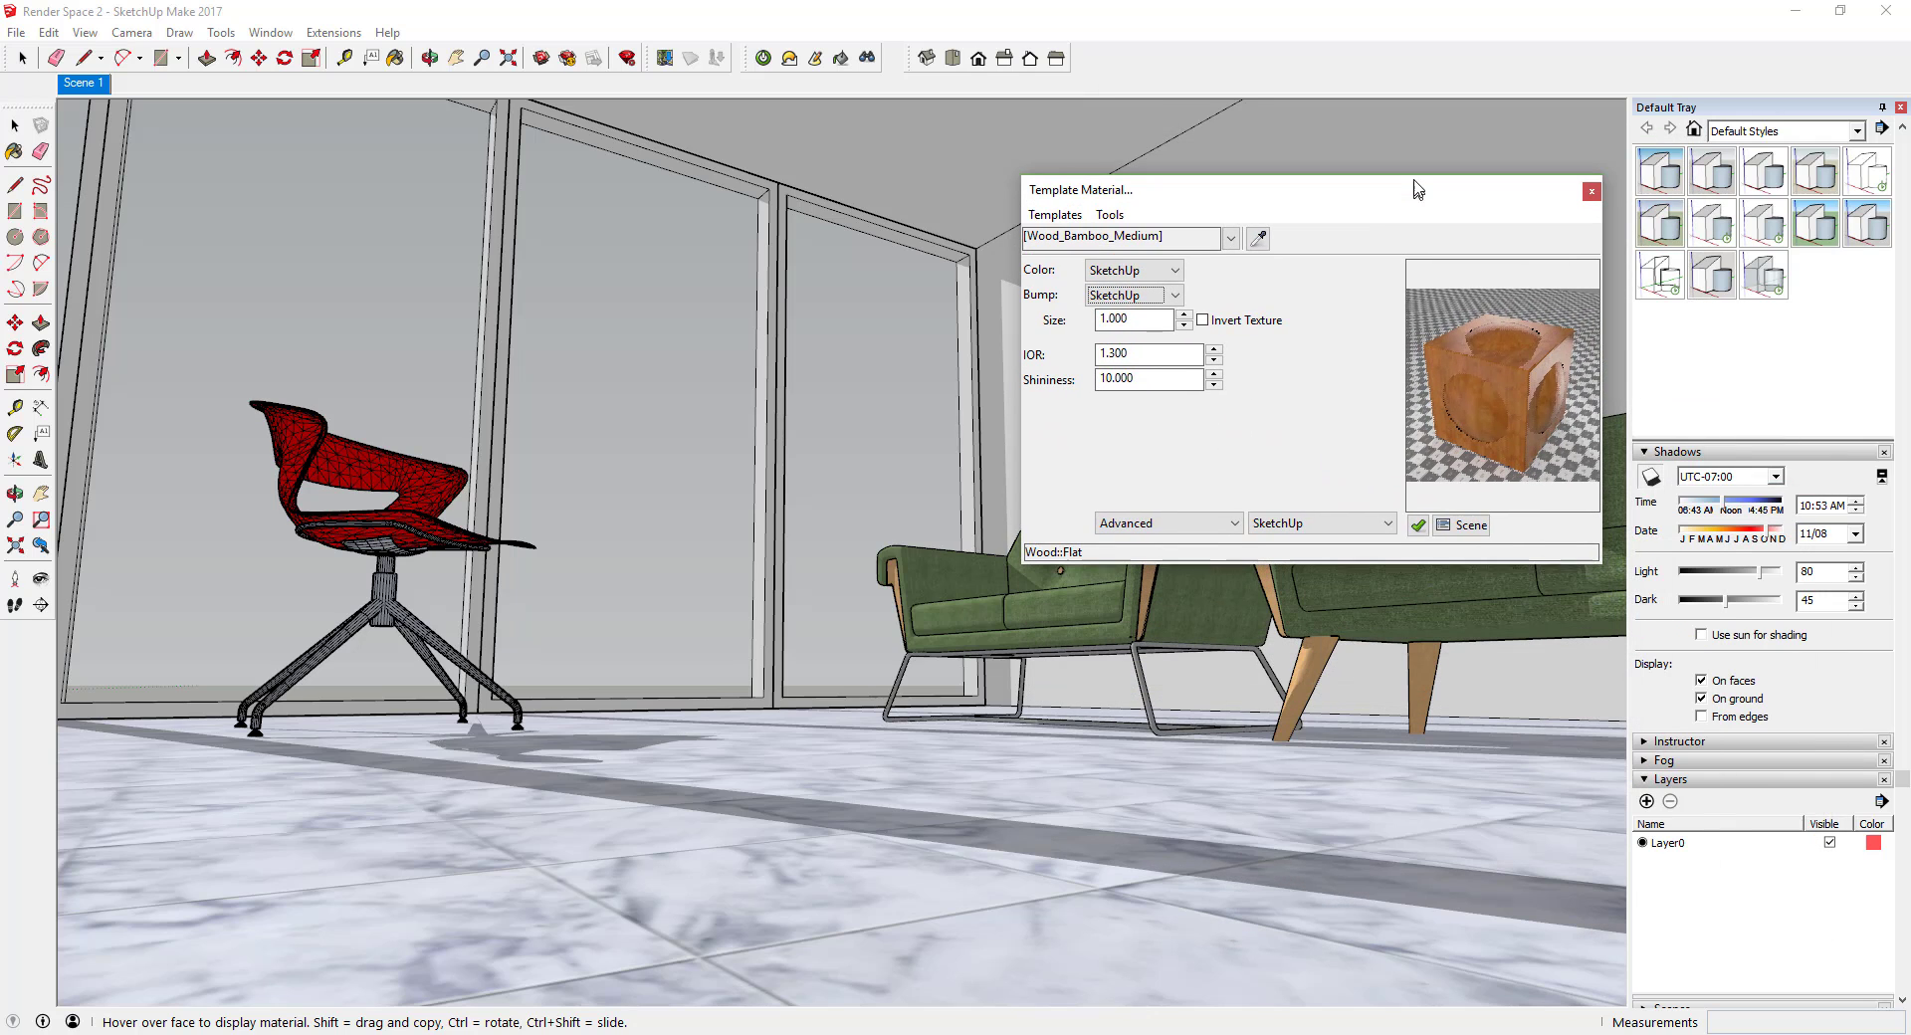
left_click(1591, 192)
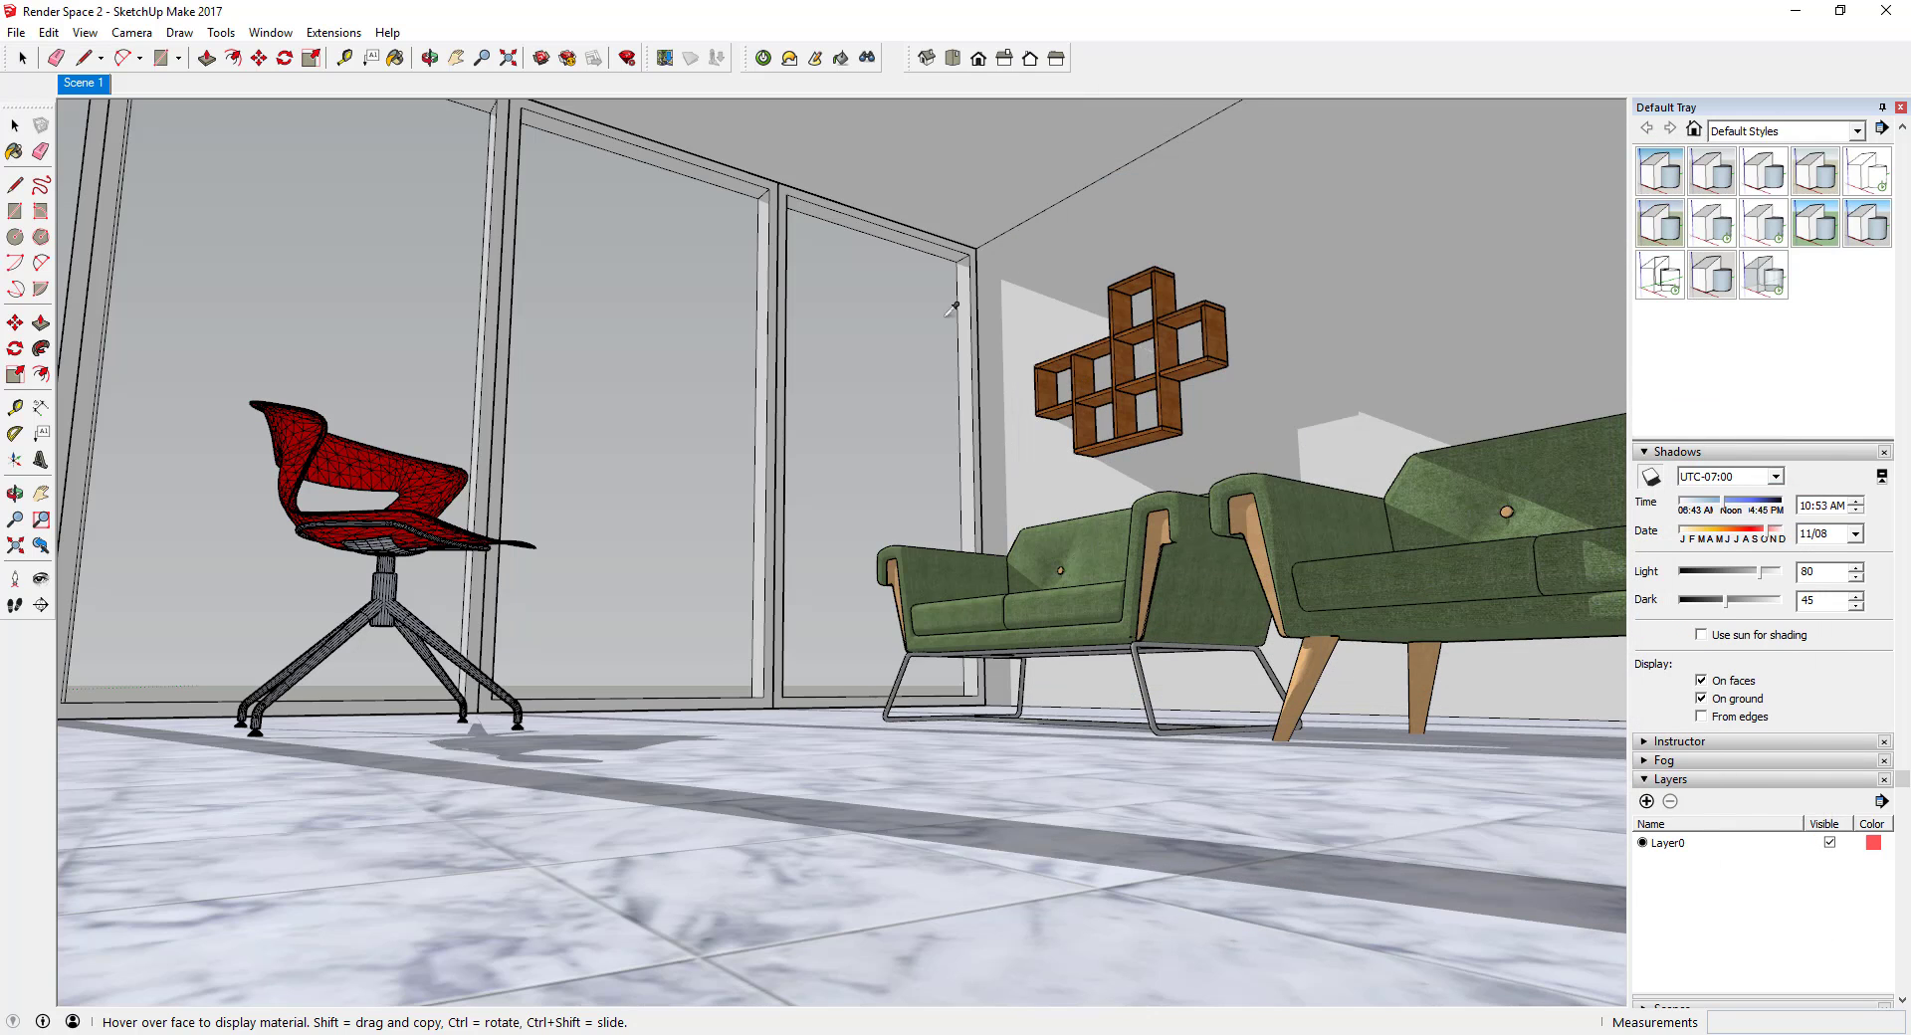
Step: Render the current view with the 01. Prelim preset and again with 04. Medium, and close the render window
left_click(763, 60)
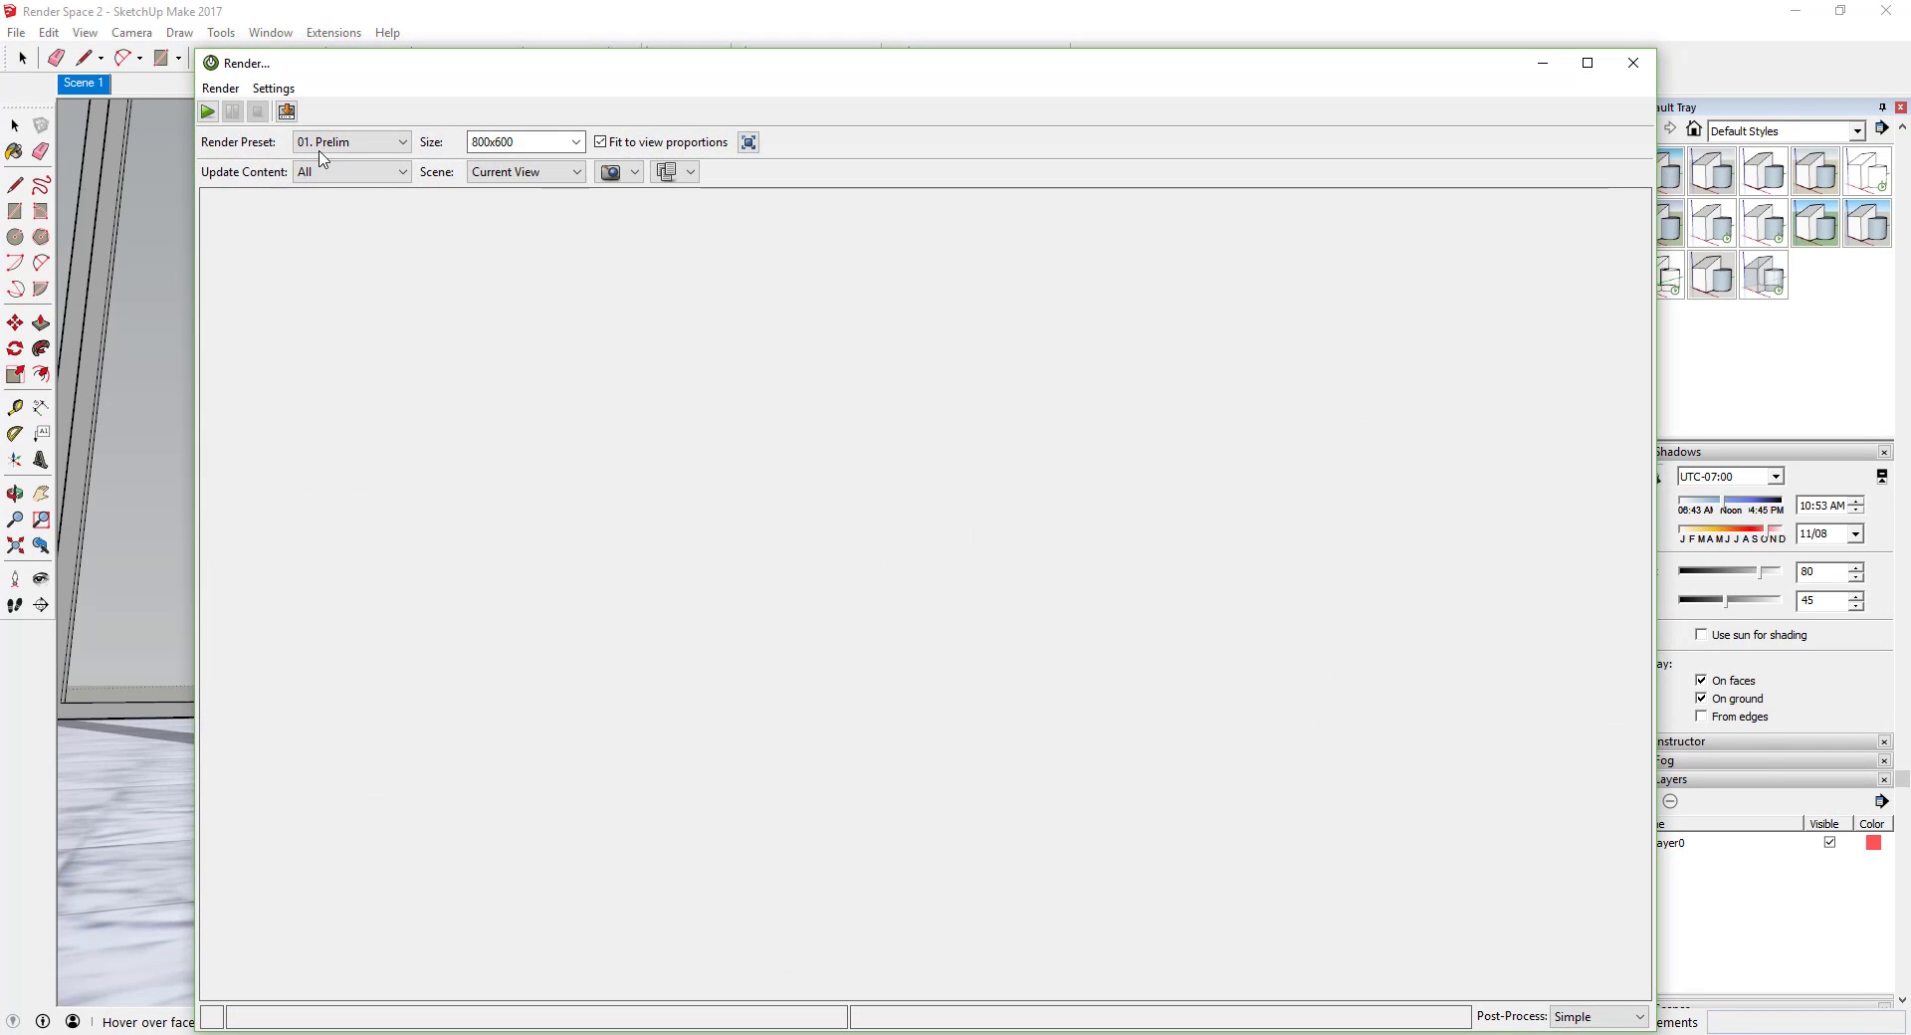
left_click(207, 111)
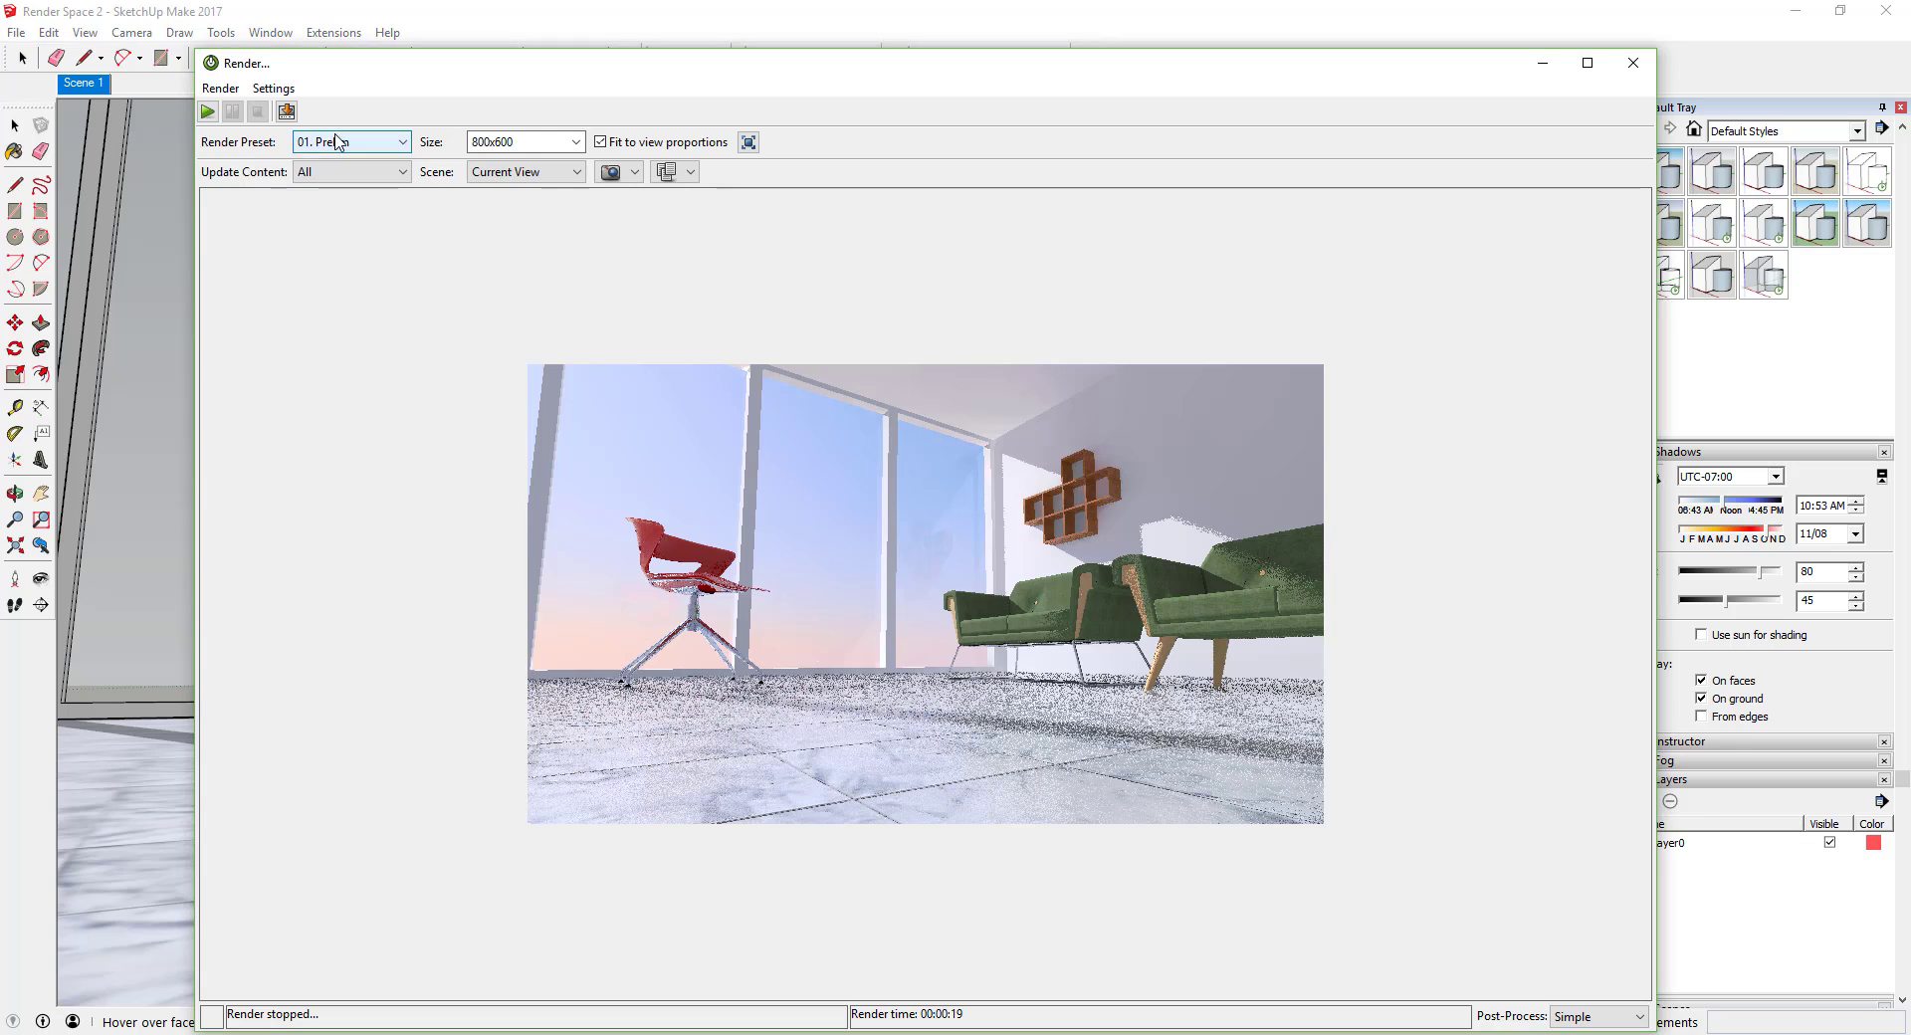
left_click(379, 141)
left_click(190, 280)
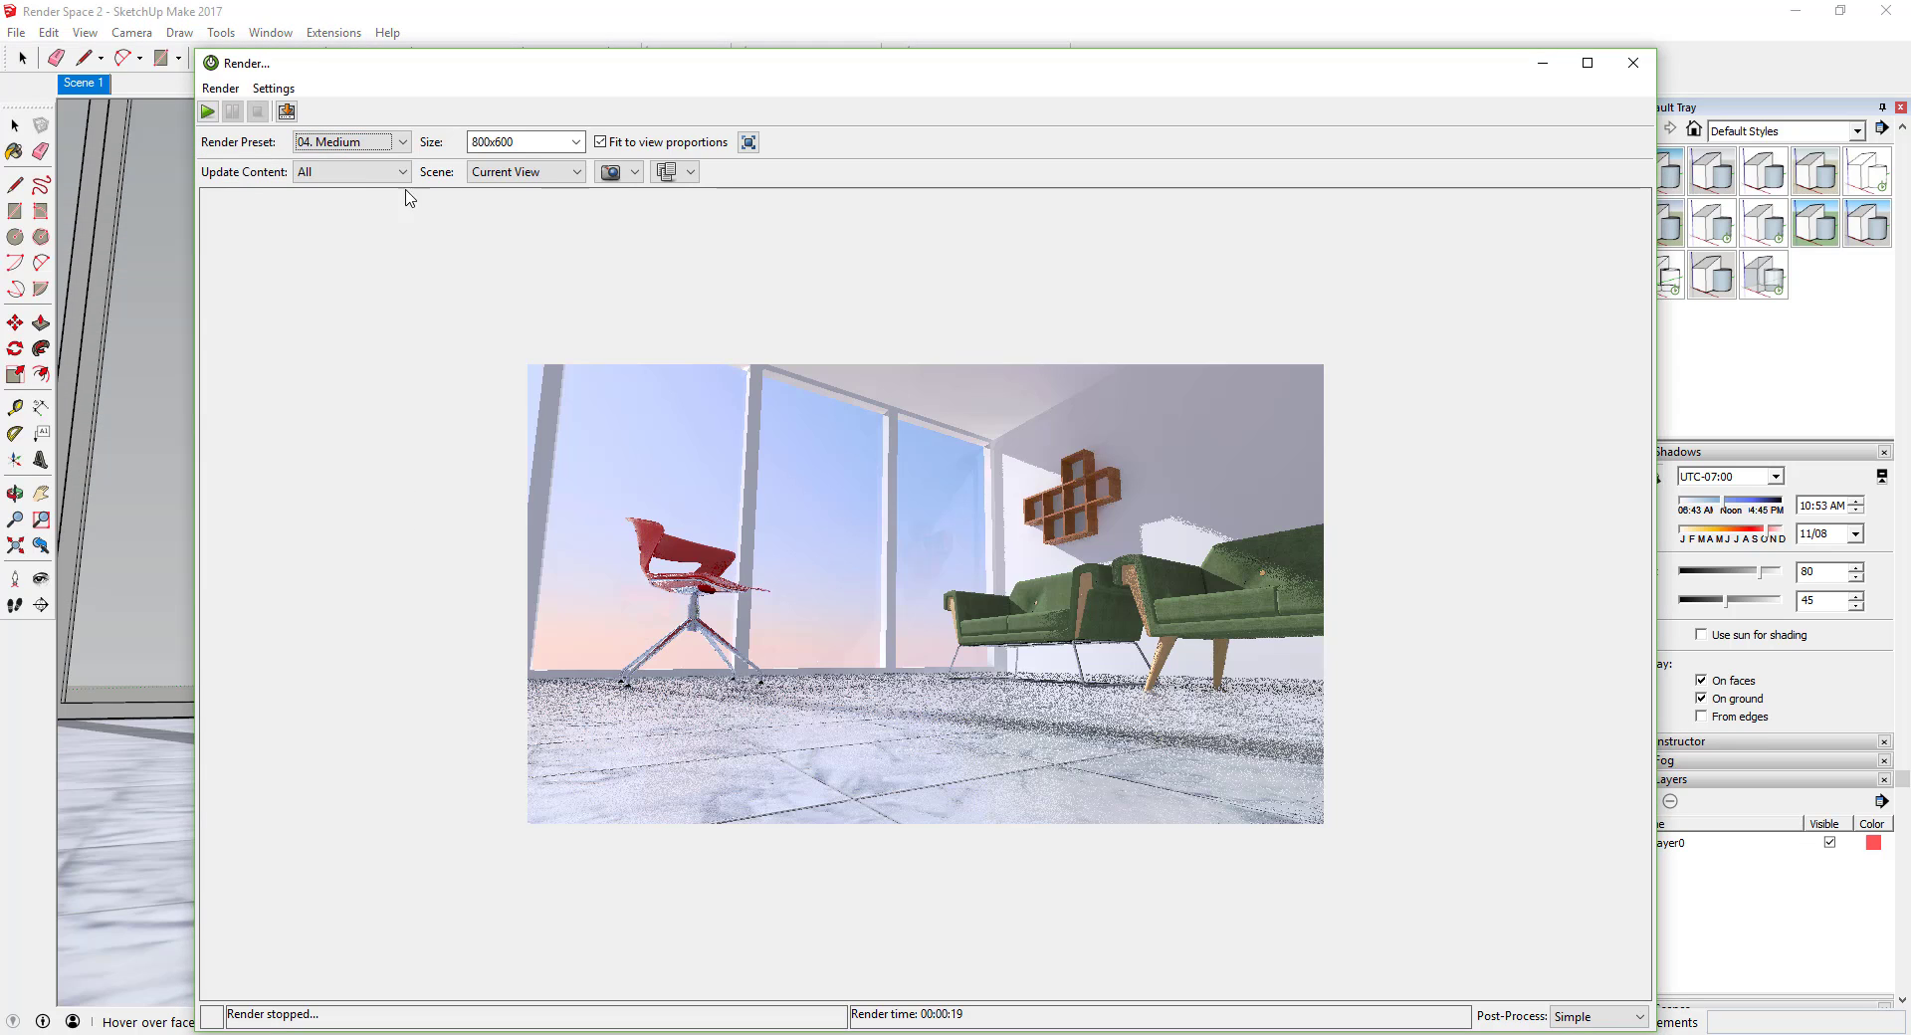
left_click(208, 112)
left_click(888, 510)
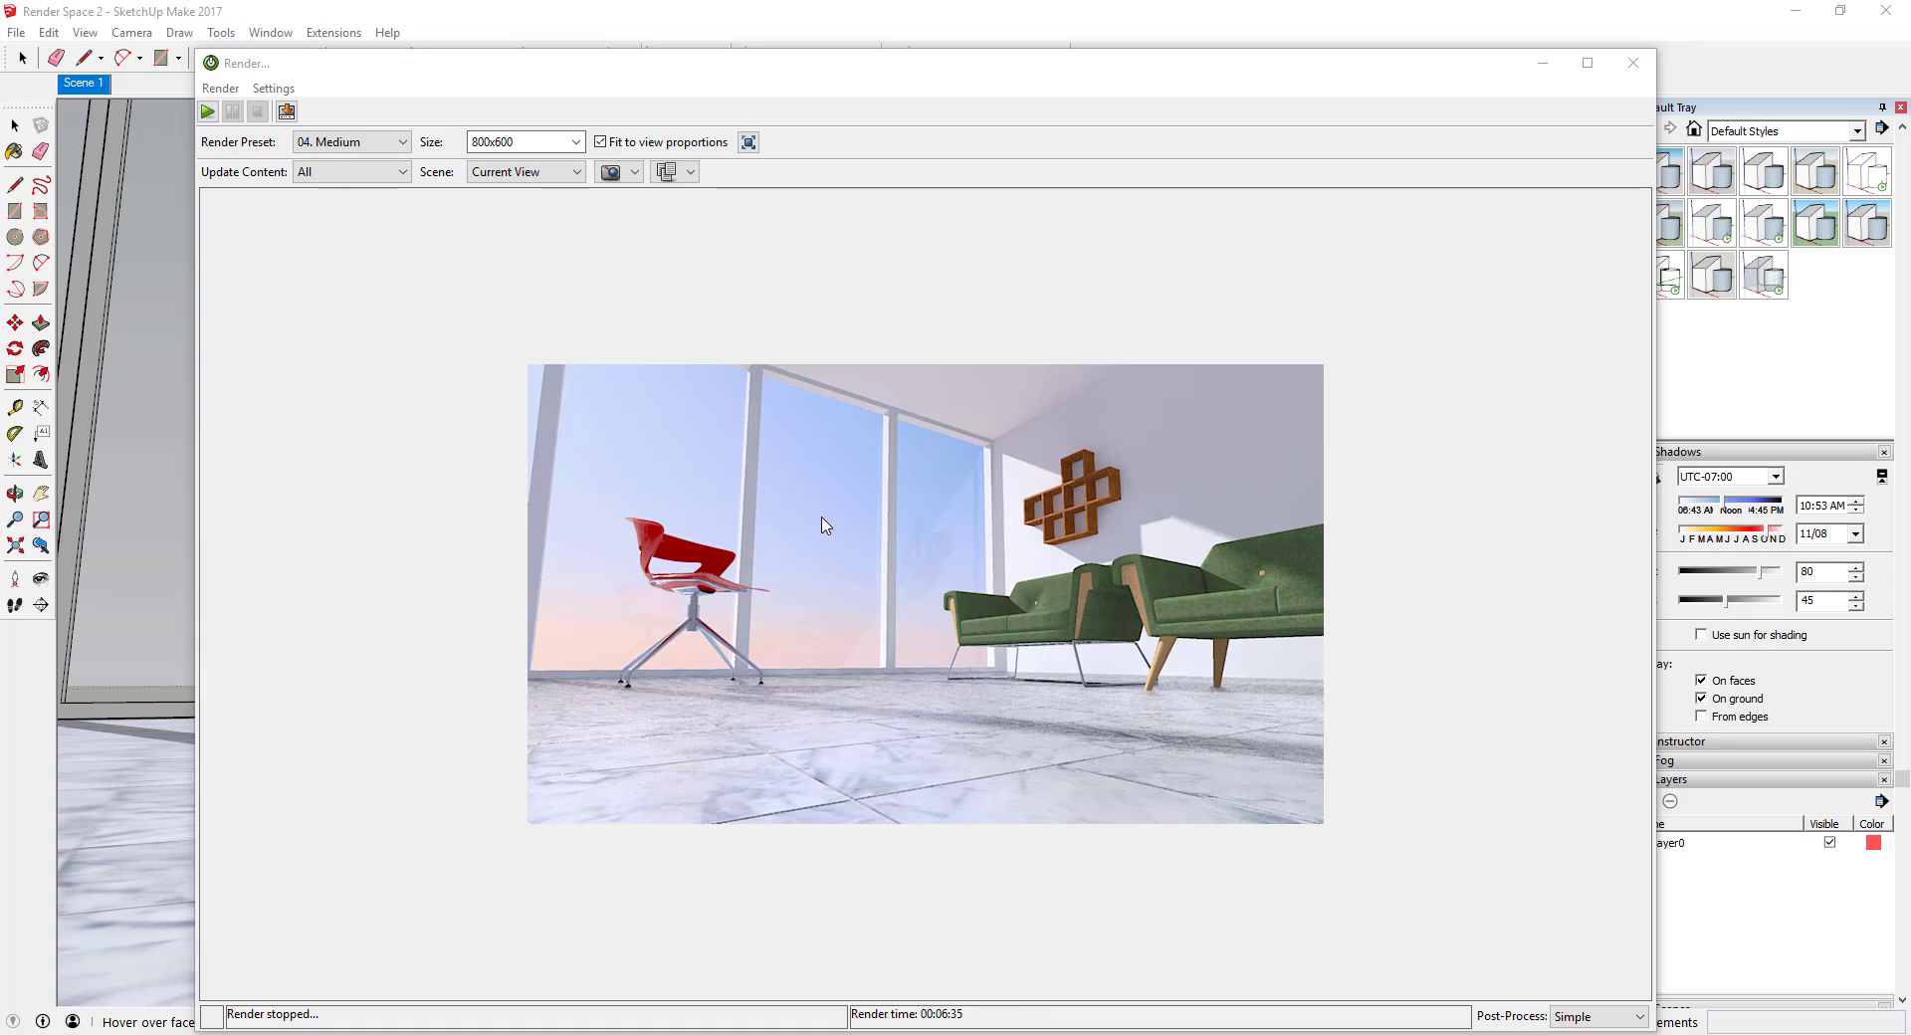
left_click(1633, 63)
left_click(894, 534)
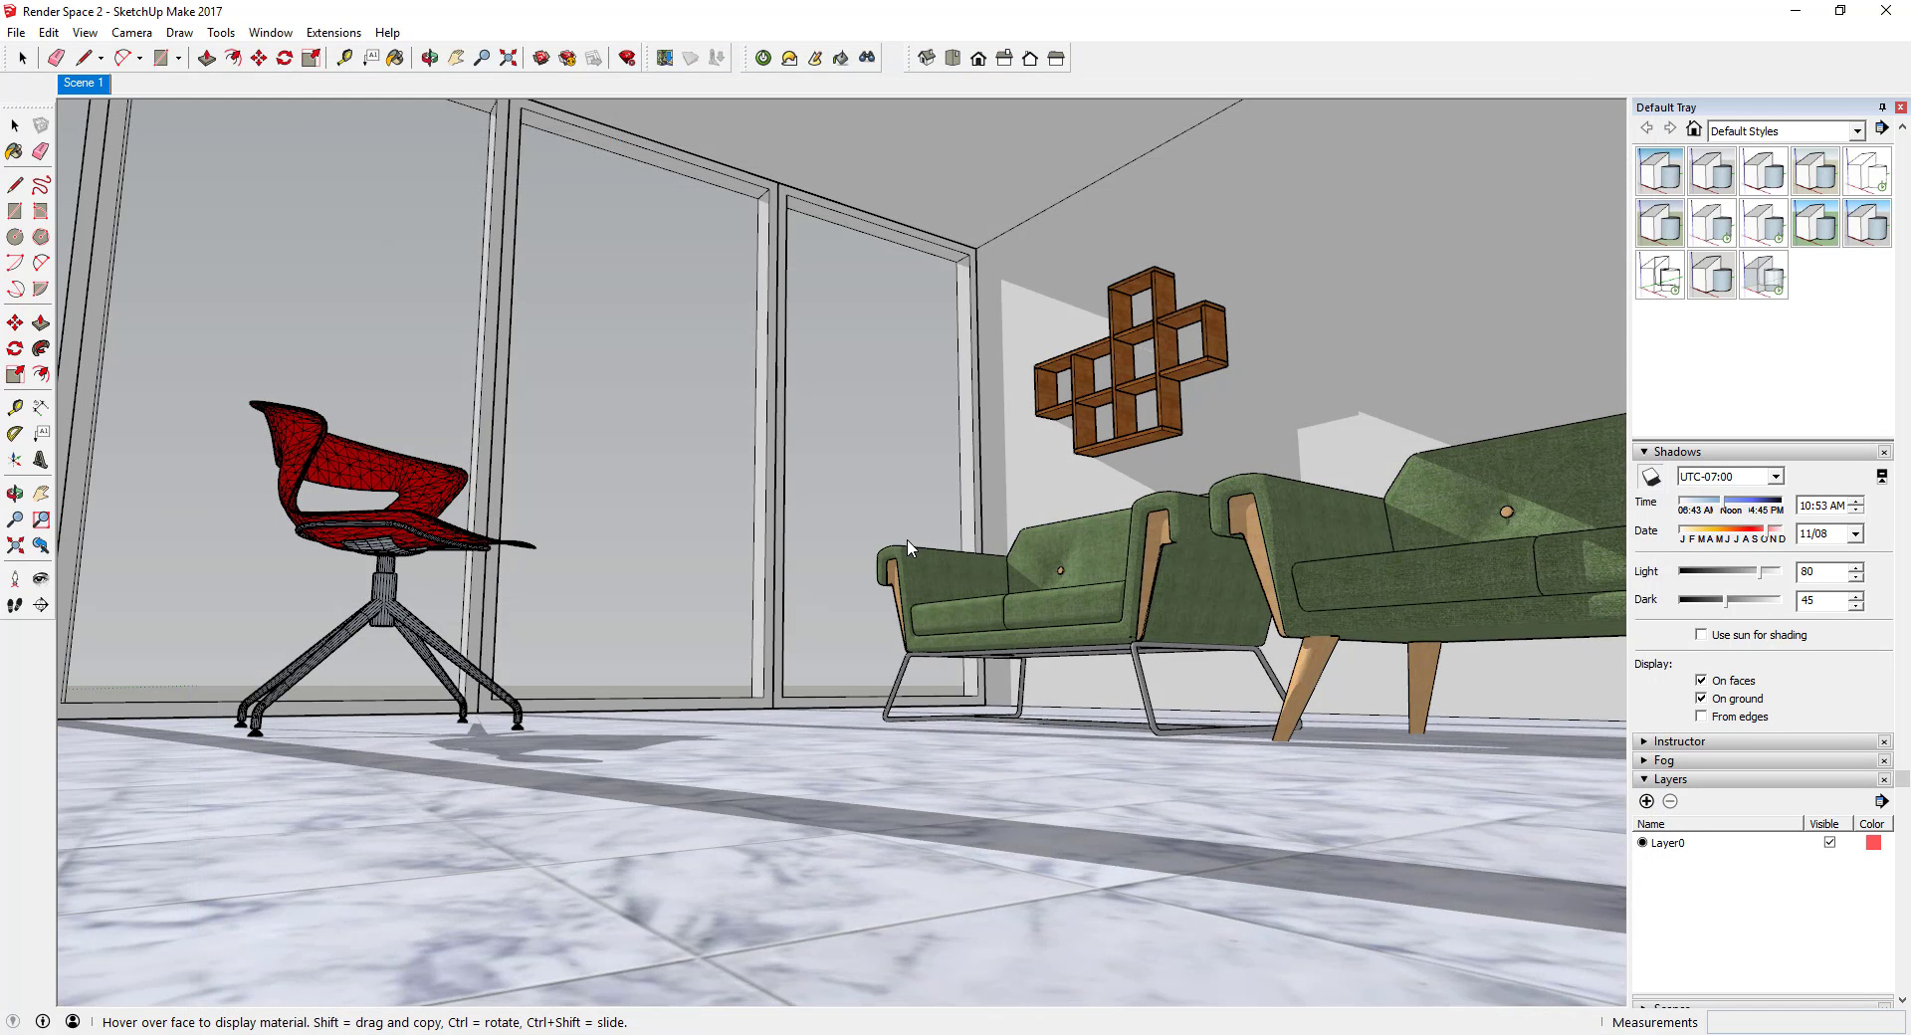
Step: Edit the environment and change its background/sky type to Spherical Sky
left_click(790, 63)
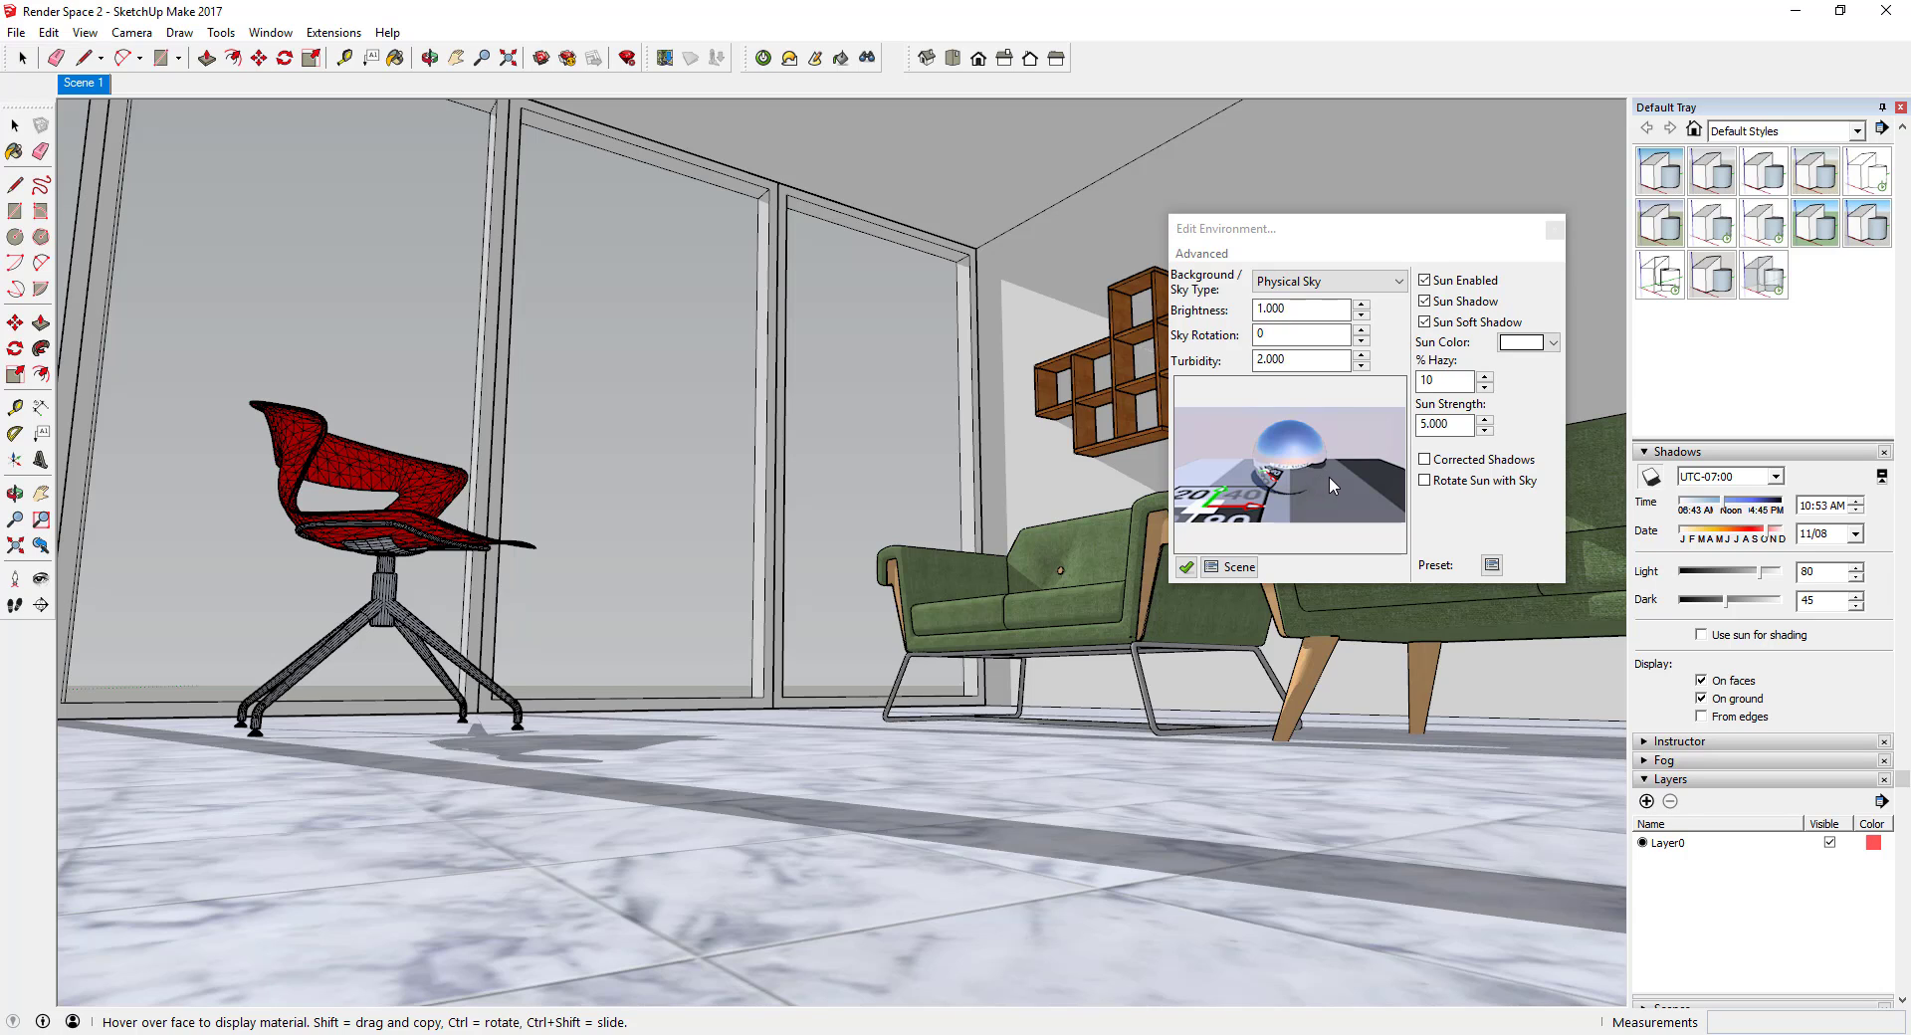
left_click(1351, 283)
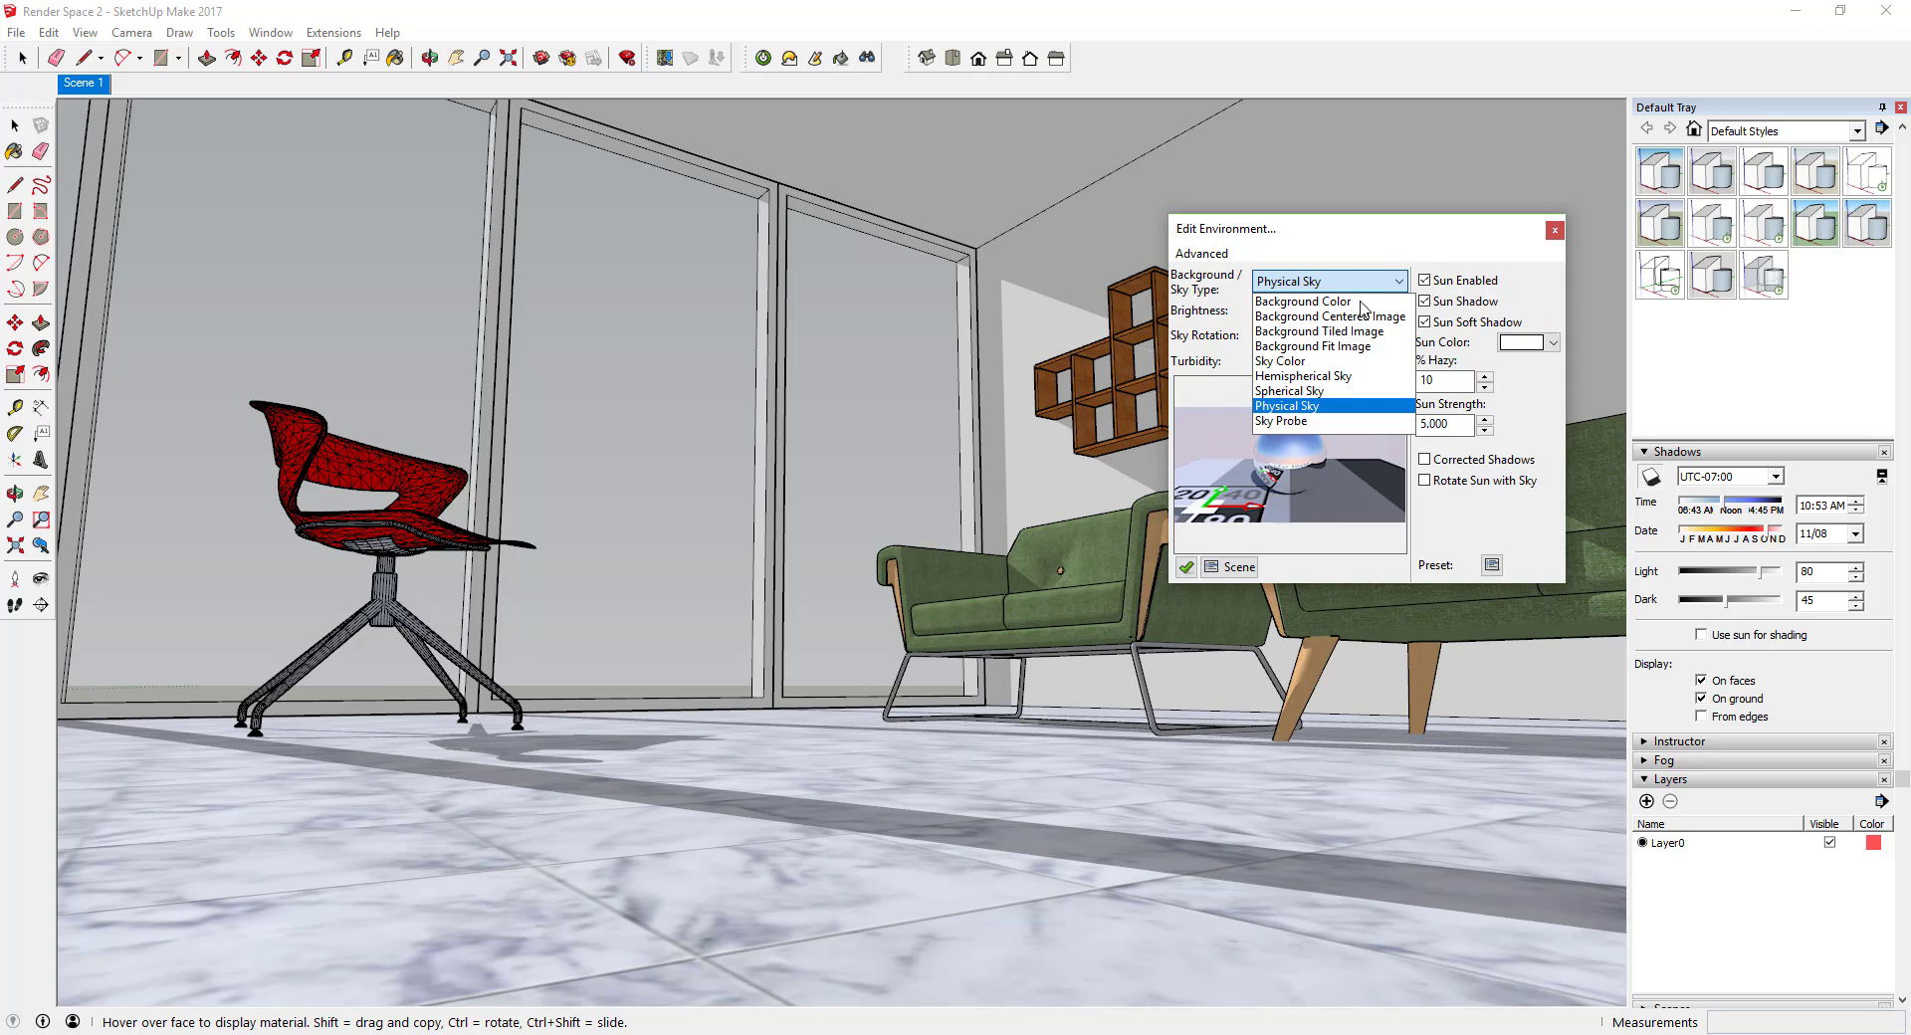
left_click(1346, 284)
left_click(1346, 284)
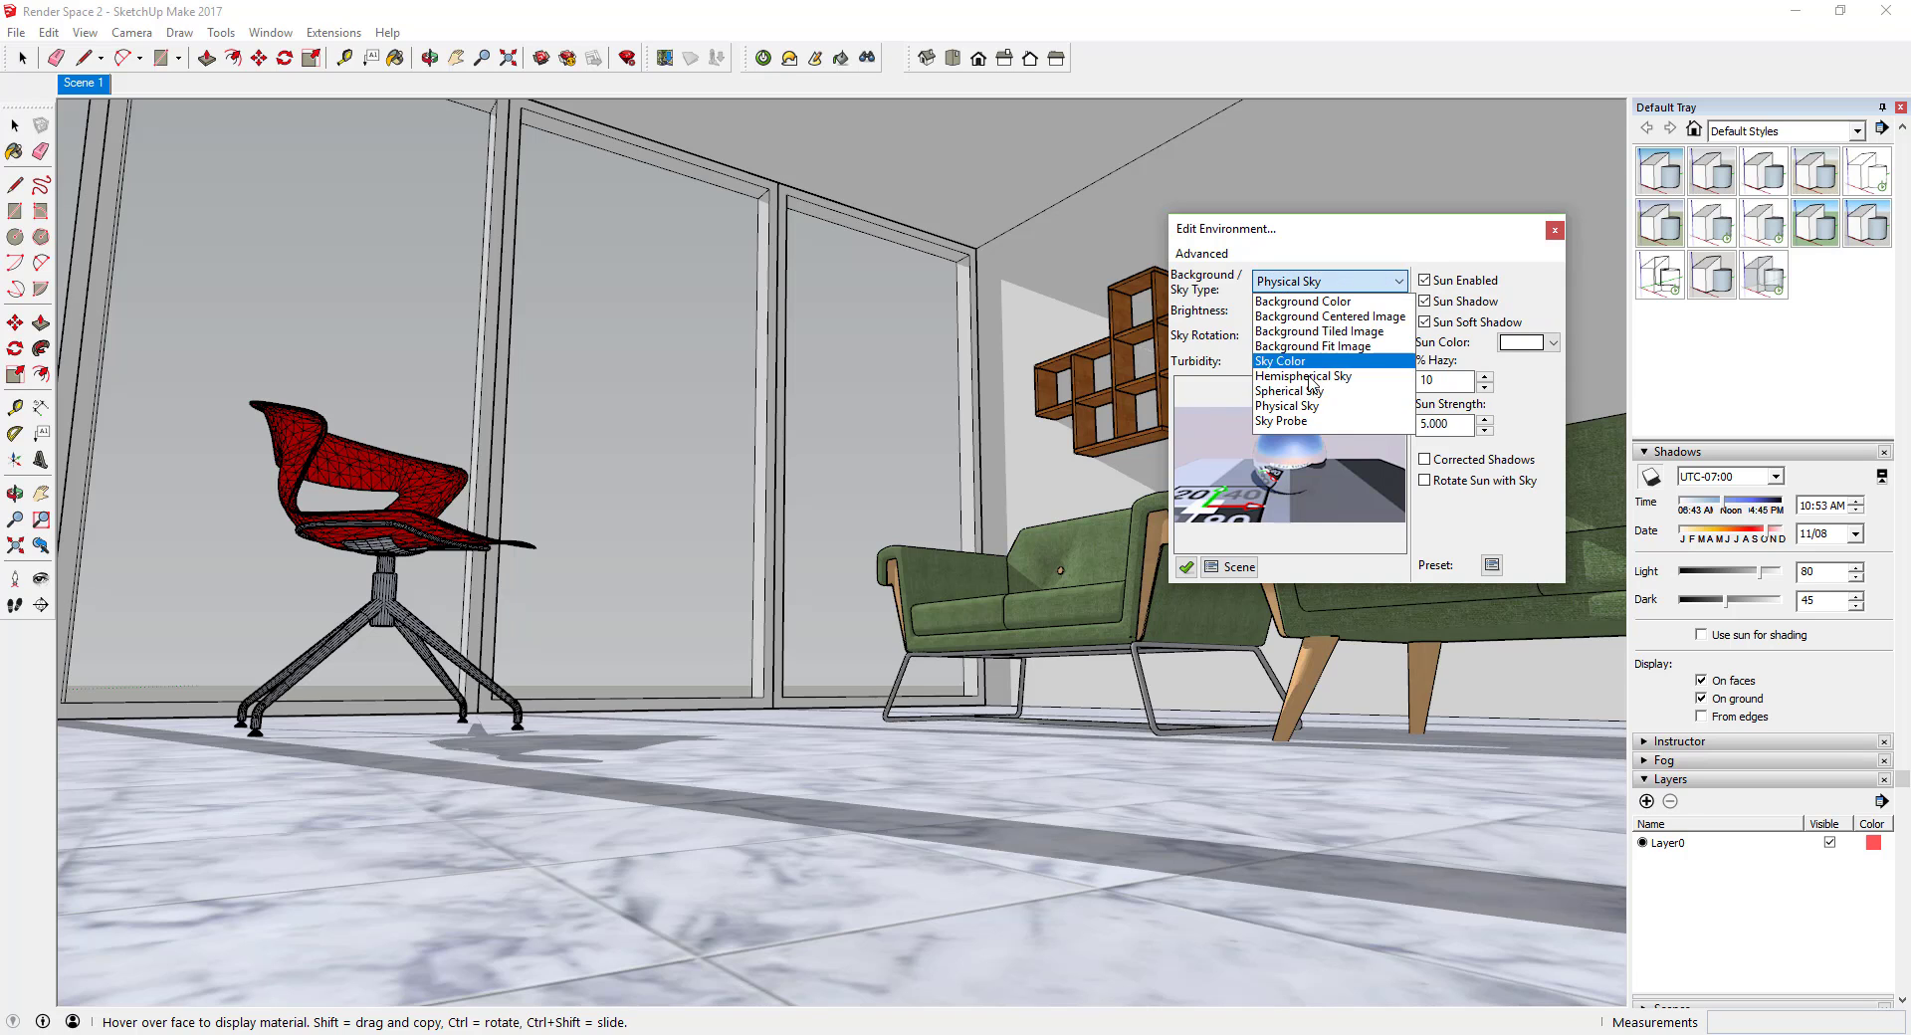
left_click(1307, 394)
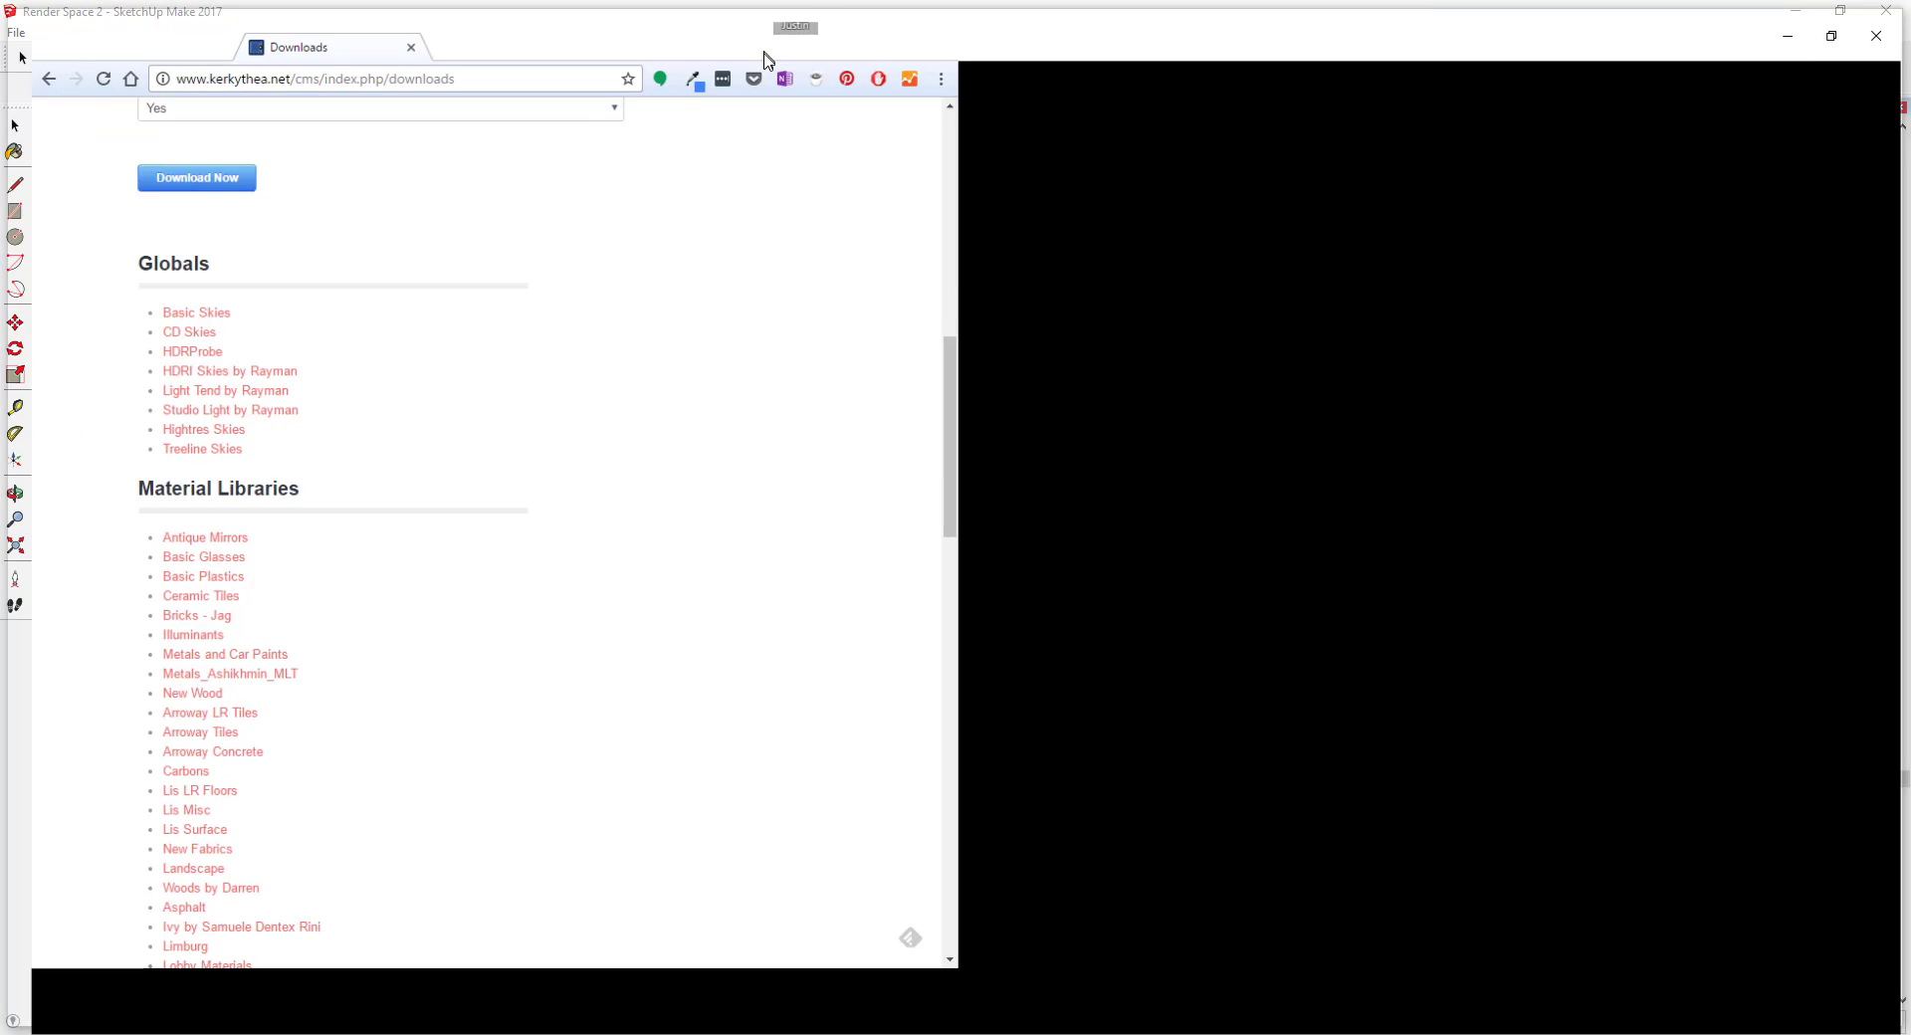
Step: Switch to the Kerkythea downloads page in the browser, review the Globals sky collections, and return to SketchUp
scroll(448, 384, "up", 10)
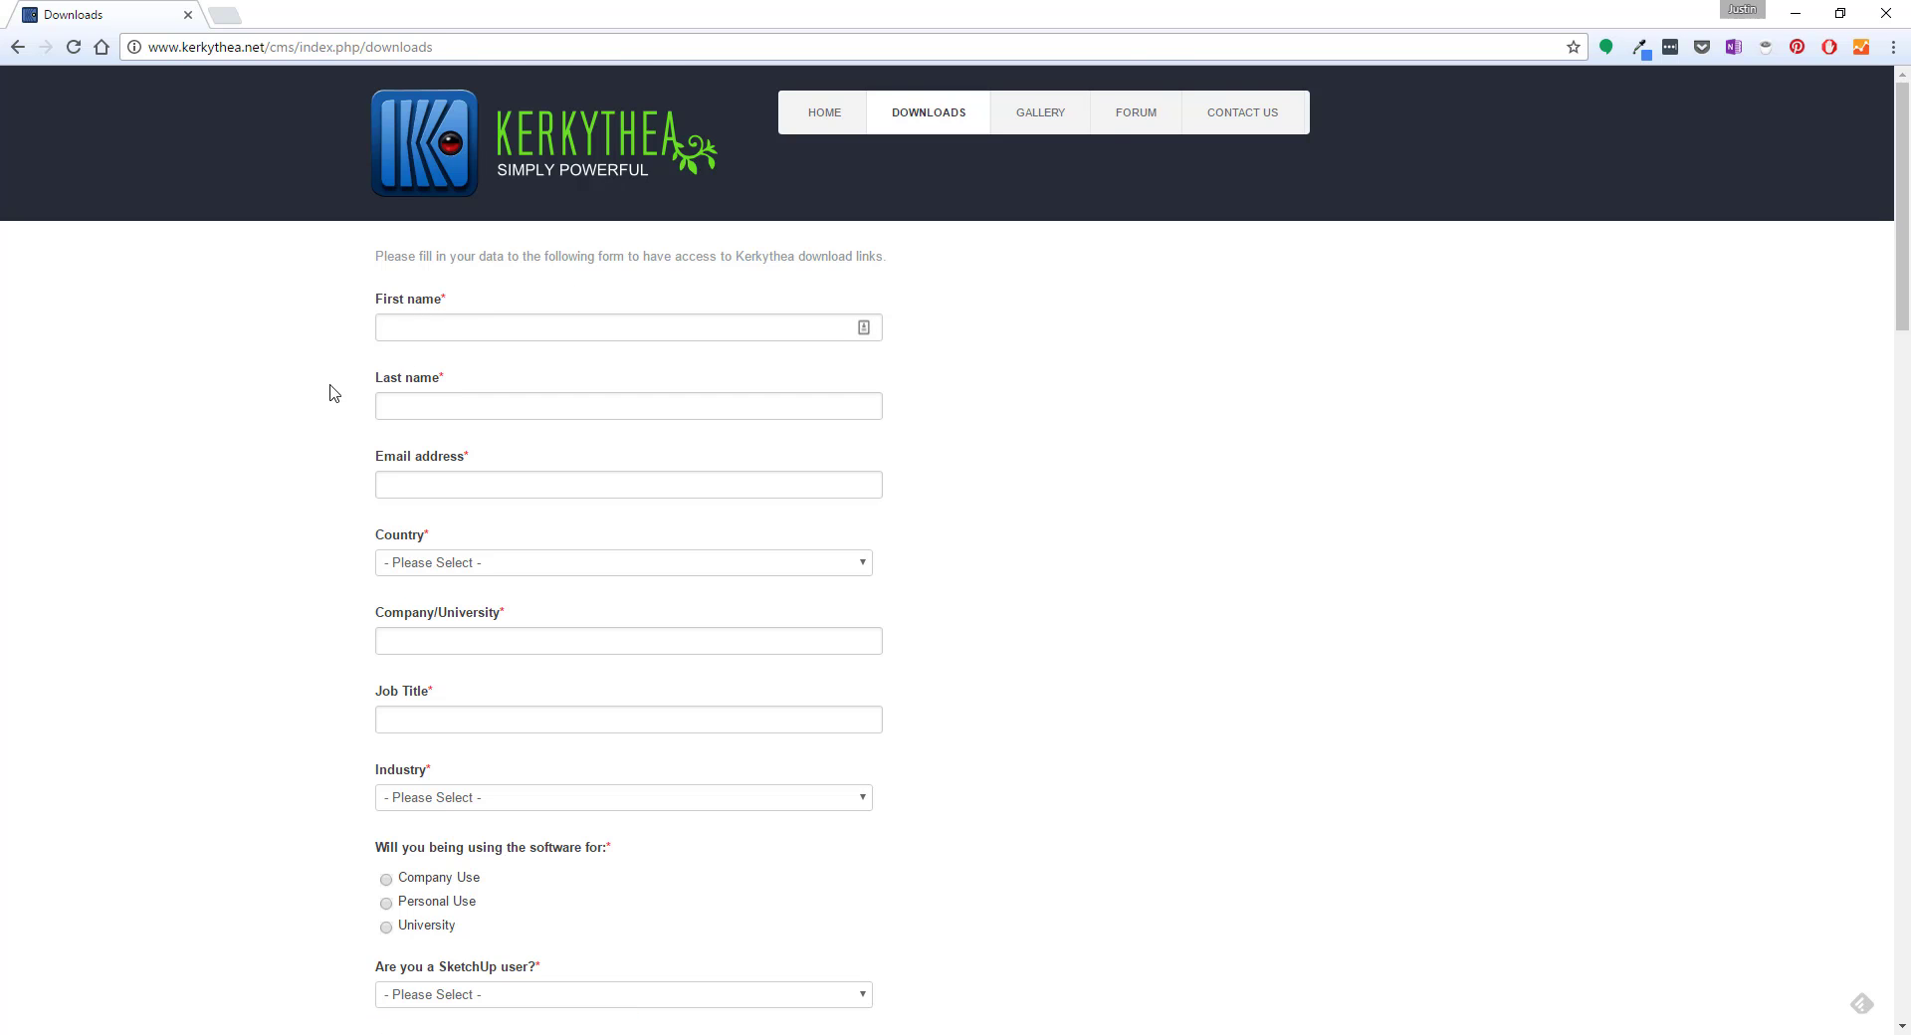
scroll(398, 398, "down", 5)
scroll(463, 411, "down", 5)
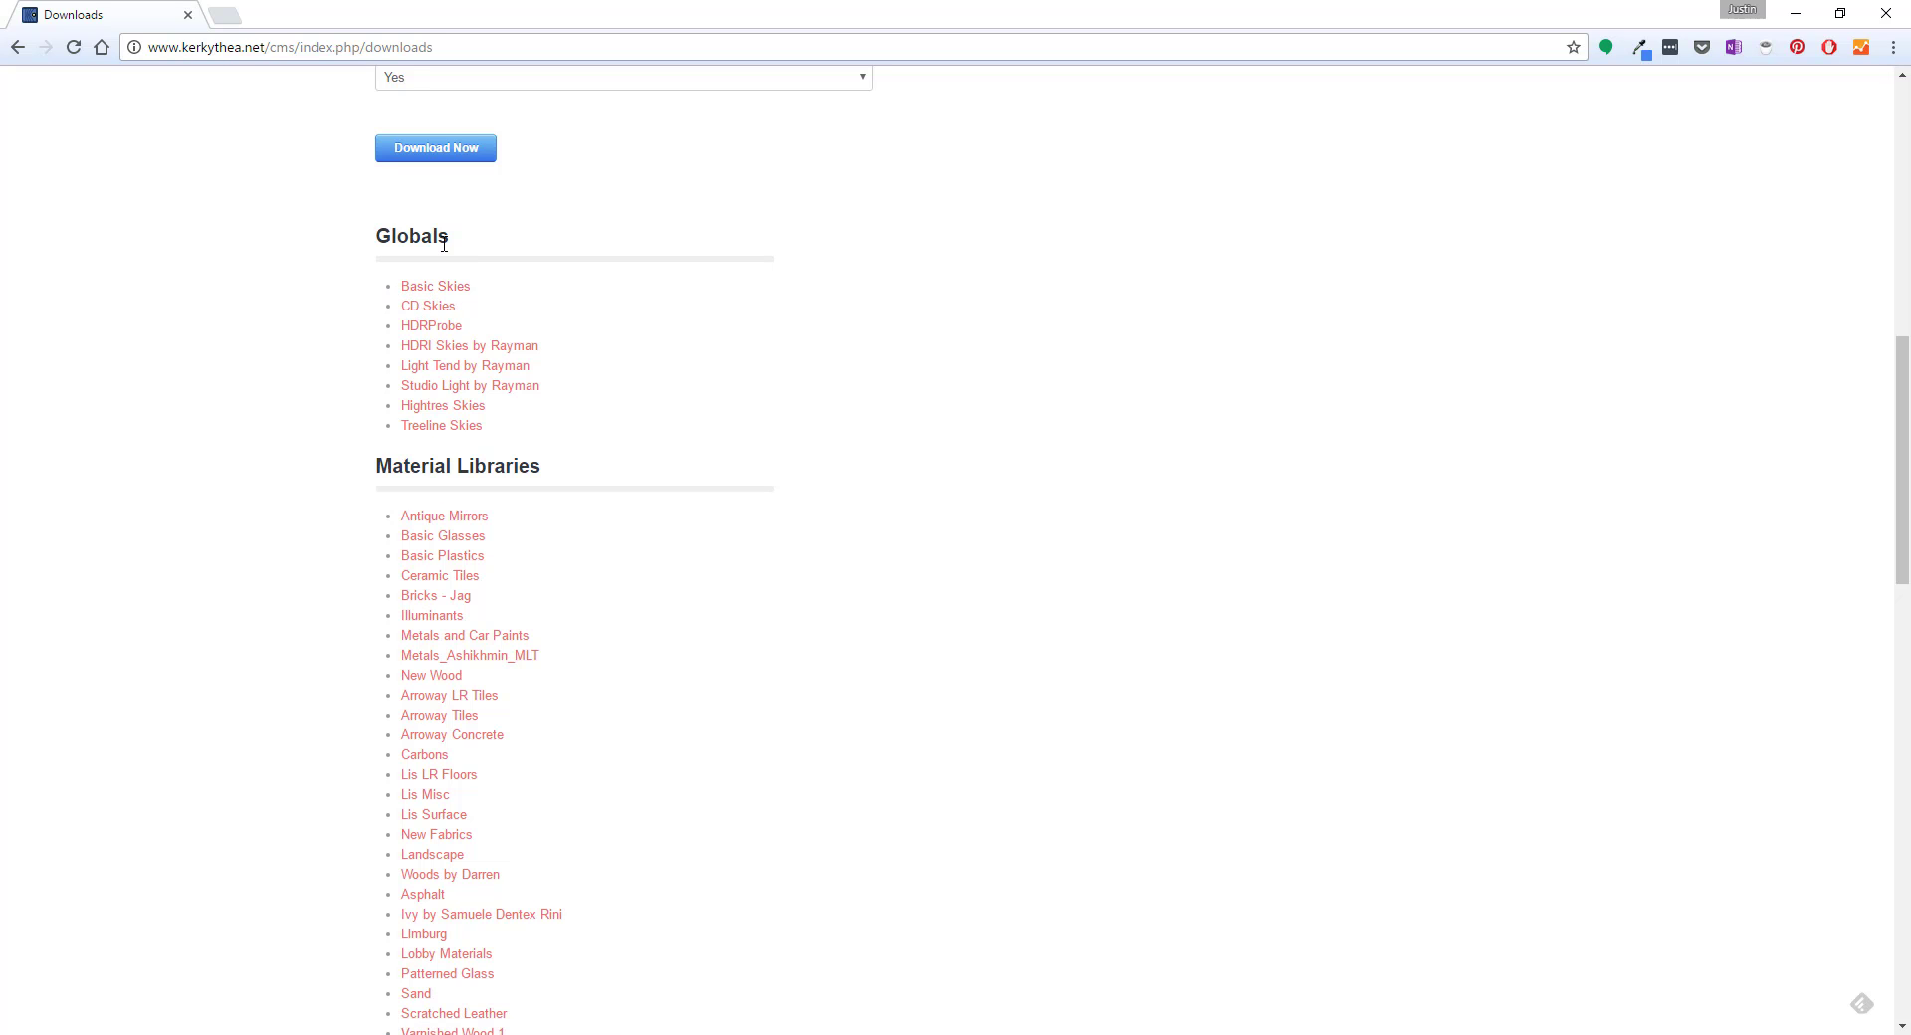
double_click(818, 30)
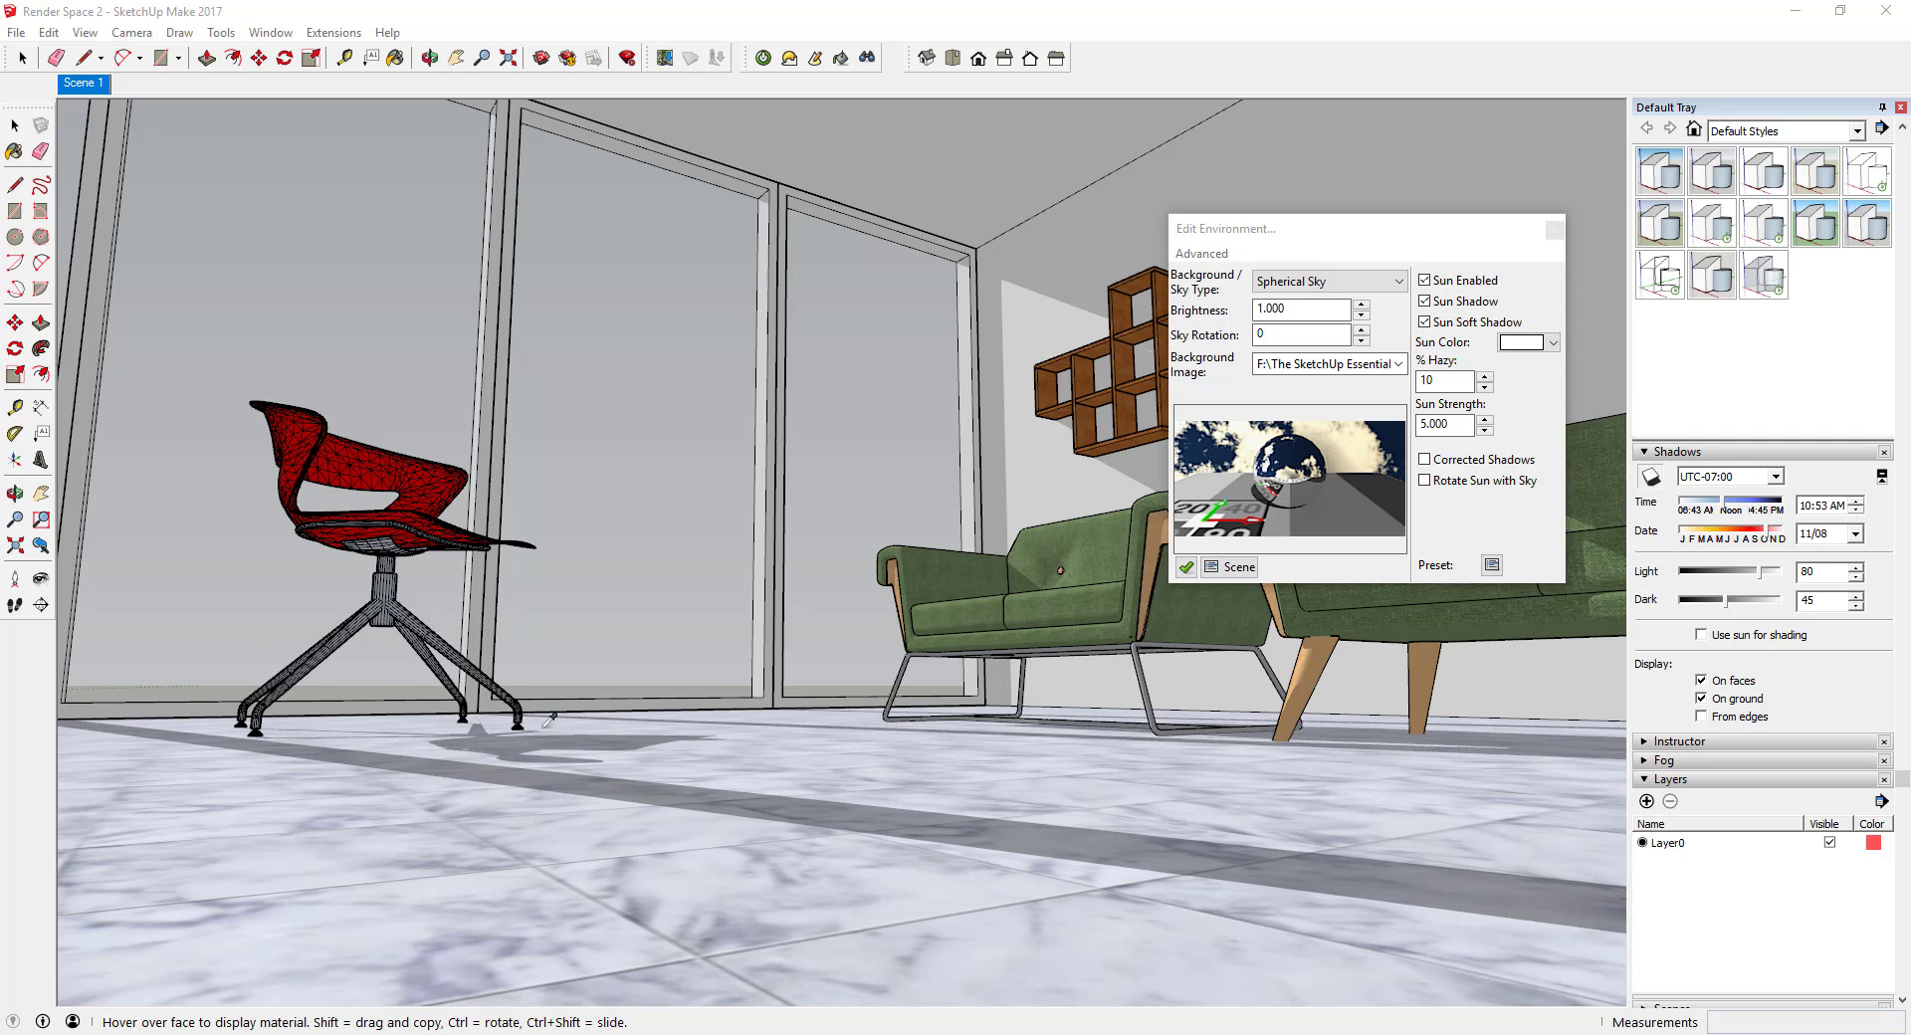
Step: Load the Morning image from the Basic Skies folder as the spherical sky's background, and close the environment editor
left_click(1398, 364)
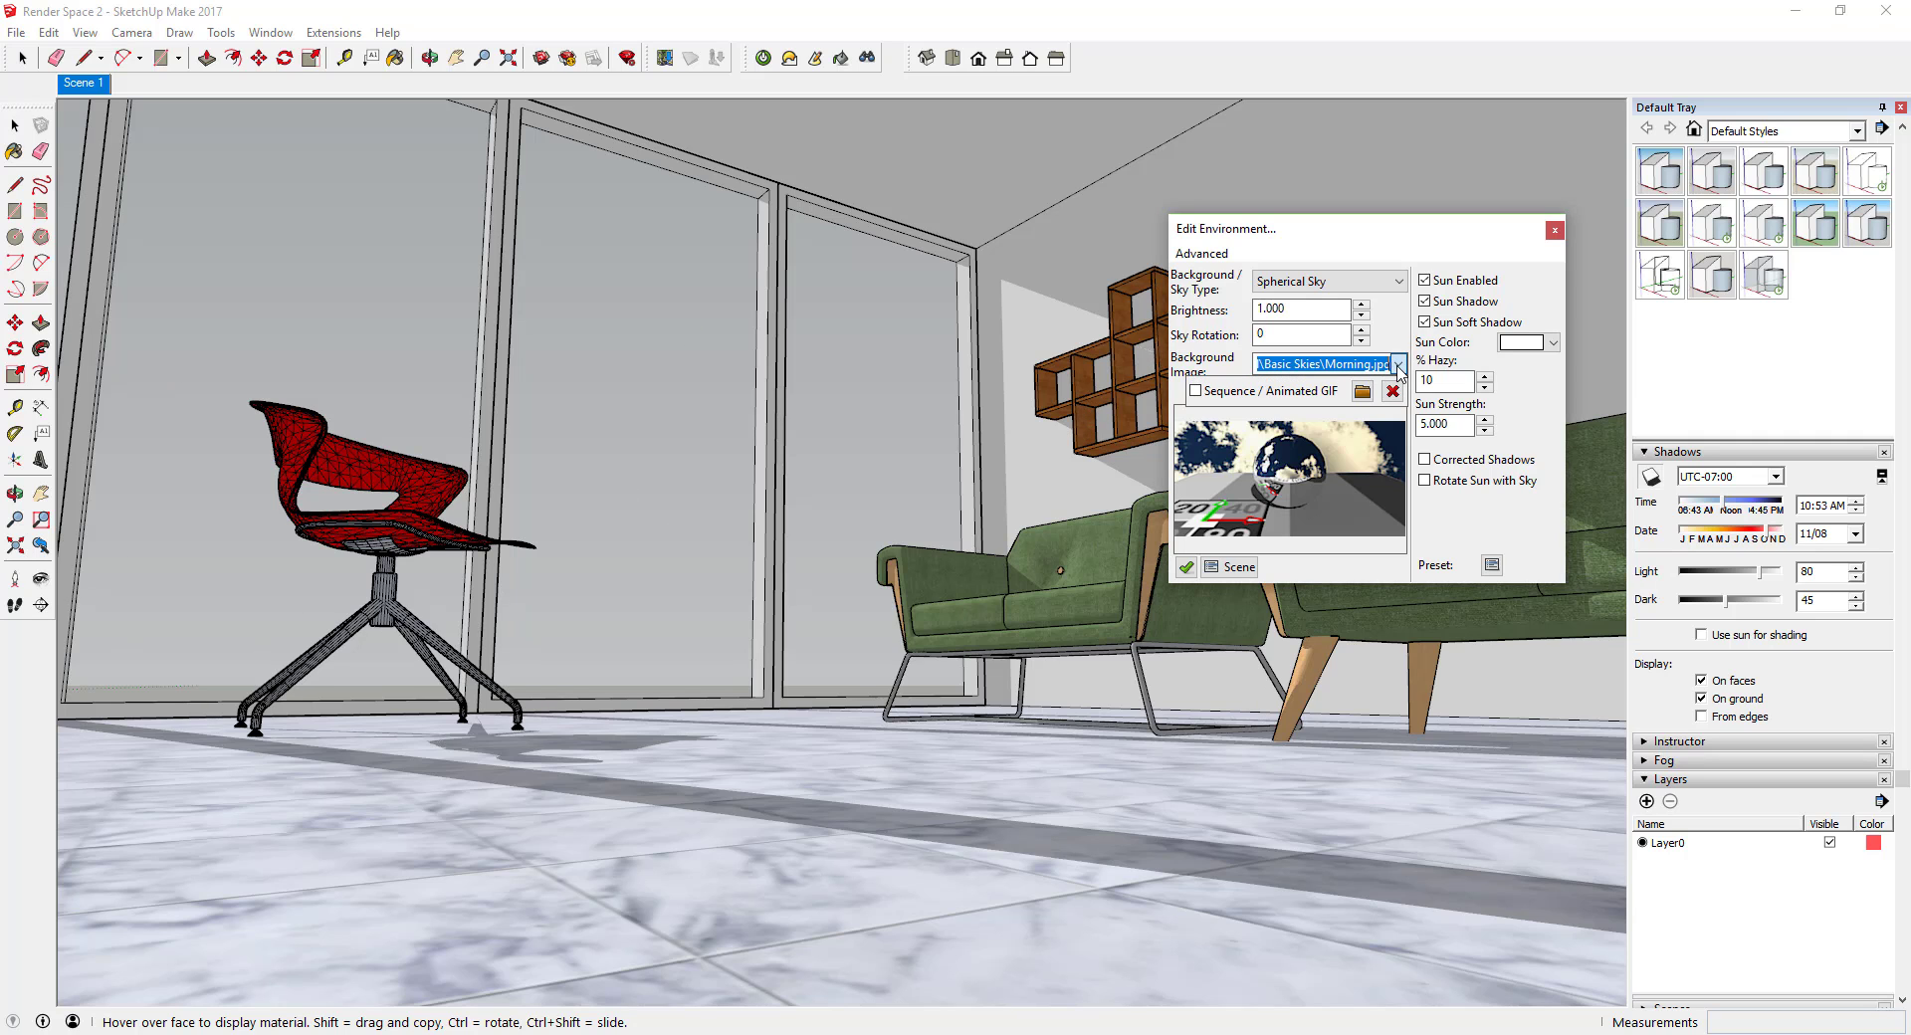
left_click(1363, 393)
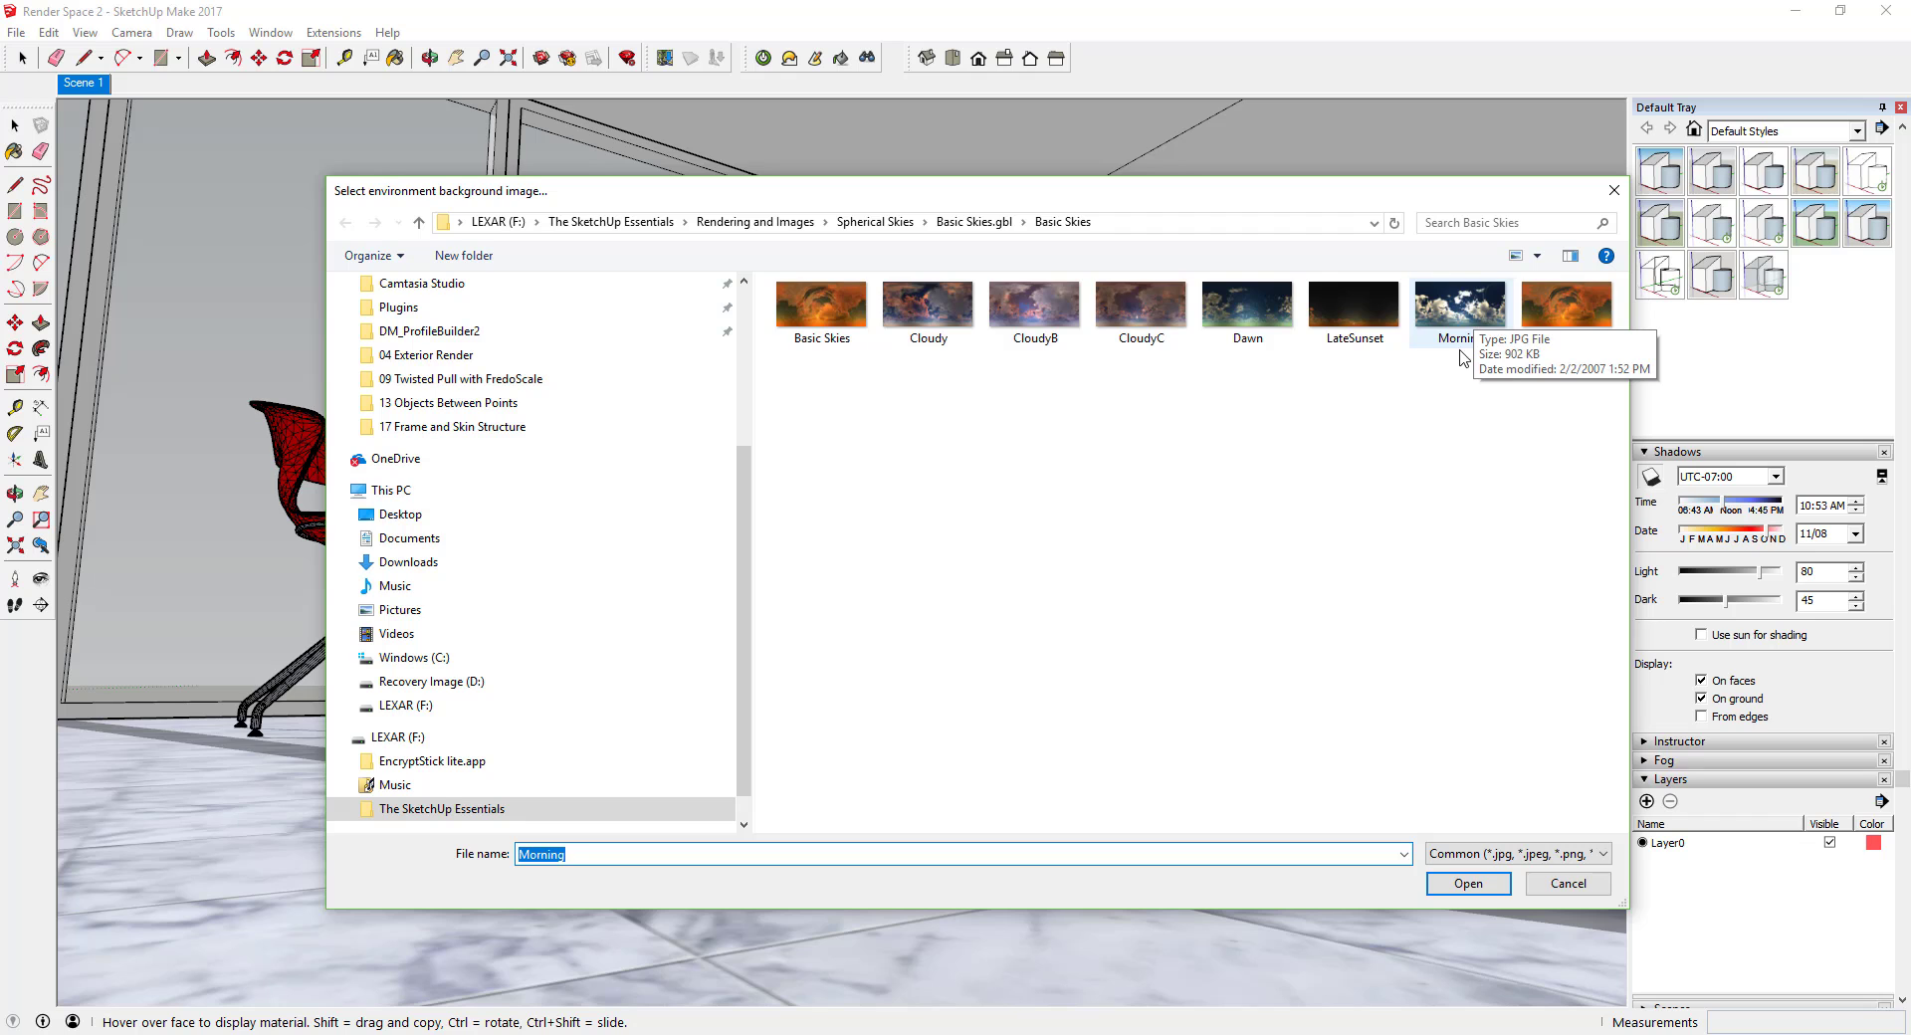
double_click(1460, 306)
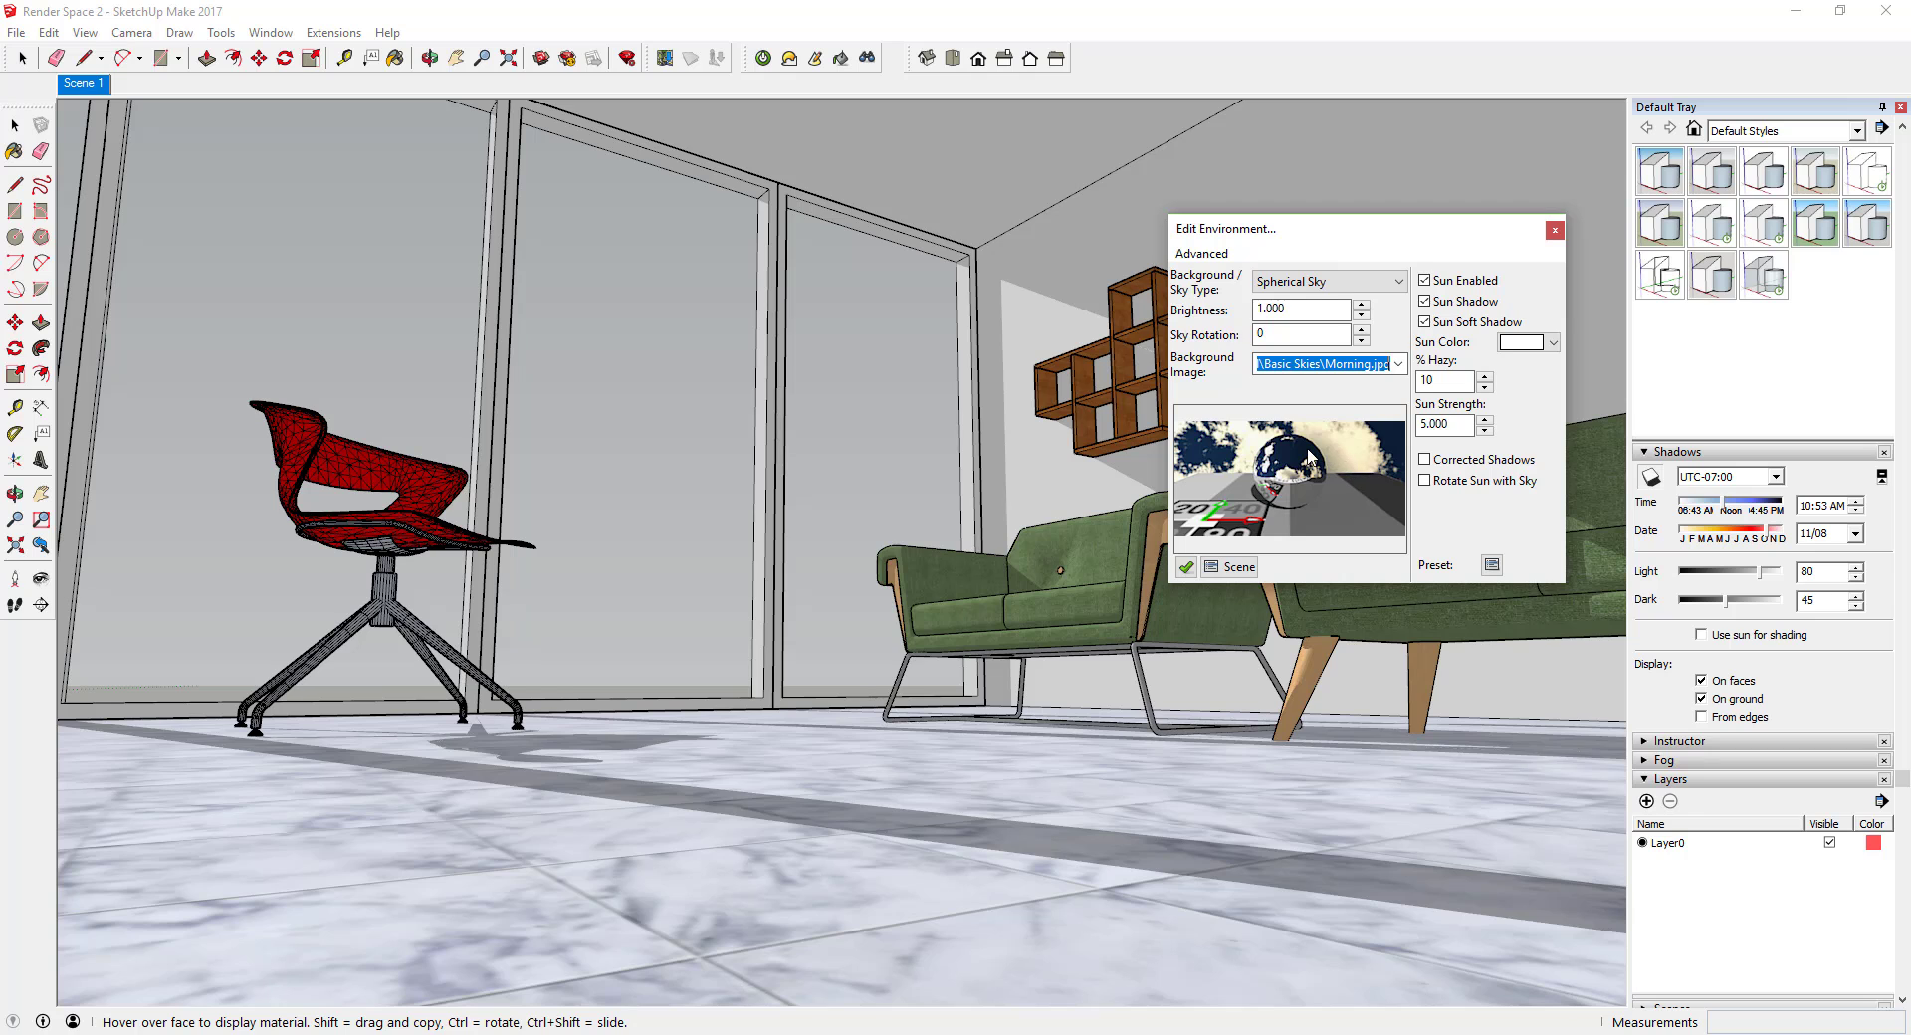
left_click(1554, 232)
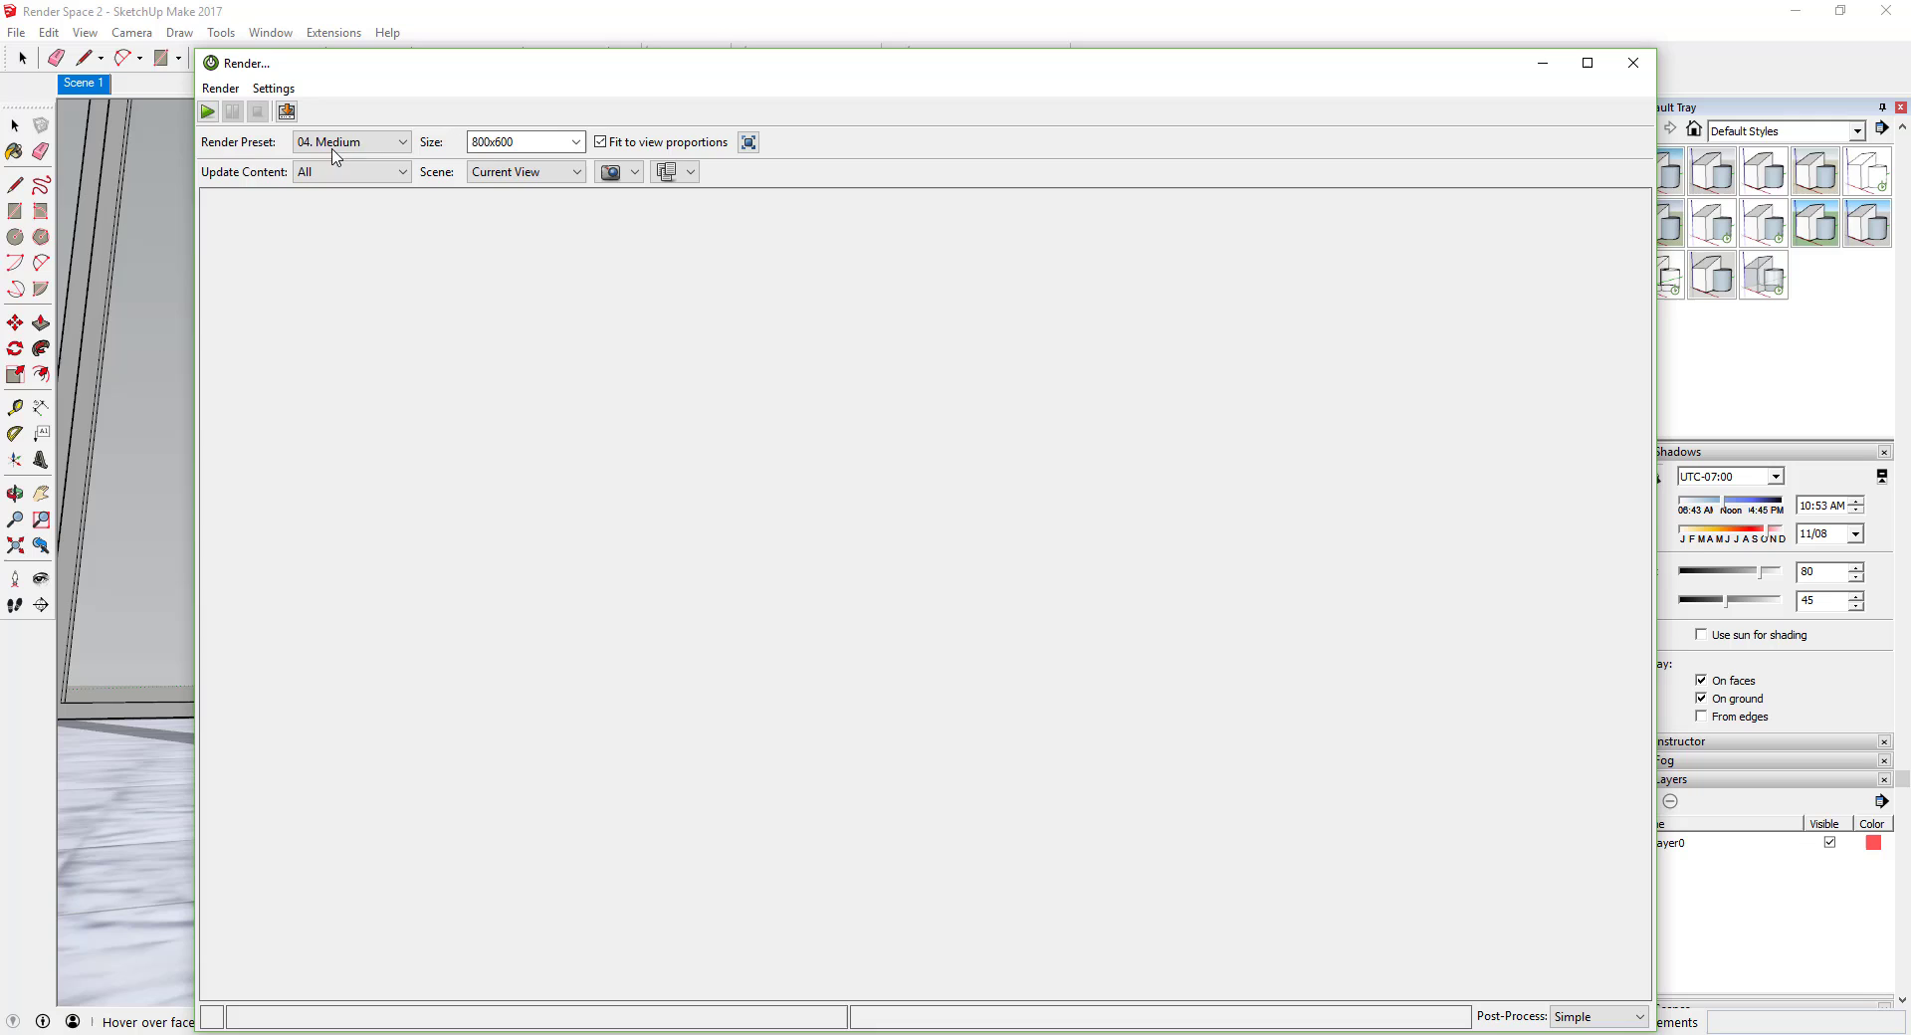
Step: Render the current view at 800x600 with the 01. Prelim preset, and close the render window
left_click(343, 142)
left_click(185, 225)
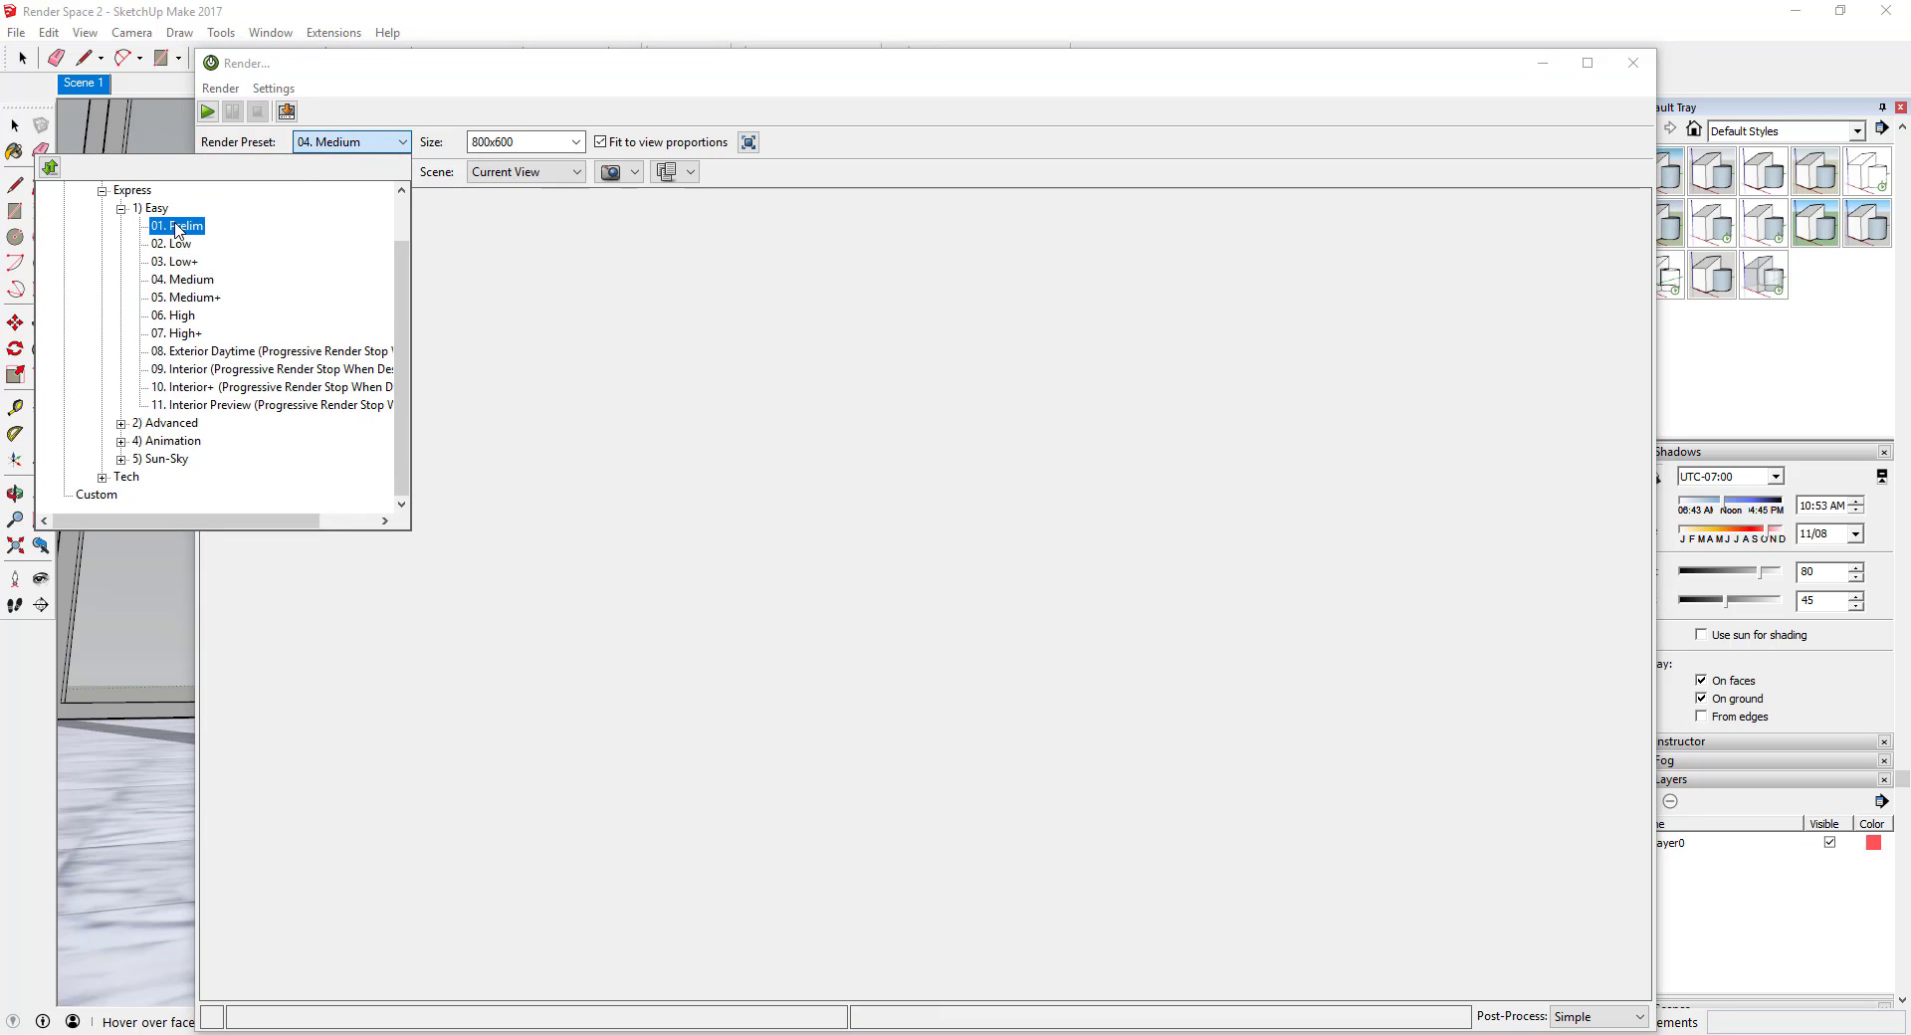
left_click(525, 337)
left_click(208, 111)
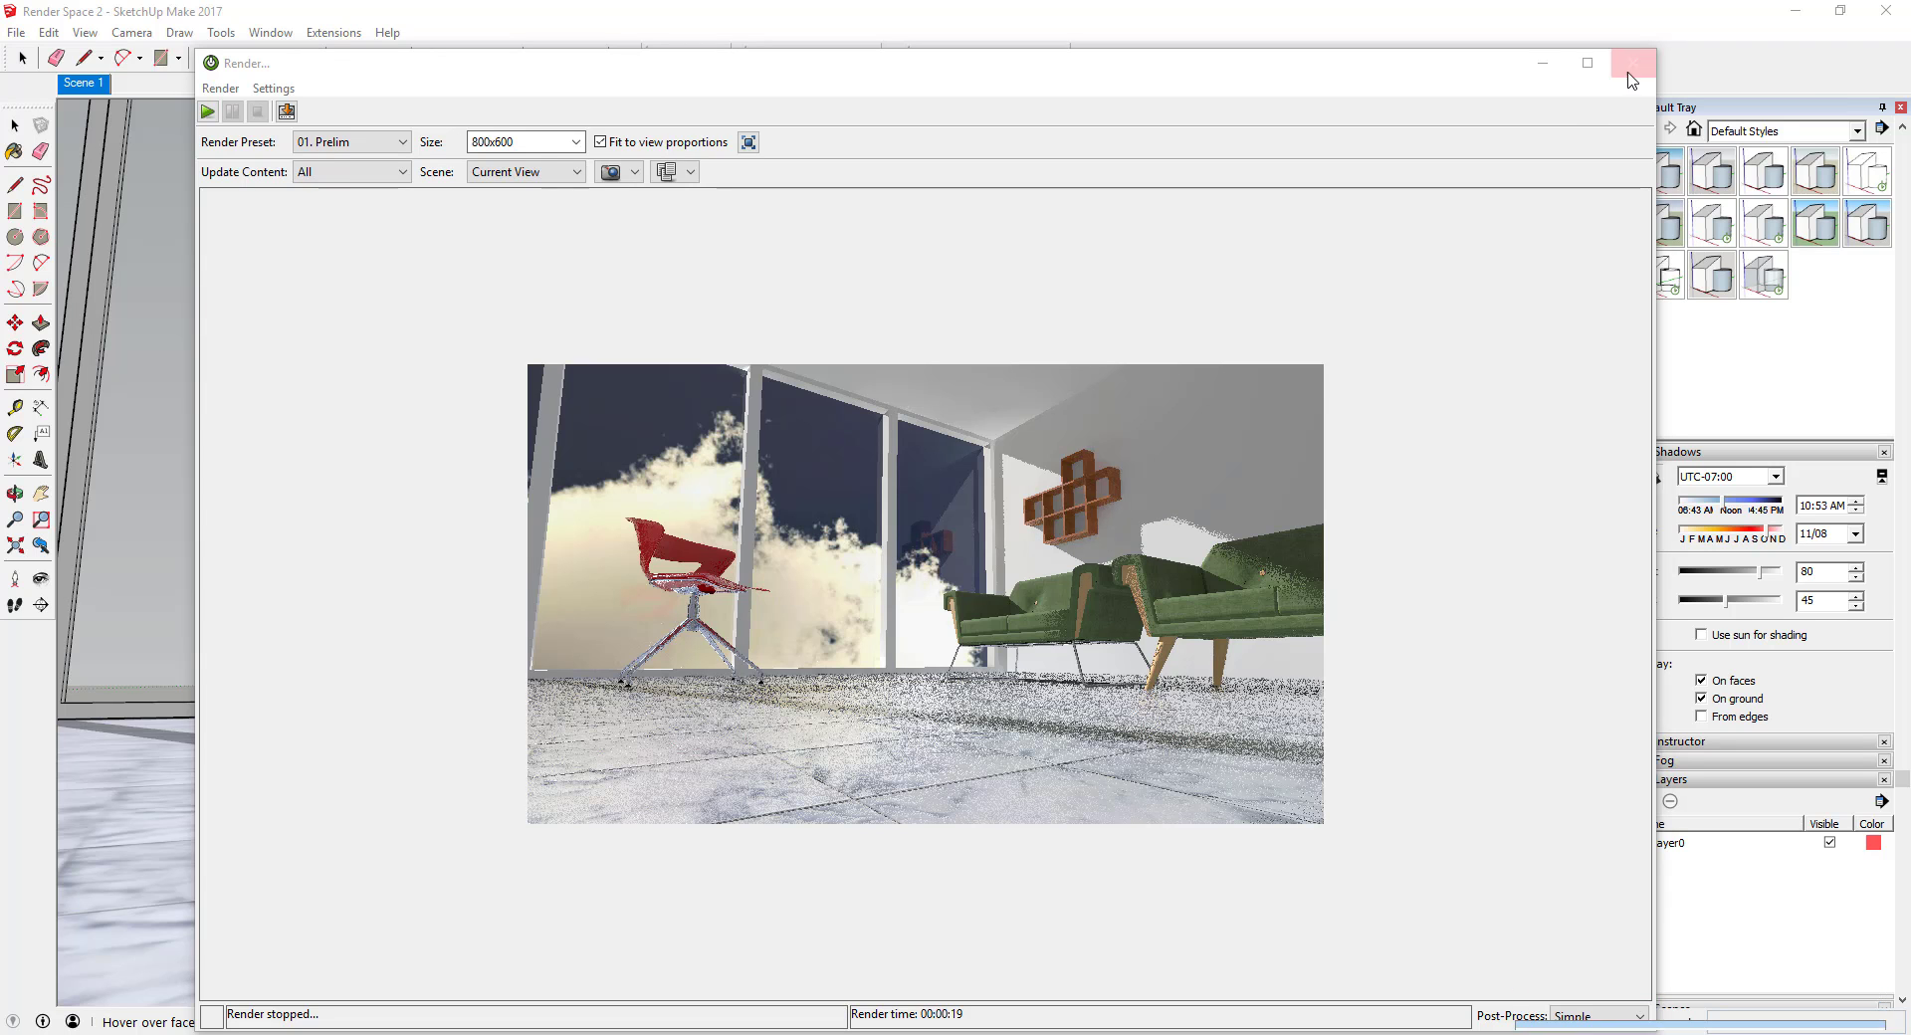
left_click(1632, 63)
left_click(886, 522)
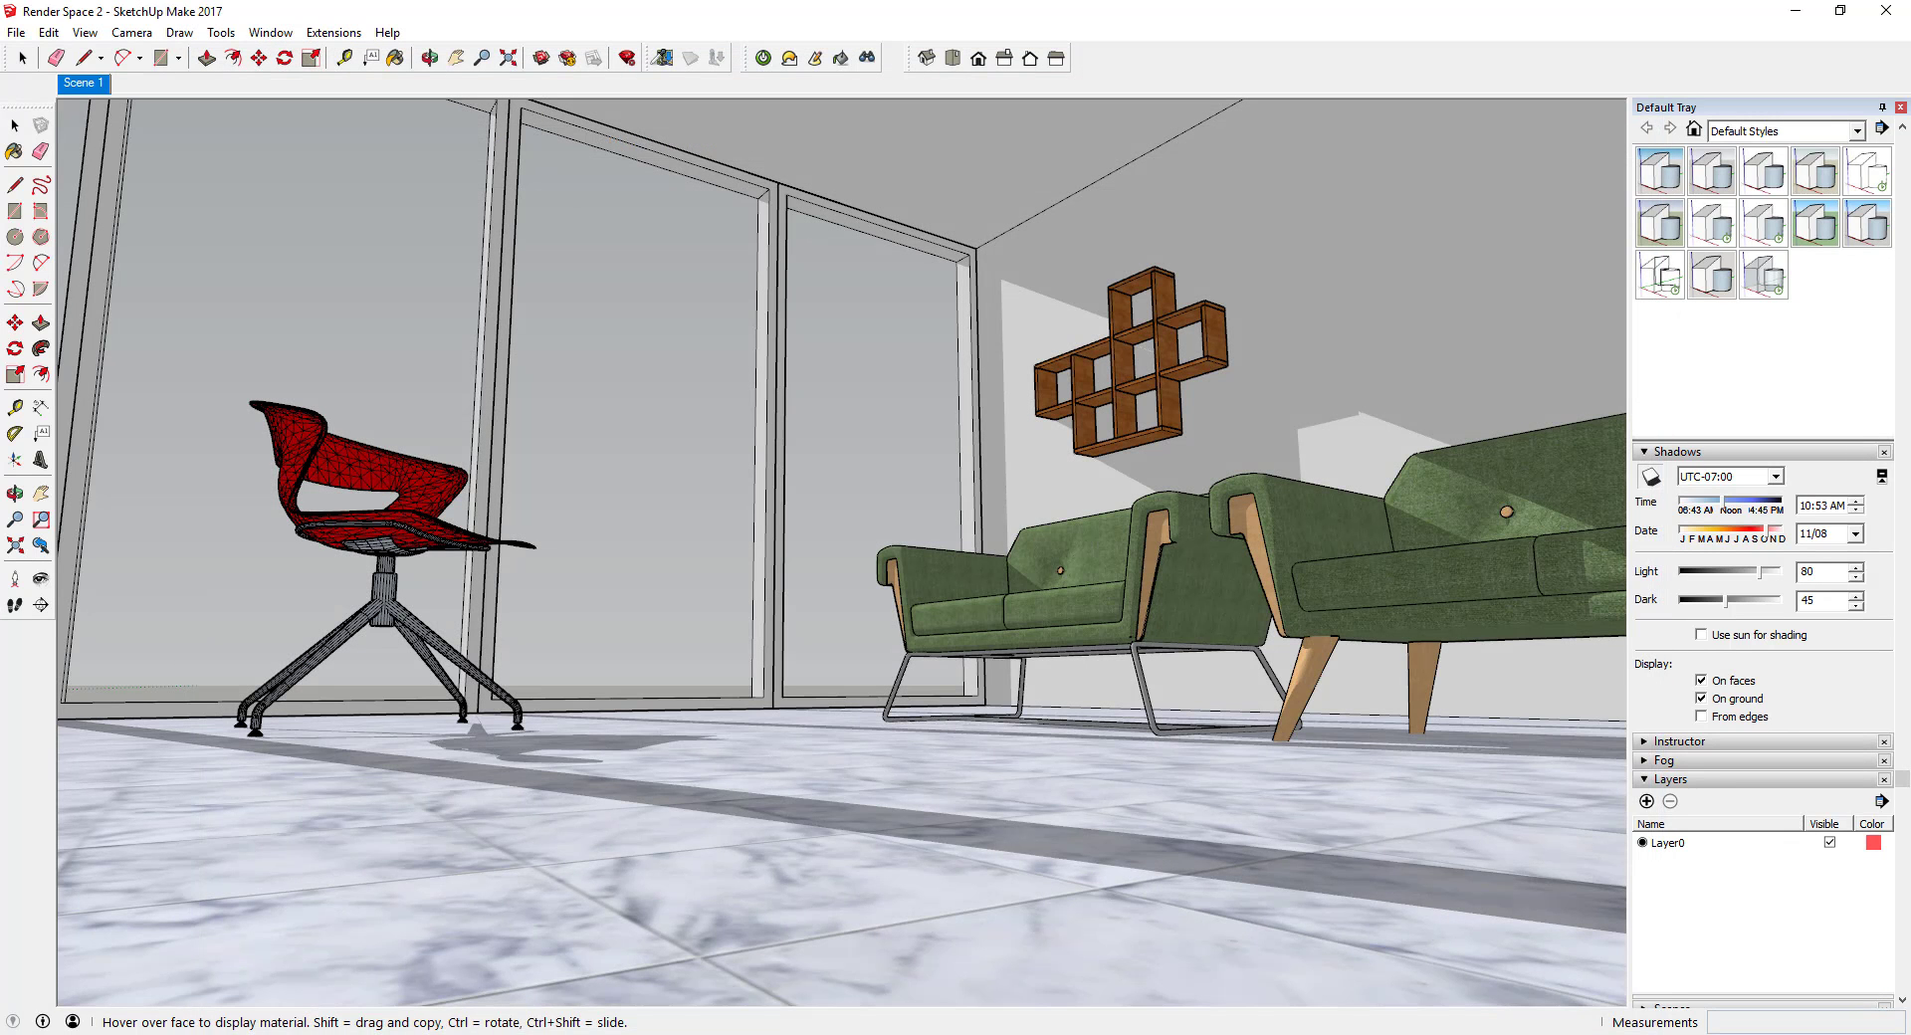
Step: Set the environment's sky rotation to 270 and render the current view again with the 01. Prelim preset
left_click(789, 59)
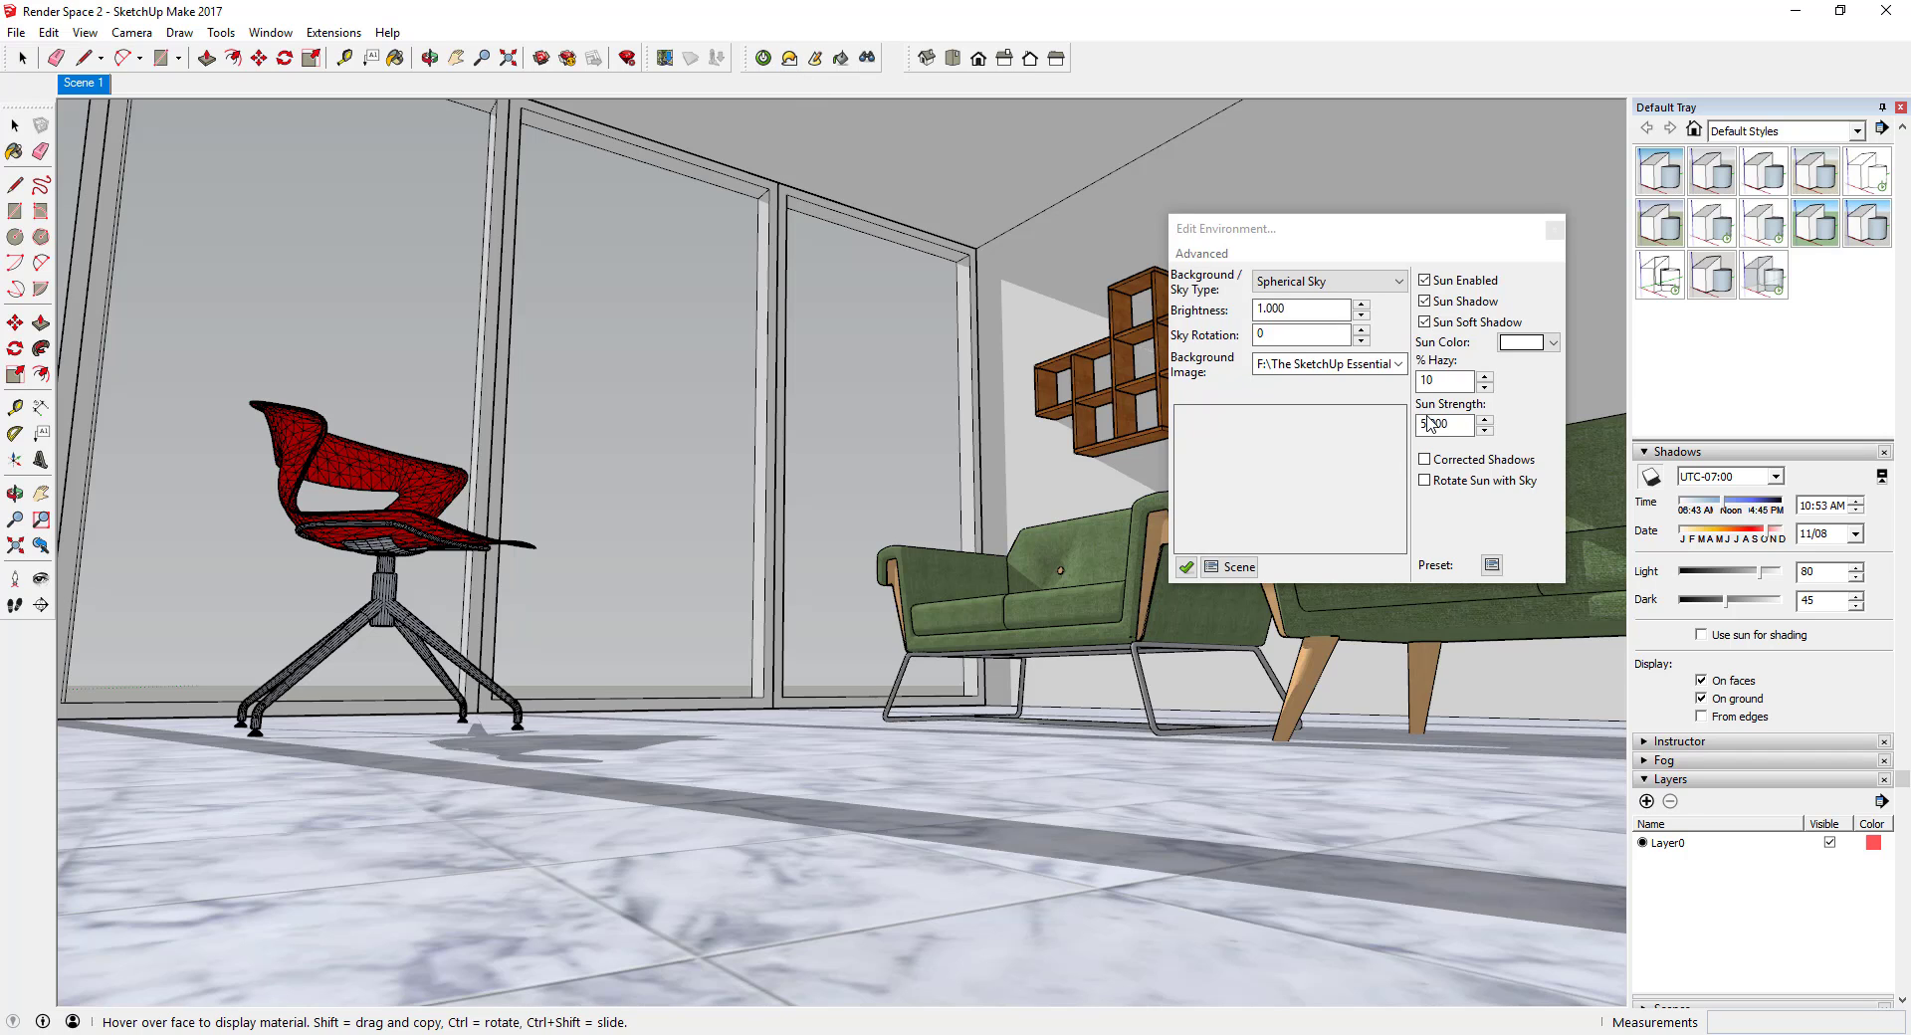
double_click(1329, 336)
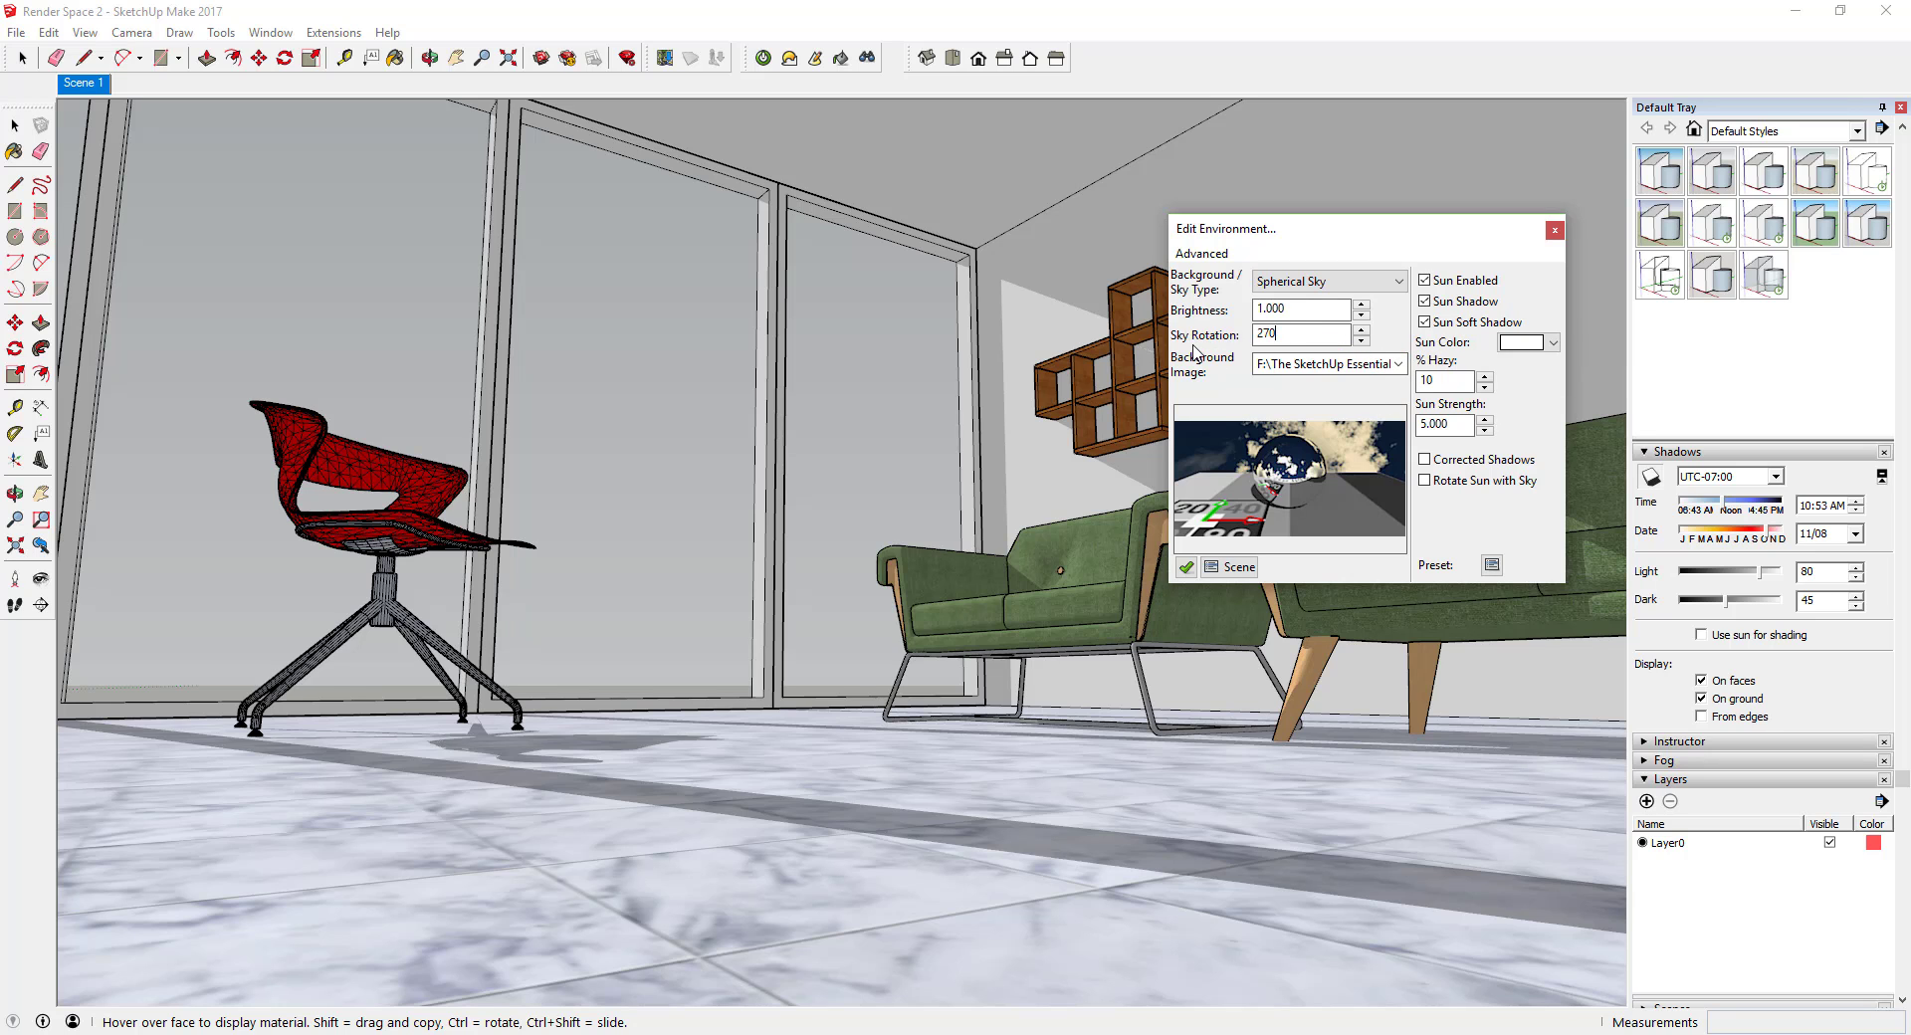
left_click(763, 57)
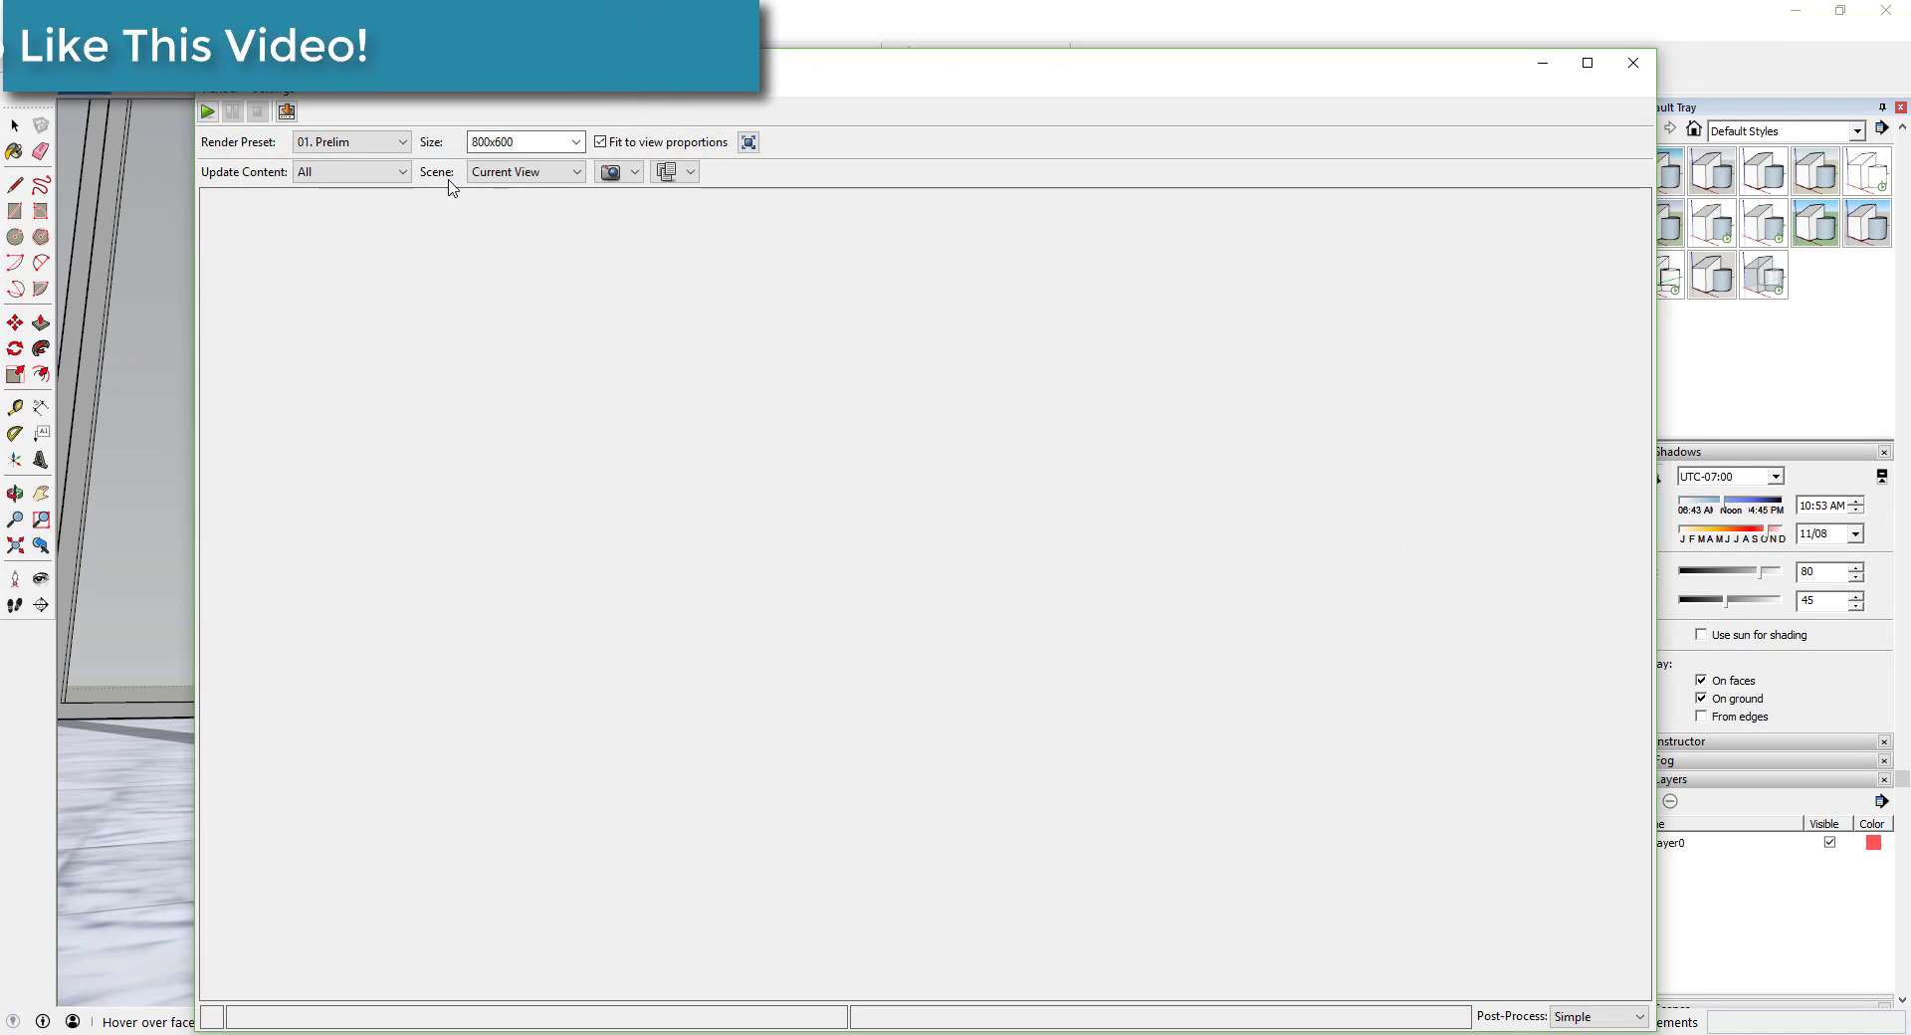
left_click(207, 110)
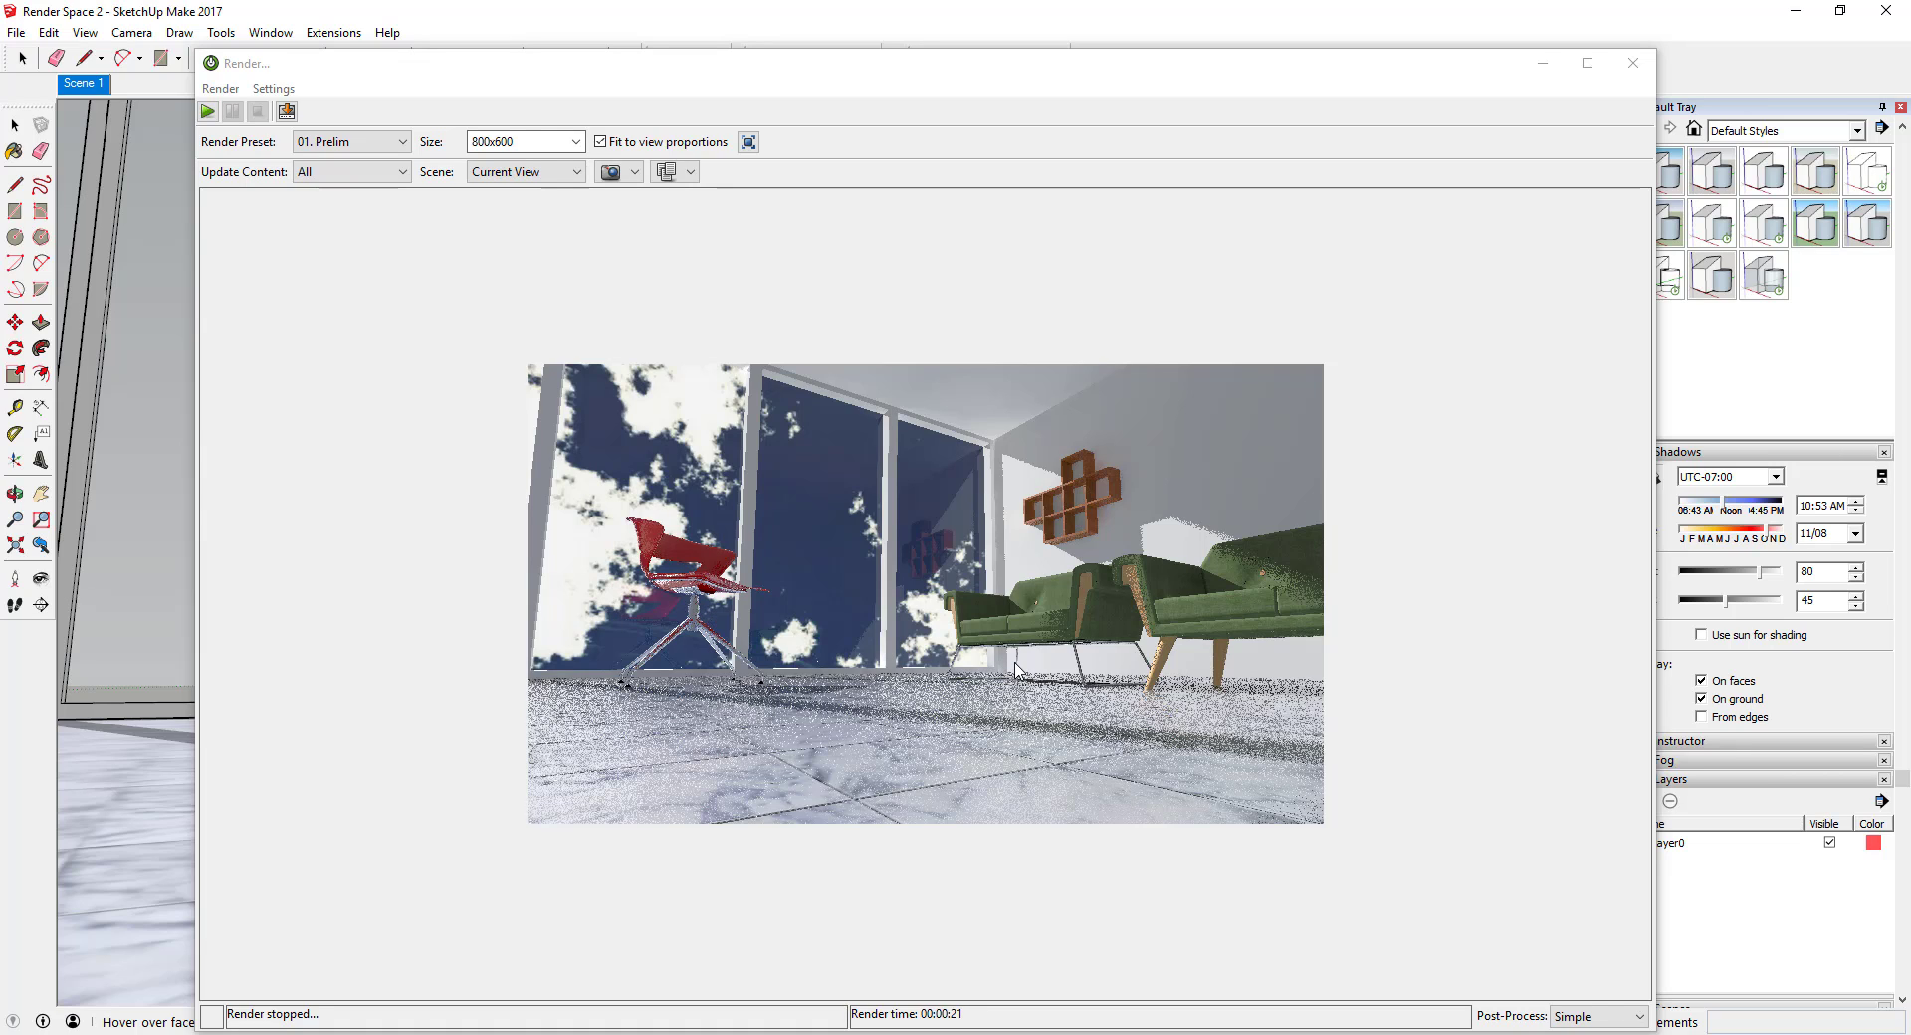
Step: Look through the render presets, set the render size to 1280x720 px, and minimise the render window
left_click(321, 150)
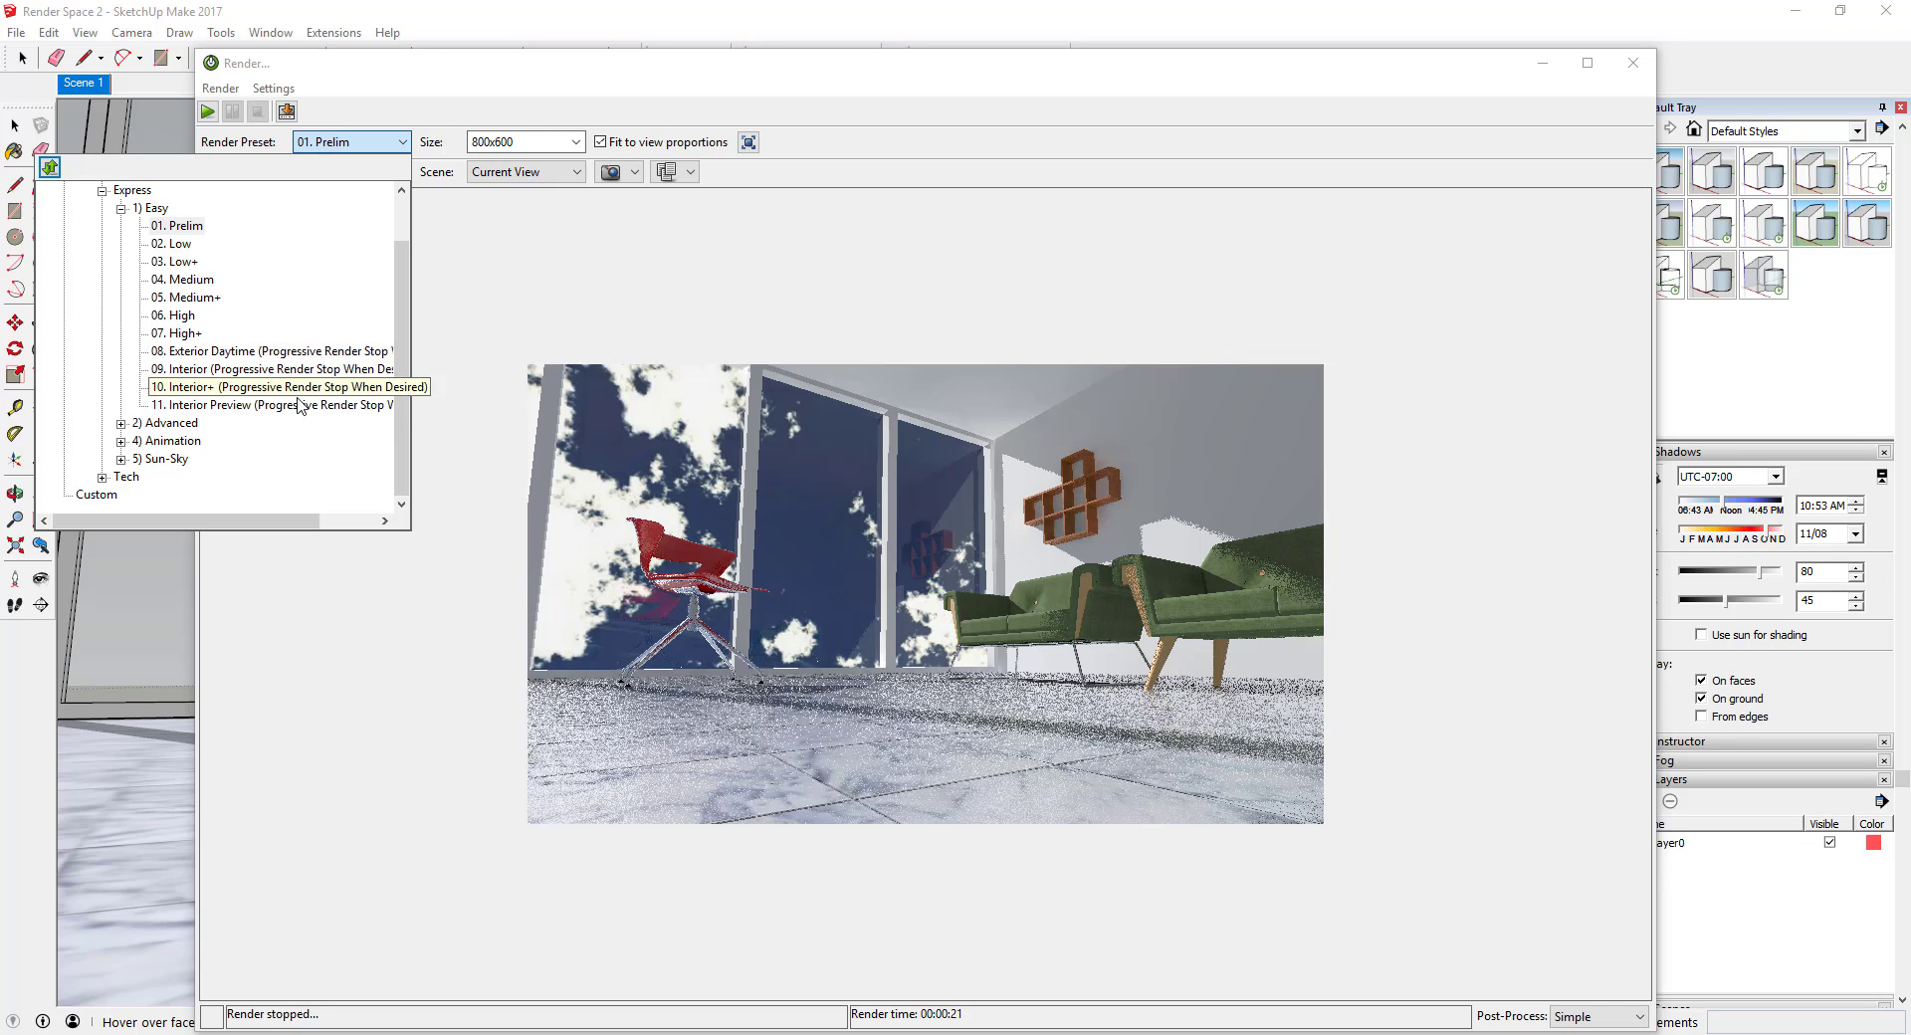
left_click(547, 256)
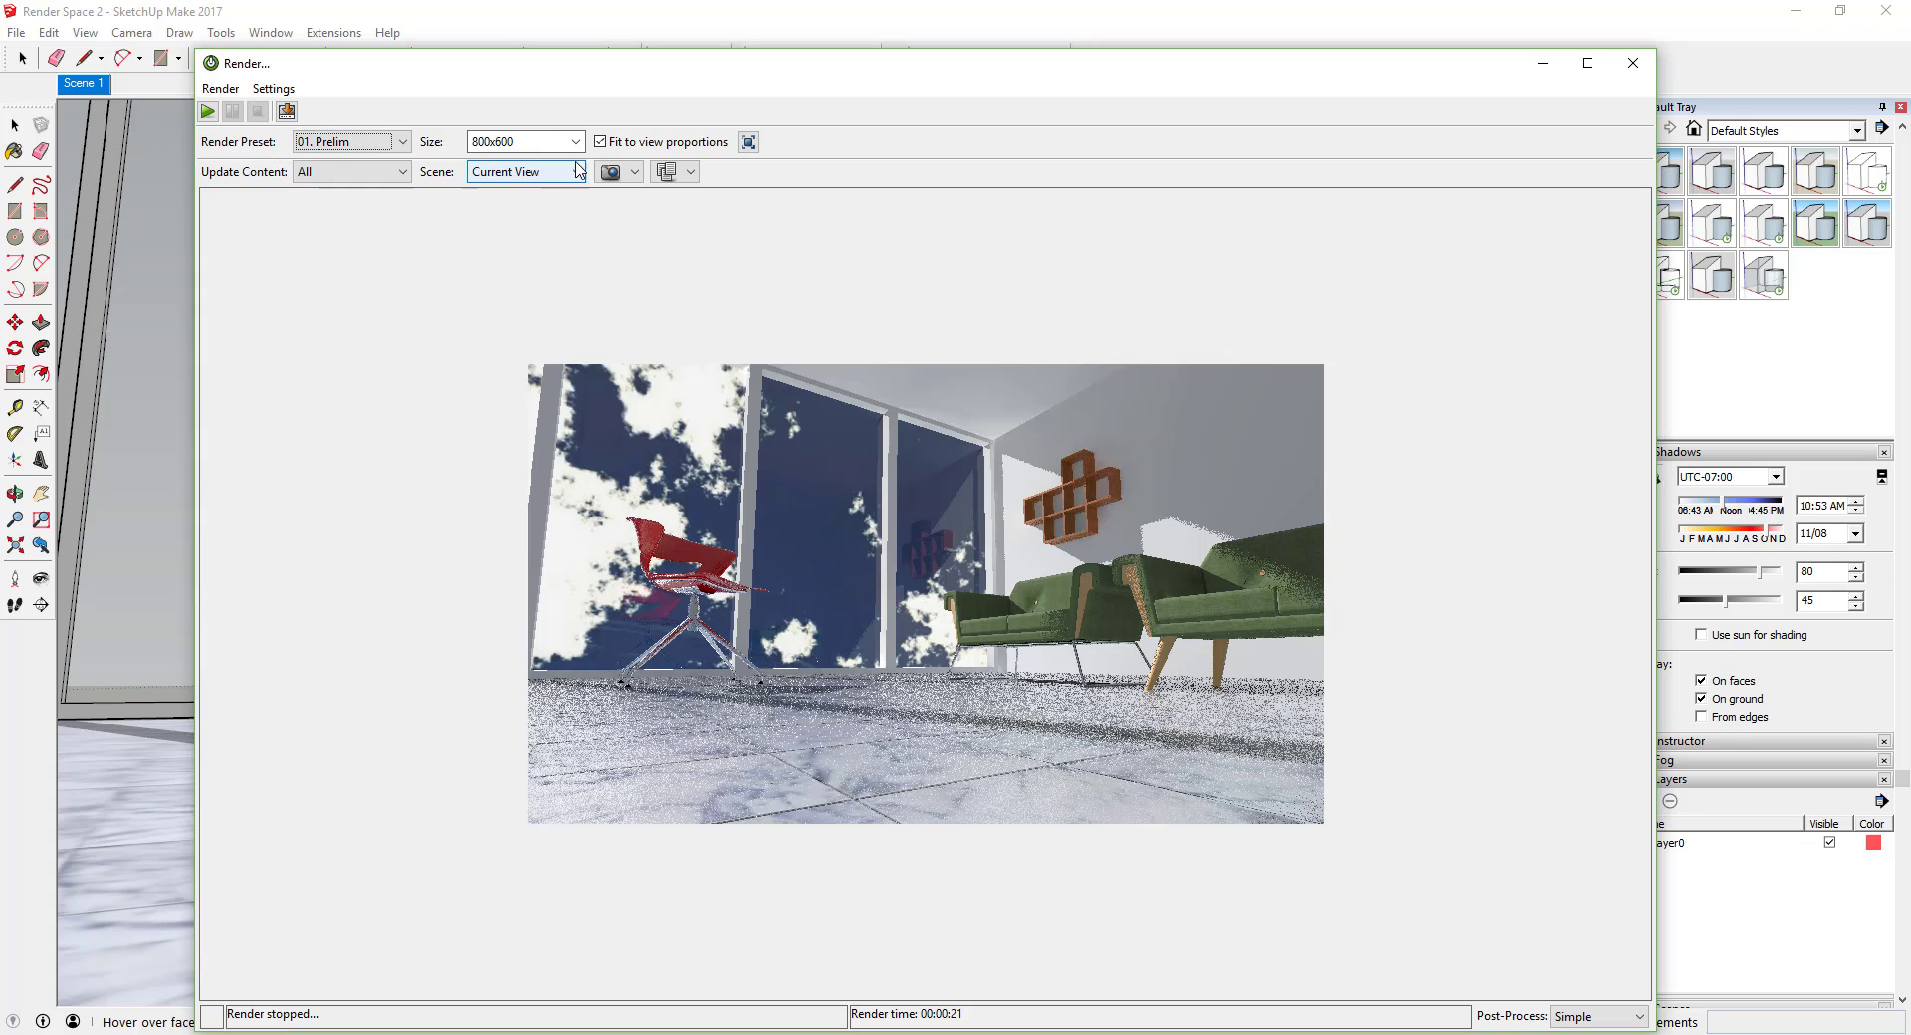
left_click(577, 142)
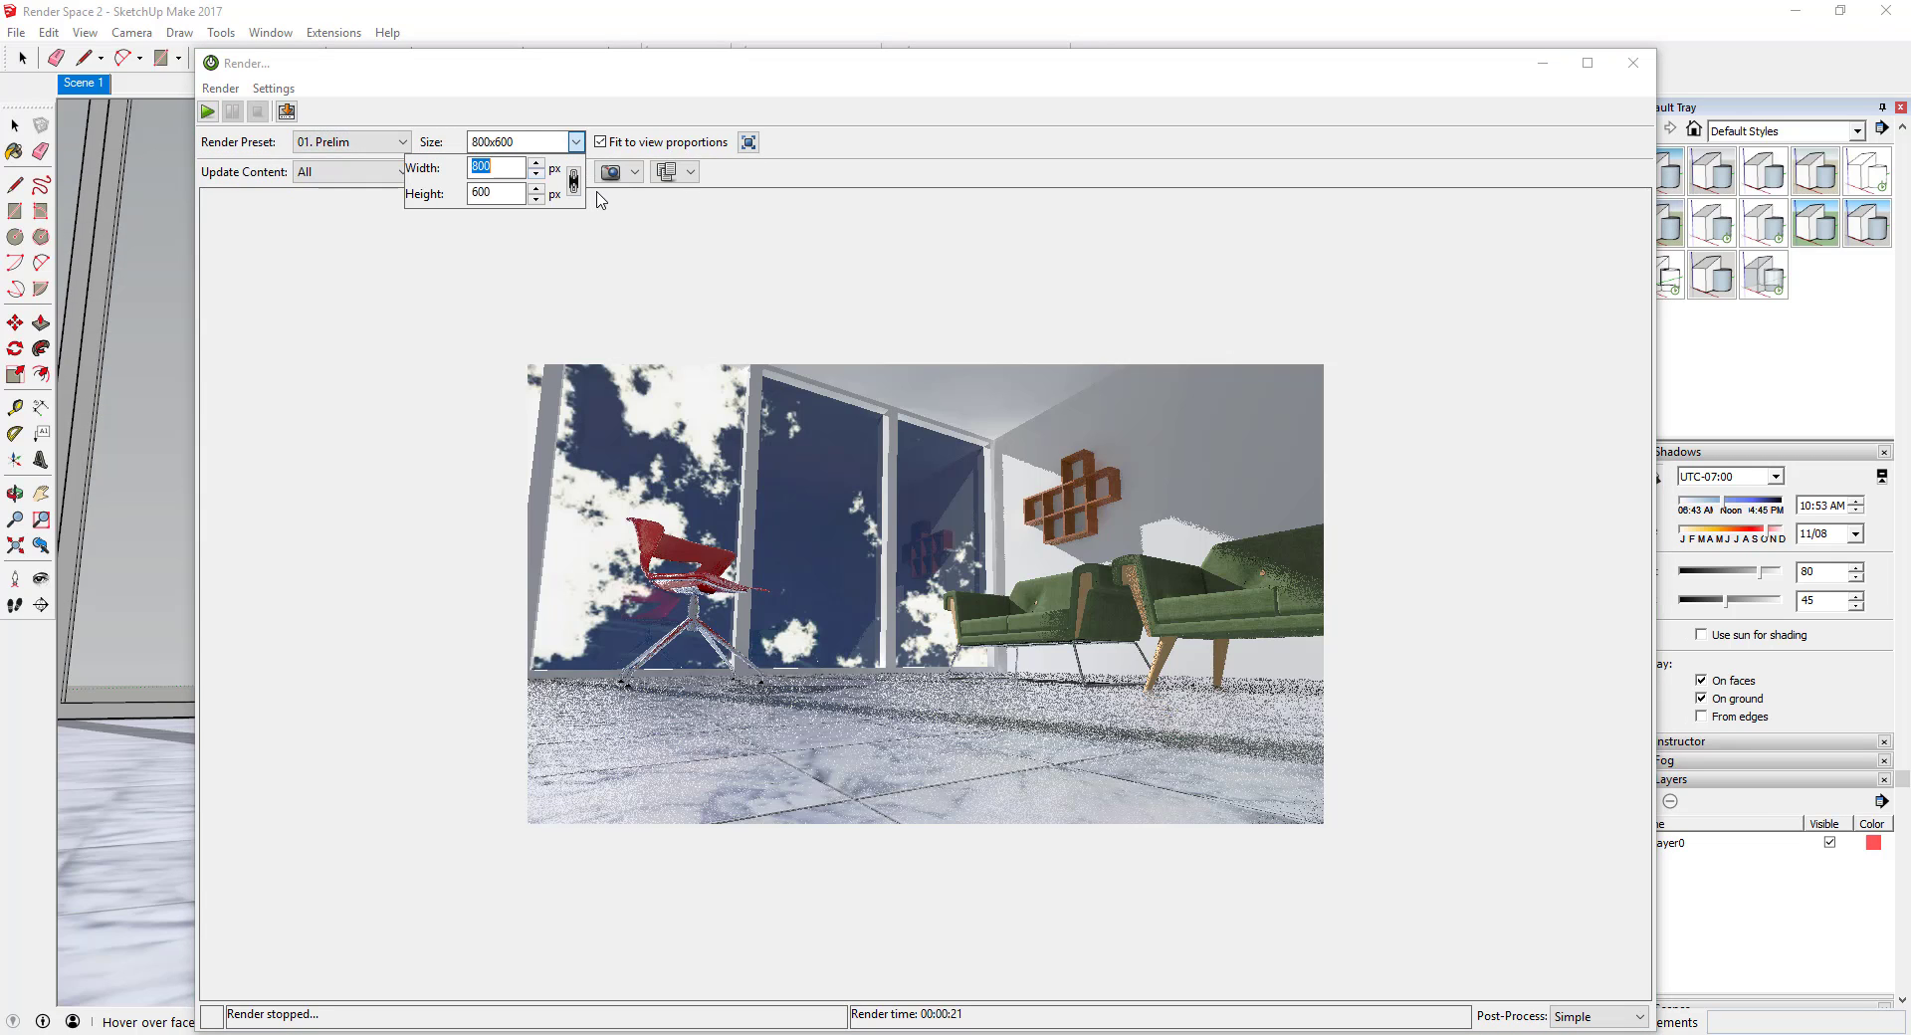
left_click(573, 181)
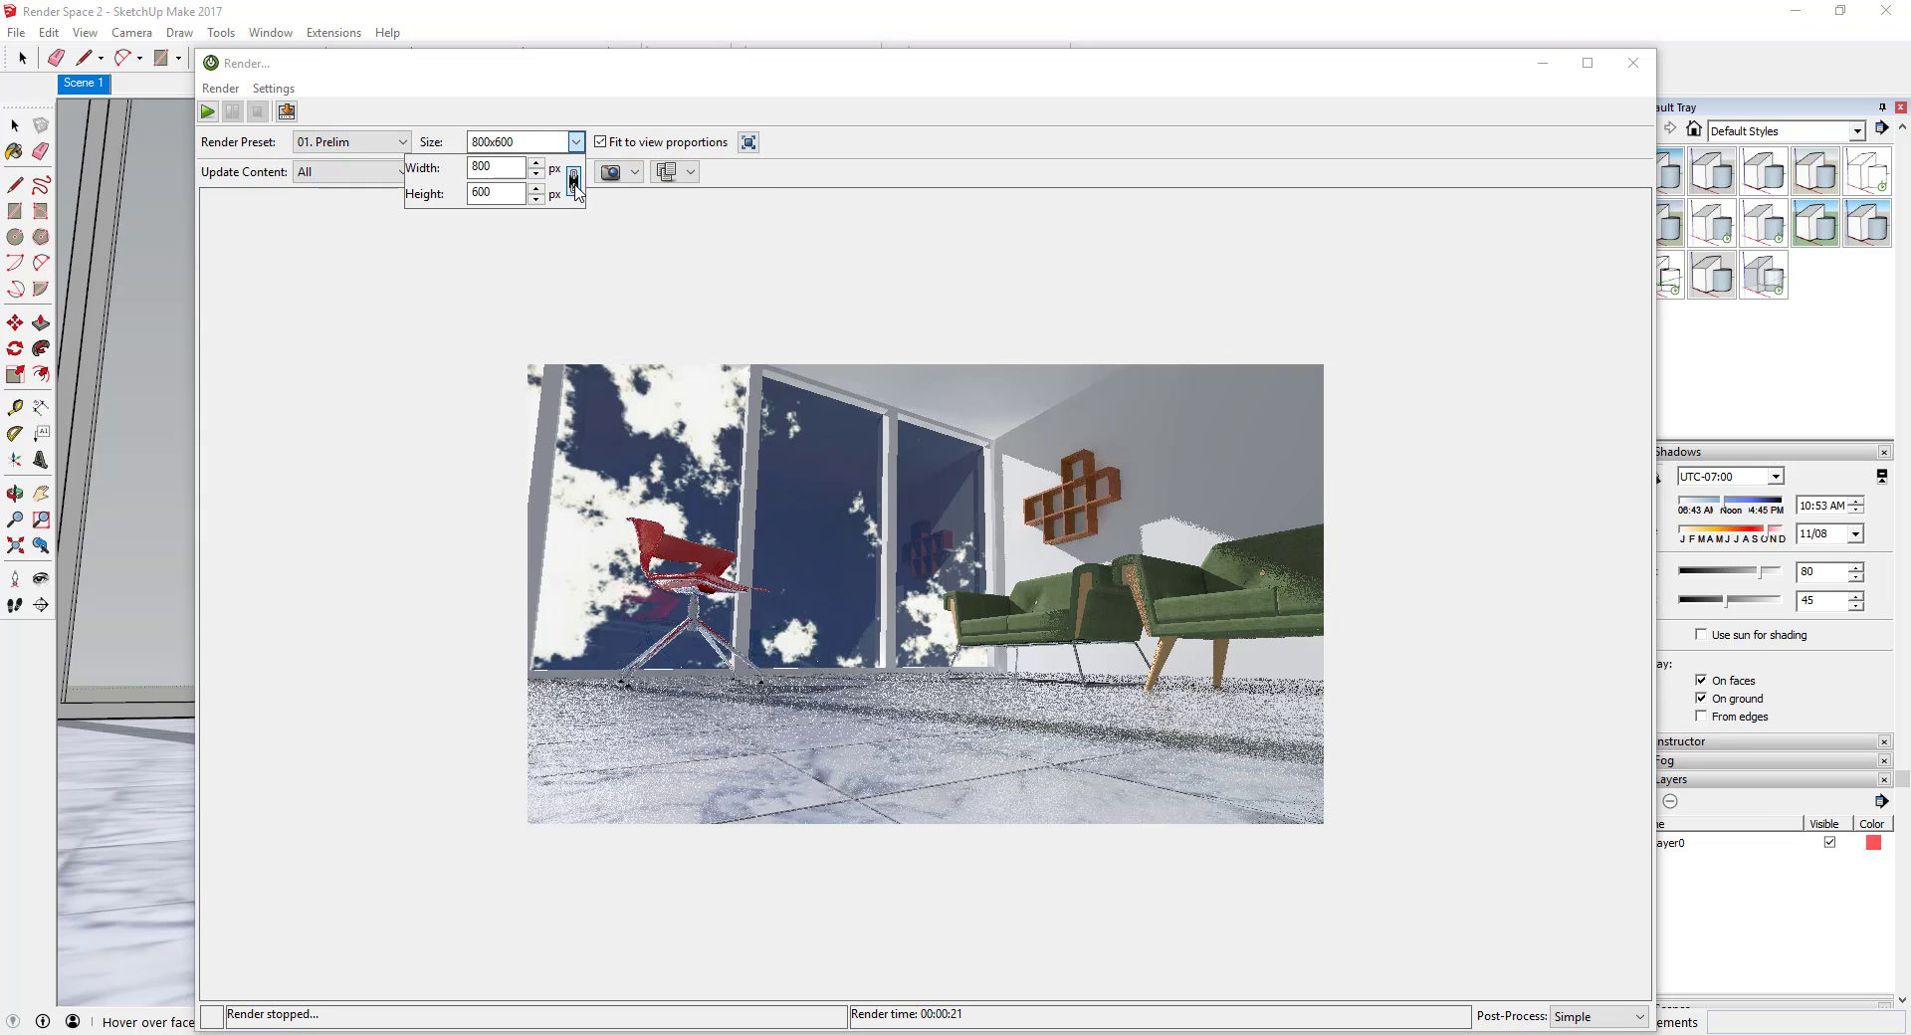
double_click(488, 169)
type("1280x")
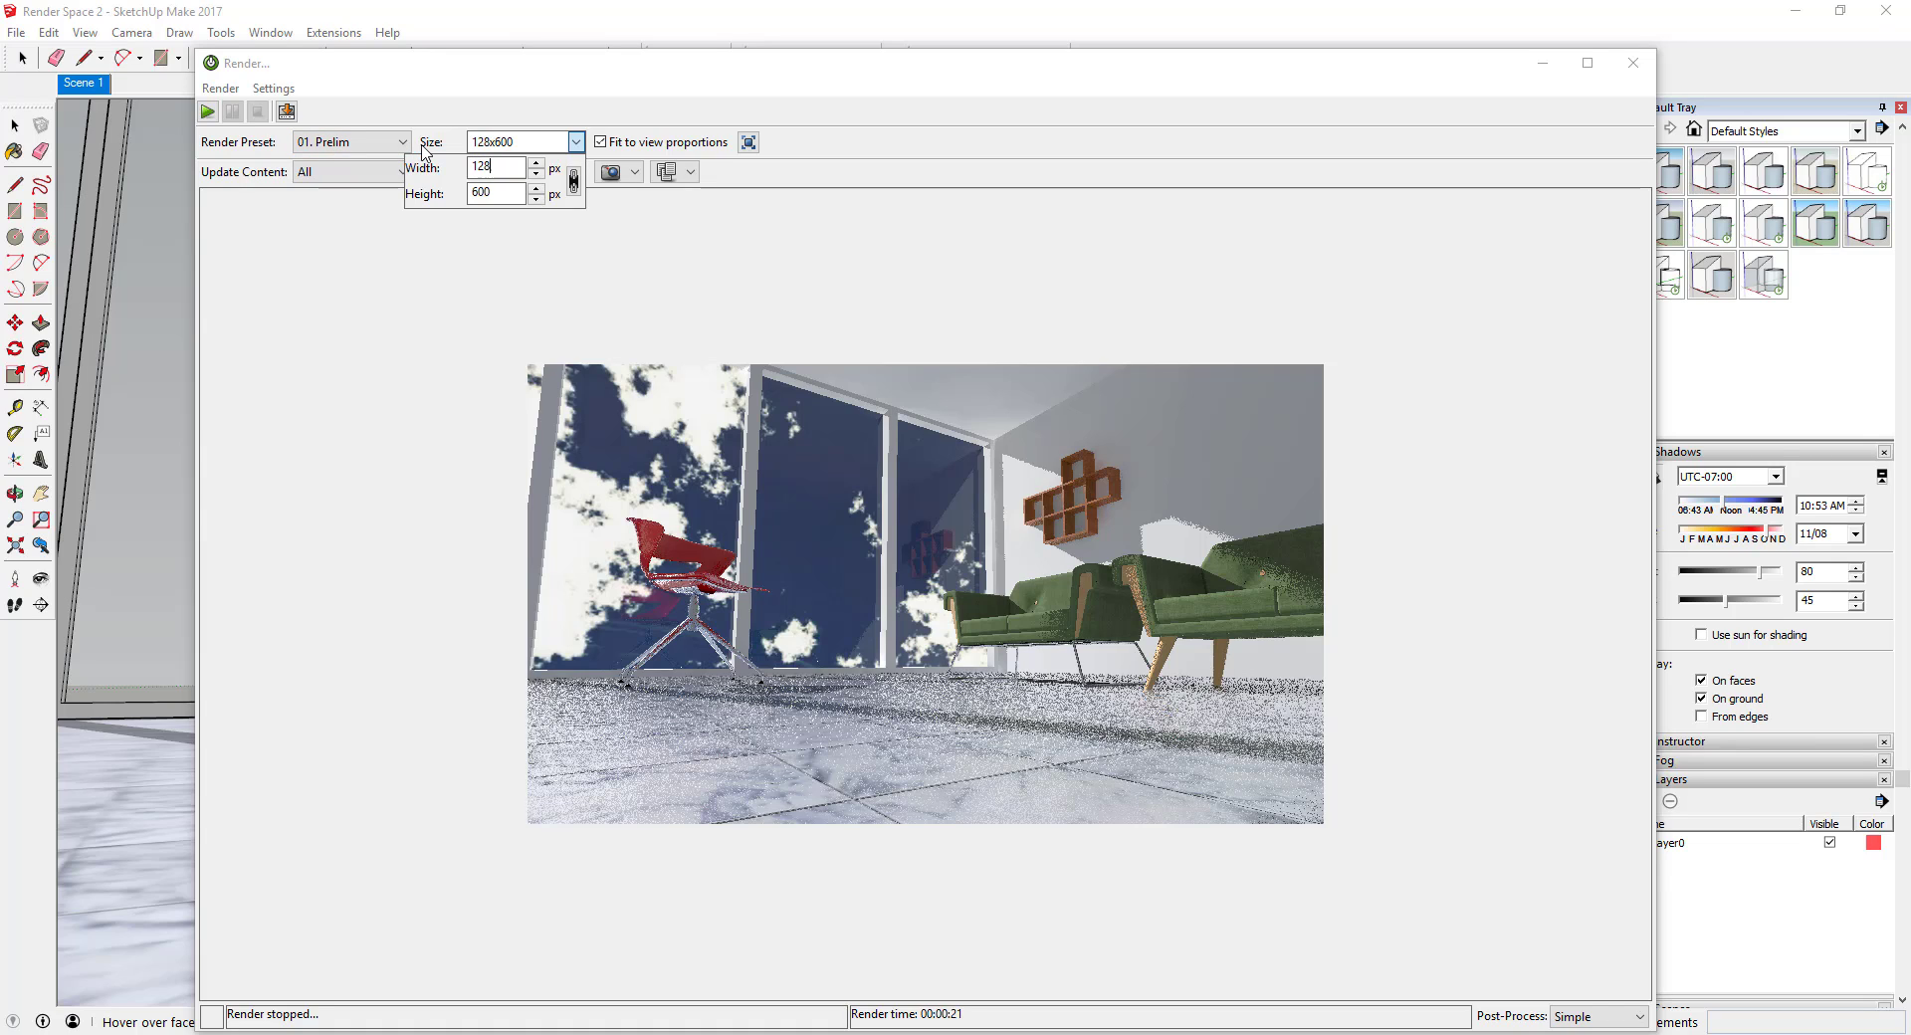
type("720")
key("Tab")
left_click(669, 261)
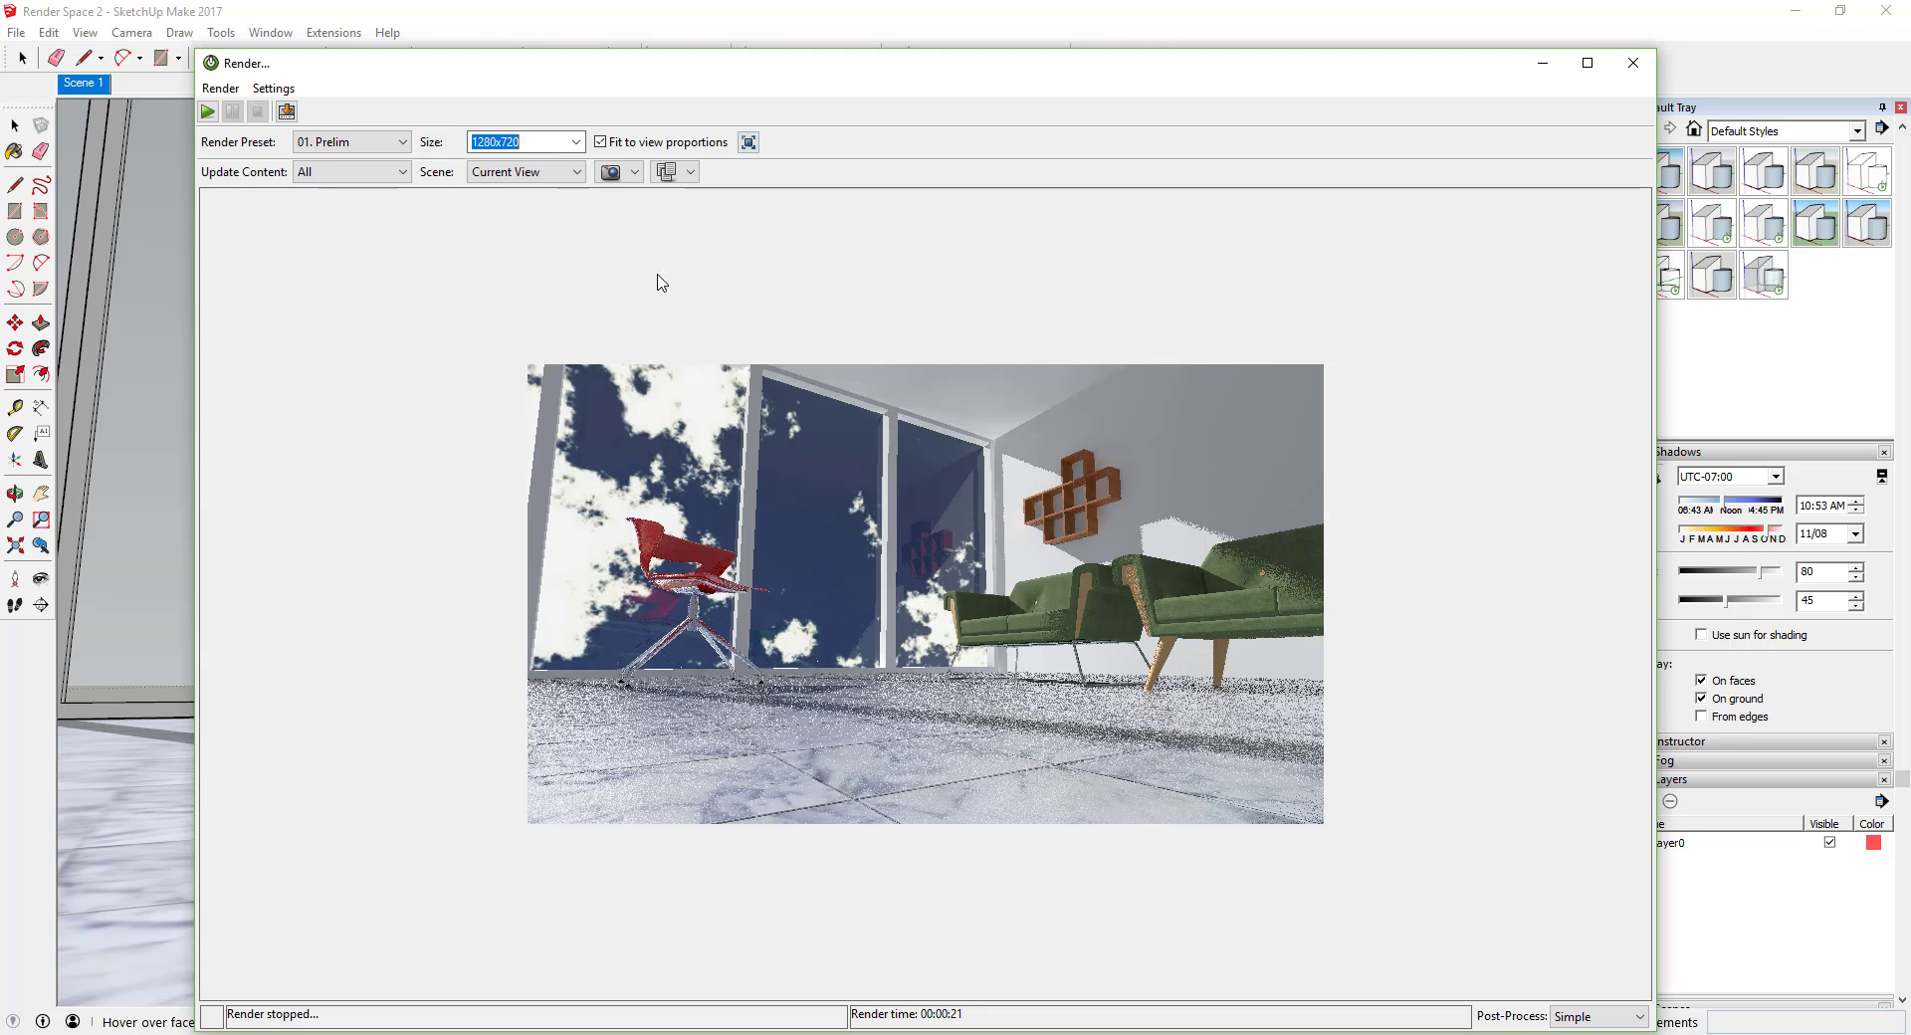
left_click(1542, 63)
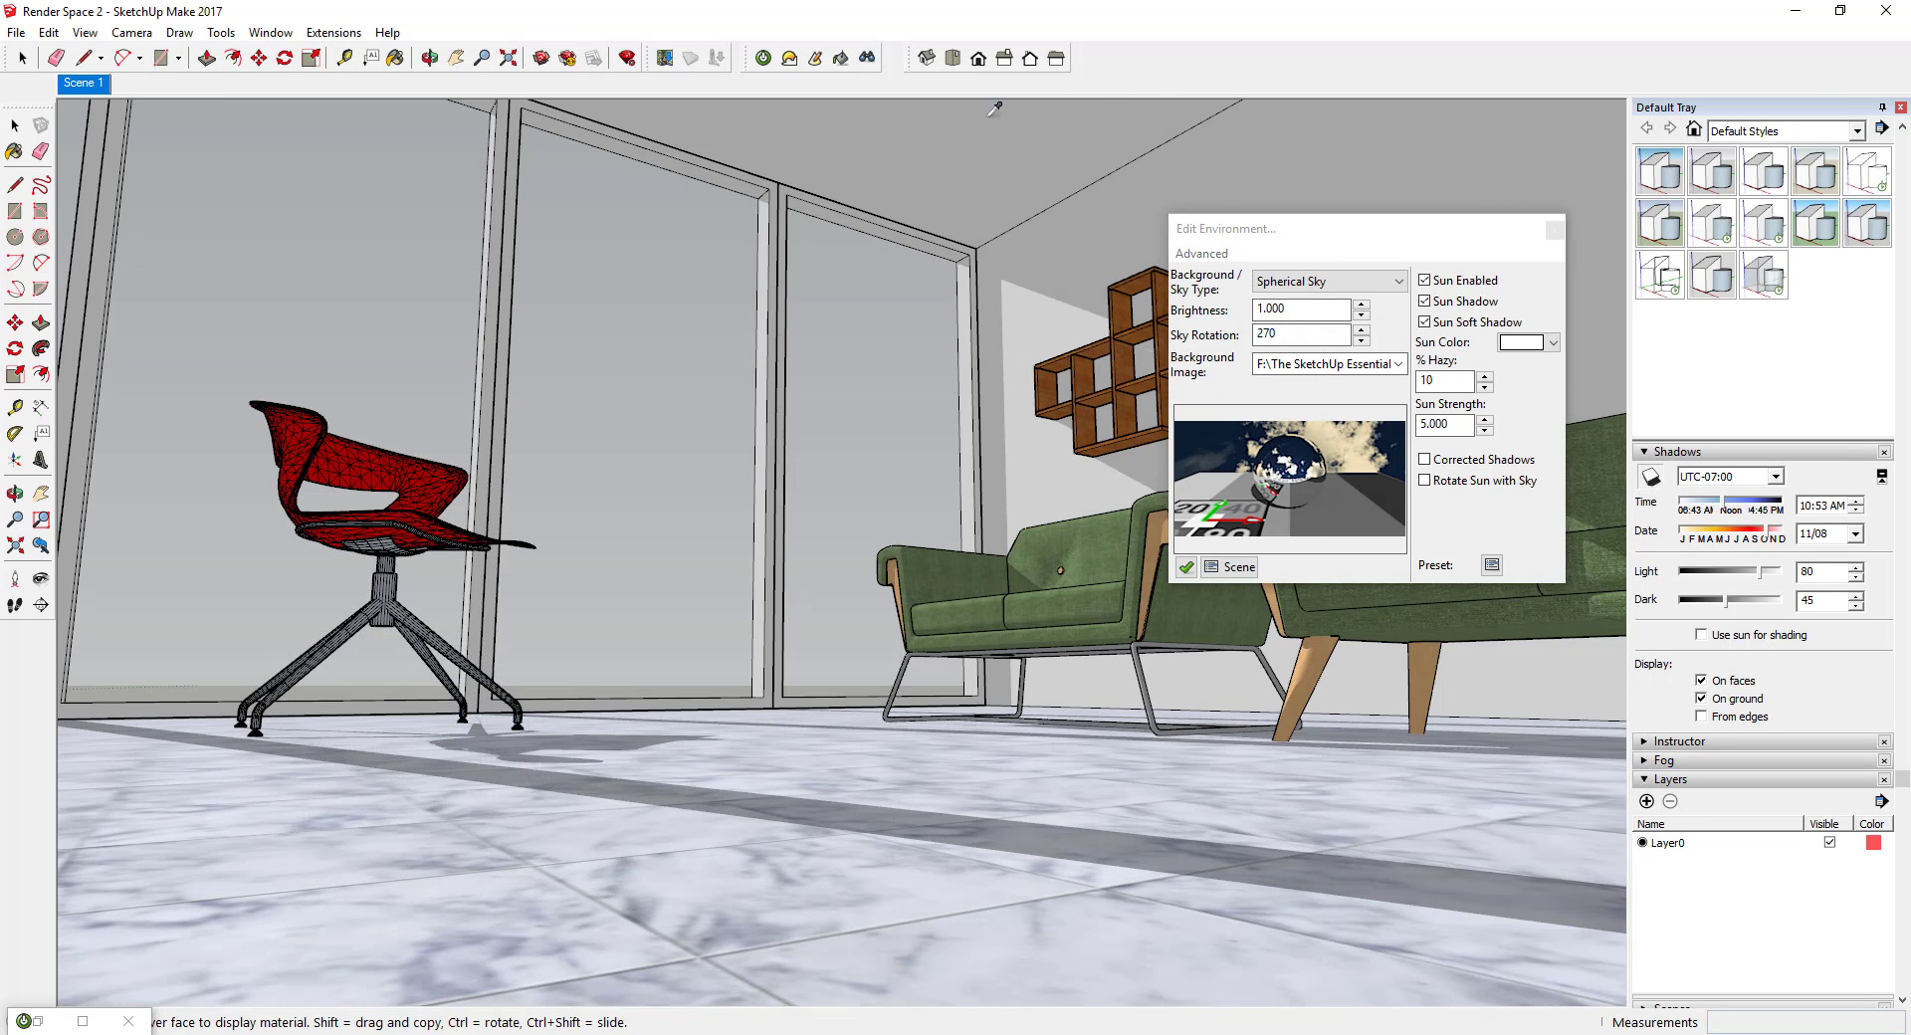
Step: Reframe the camera closer to the red chair and glazing, using the rule-of-thirds guides of the camera tool
left_click(868, 57)
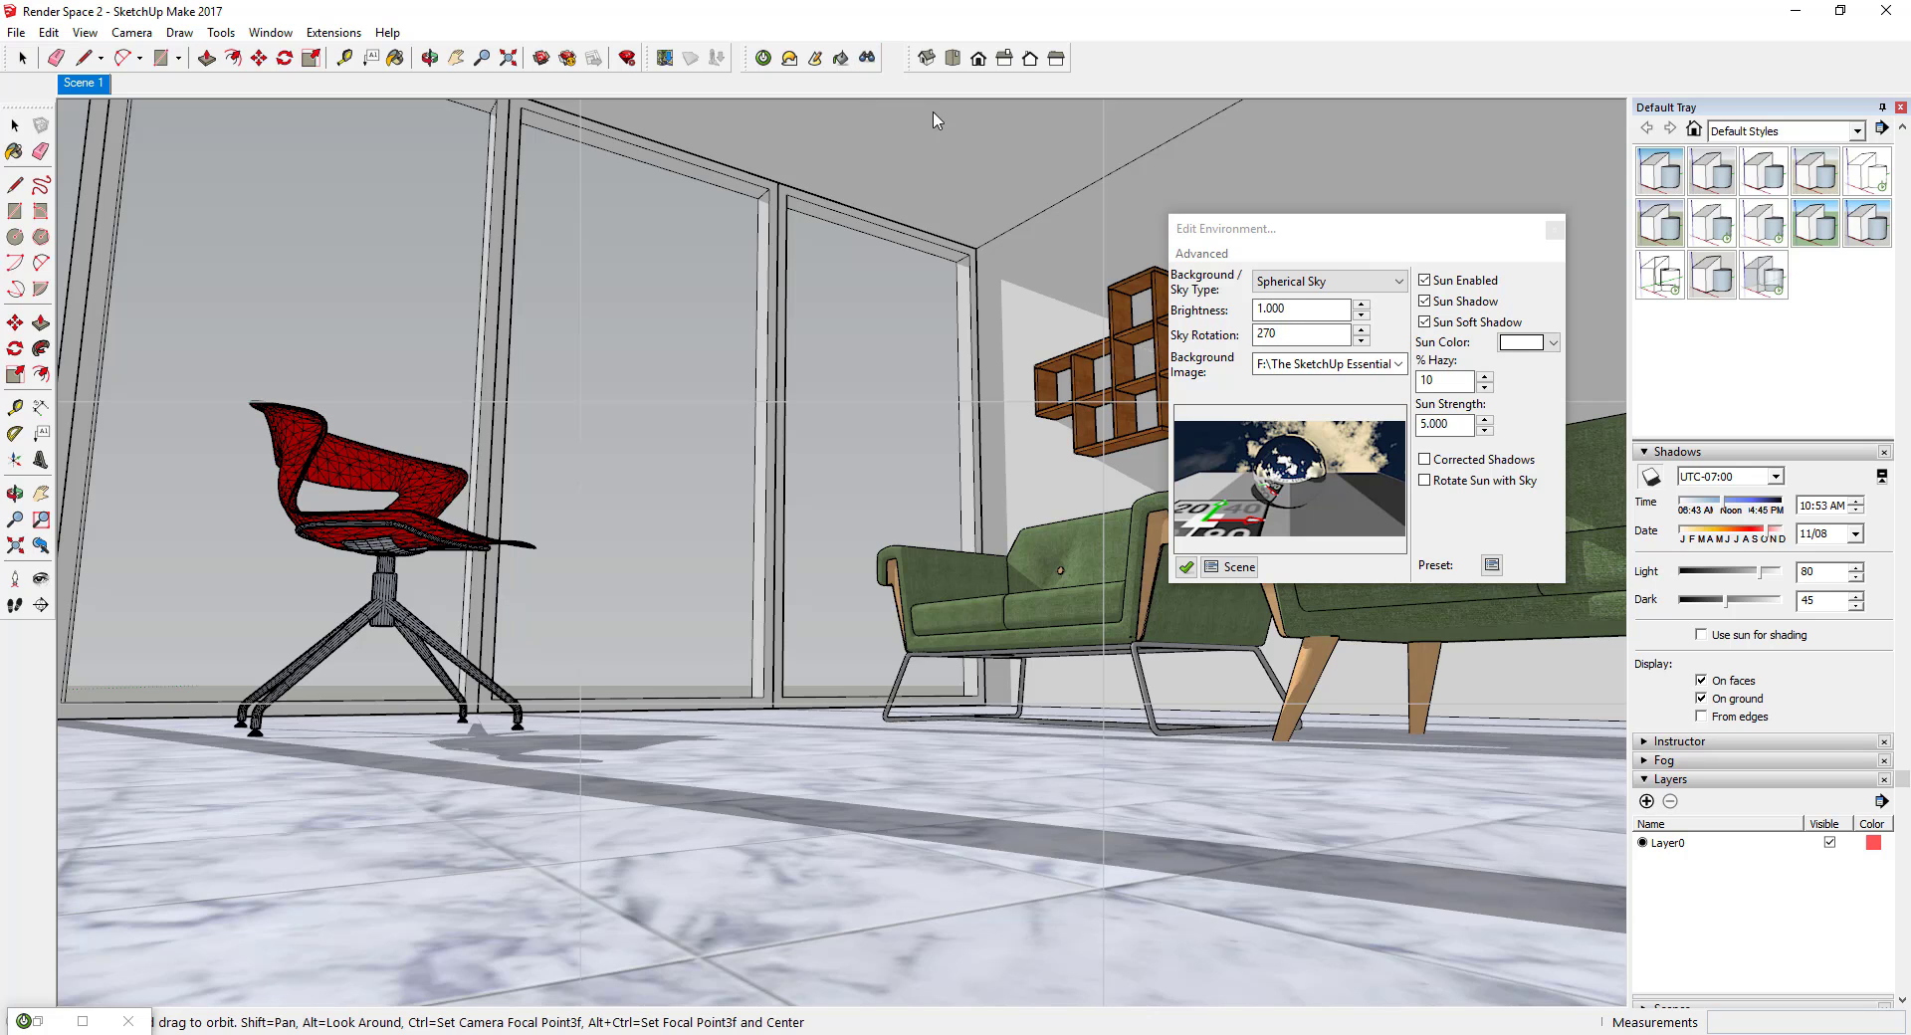
left_click_drag(1332, 262, 1594, 325)
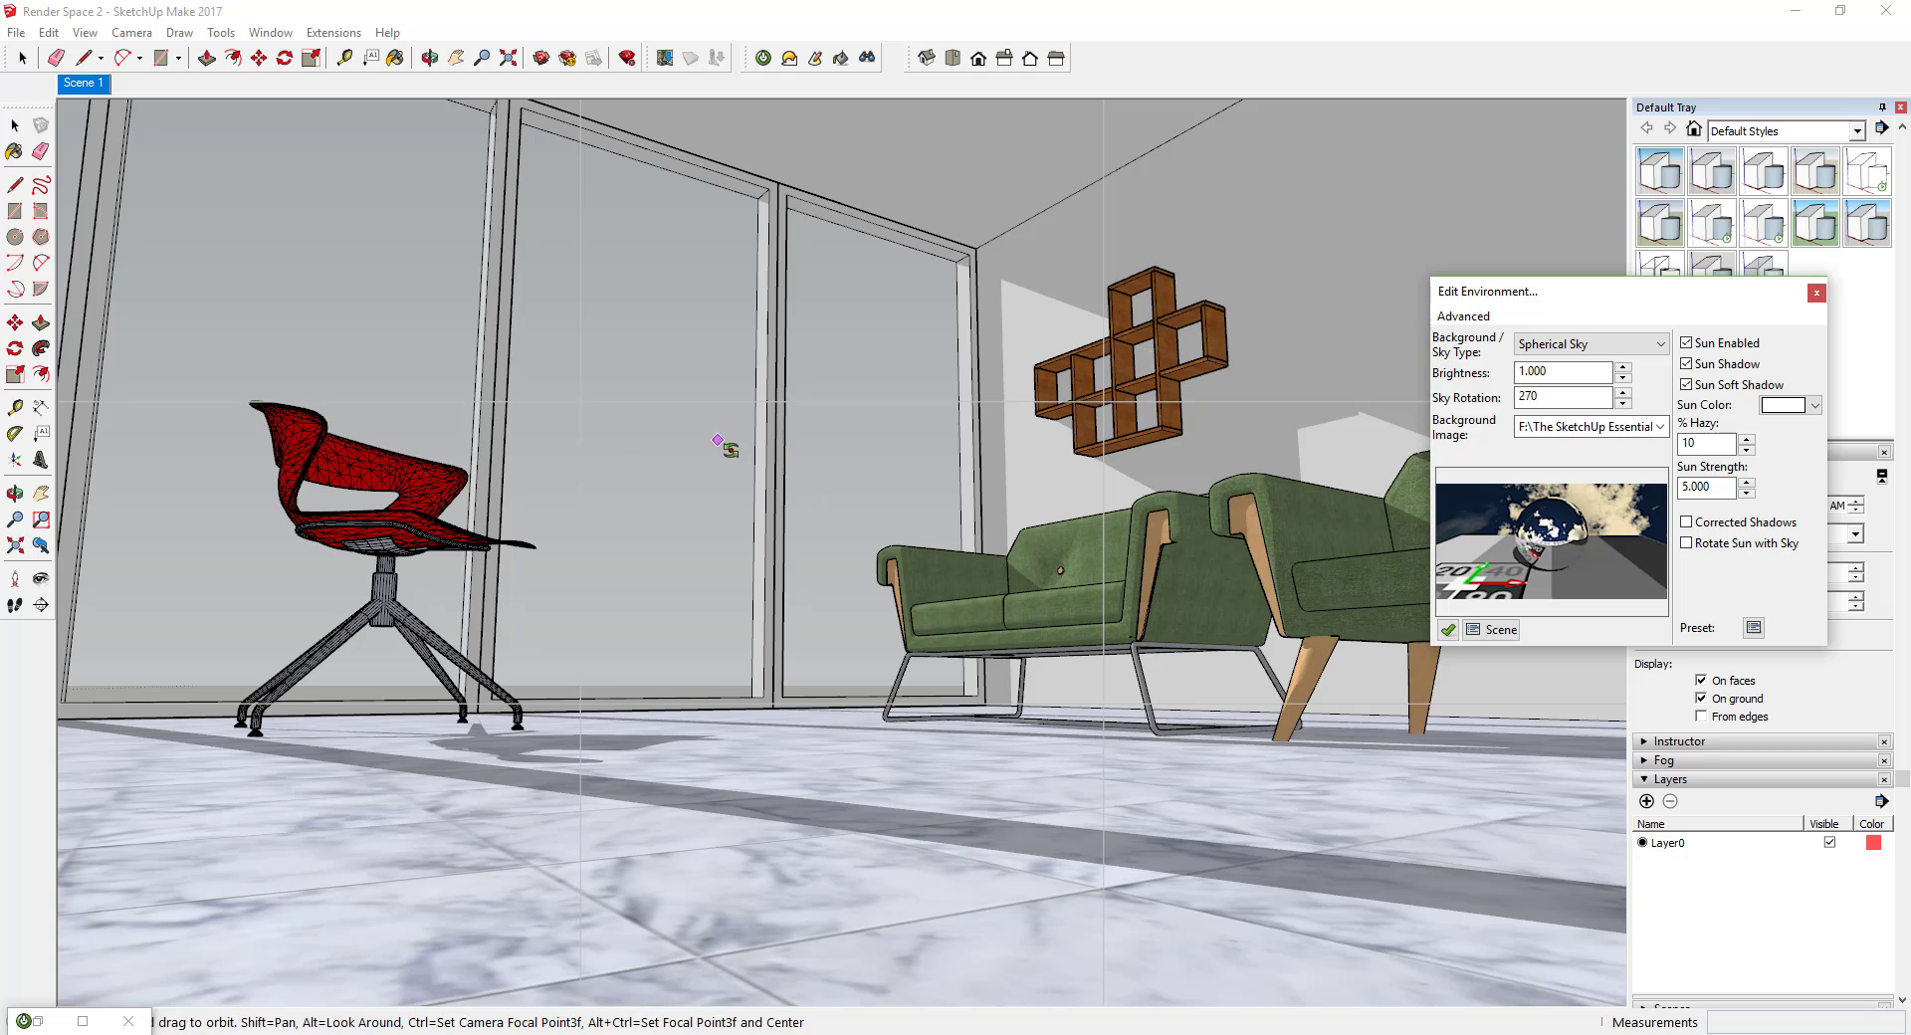
left_click_drag(1063, 517, 1010, 497)
scroll(1010, 497, "up", 2)
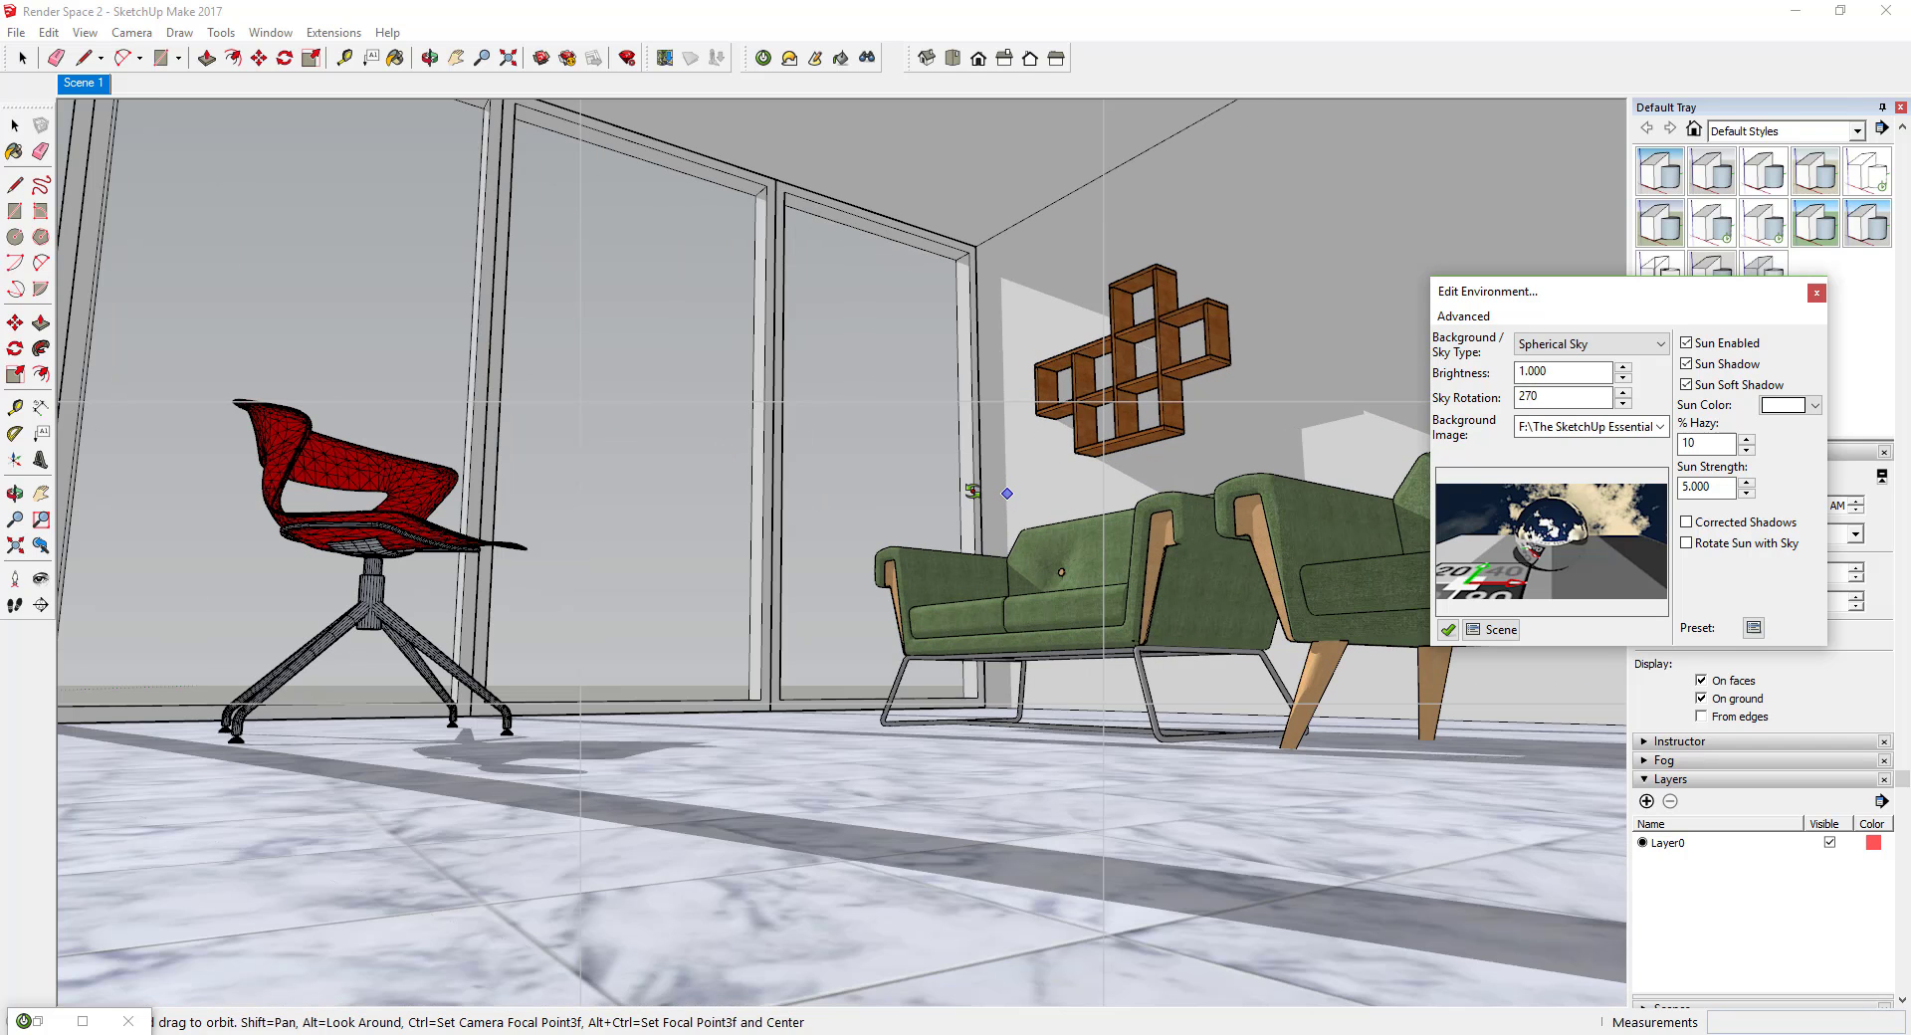
middle_click_drag(920, 494, 1073, 594, "shift")
scroll(1072, 594, "up", 3)
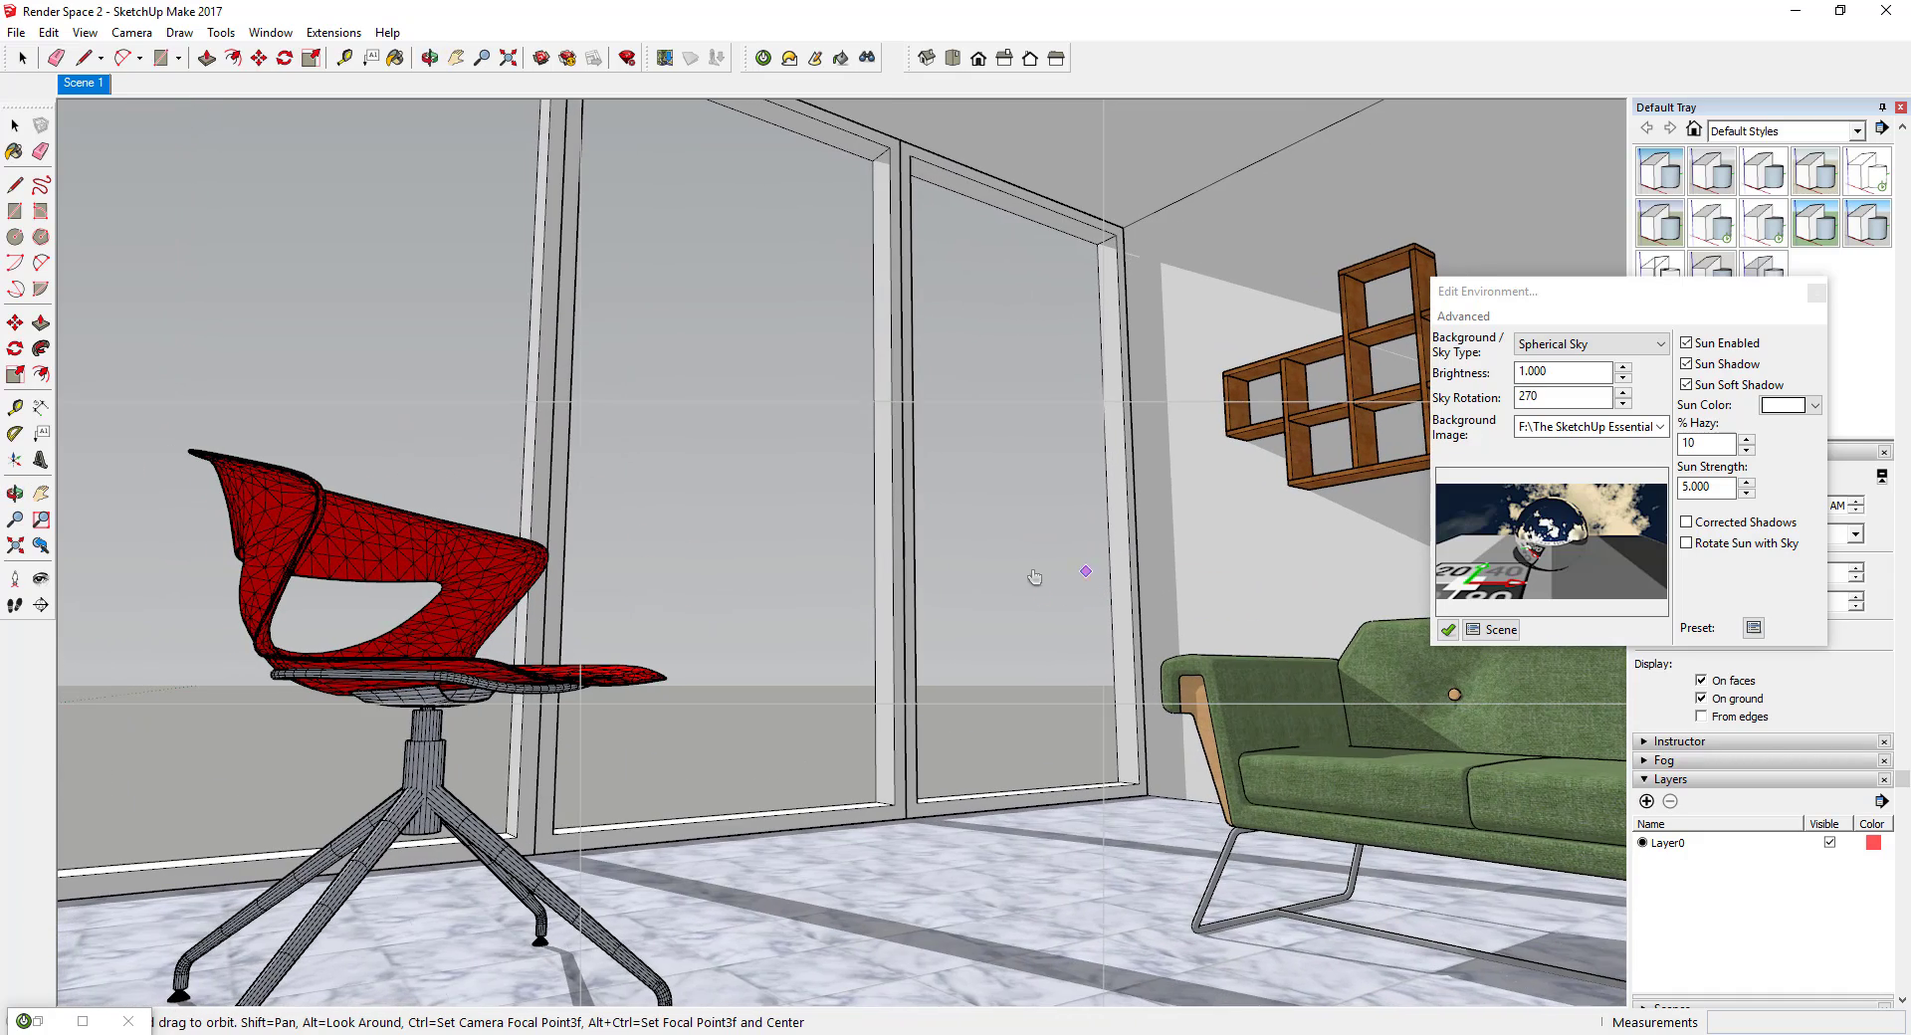
scroll(1006, 572, "down", 2)
middle_click_drag(996, 572, 1009, 576, "shift")
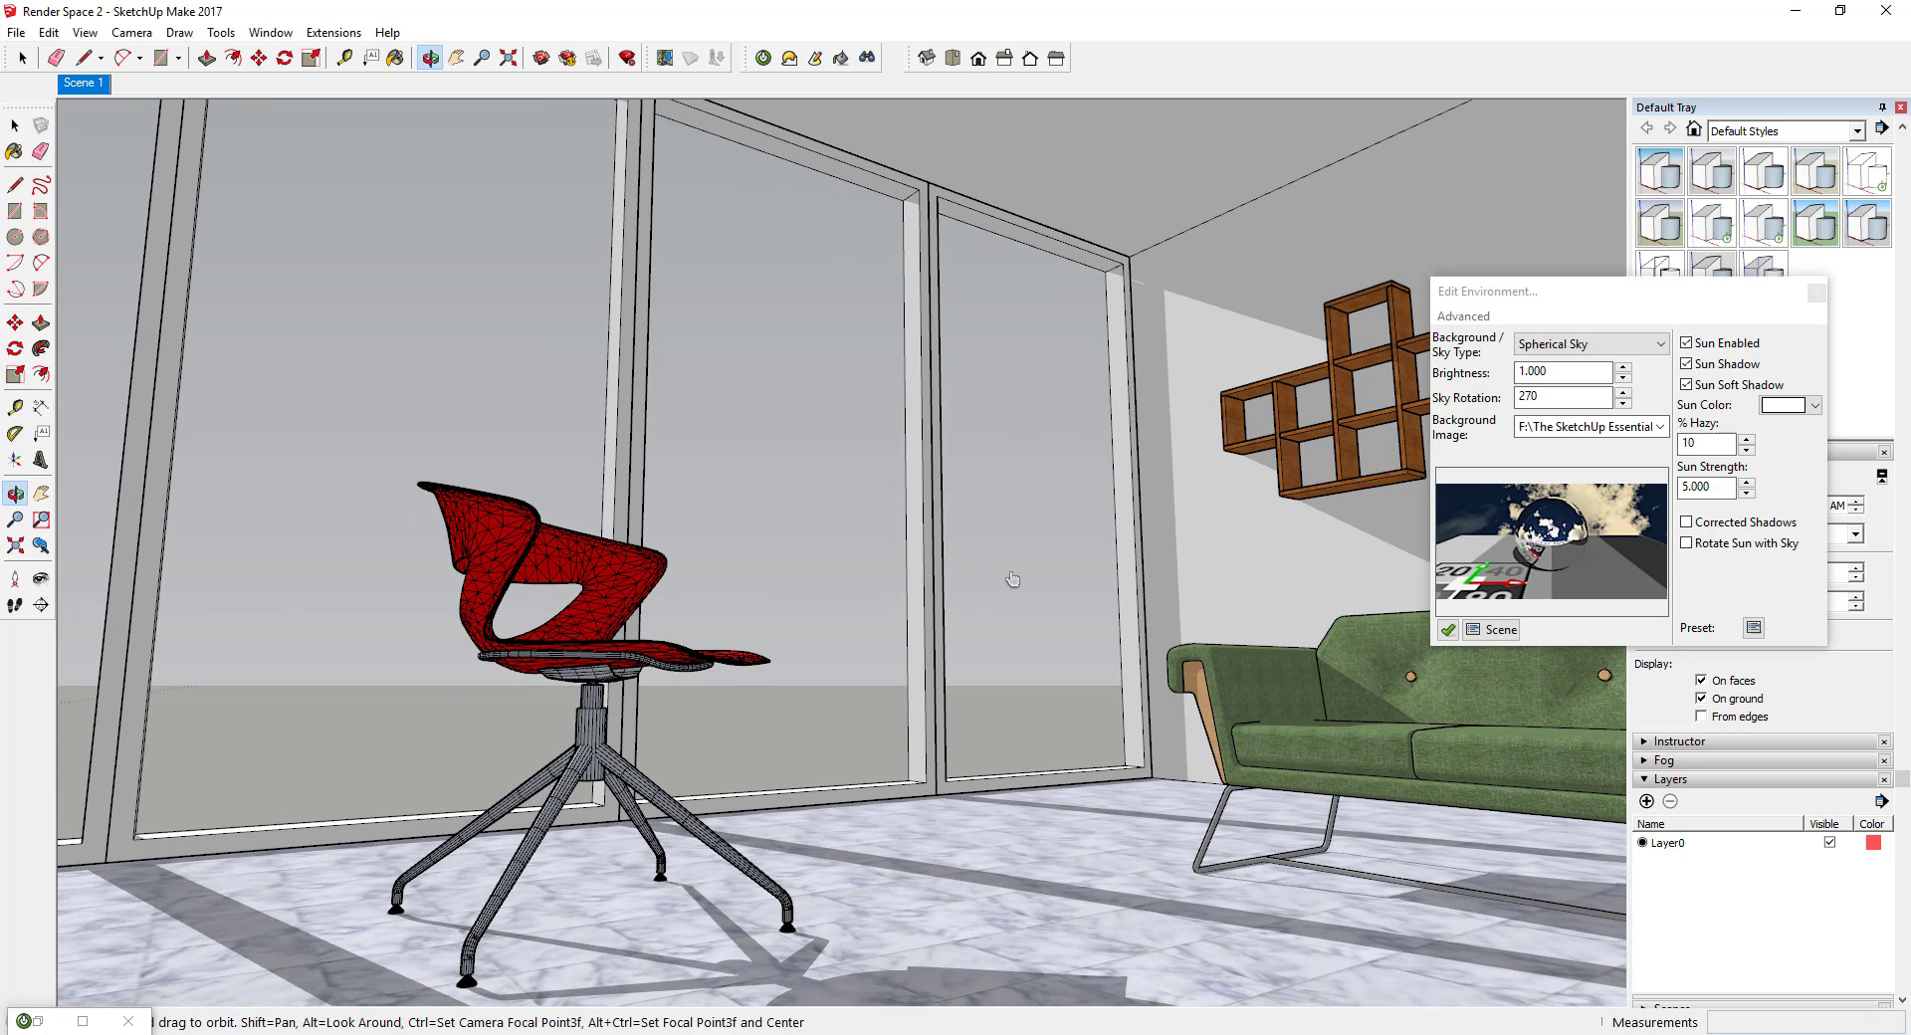
Step: Recompose the view with the green sofa and wall shelf beside the red chair, fine-tuning the direction with Look Around
left_click_drag(1663, 294, 1679, 524)
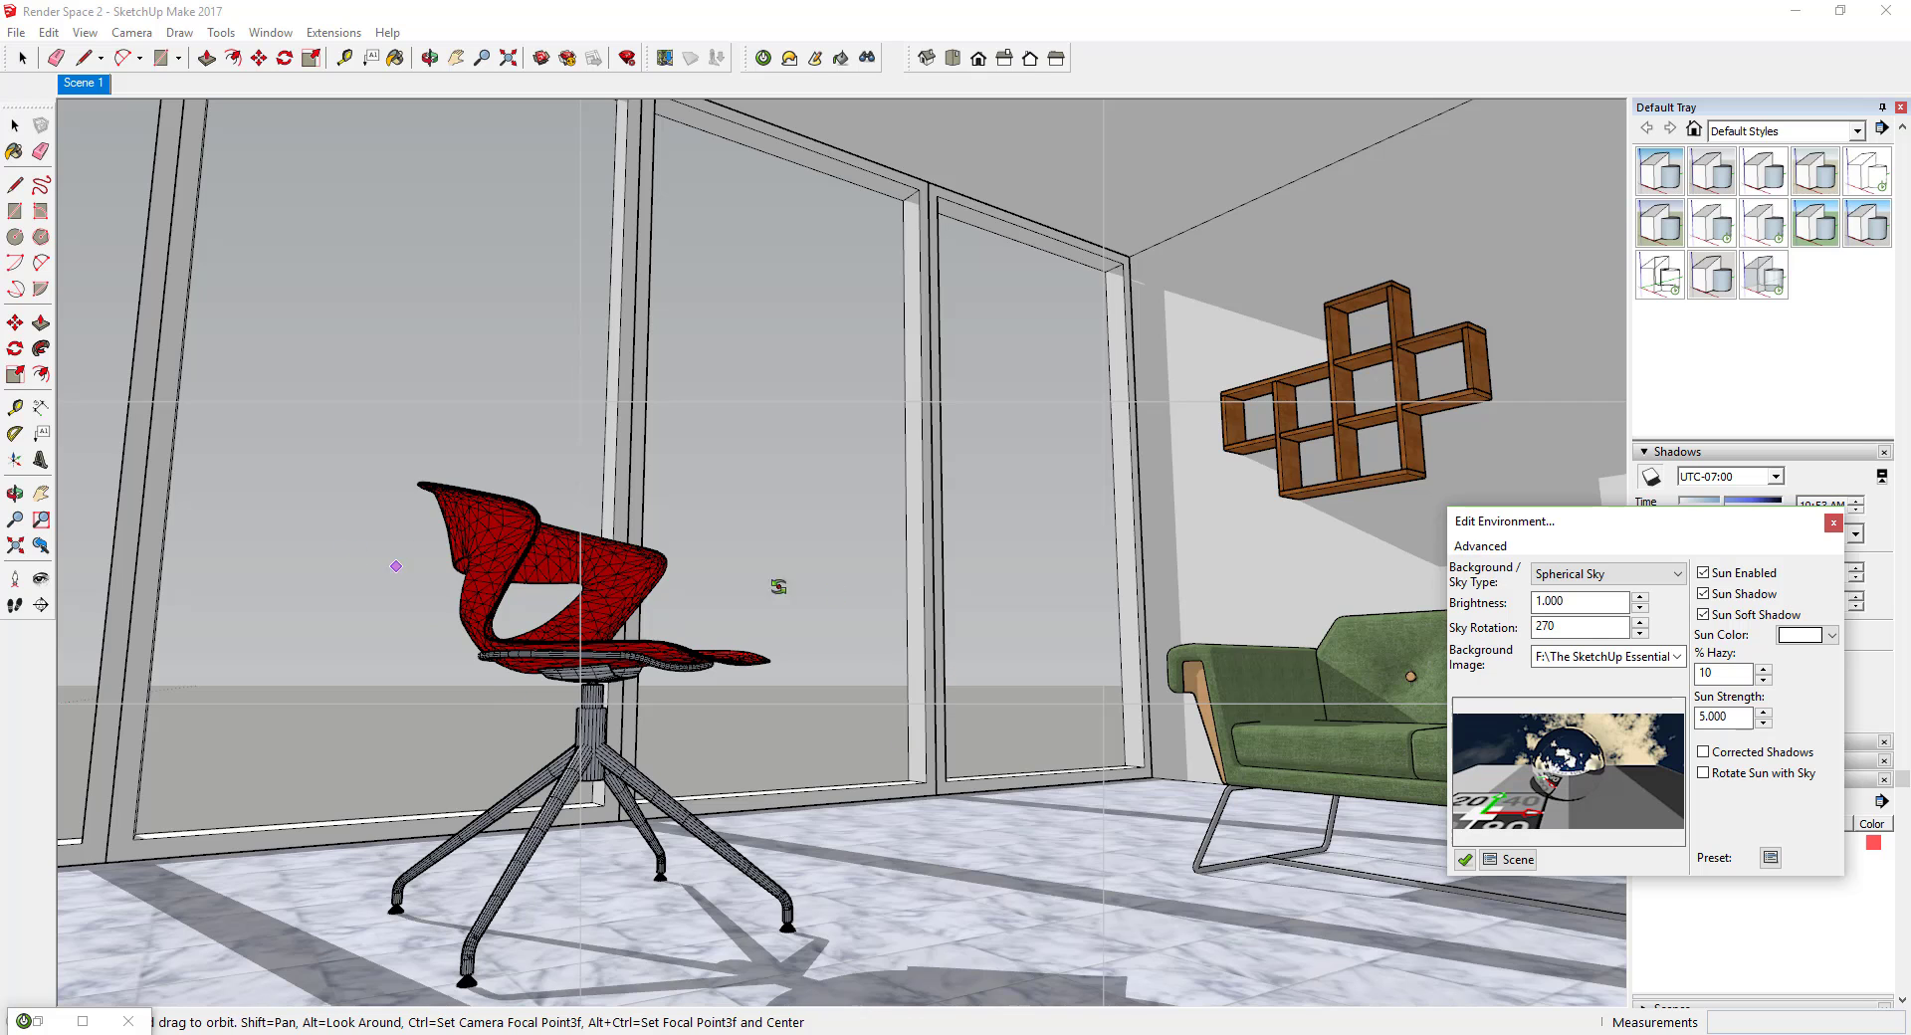
left_click_drag(1172, 592, 1015, 579)
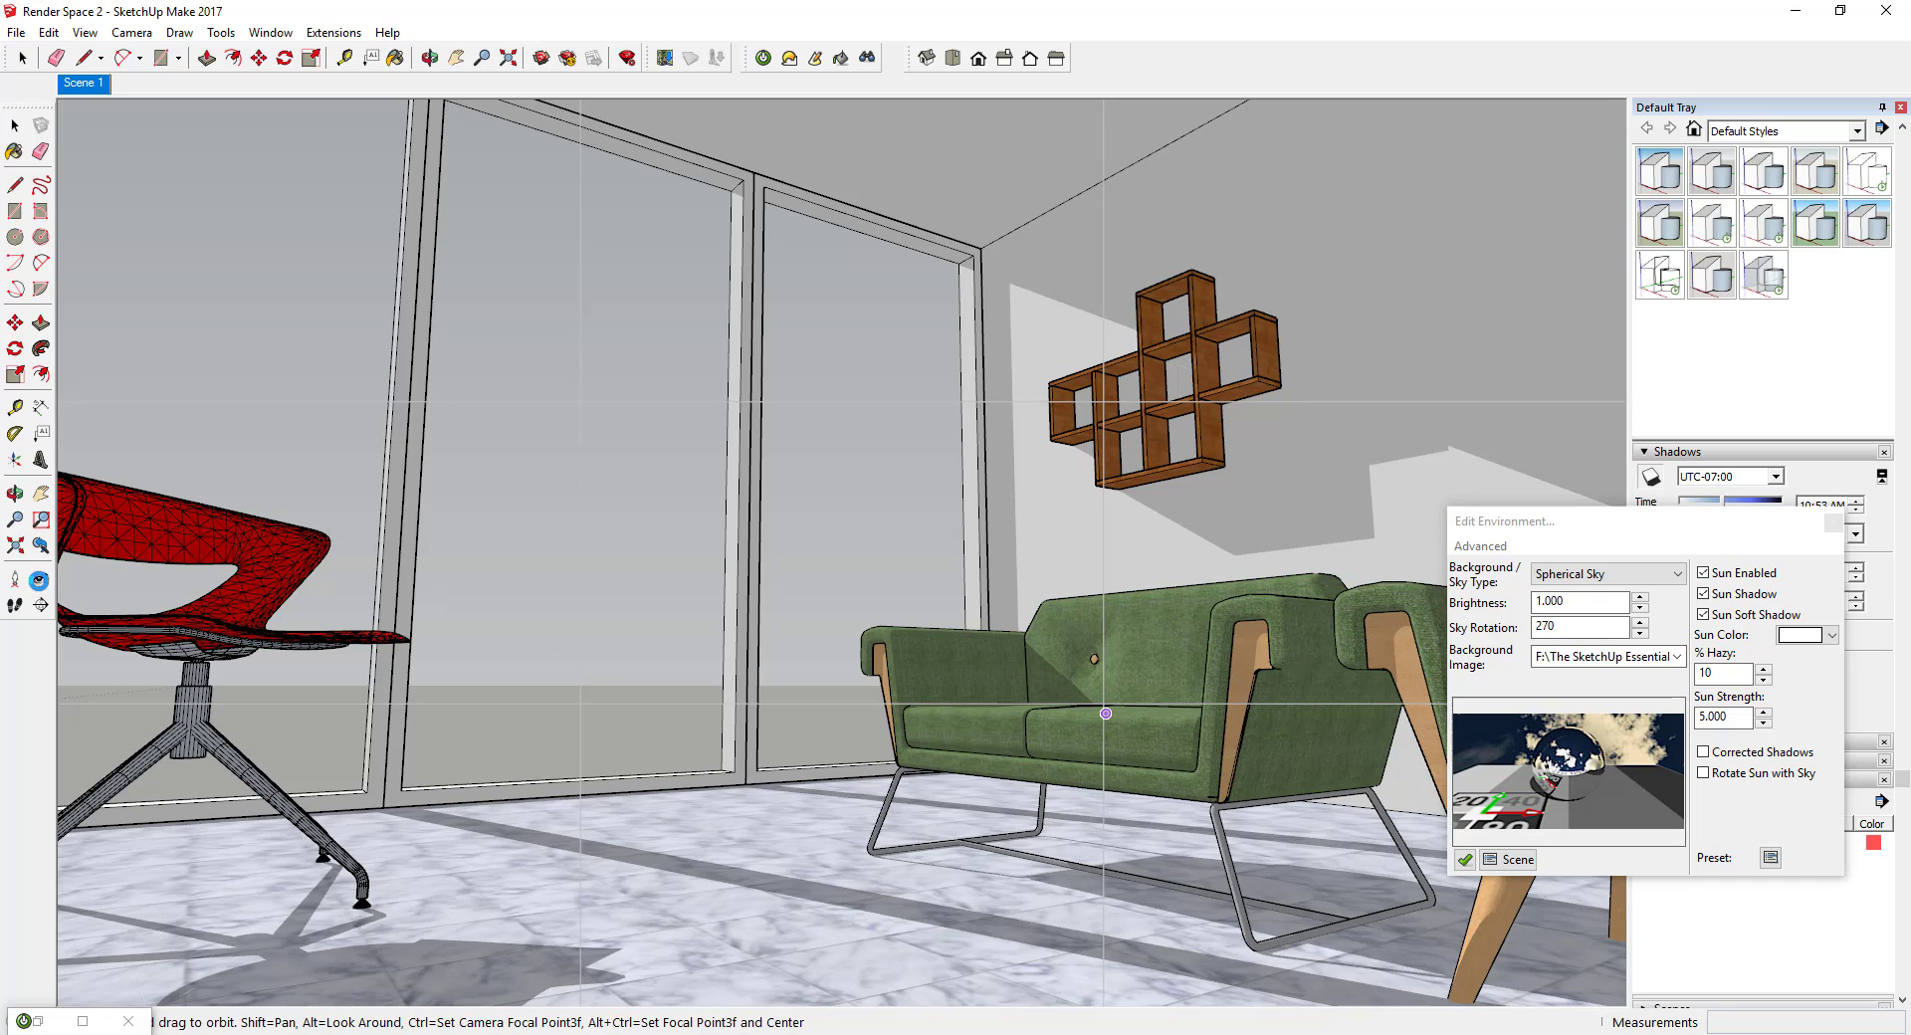
left_click(41, 579)
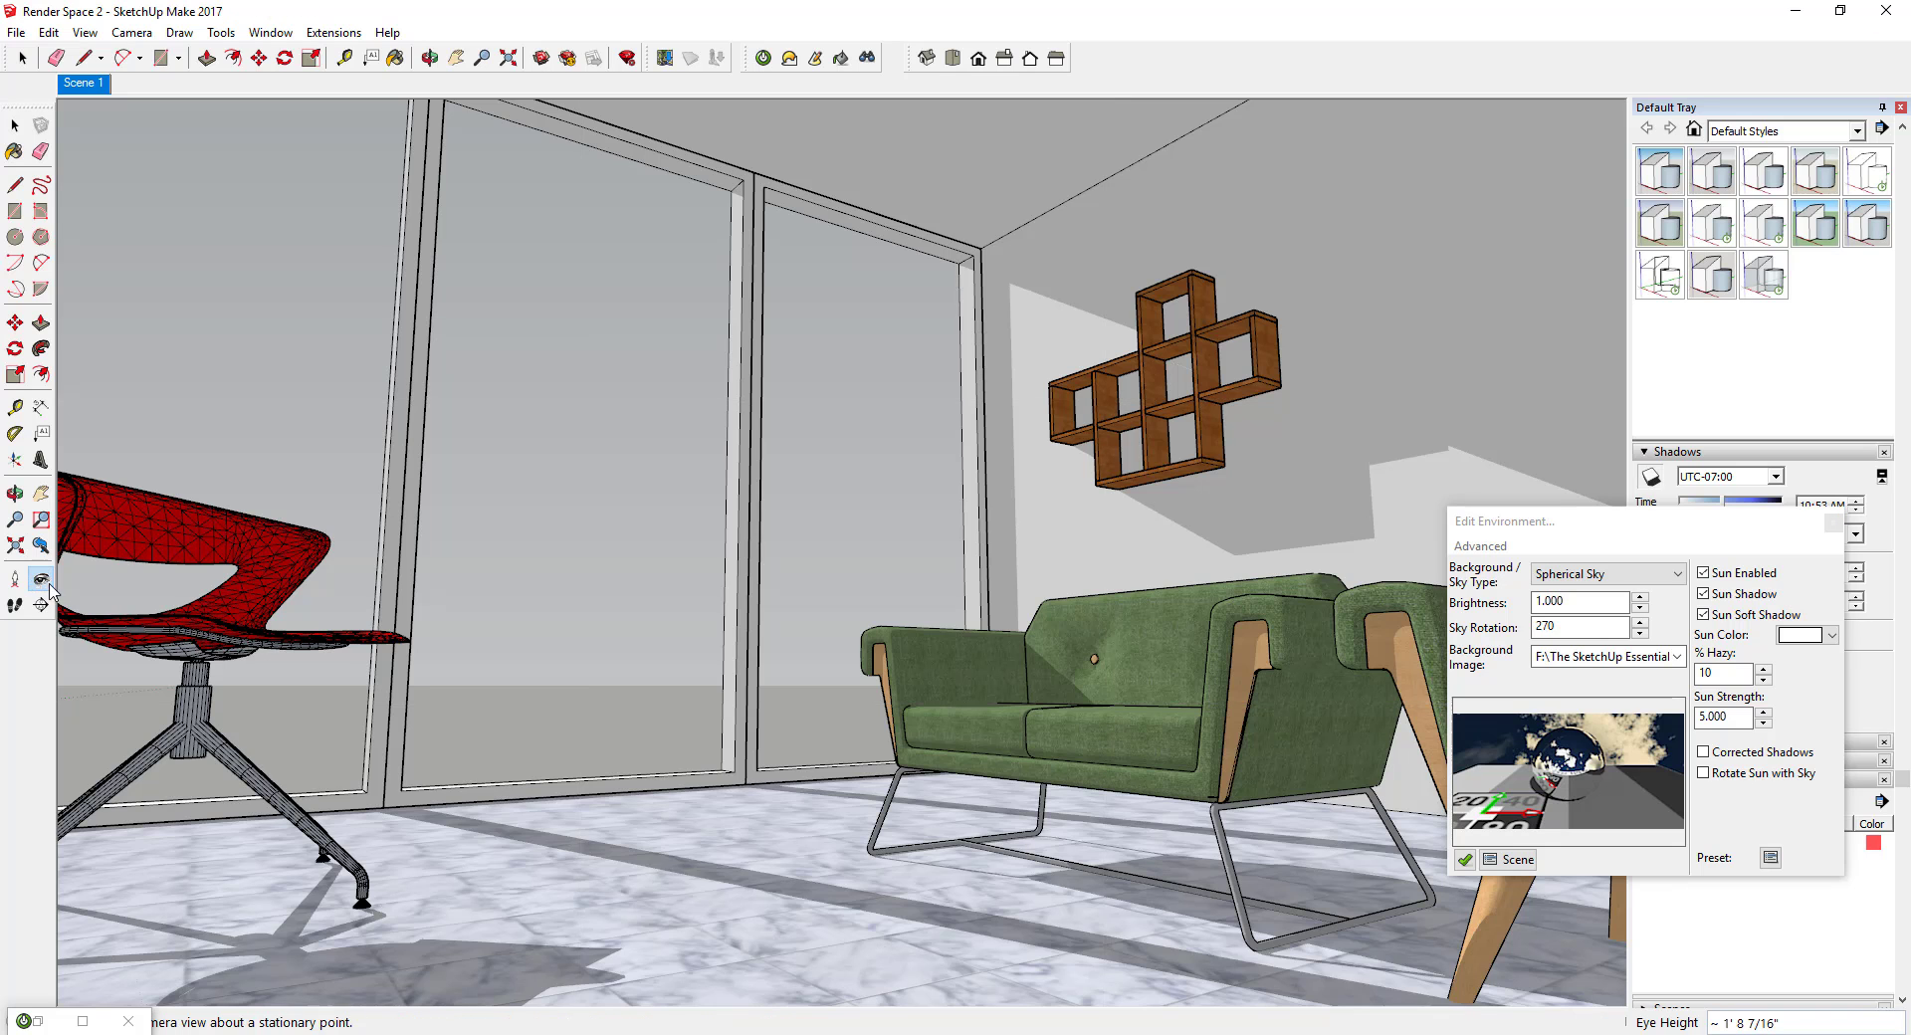
left_click_drag(1037, 659, 961, 651)
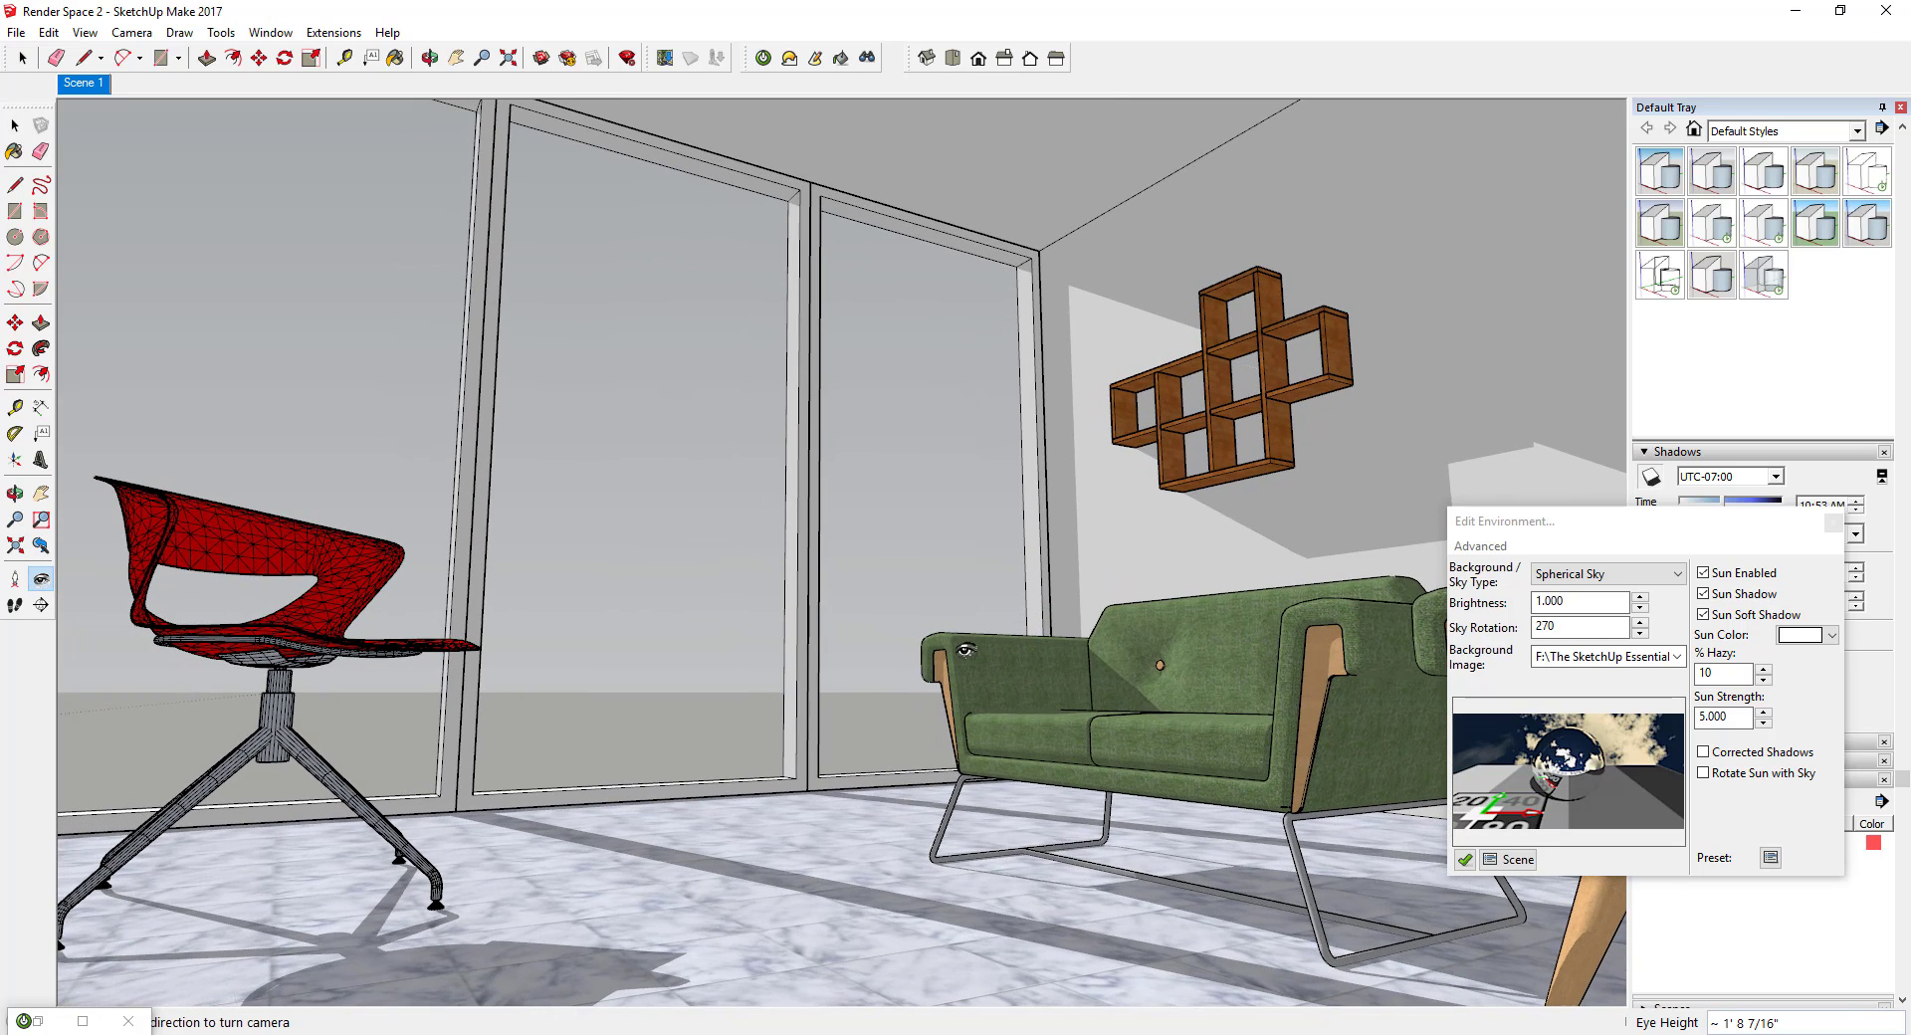
left_click(867, 60)
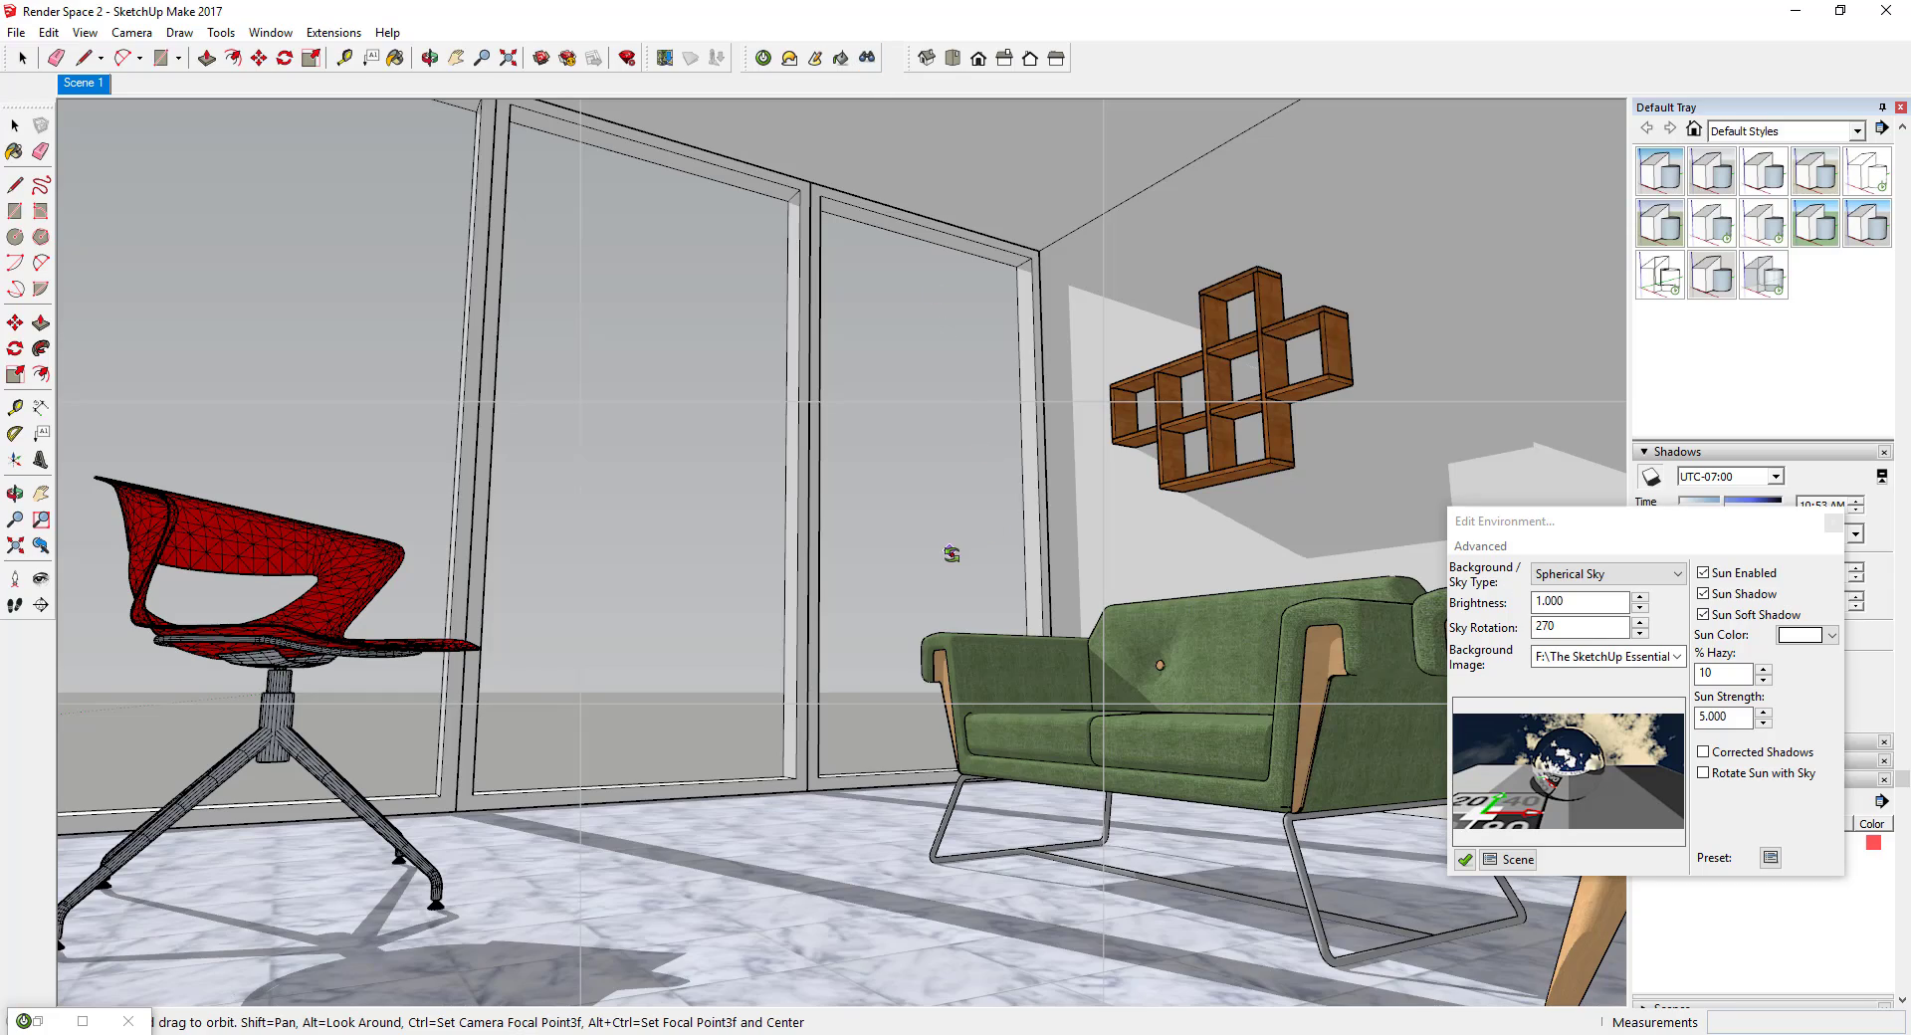
Step: Move the red chair along the glazing towards the green sofa so the whole chair fits in the camera view
mouse_move(949, 550)
middle_mouse_down()
mouse_move(1015, 569)
mouse_move(951, 553)
middle_mouse_up()
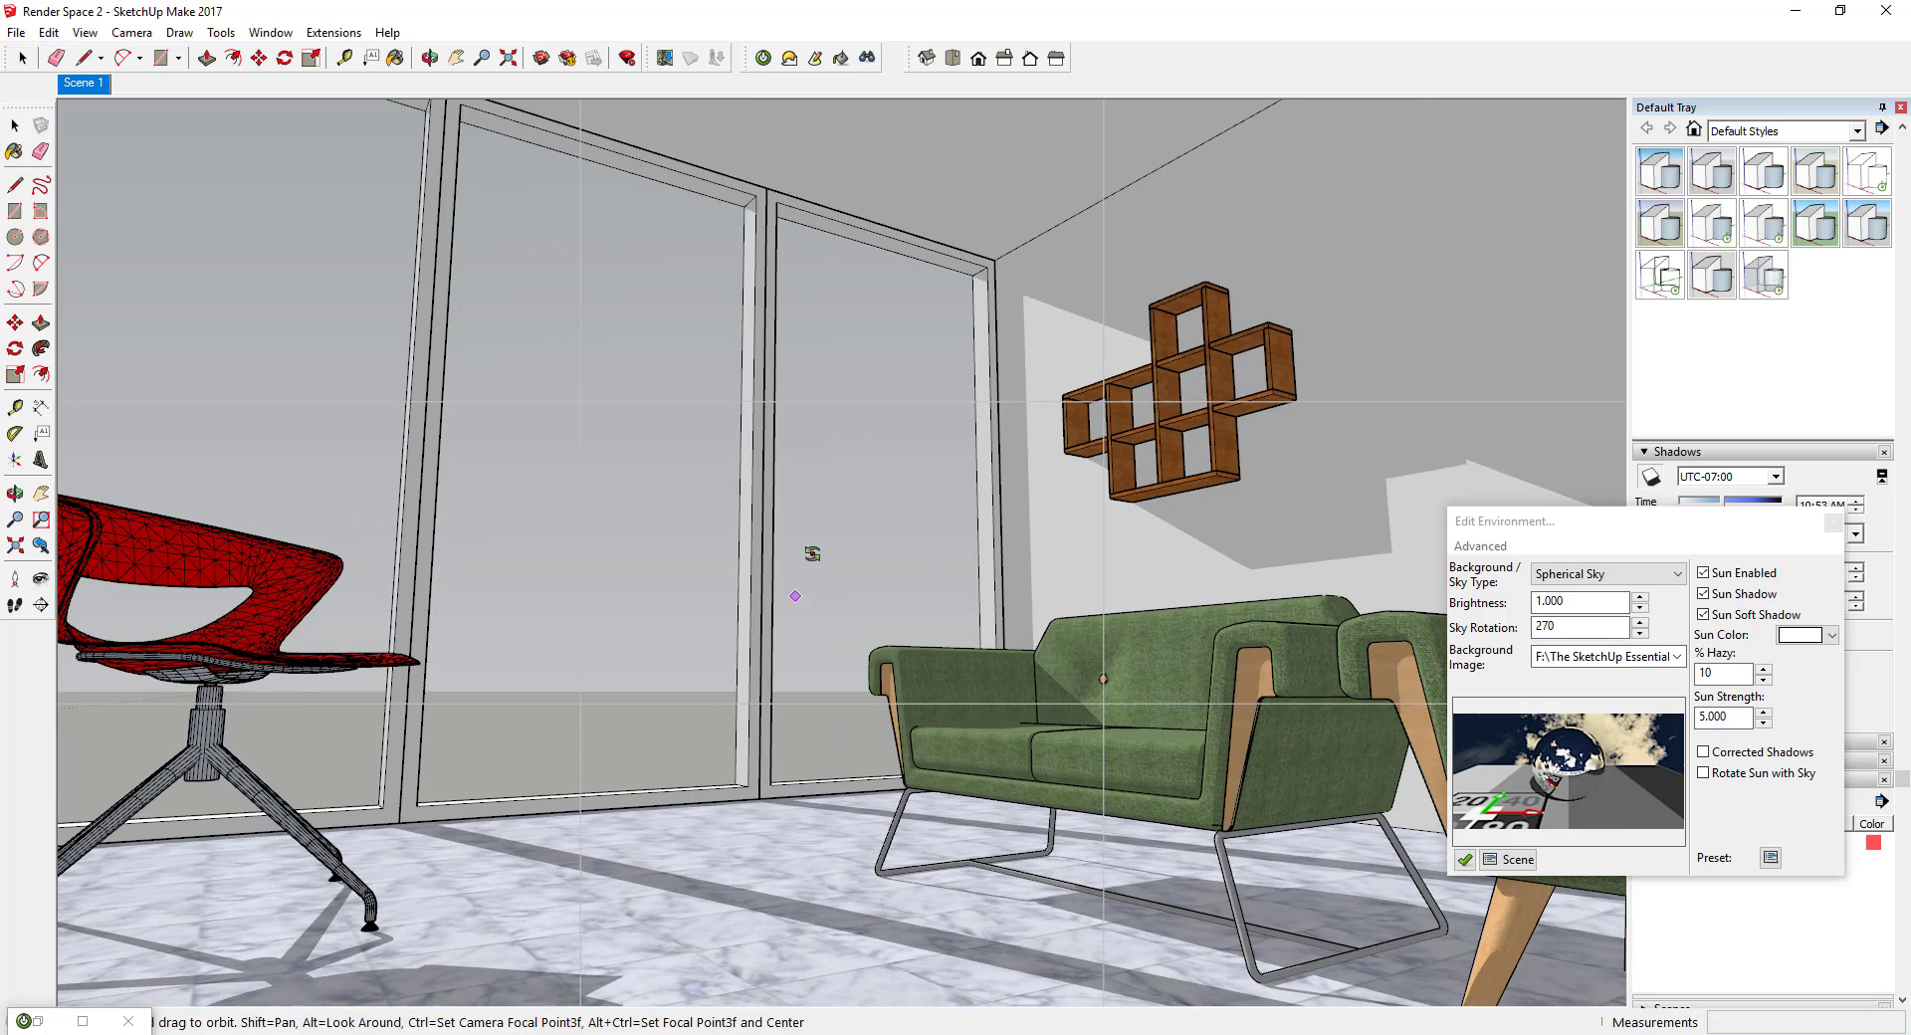
left_click(357, 650)
key("m")
left_click_drag(357, 650, 399, 650)
key("space")
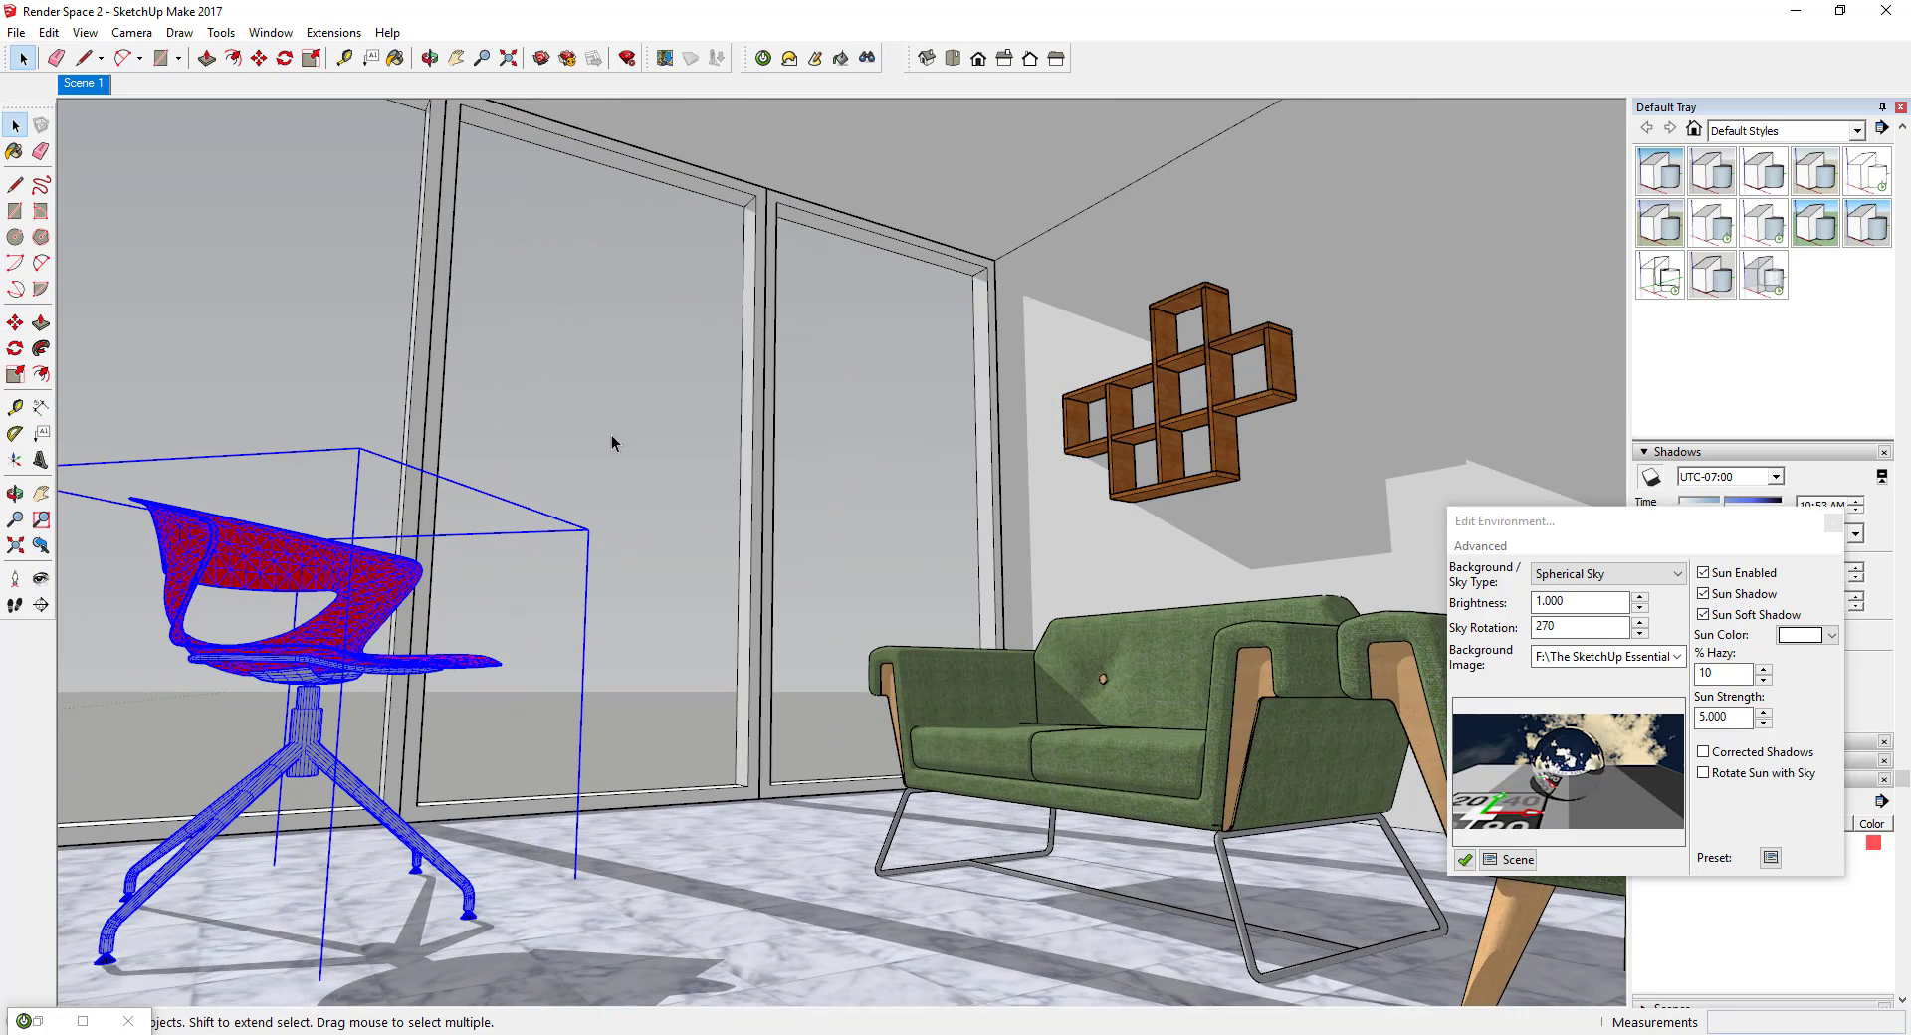
left_click(85, 32)
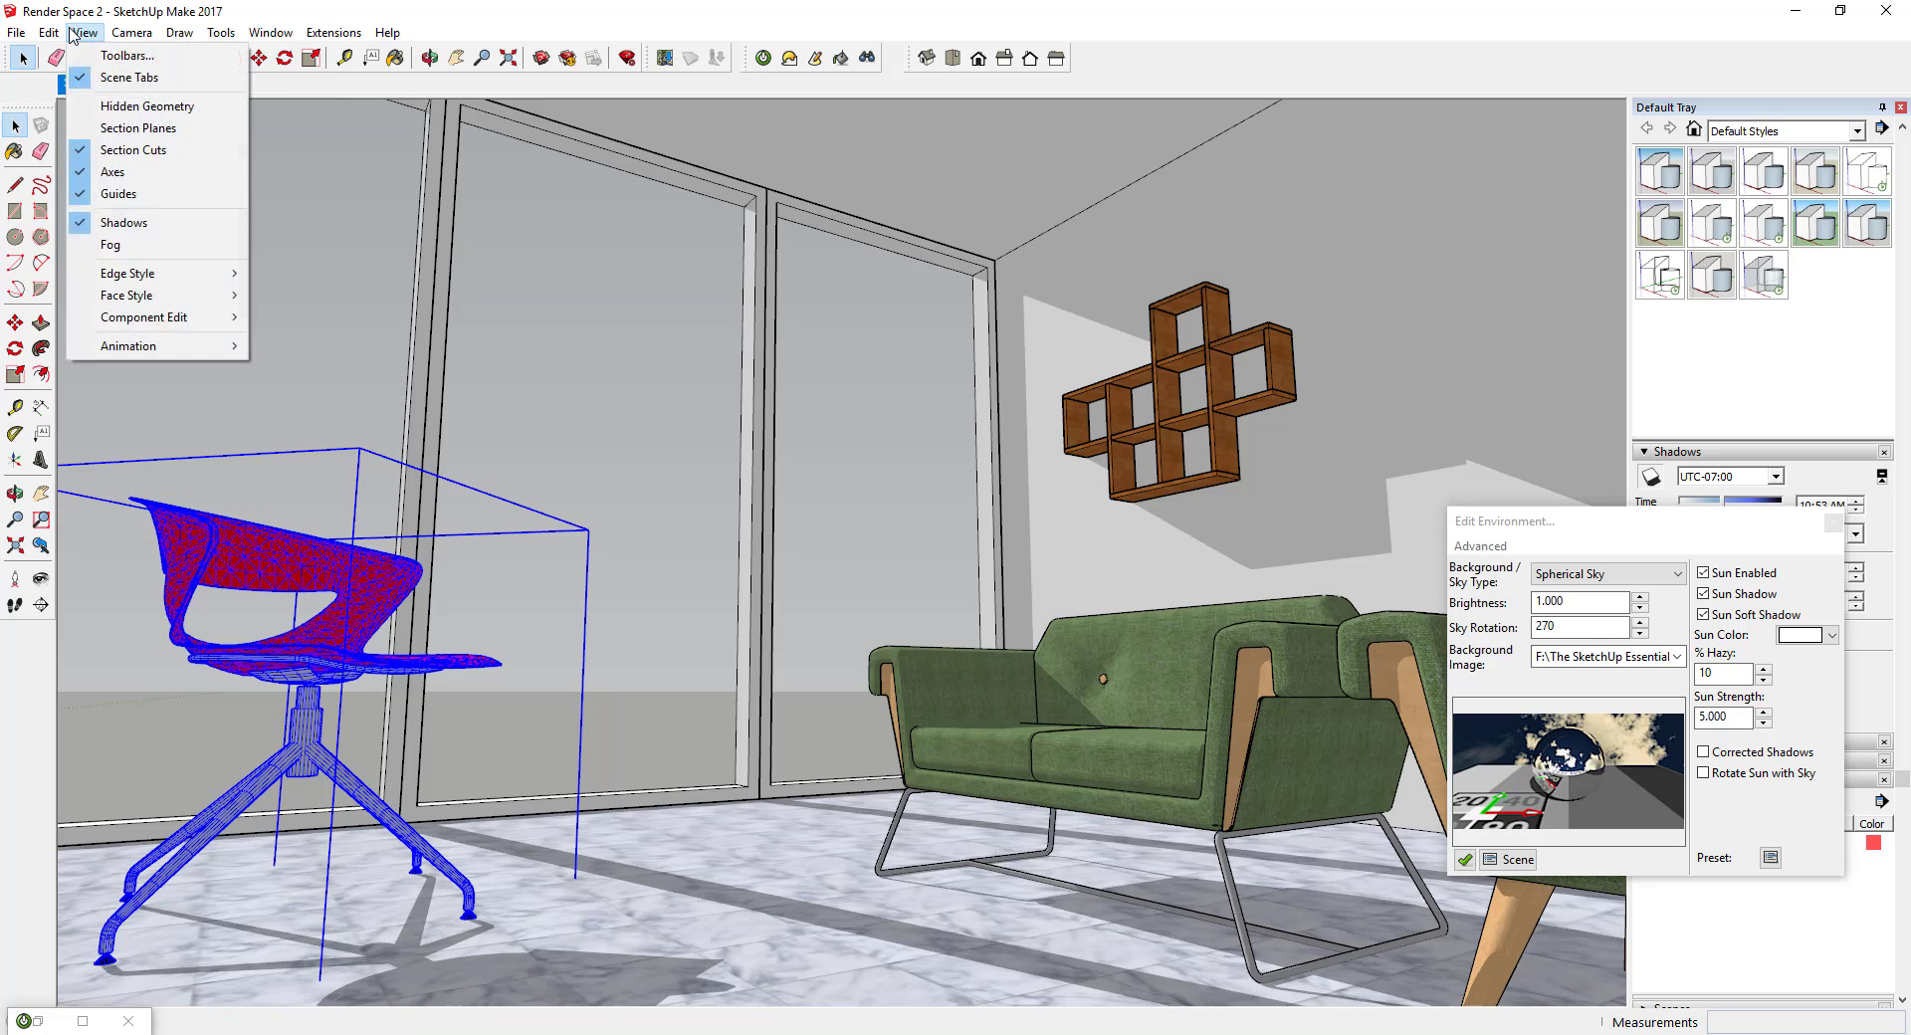
left_click(138, 267)
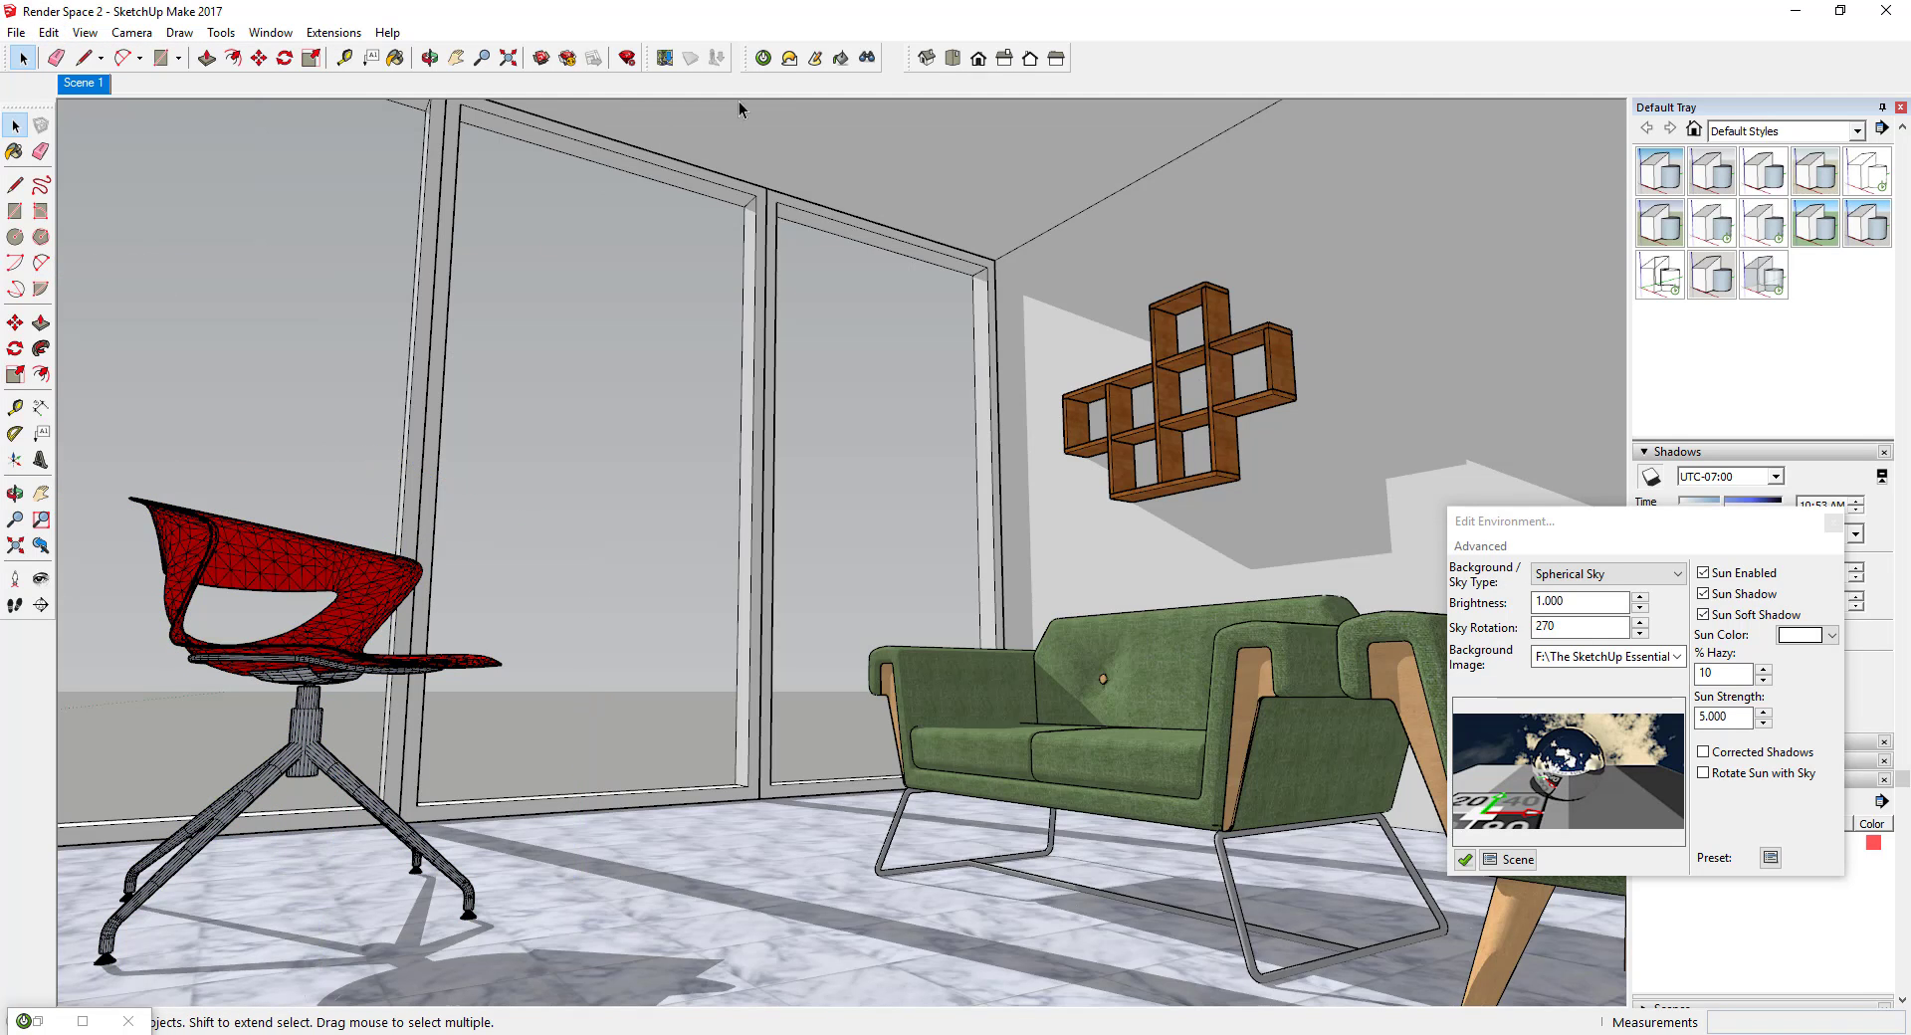
Step: Test-render the current view at 1280x720 with the 01. Prelim preset, without saving the previous image
left_click(762, 58)
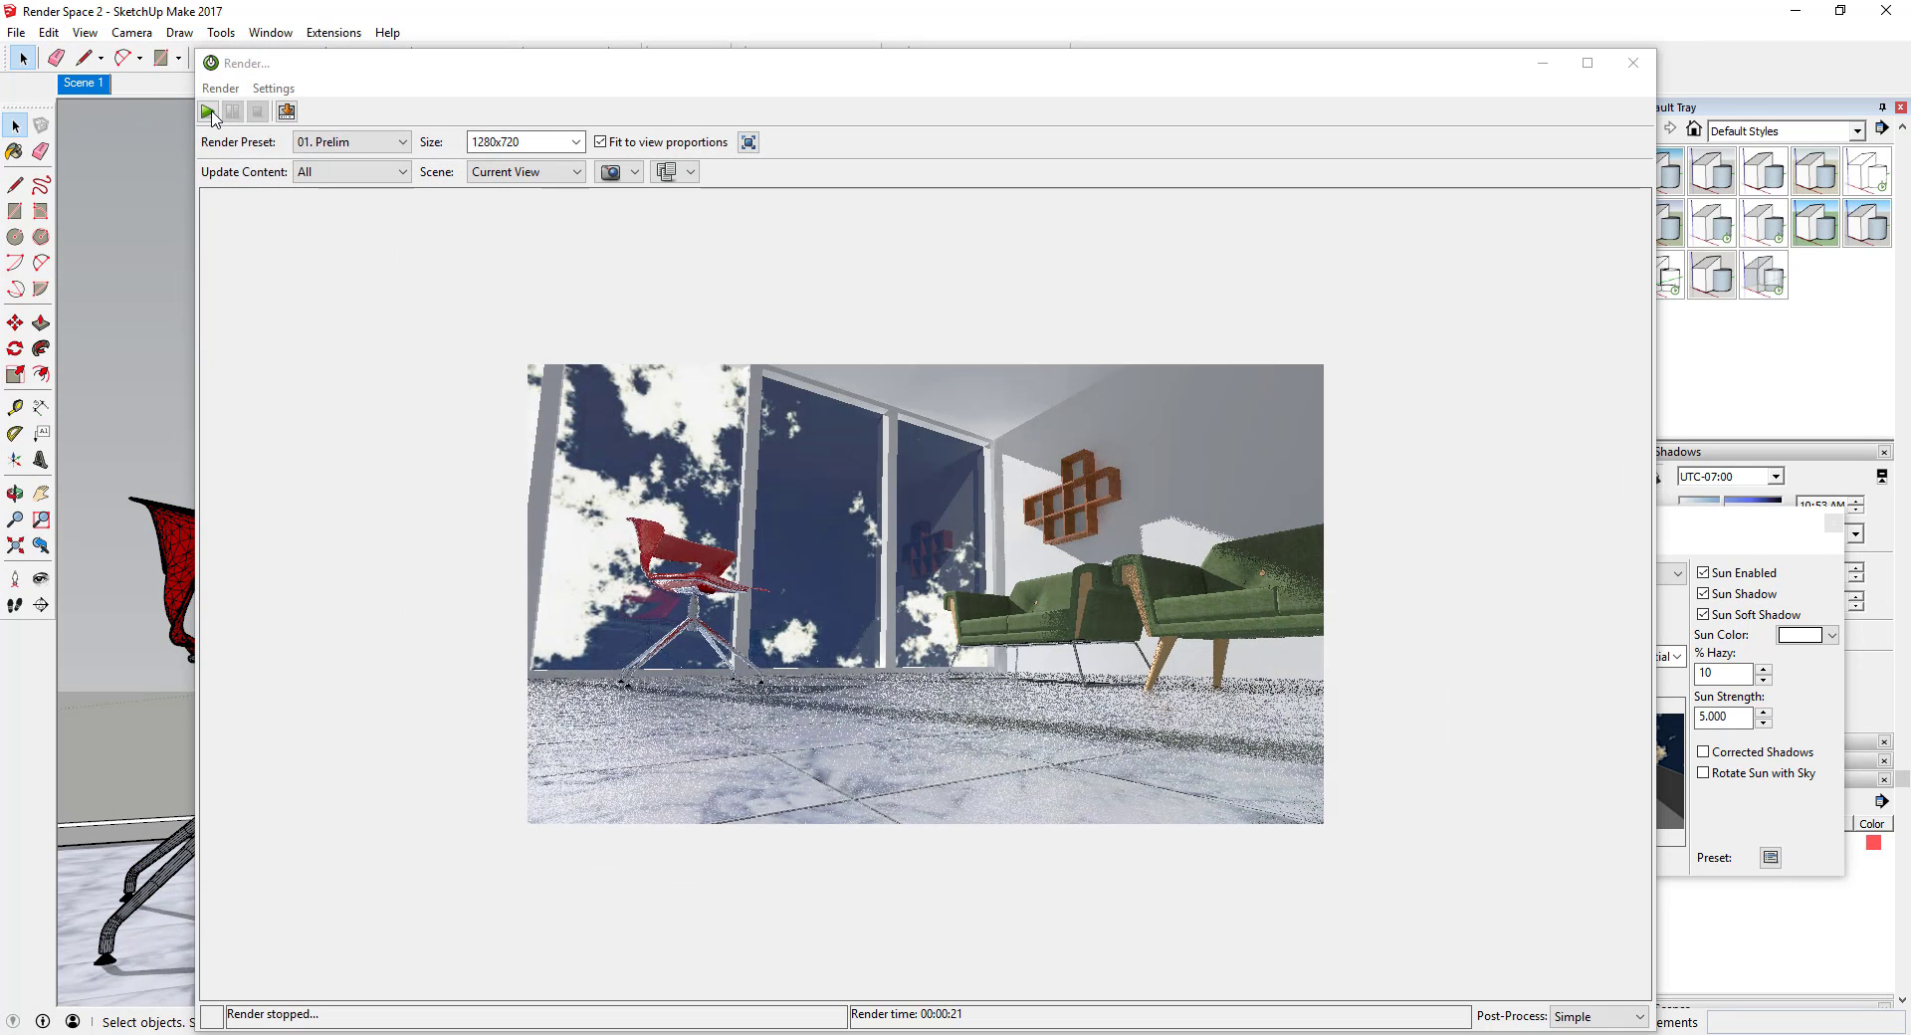
left_click(210, 117)
left_click(883, 509)
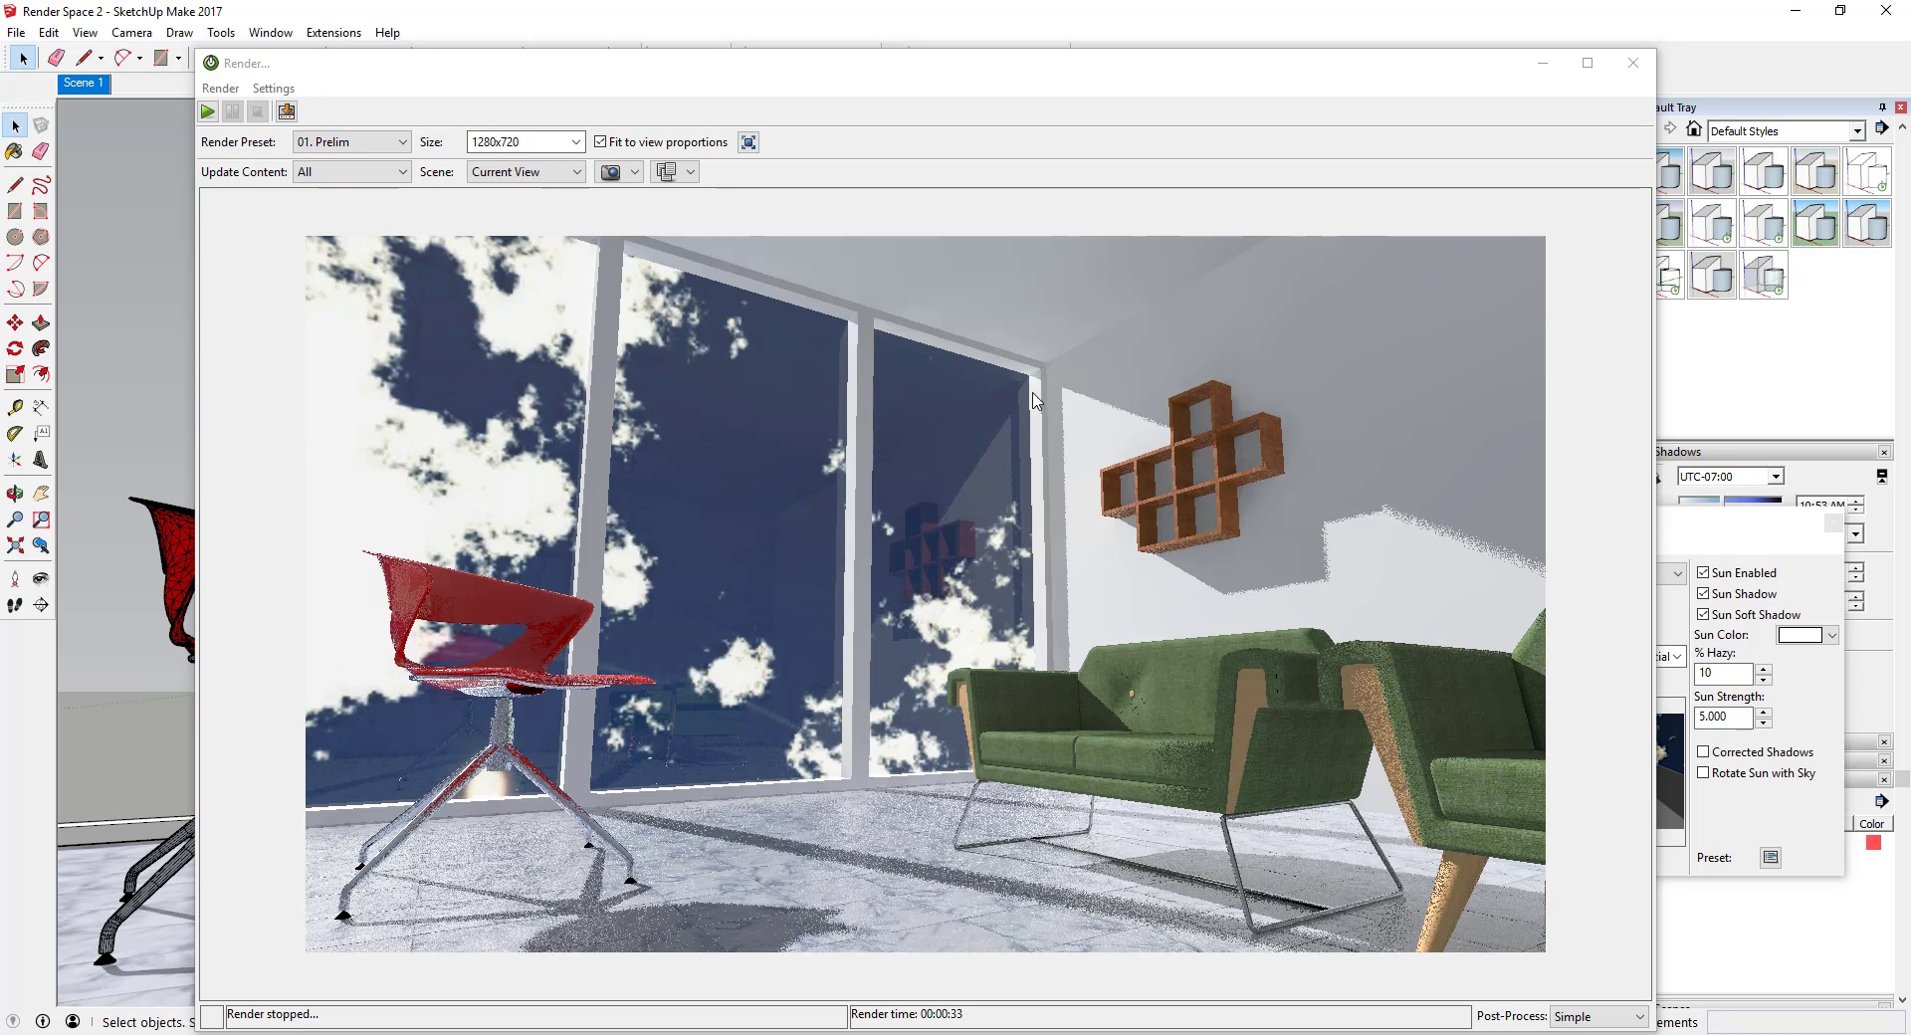
Step: Lower the camera close to the marble floor, looking up at the furniture, and render the view again without saving the previous image
left_click_drag(1433, 68, 1910, 214)
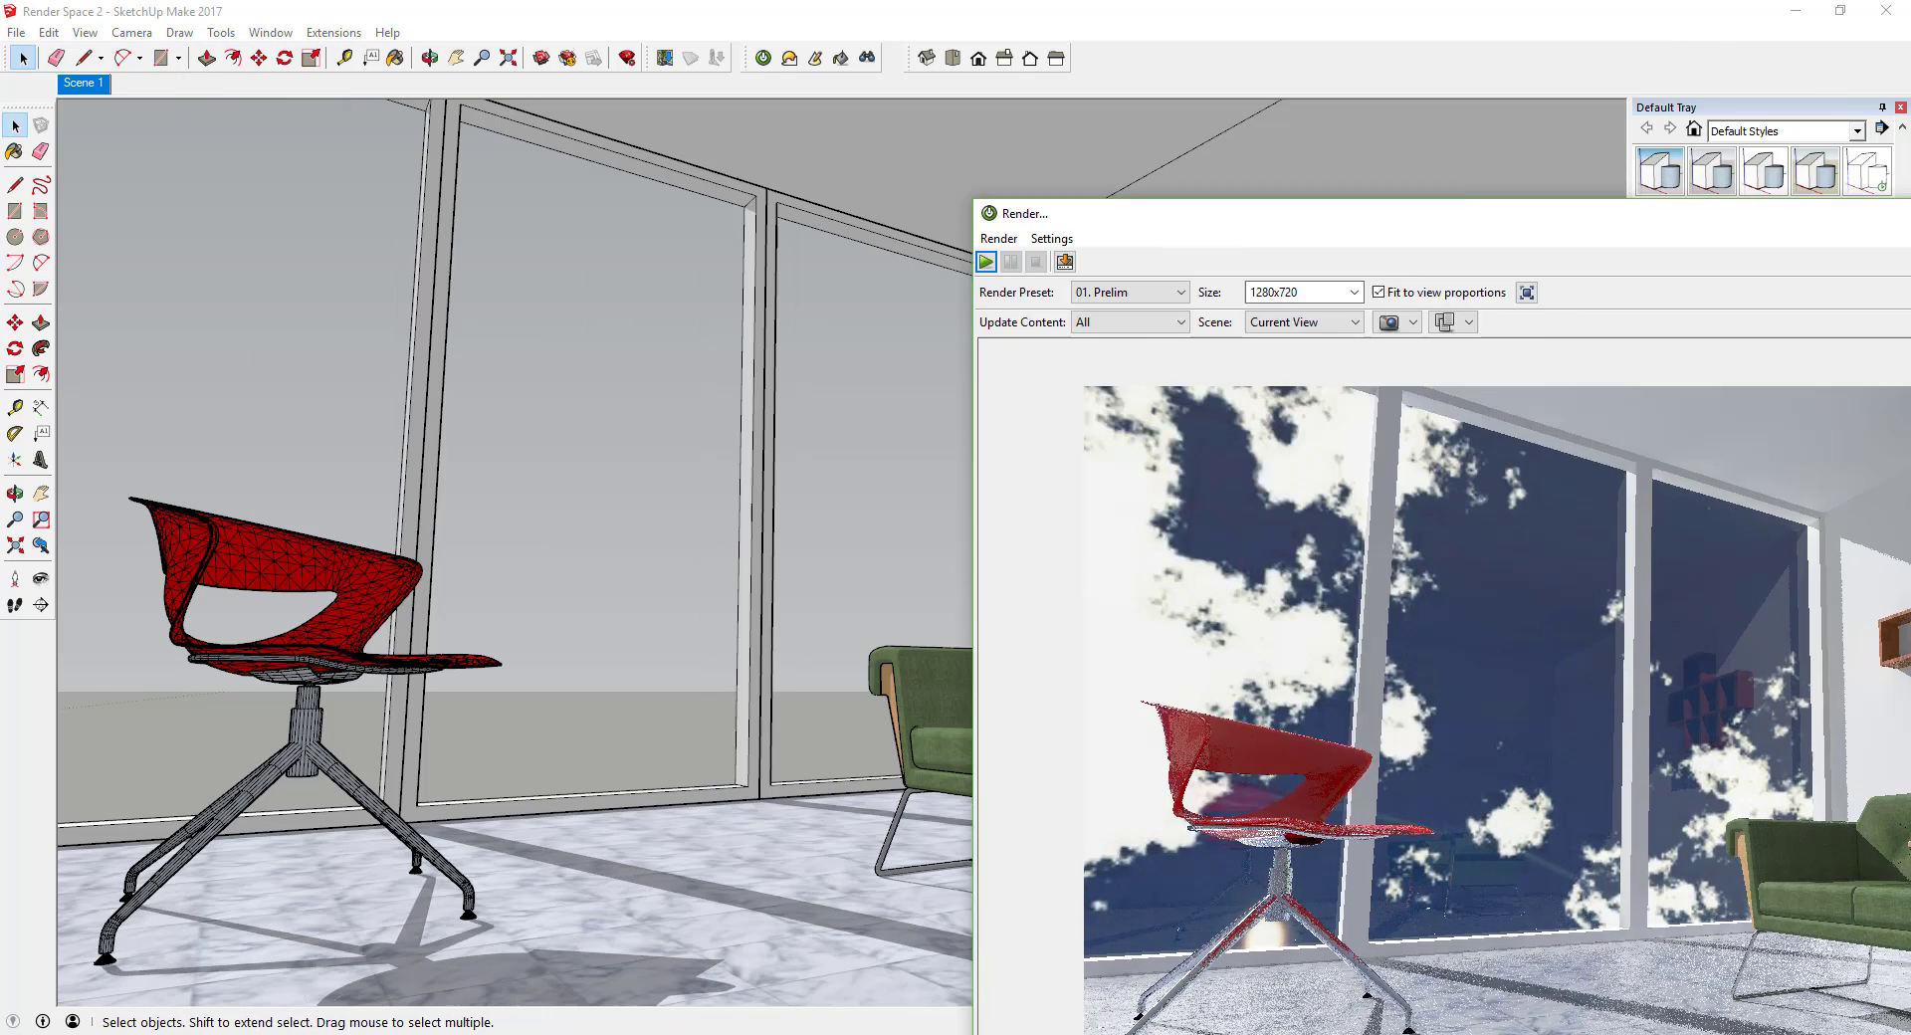
middle_click_drag(1158, 645, 1152, 546)
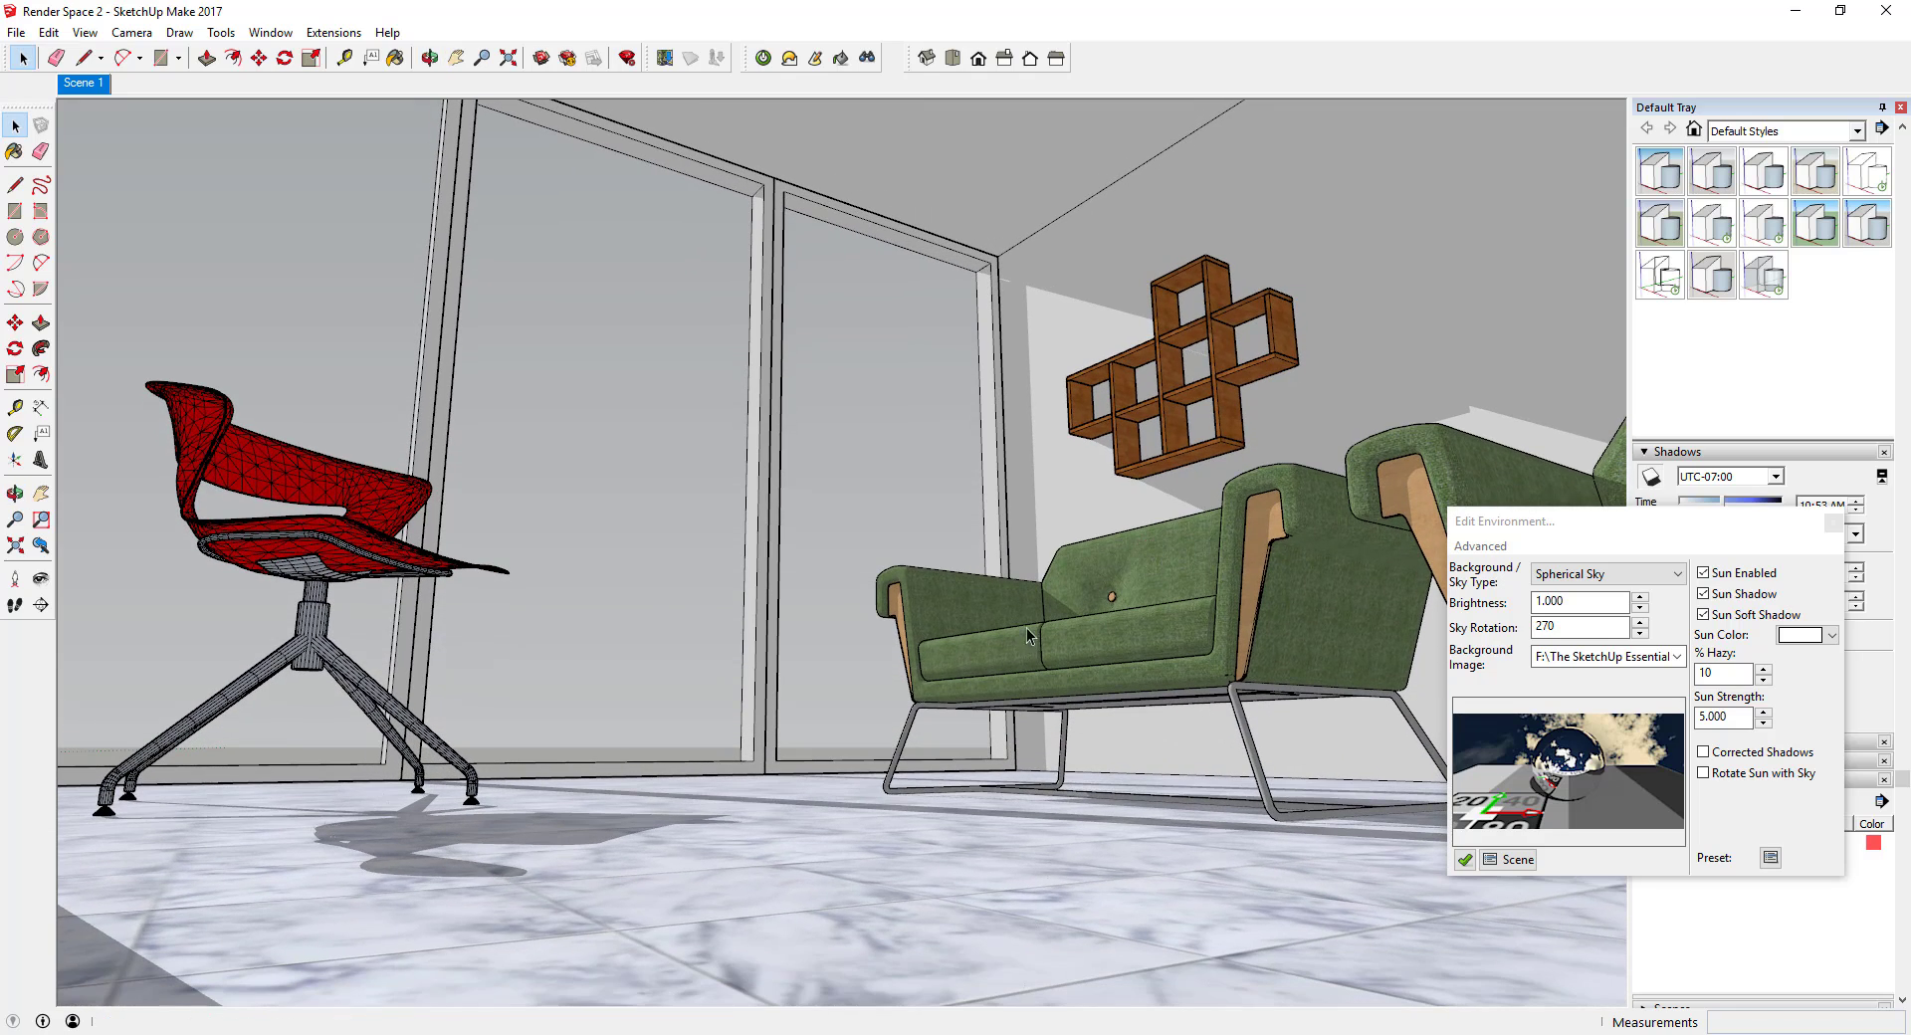
middle_click_drag(1032, 638, 970, 654)
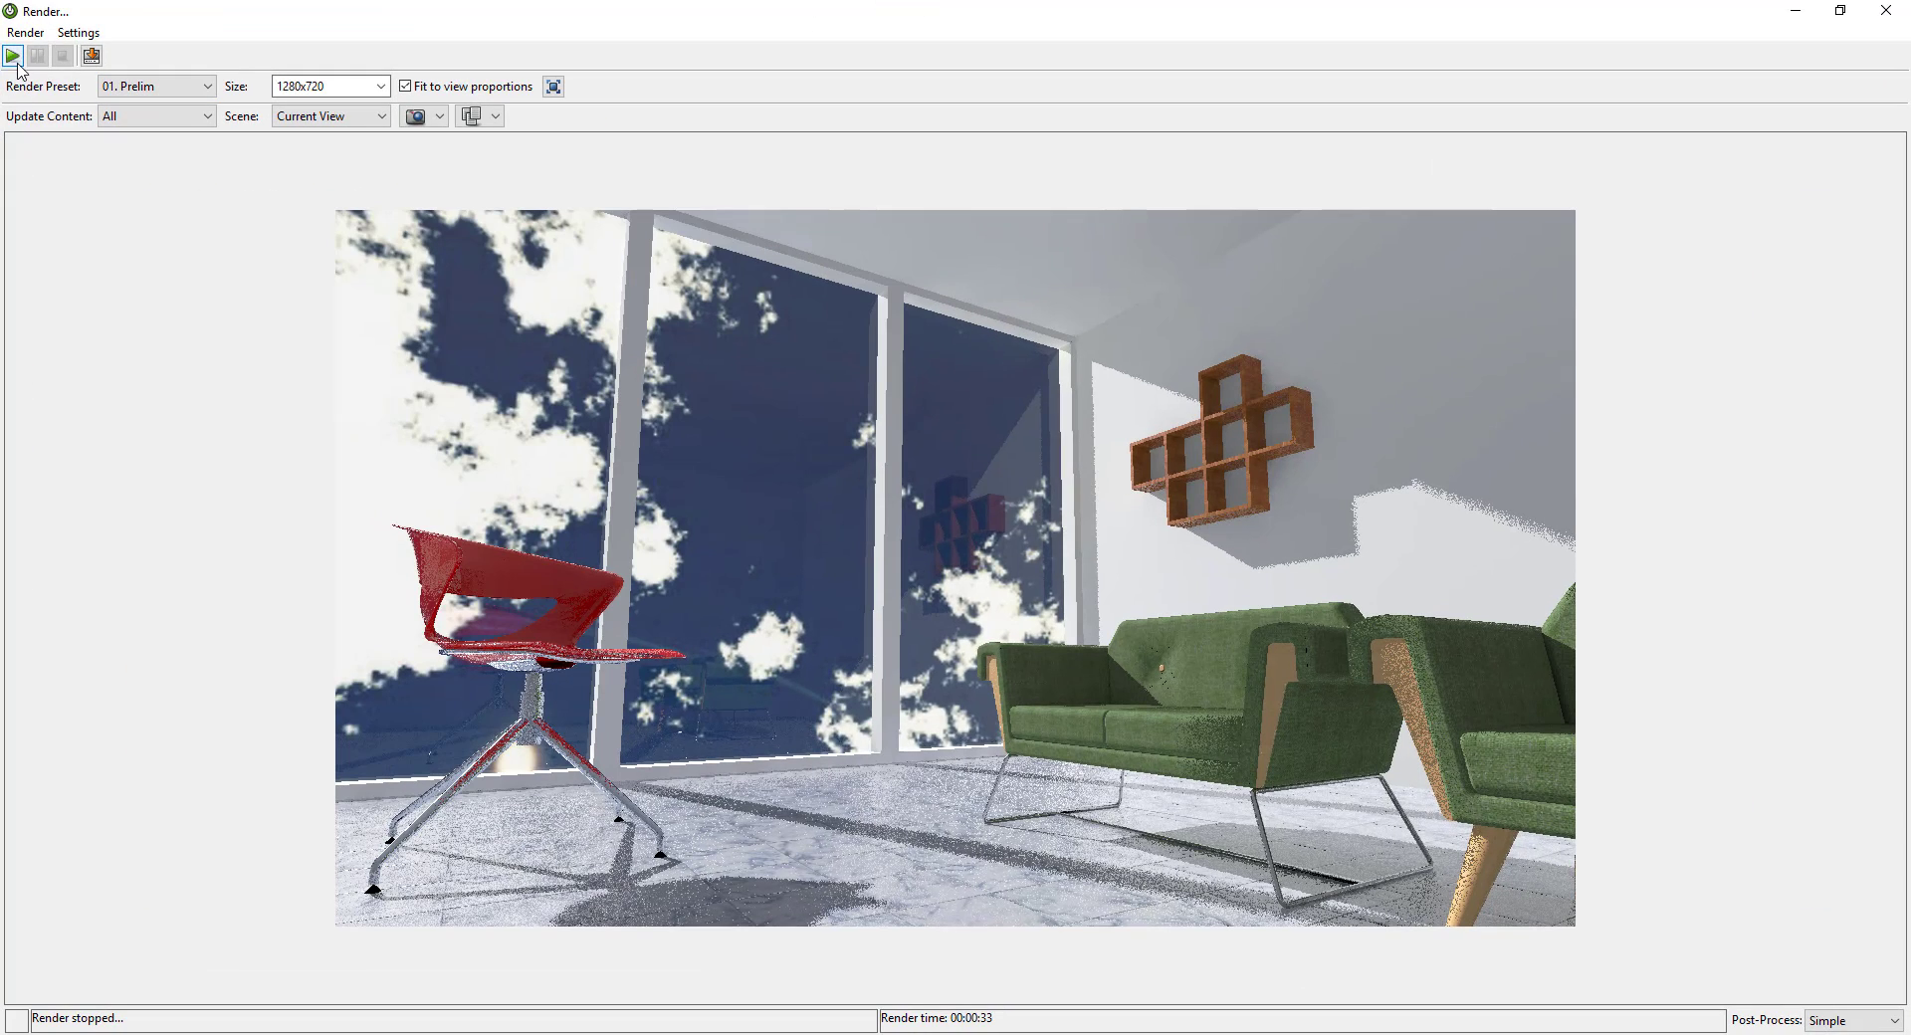
left_click(12, 56)
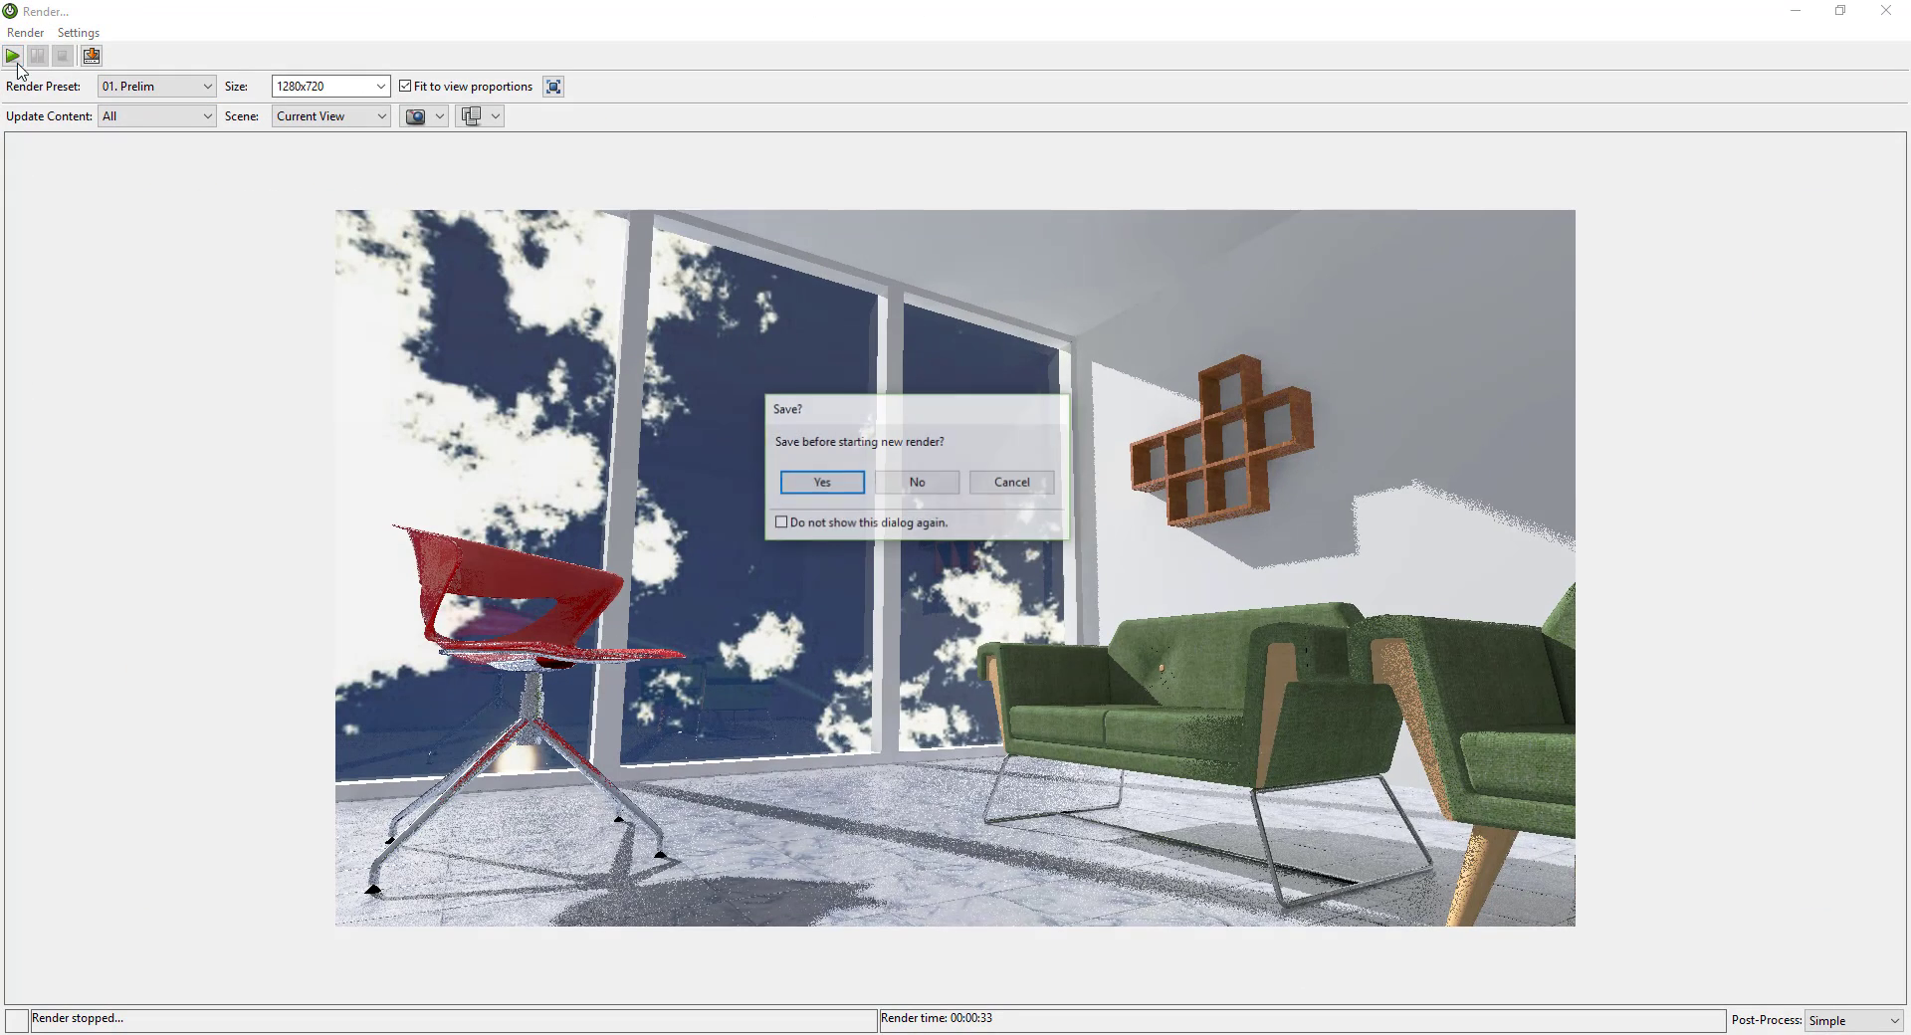
left_click(917, 481)
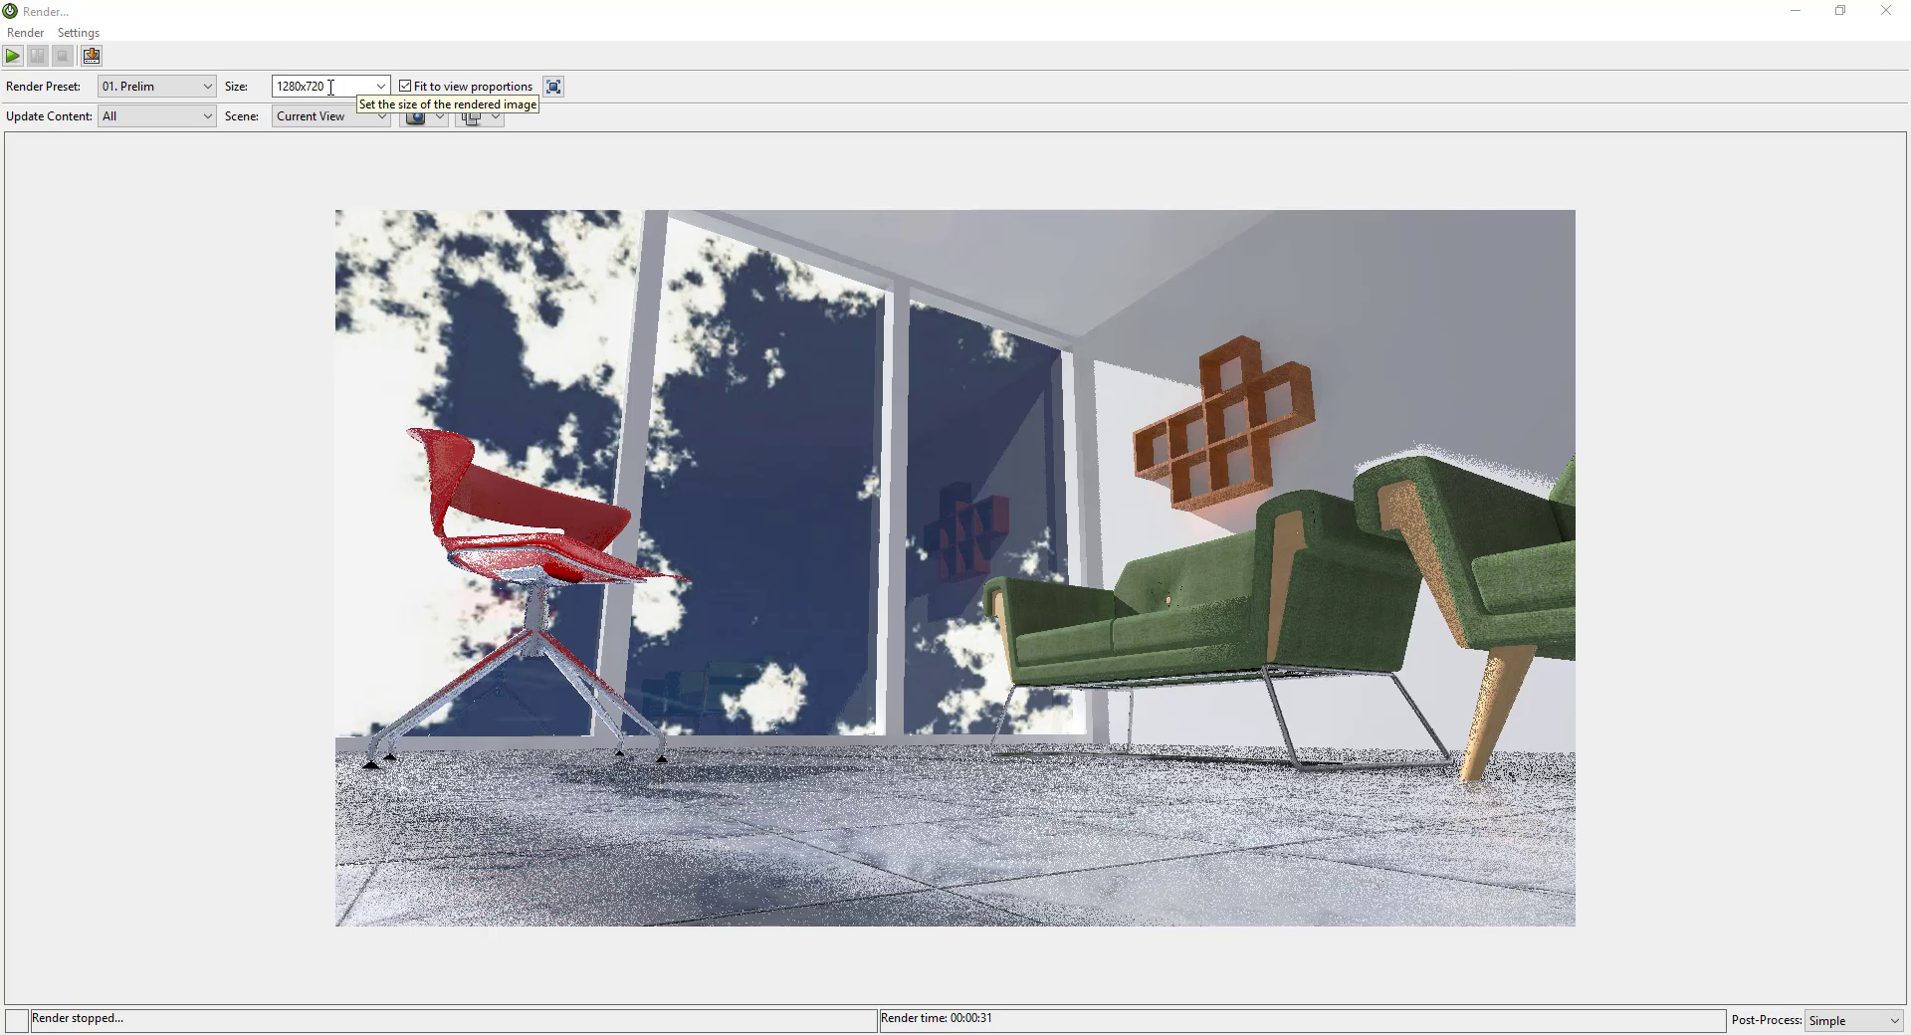
Step: Switch to the 09. Interior progressive render preset and start a new 1280x720 render without saving the previous image
left_click(206, 86)
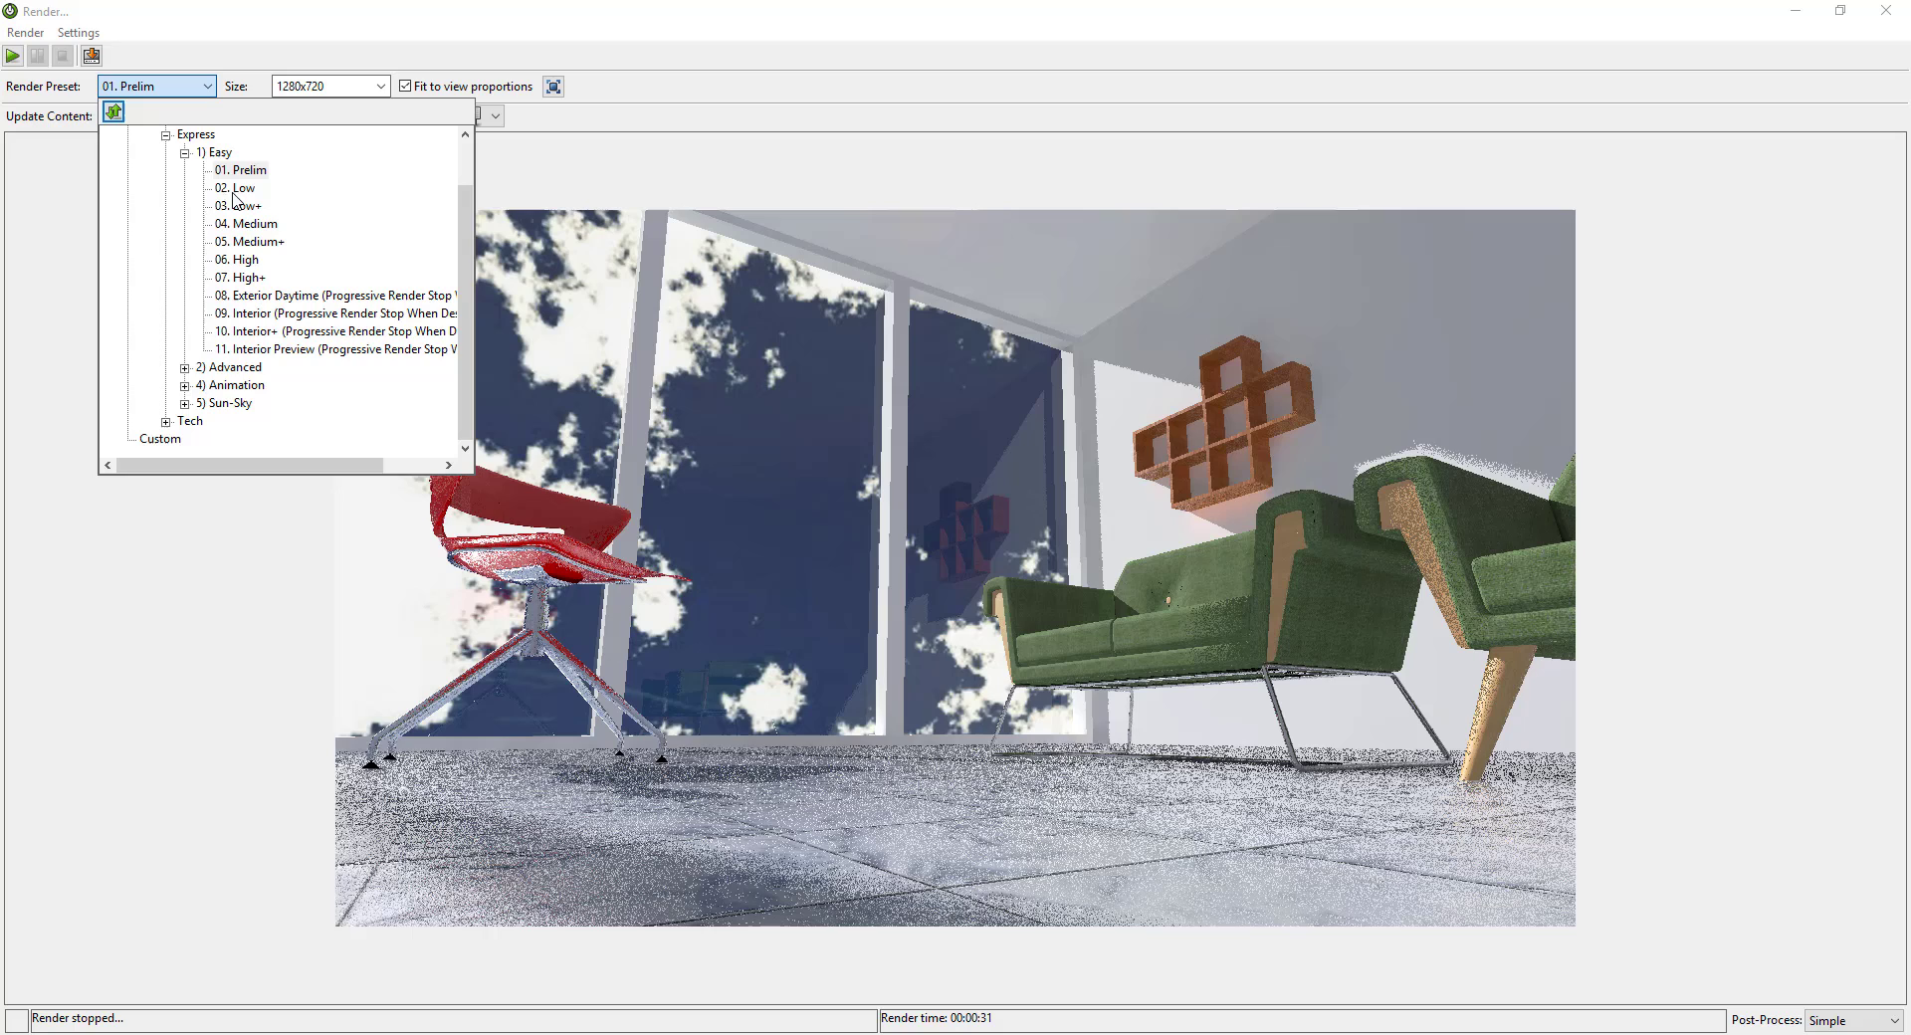
left_click(279, 314)
left_click(891, 165)
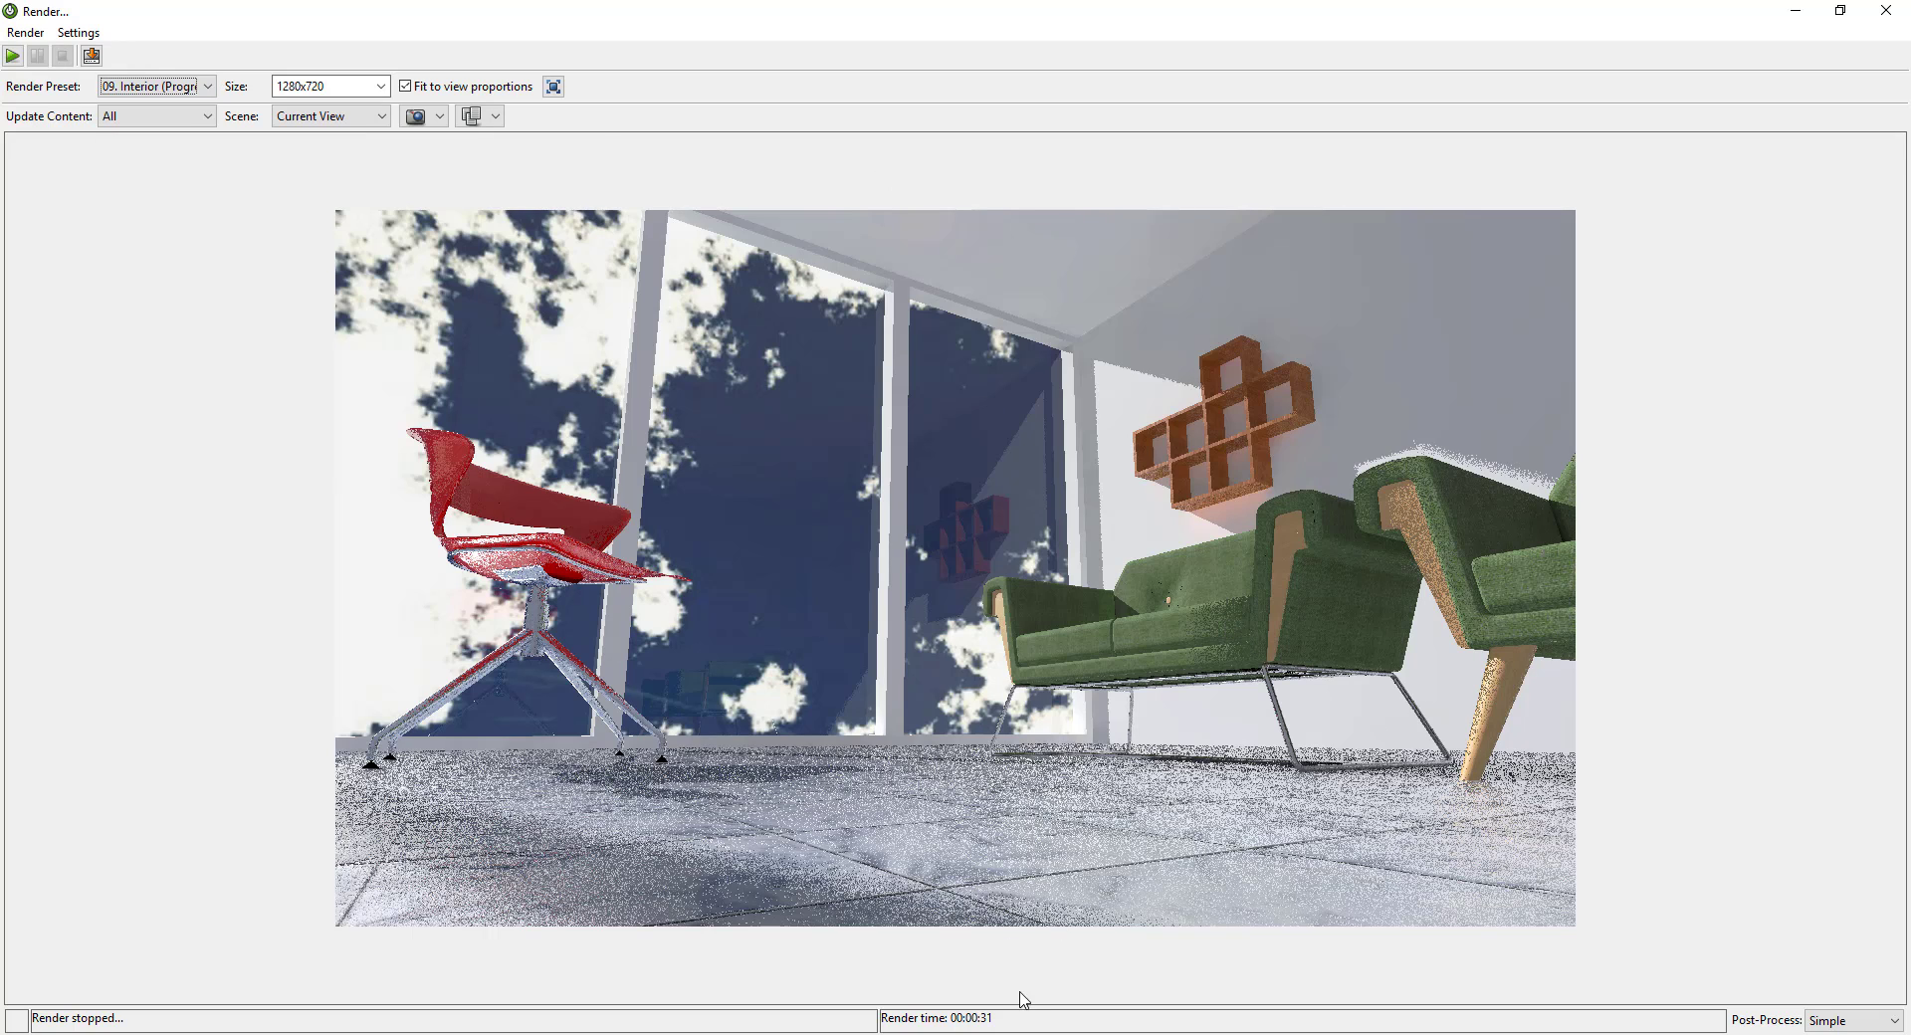
left_click(12, 56)
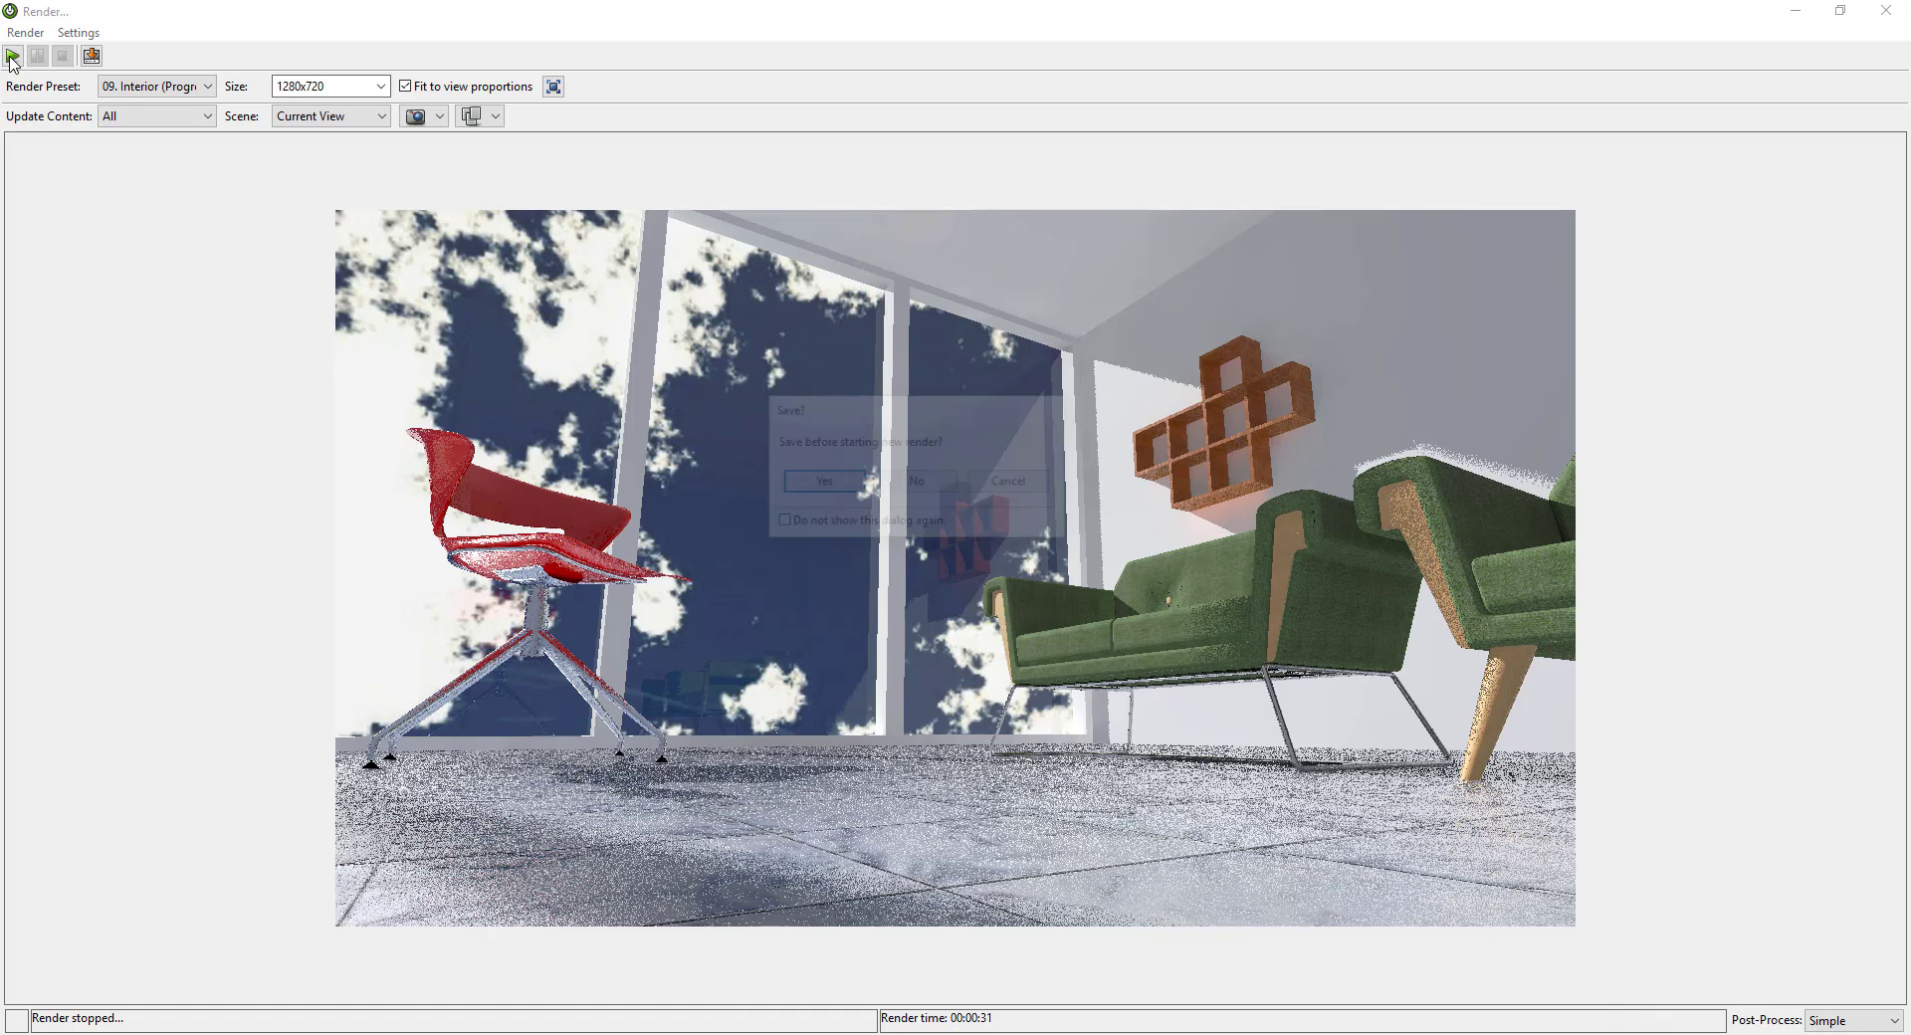
left_click(918, 484)
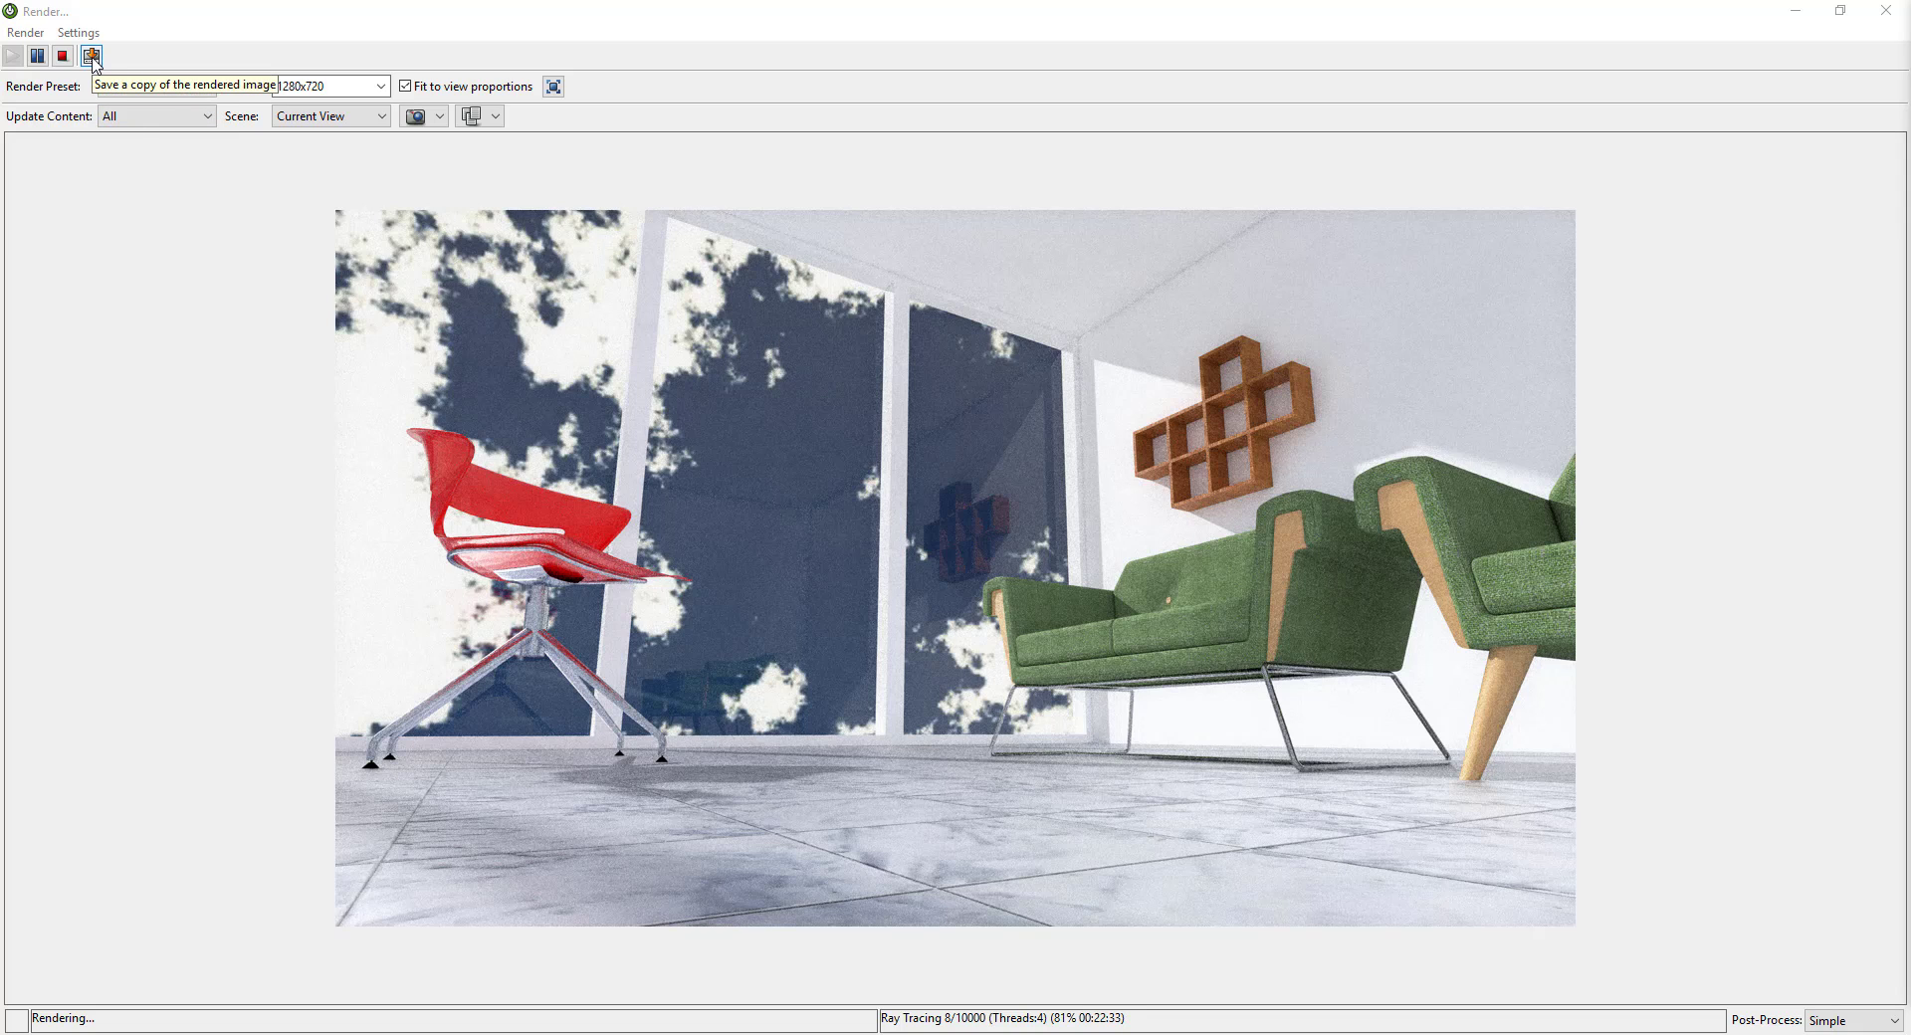
Step: Save a copy of the rendered image as the JPG "Render 1" in the Videos > Rendering > 05 Interior w Exterior Lighting folder
left_click(92, 57)
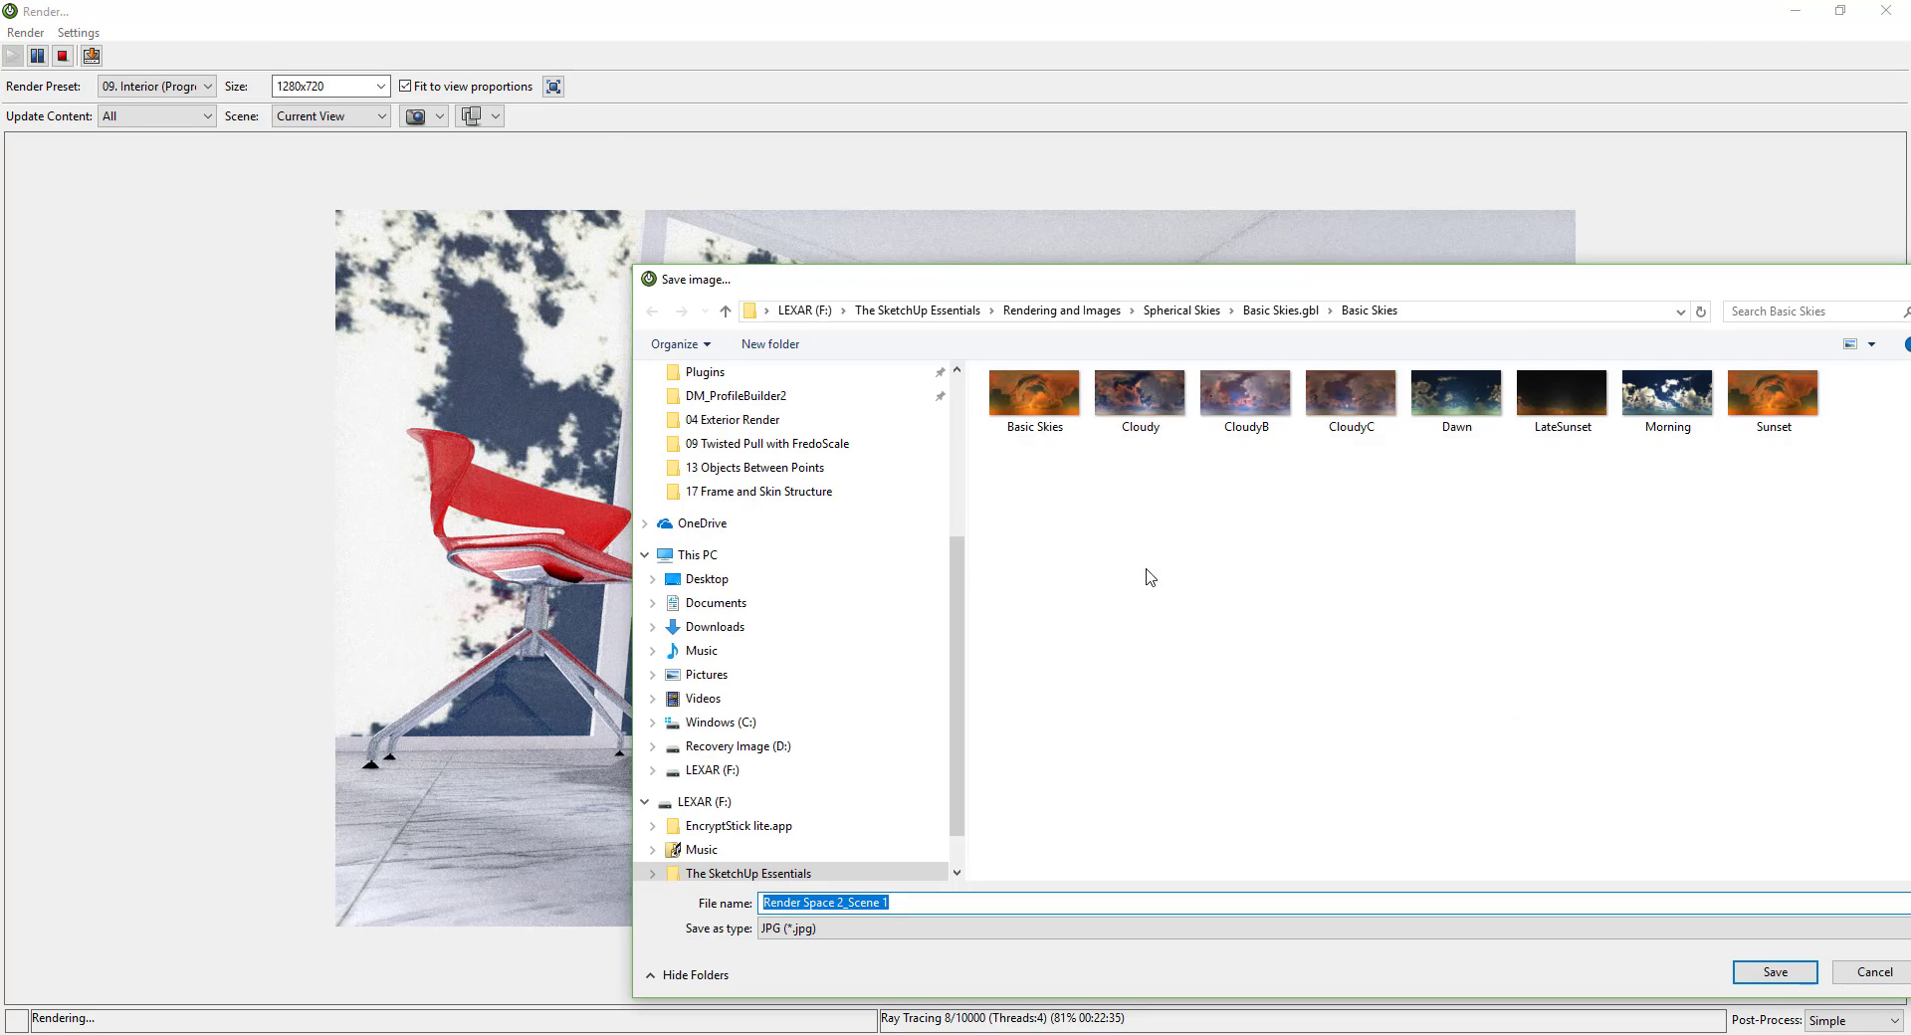
left_click(728, 428)
left_click(1046, 312)
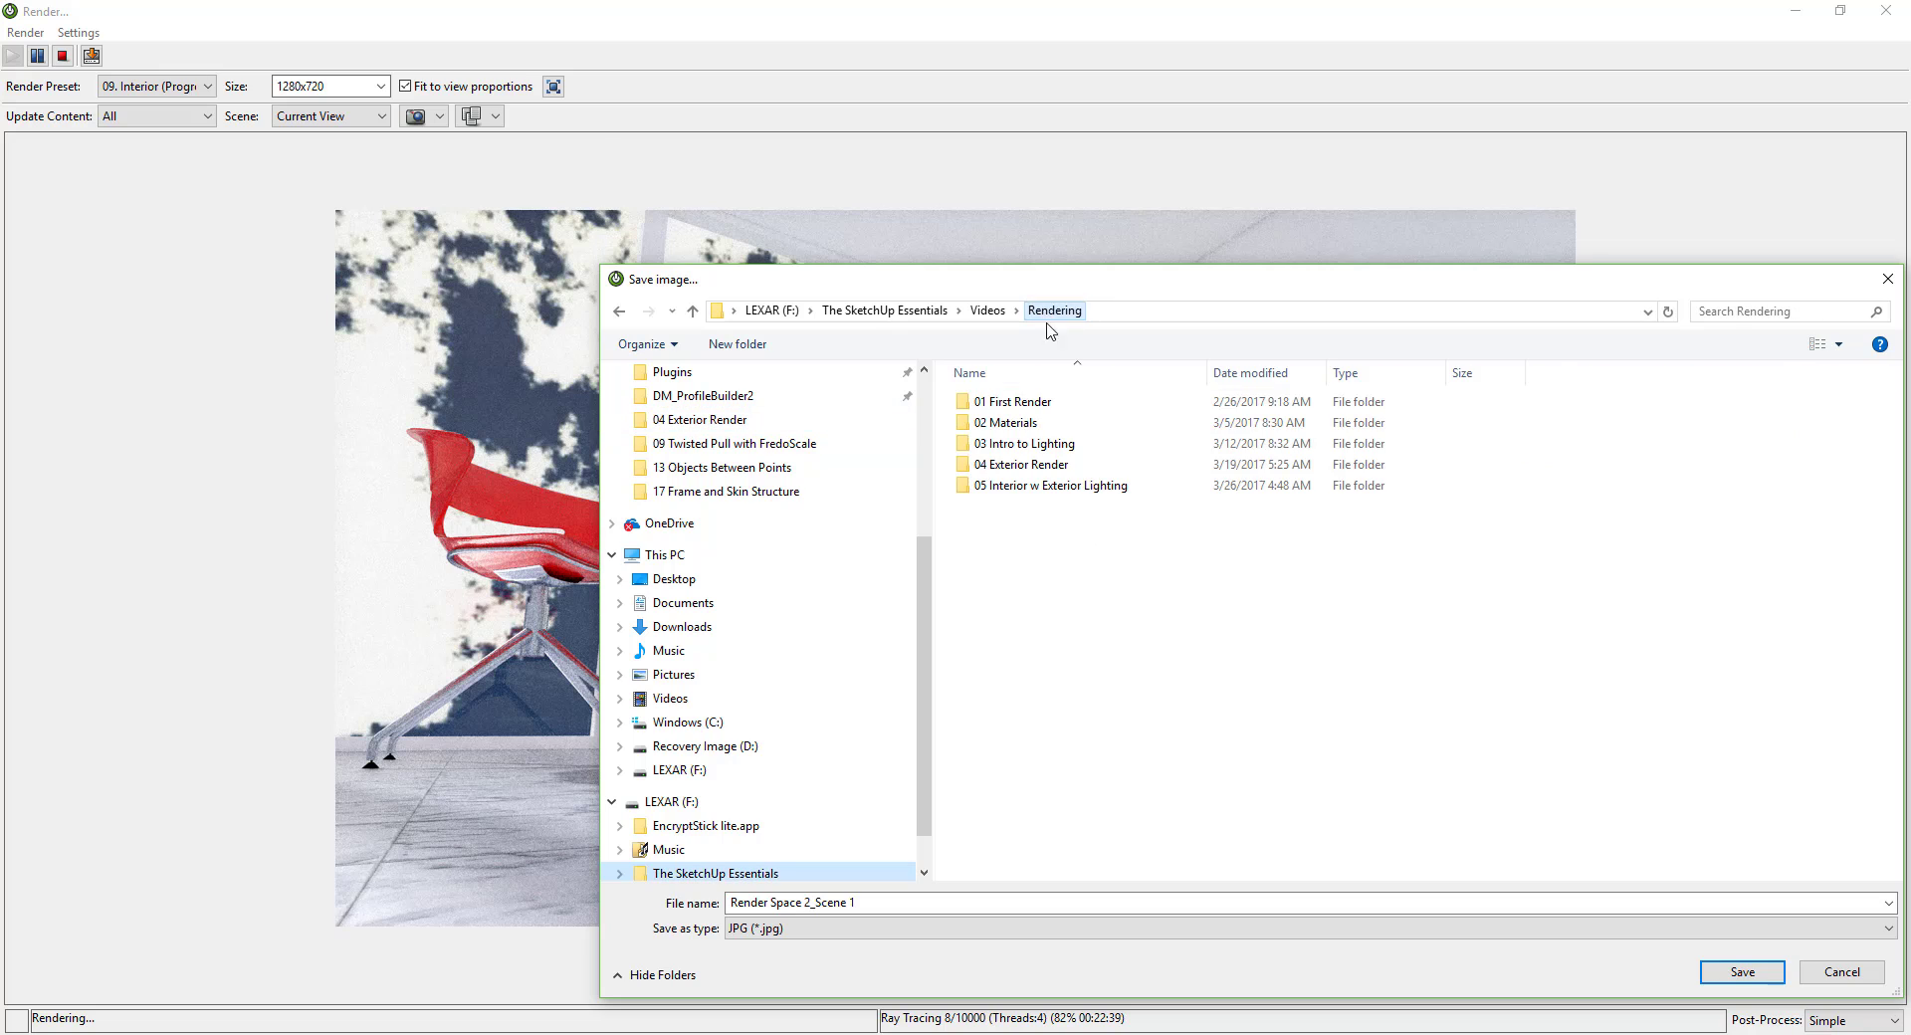
left_click(1011, 487)
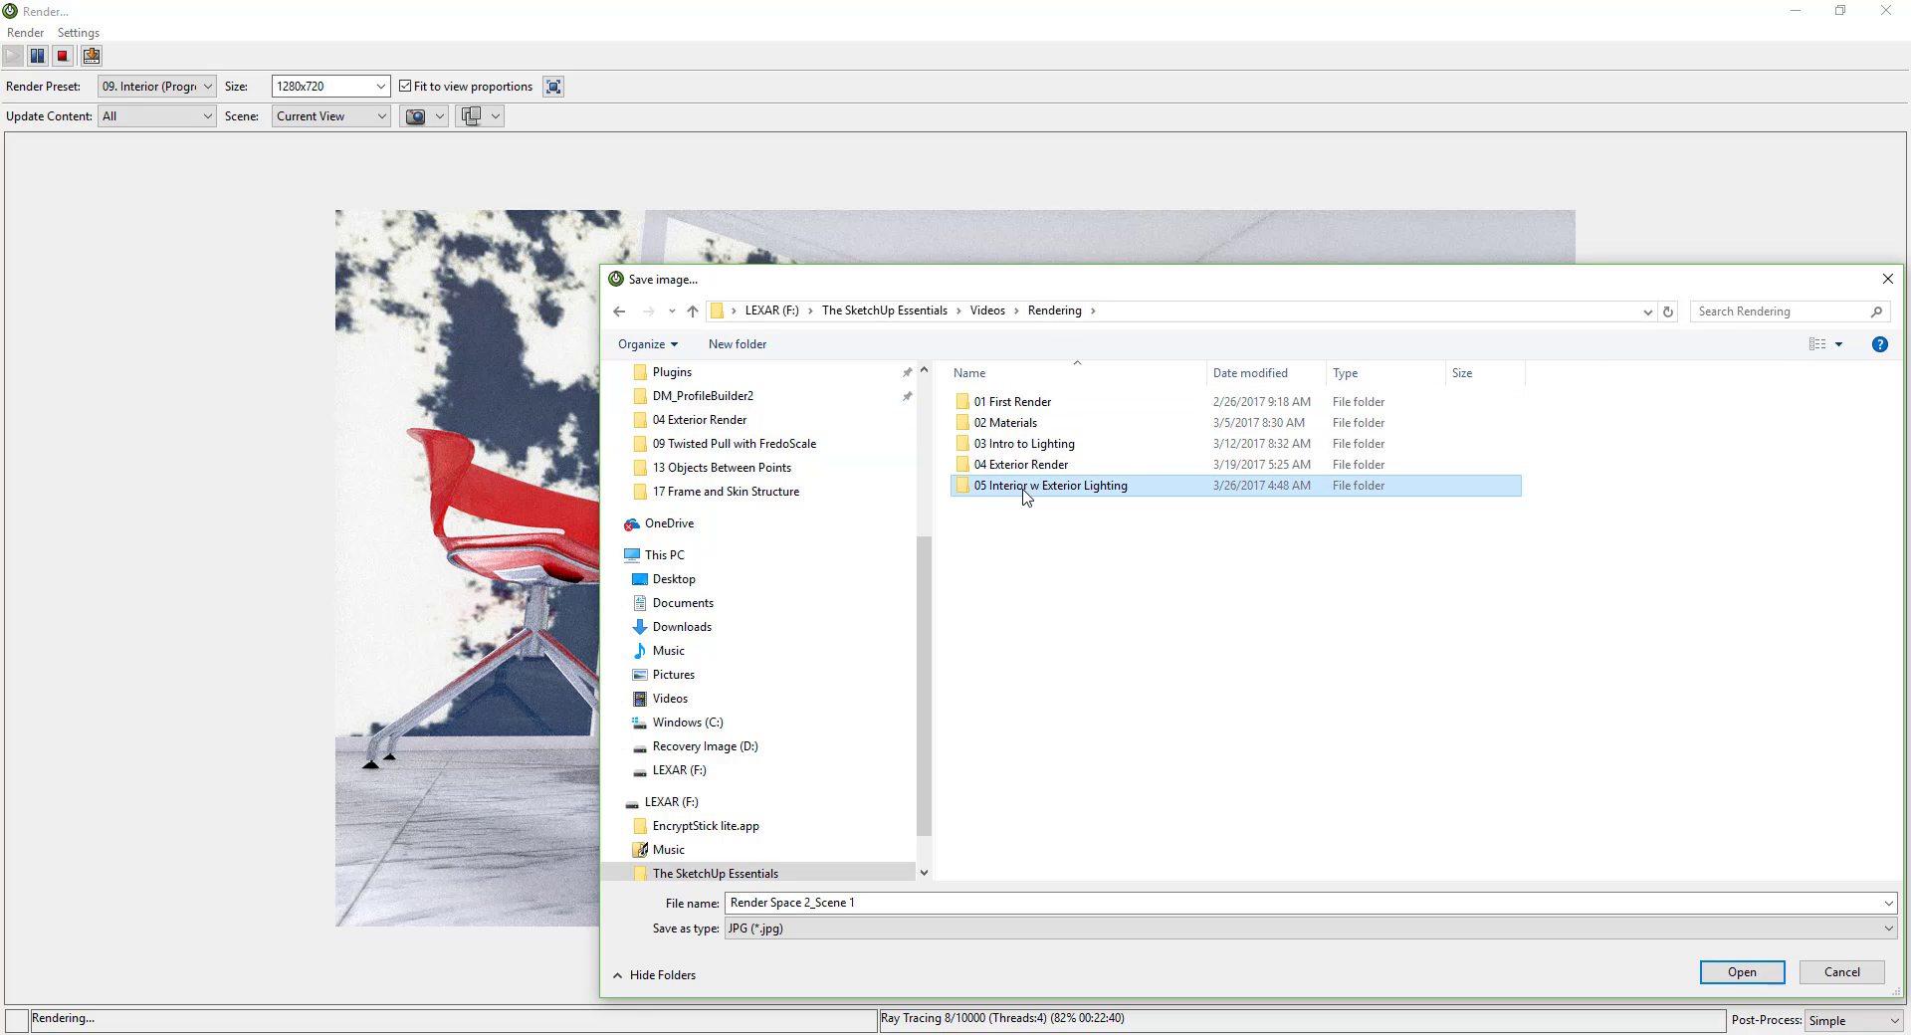
double_click(971, 490)
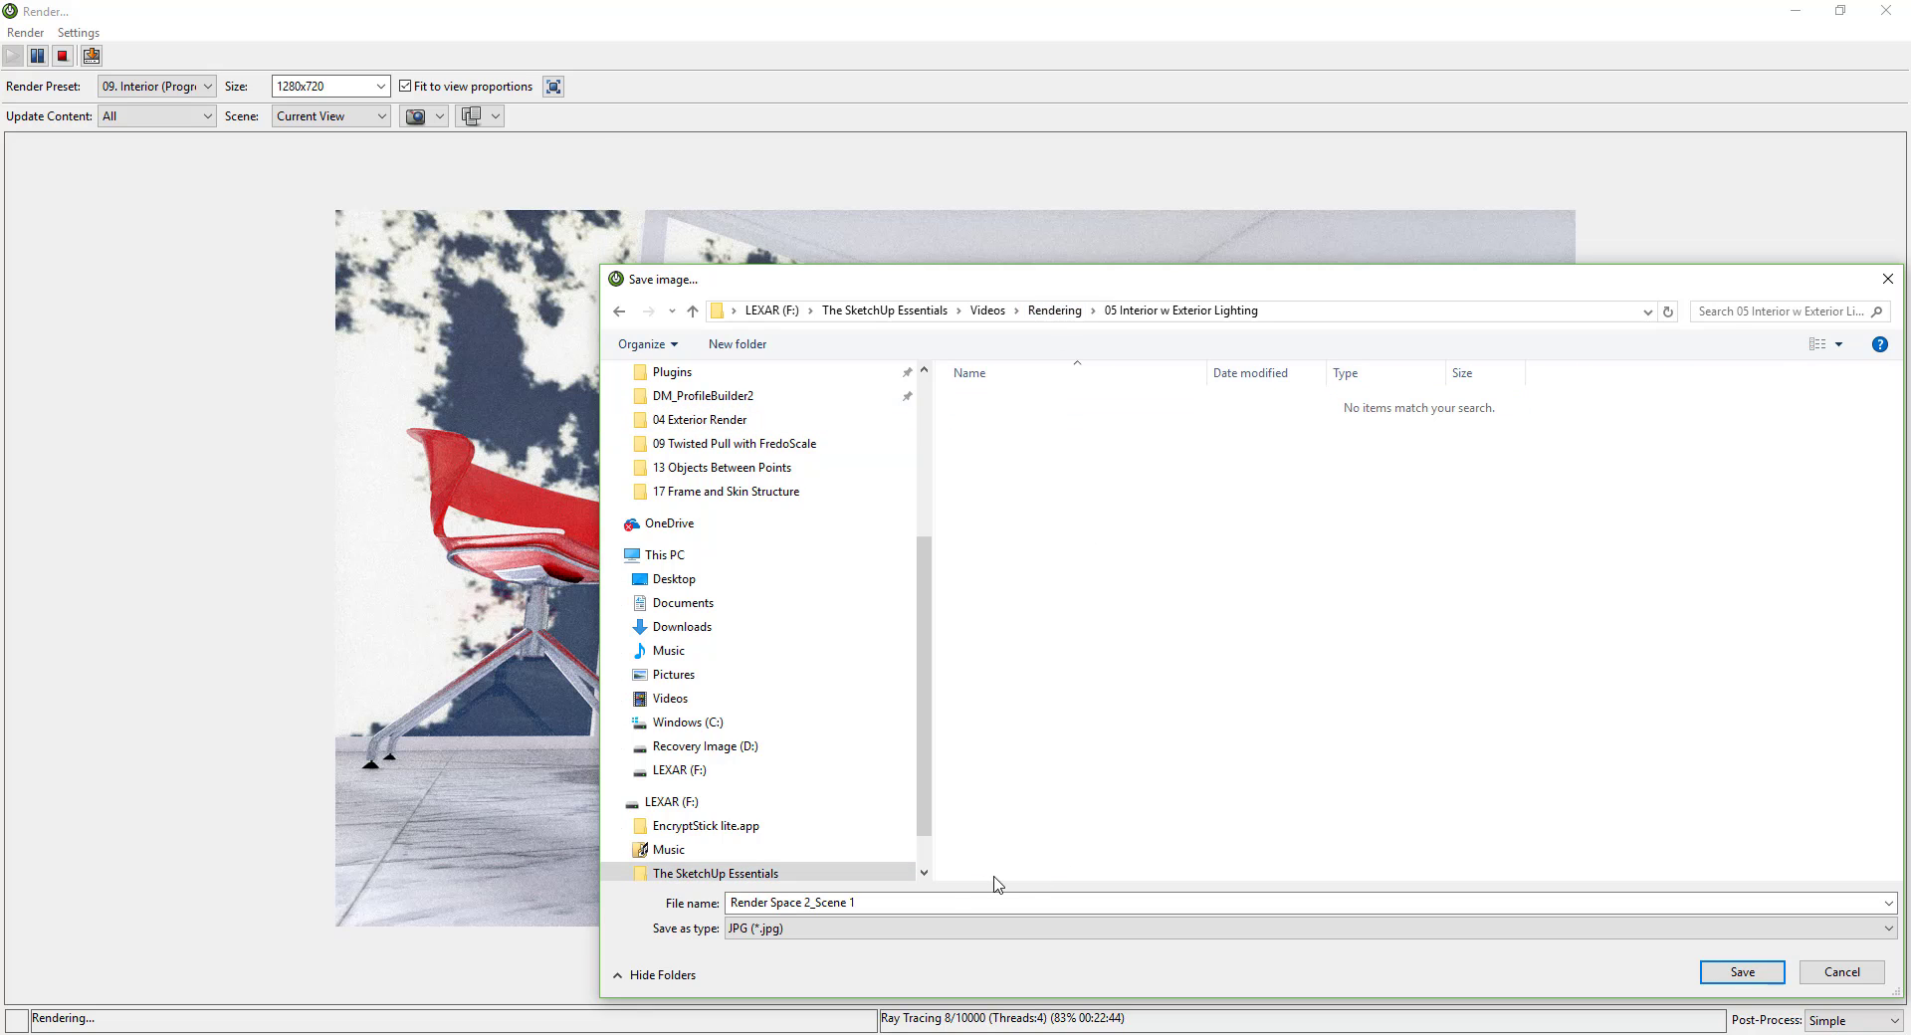
left_click(958, 905)
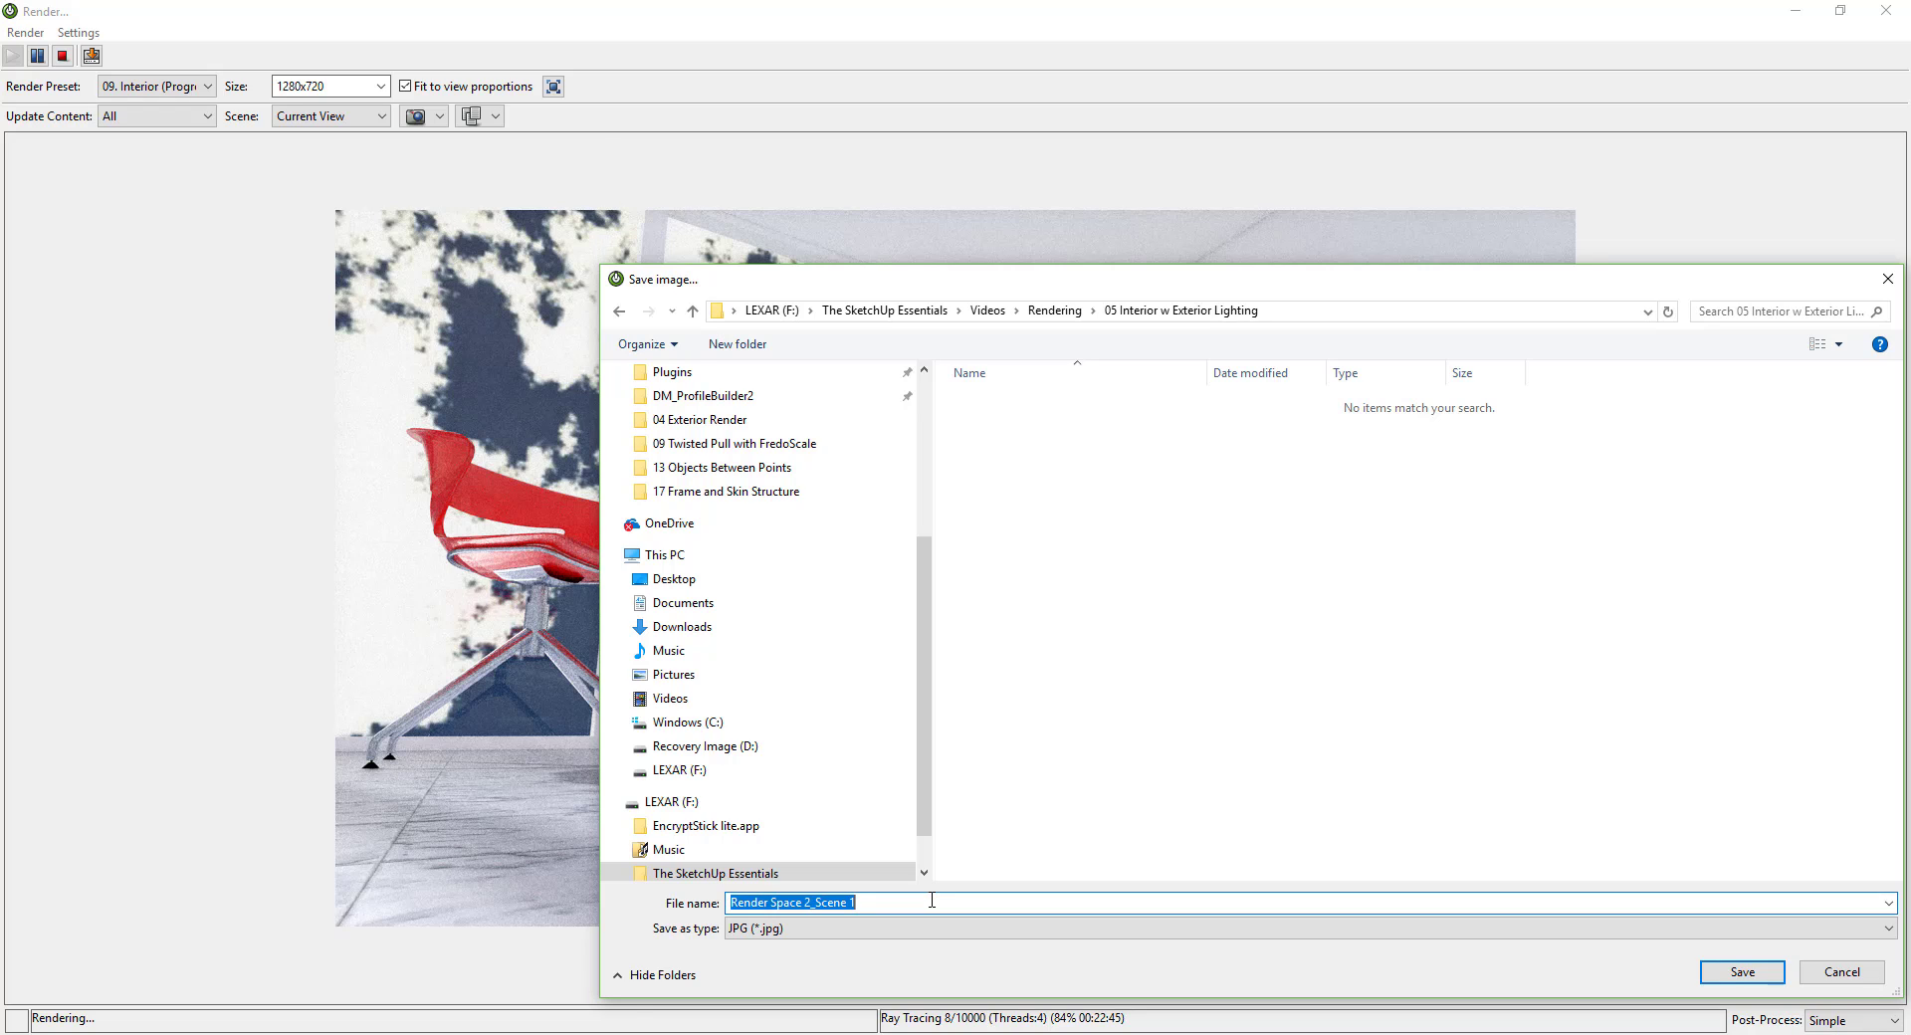
type("Scene")
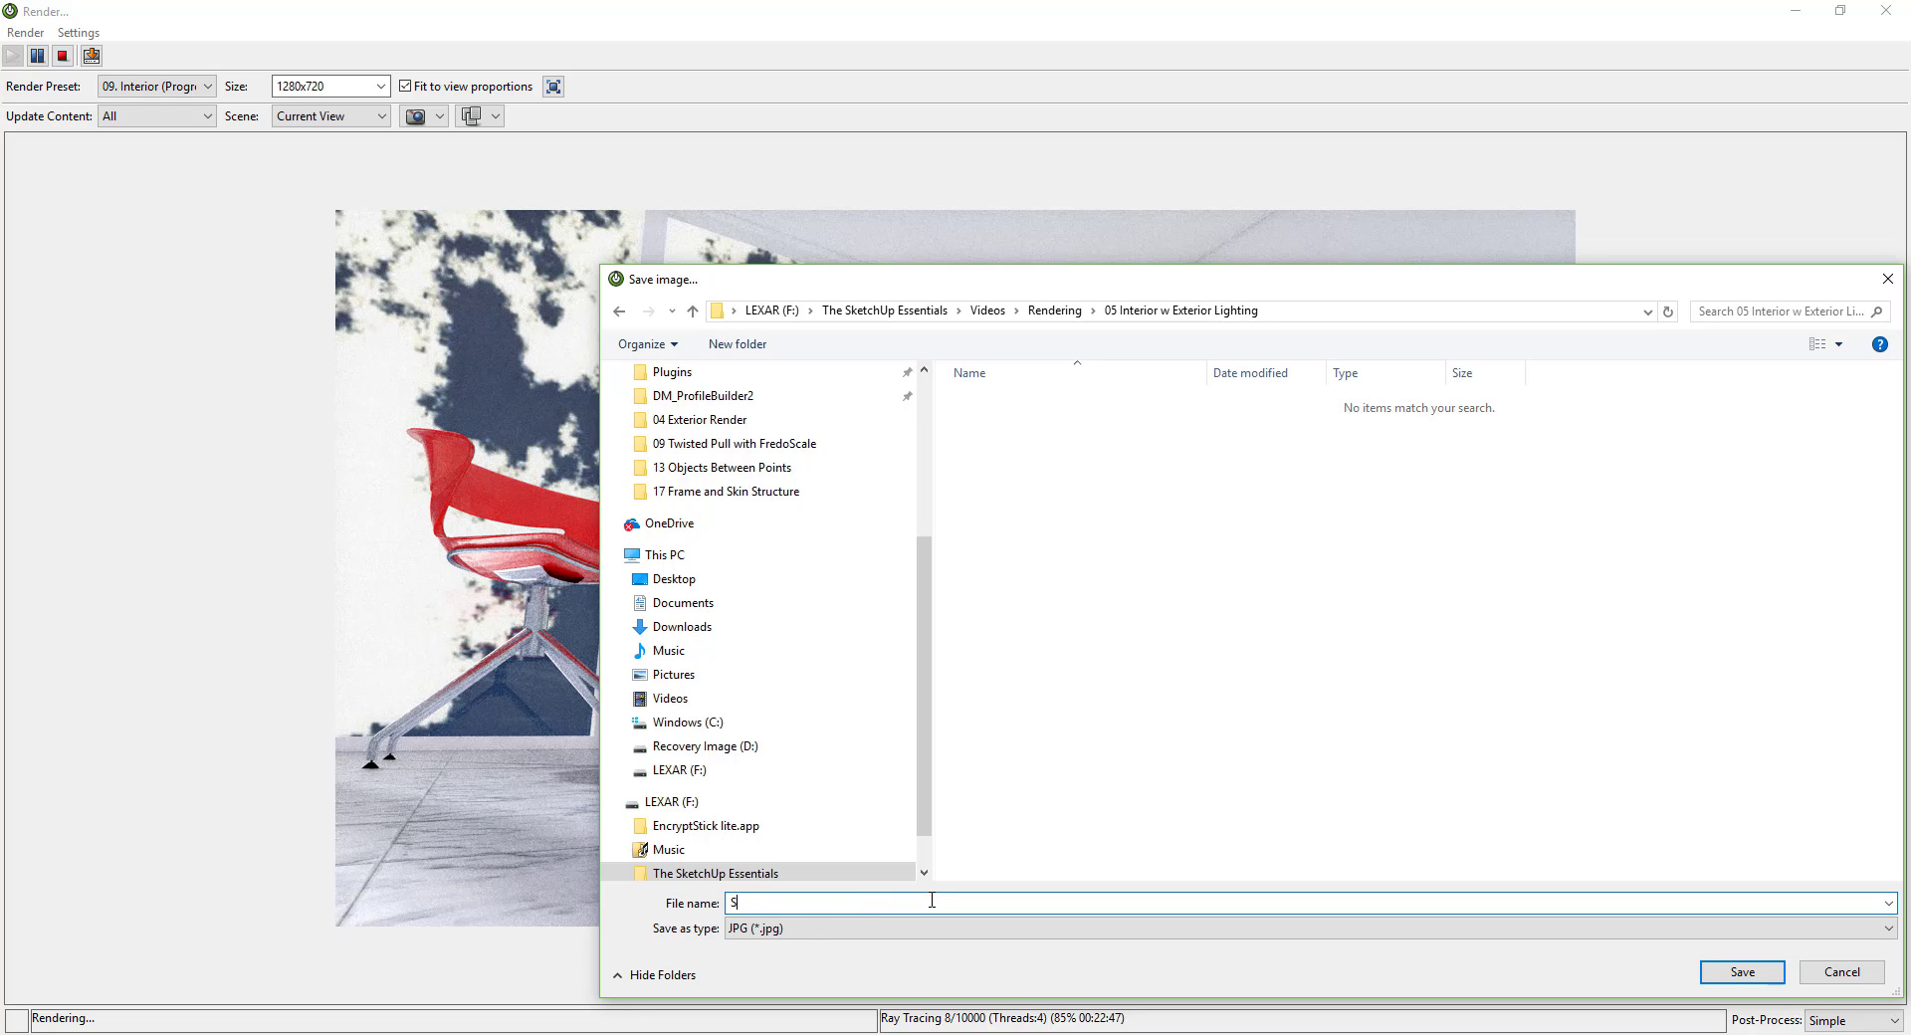
key("BackSpace")
type("Render 1")
key("Return")
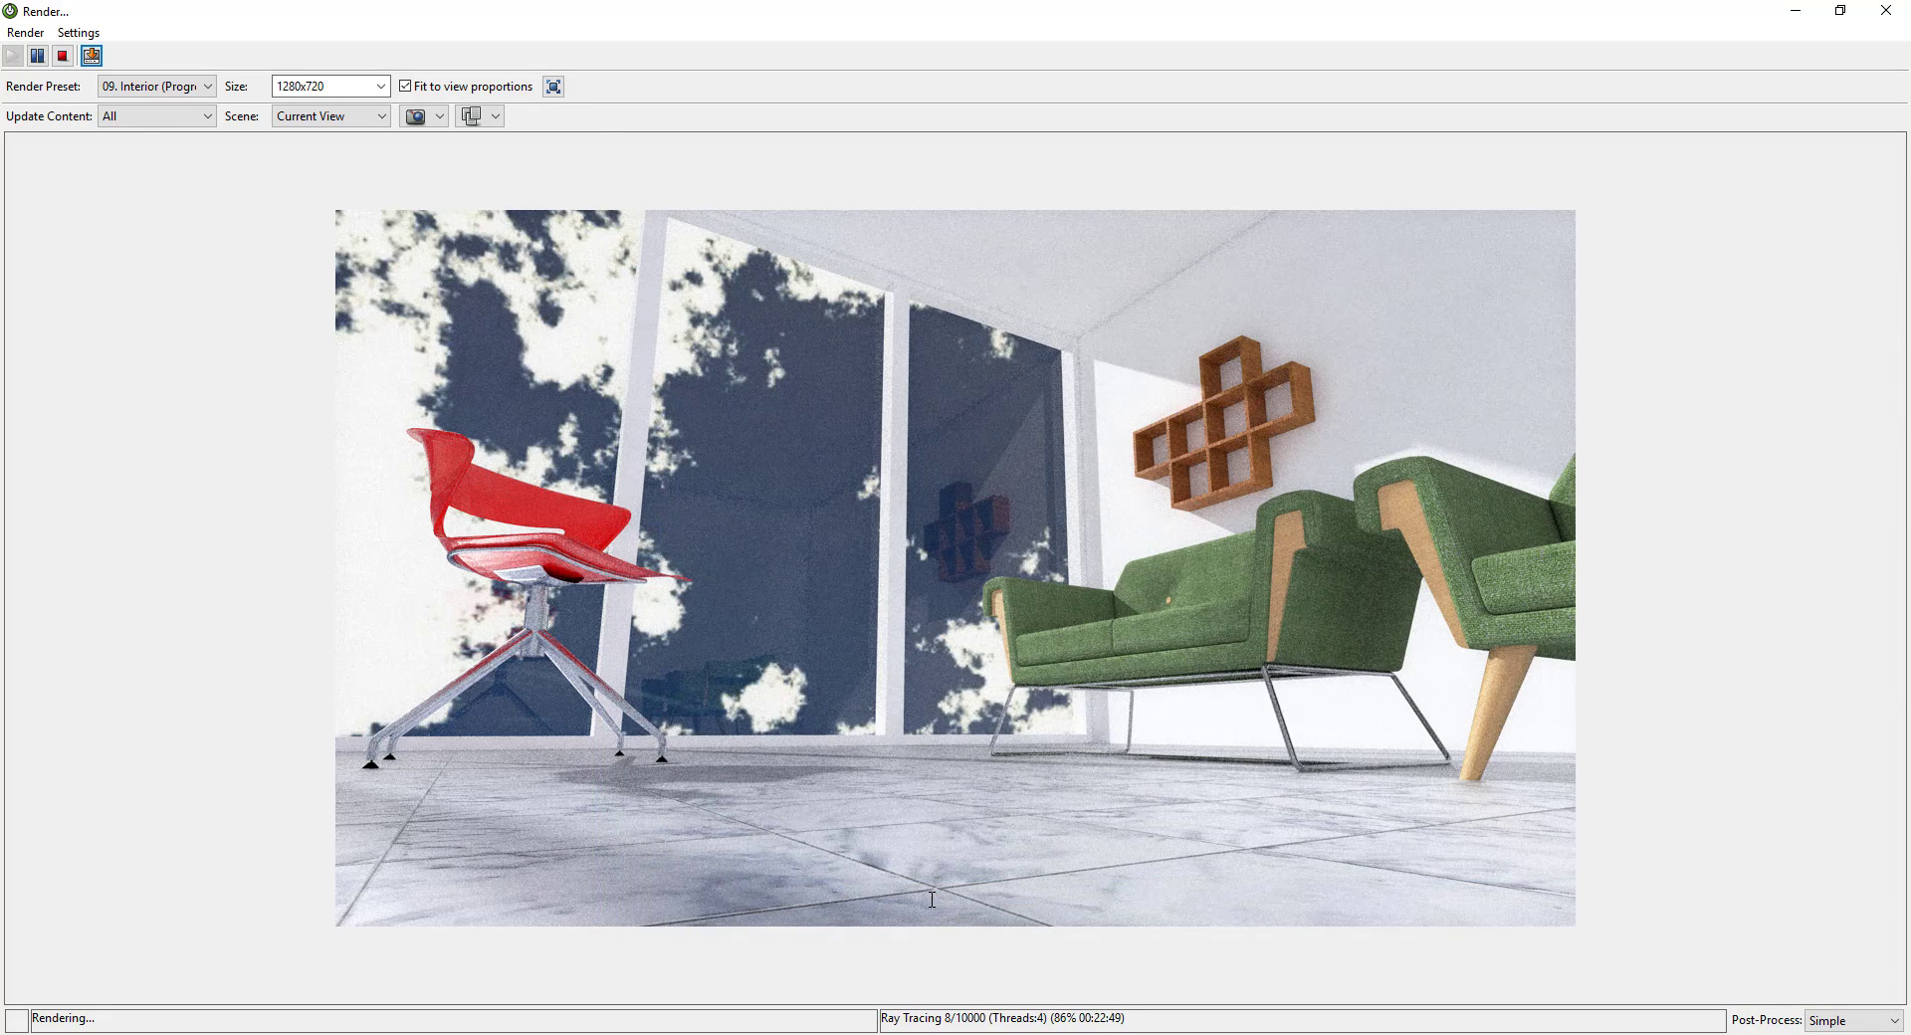